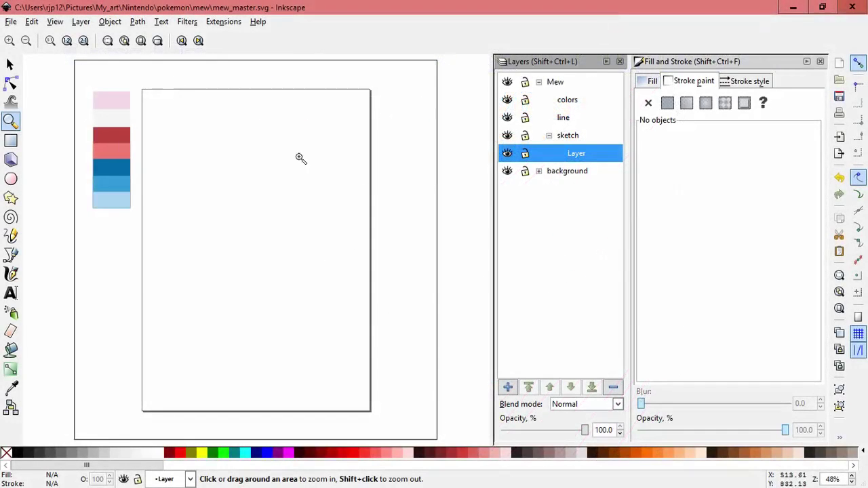
left_click(10, 274)
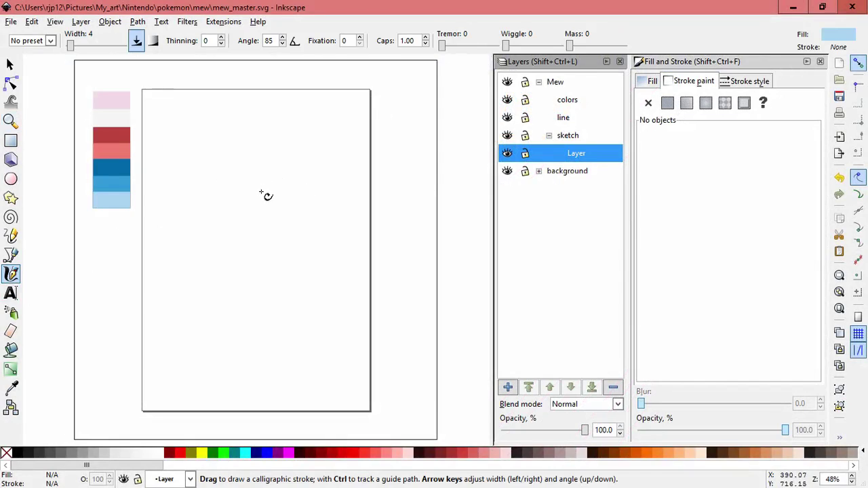
left_click_drag(282, 160, 202, 264)
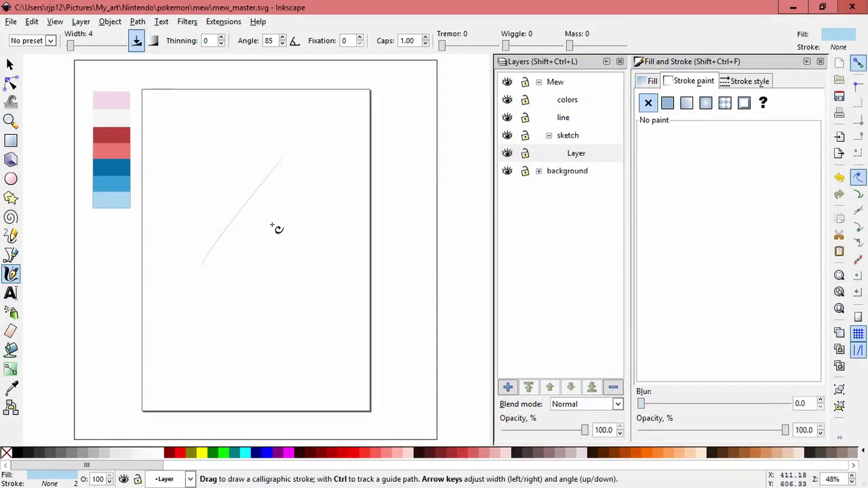
mouse_move(314, 181)
left_mouse_down()
mouse_move(324, 260)
mouse_move(343, 278)
left_mouse_up()
key("ctrl+z")
key("ctrl+z")
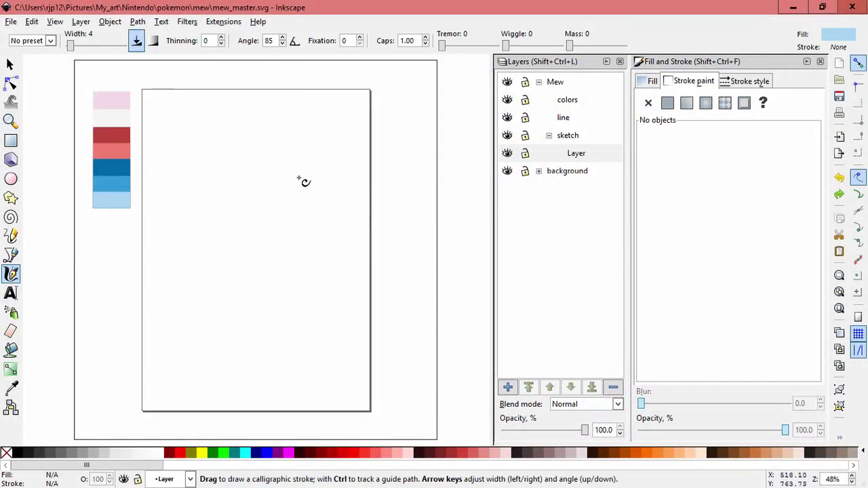
Sketch two rough light-blue calligraphic circles on the page, one for the head and one below it for the body.
mouse_move(269, 146)
left_mouse_down()
mouse_move(266, 210)
mouse_move(247, 207)
mouse_move(295, 198)
left_mouse_up()
mouse_move(283, 160)
left_mouse_down()
mouse_move(277, 205)
mouse_move(281, 155)
mouse_move(258, 214)
left_mouse_up()
left_click_drag(286, 160, 263, 156)
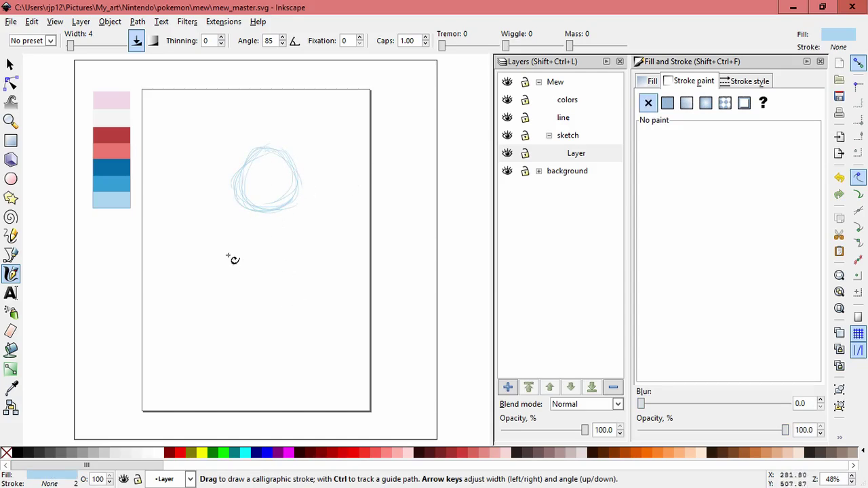
mouse_move(232, 247)
left_mouse_down()
mouse_move(229, 303)
mouse_move(266, 296)
left_mouse_up()
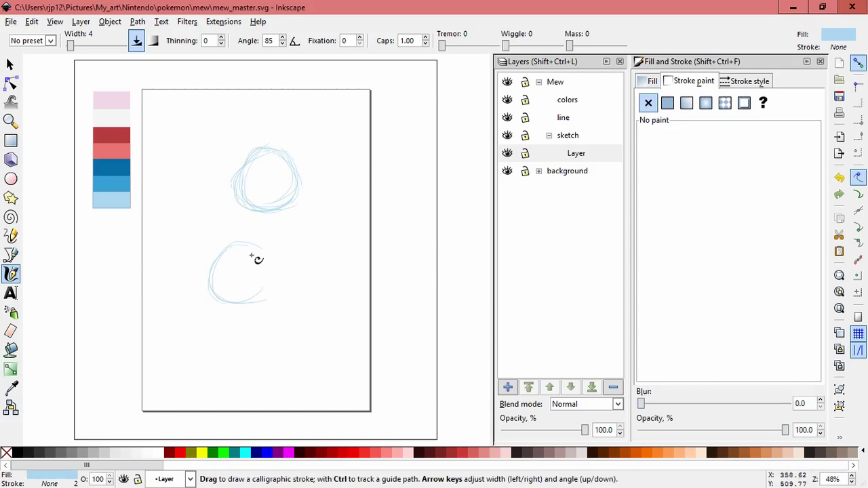
mouse_move(246, 242)
left_mouse_down()
mouse_move(270, 299)
mouse_move(276, 290)
left_mouse_up()
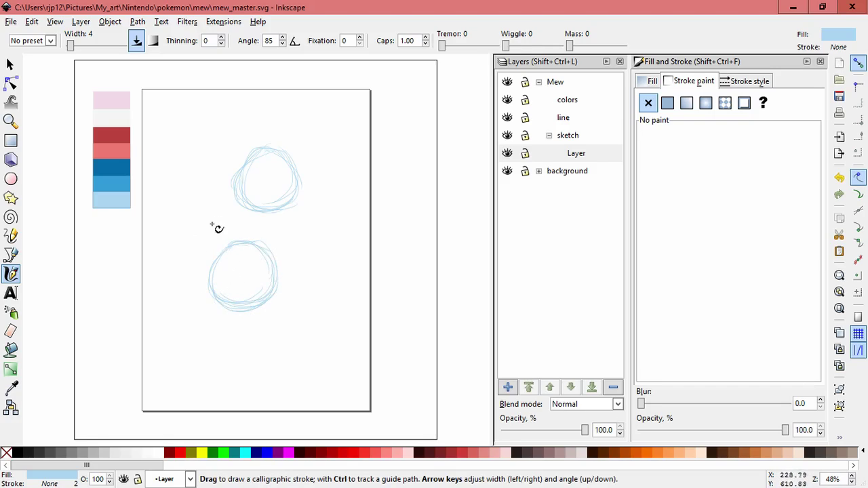
Shift all strokes of the head circle slightly left, to about X 268 and Y 649 px.
left_click(10, 64)
left_click_drag(190, 228, 304, 336)
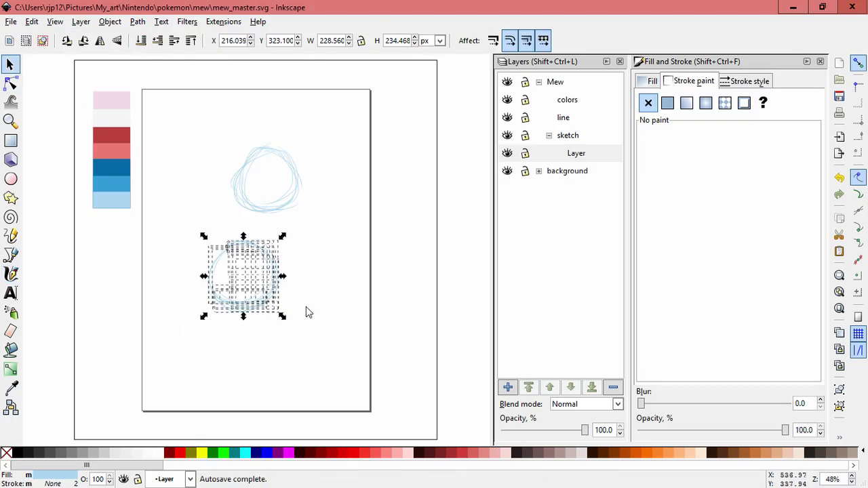
left_click(207, 281)
left_click_drag(204, 276, 202, 276)
left_click(348, 314)
left_click_drag(333, 233, 212, 128)
left_click_drag(302, 169, 291, 160)
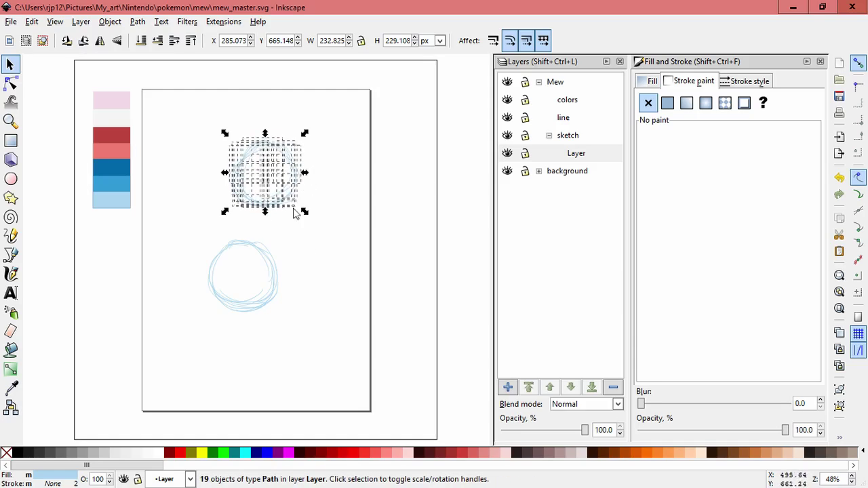
left_click_drag(289, 198, 283, 204)
left_click(324, 334)
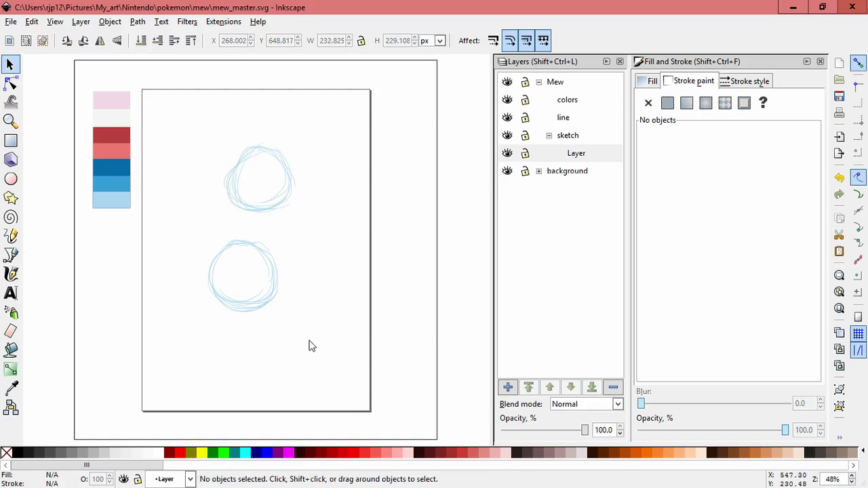
Shrink the body circle to about 210 × 217 px and move it slightly left and down.
mouse_move(310, 348)
left_mouse_down()
mouse_move(271, 332)
mouse_move(204, 236)
left_mouse_up()
left_click_drag(201, 315, 213, 316)
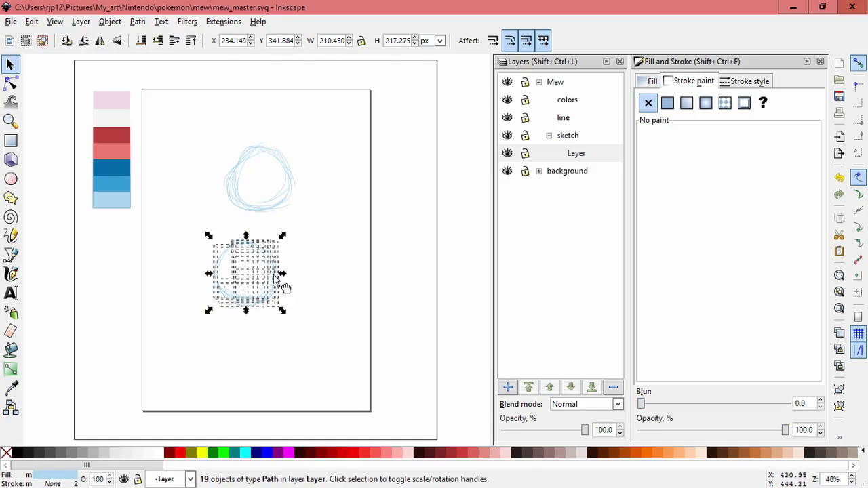
left_click_drag(274, 274, 266, 278)
left_click(321, 201)
Delete stray strokes around the edge of the head circle to clean up its outline.
mouse_move(228, 205)
left_mouse_down()
mouse_move(190, 222)
mouse_move(174, 242)
mouse_move(178, 219)
left_mouse_up()
key("Delete")
key("Delete")
key("Delete")
mouse_move(228, 177)
left_mouse_down()
mouse_move(198, 185)
mouse_move(184, 206)
left_mouse_up()
key("Delete")
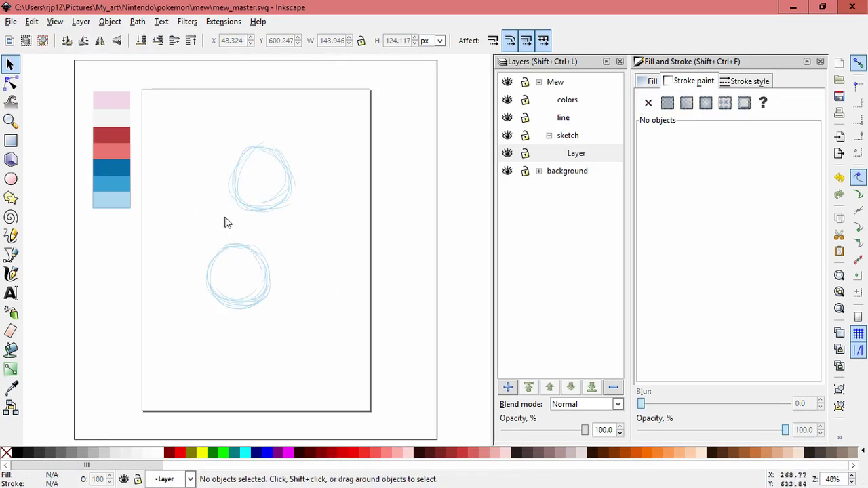
left_click_drag(234, 215, 177, 256)
key("Delete")
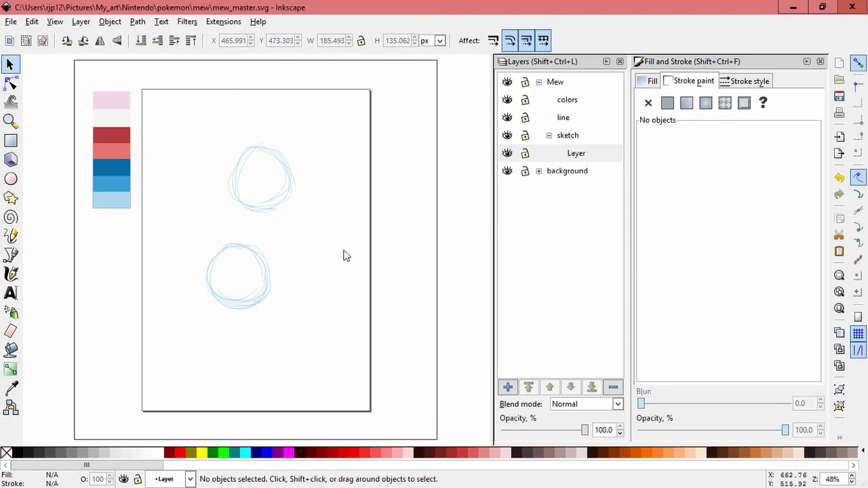
left_click_drag(277, 196, 366, 167)
key("Escape")
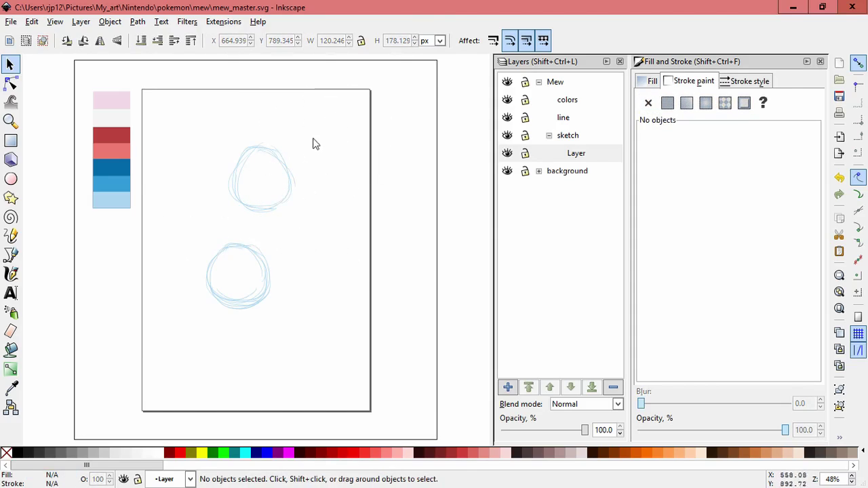
Squash the head circle from its upper edge to a height of about 216 px.
mouse_move(201, 117)
left_mouse_down()
mouse_move(318, 240)
mouse_move(209, 127)
left_mouse_up()
left_click(308, 234)
left_click_drag(261, 137, 260, 140)
left_click(334, 196)
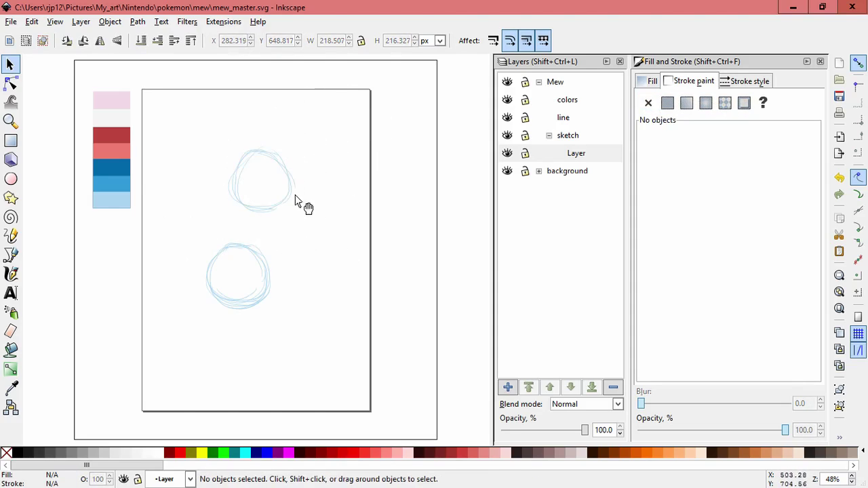
Add a new layer in the sketch group and draw curved neck and torso lines joining the head and body circles.
left_click(505, 387)
left_click(465, 290)
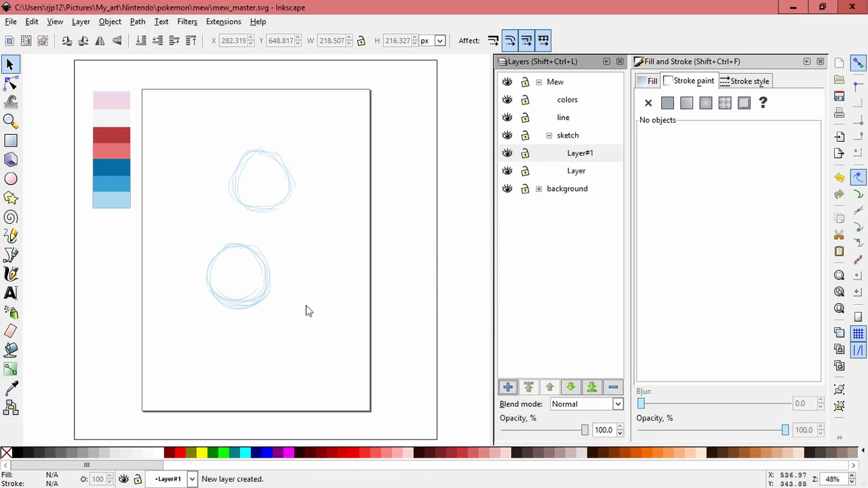
left_click(11, 273)
left_click_drag(277, 206, 276, 238)
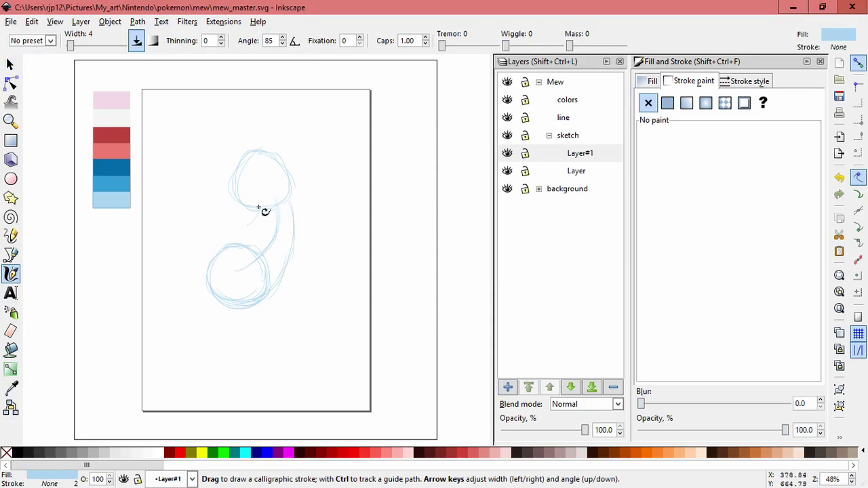
mouse_move(215, 252)
left_mouse_down()
mouse_move(232, 240)
mouse_move(213, 262)
mouse_move(256, 210)
mouse_move(217, 241)
mouse_move(210, 295)
left_mouse_up()
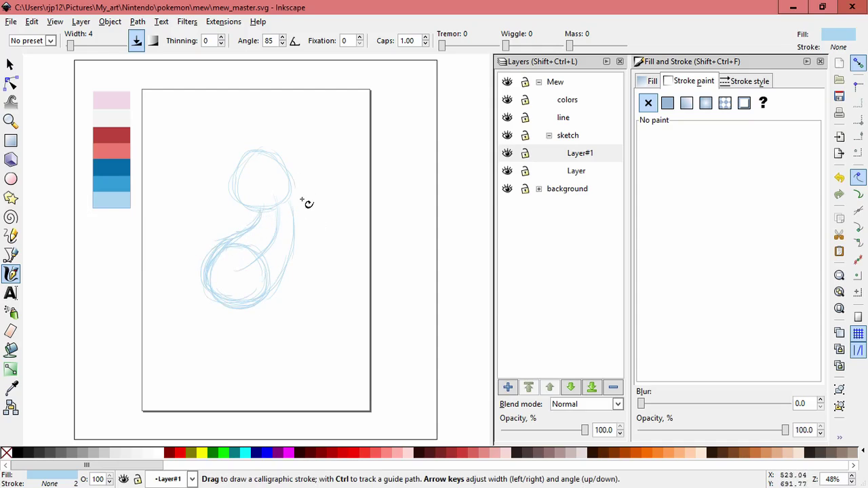
left_click_drag(294, 250, 262, 306)
mouse_move(276, 212)
left_mouse_down()
mouse_move(241, 232)
mouse_move(221, 293)
left_mouse_up()
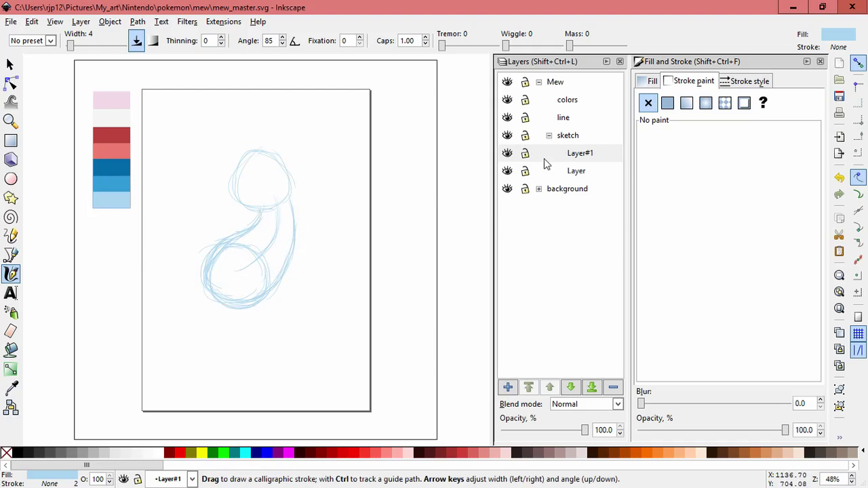
Lock Layer#1, enlarge the head circle to about 291 × 288 px and position it over the neck.
left_click(506, 153)
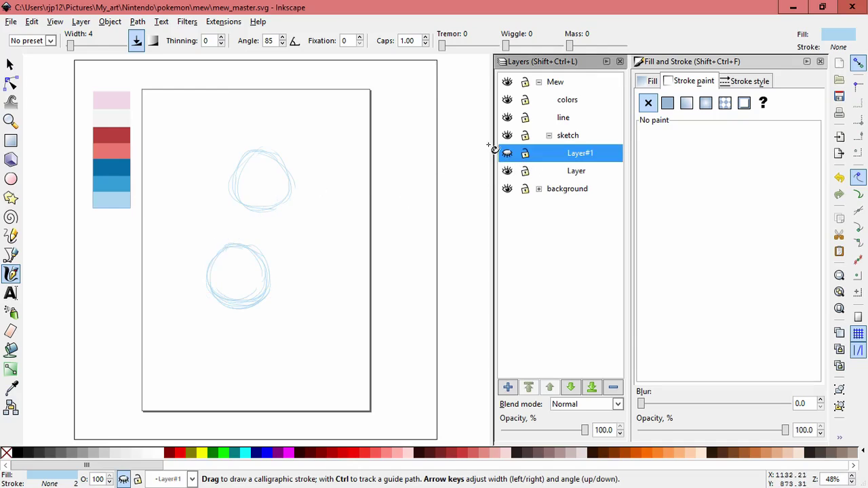
left_click(507, 153)
left_click(10, 64)
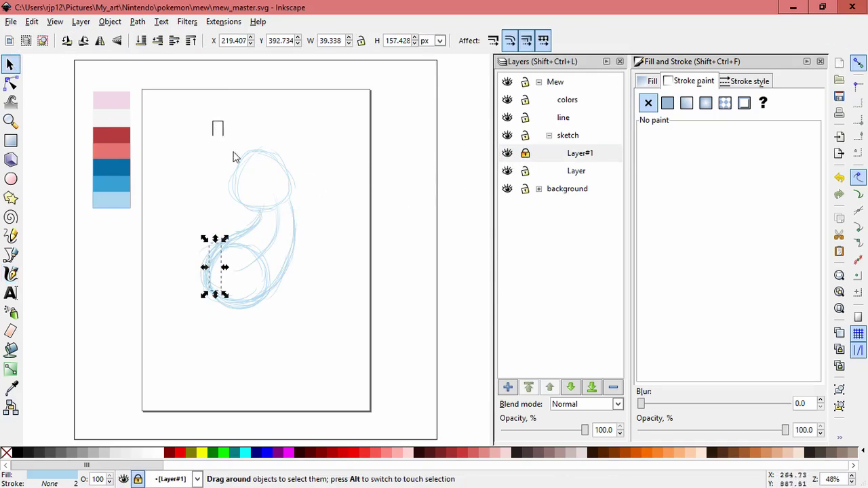
left_click_drag(234, 152, 328, 232)
left_click_drag(202, 306, 310, 223)
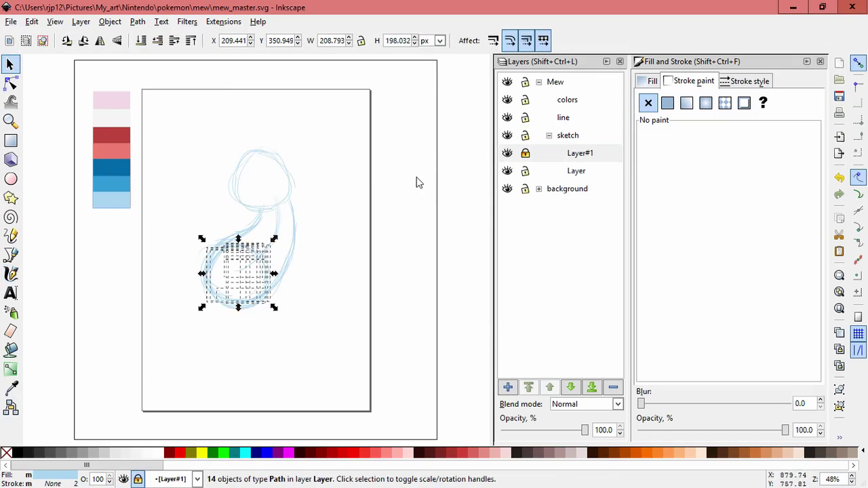
left_click(203, 137)
left_click_drag(201, 134, 325, 226)
left_click_drag(300, 142, 310, 132)
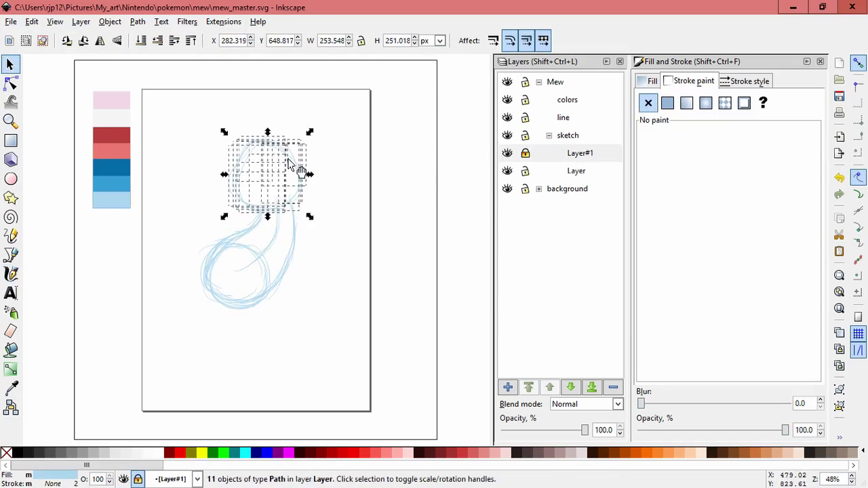
left_click_drag(288, 161, 280, 161)
left_click_drag(303, 133, 314, 122)
left_click_drag(289, 157, 285, 156)
left_click(344, 171)
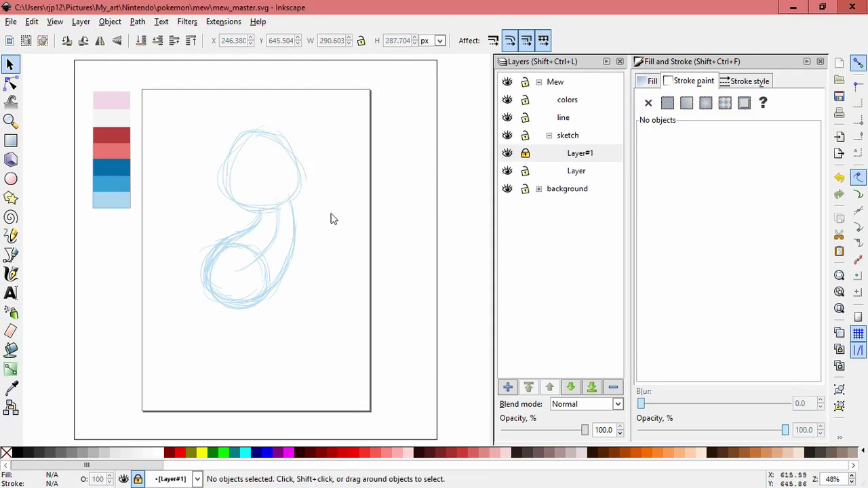
Lock the layer holding the two circles and add a new layer above Layer#1.
left_click(525, 170)
double_click(568, 156)
left_click(552, 159)
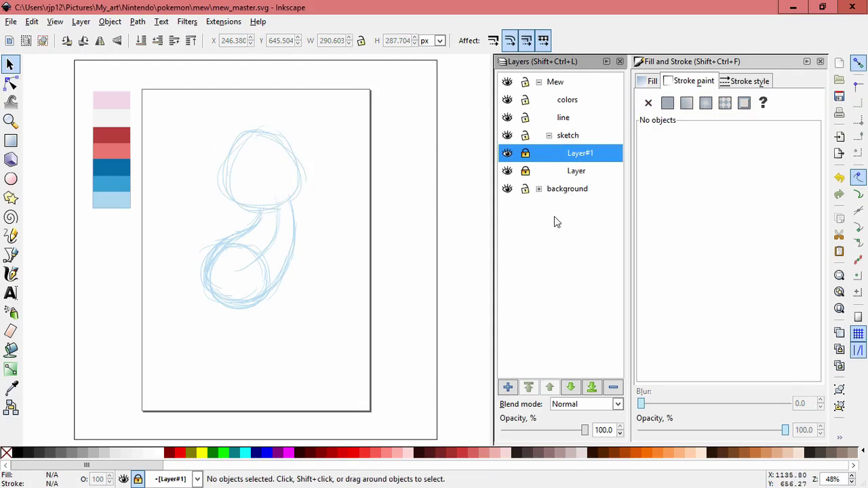
left_click(514, 385)
key("Return")
Sketch two pointed ears on either side of the head circle with calligraphic strokes.
left_click(10, 273)
left_click(301, 164)
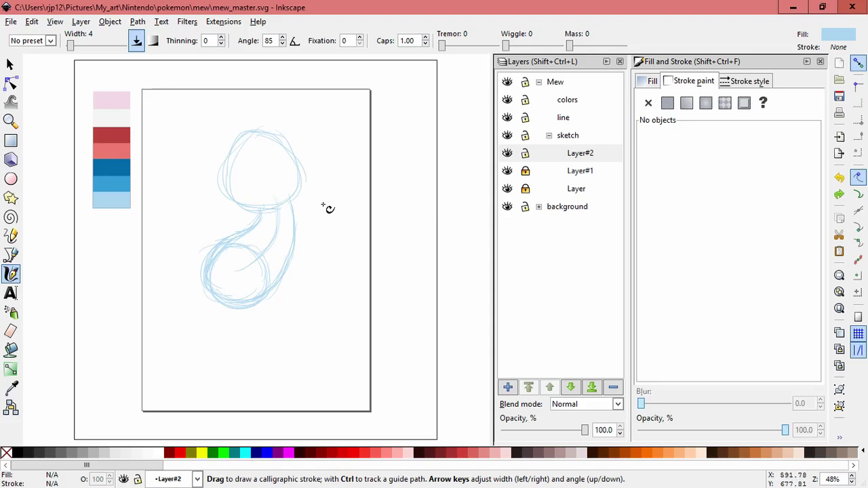
scroll(298, 156, "up", 1, "ctrl")
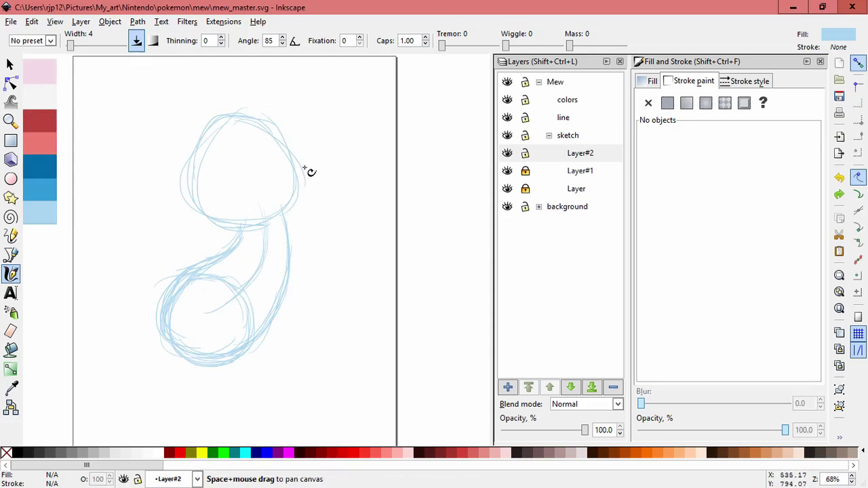
mouse_move(198, 182)
left_mouse_down()
mouse_move(231, 243)
mouse_move(224, 178)
mouse_move(307, 133)
left_mouse_up()
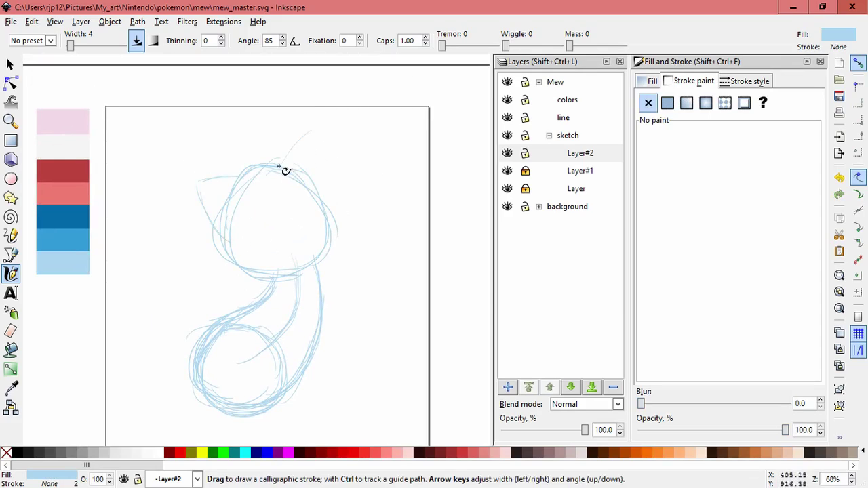
left_click_drag(278, 166, 318, 130)
left_click_drag(320, 132, 341, 185)
mouse_move(316, 133)
left_mouse_down()
mouse_move(324, 197)
mouse_move(334, 204)
left_mouse_up()
left_click_drag(316, 133, 334, 204)
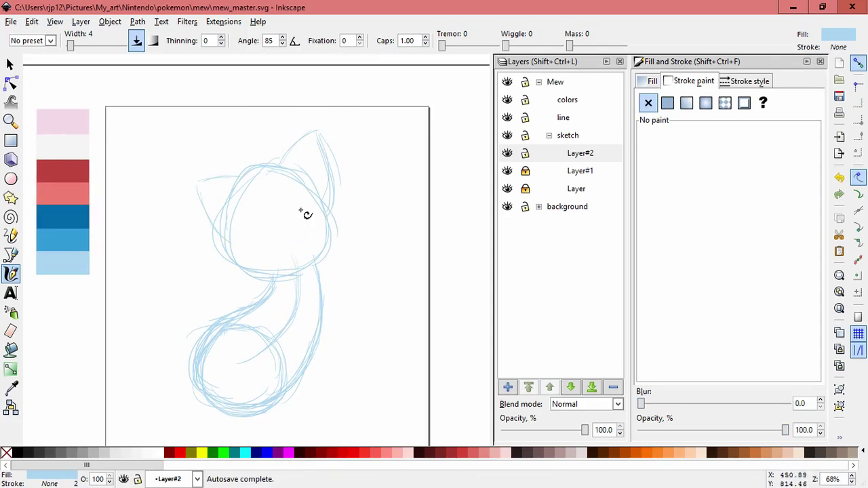
left_click_drag(198, 199, 244, 238)
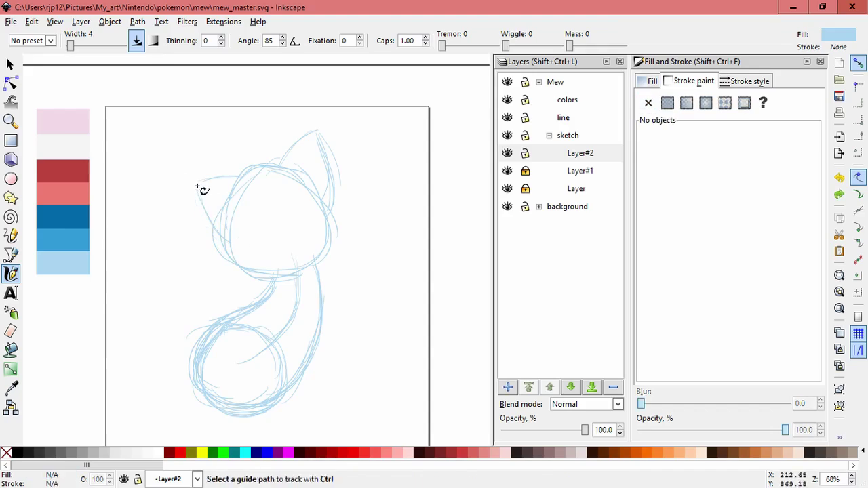
left_click_drag(194, 185, 258, 171)
left_click_drag(318, 134, 330, 211)
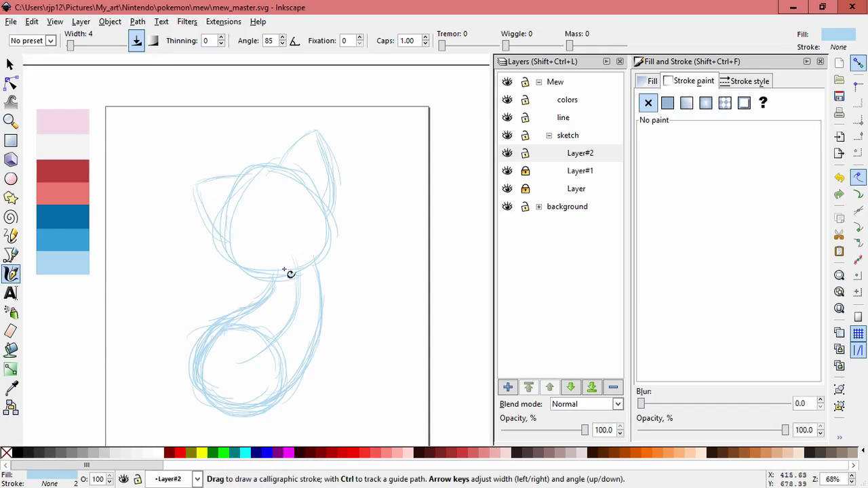
Strengthen the jaw and cheek outline along the lower half and right side of the head circle.
left_click_drag(245, 266, 227, 245)
mouse_move(277, 258)
left_mouse_down()
mouse_move(324, 248)
mouse_move(314, 265)
mouse_move(329, 221)
left_mouse_up()
left_click_drag(271, 272, 227, 243)
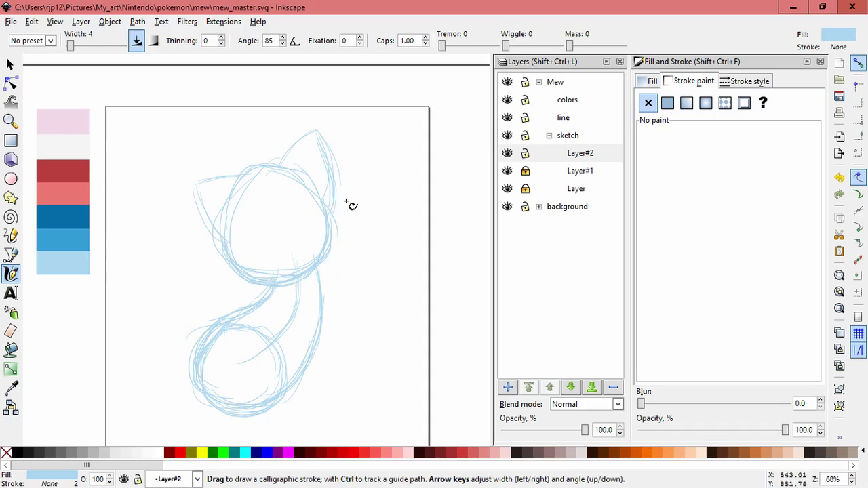
left_click_drag(327, 213, 317, 192)
Sketch a large rounded outline below the body circle, starting at the body's left edge and curving round underneath.
key("space")
left_click_drag(267, 314, 303, 205)
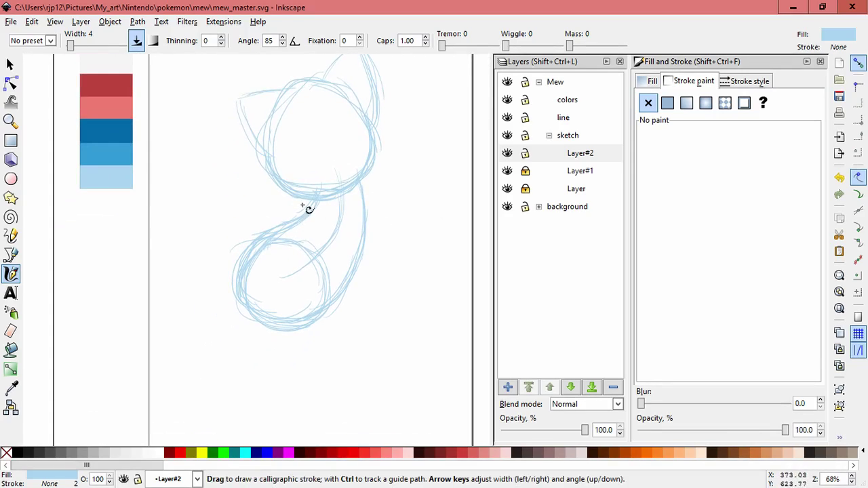
mouse_move(237, 287)
left_mouse_down()
mouse_move(183, 327)
mouse_move(163, 358)
mouse_move(181, 389)
left_mouse_up()
left_click_drag(191, 319, 184, 414)
key("ctrl+z")
key("space")
left_click_drag(216, 336, 190, 310)
left_click_drag(162, 298, 154, 369)
left_click_drag(160, 313, 188, 409)
mouse_move(150, 375)
left_mouse_down()
mouse_move(221, 410)
mouse_move(271, 396)
mouse_move(299, 342)
left_mouse_up()
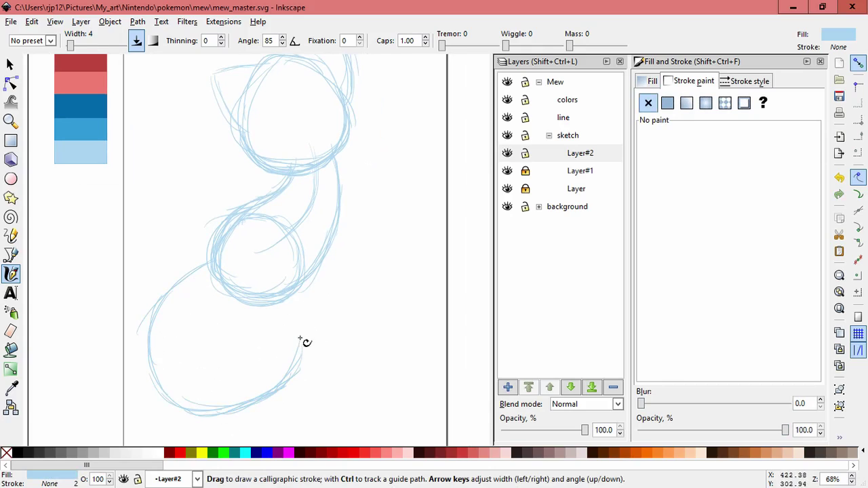
Close the large lower shape's right side up to the body circle with several overlapping strokes.
left_click_drag(289, 360, 292, 319)
left_click_drag(269, 362, 294, 319)
left_click_drag(266, 378, 297, 336)
left_click_drag(213, 398, 292, 346)
key("ctrl+z")
mouse_move(252, 394)
left_mouse_down()
mouse_move(289, 347)
mouse_move(284, 329)
left_mouse_up()
mouse_move(274, 364)
left_mouse_down()
mouse_move(288, 298)
mouse_move(258, 398)
left_mouse_up()
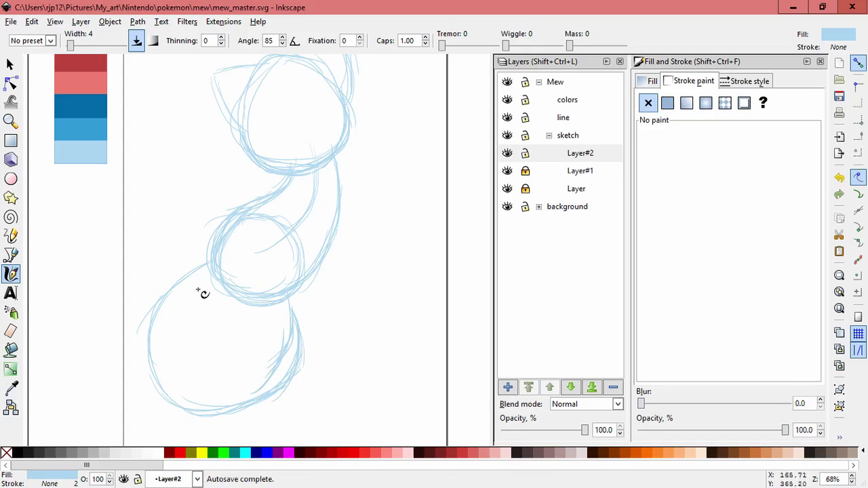
Add inner parallel strokes along the upper-left edge of the large lower shape, down from the body circle.
left_click_drag(175, 302, 212, 273)
left_click_drag(165, 325, 197, 279)
left_click_drag(161, 336, 176, 300)
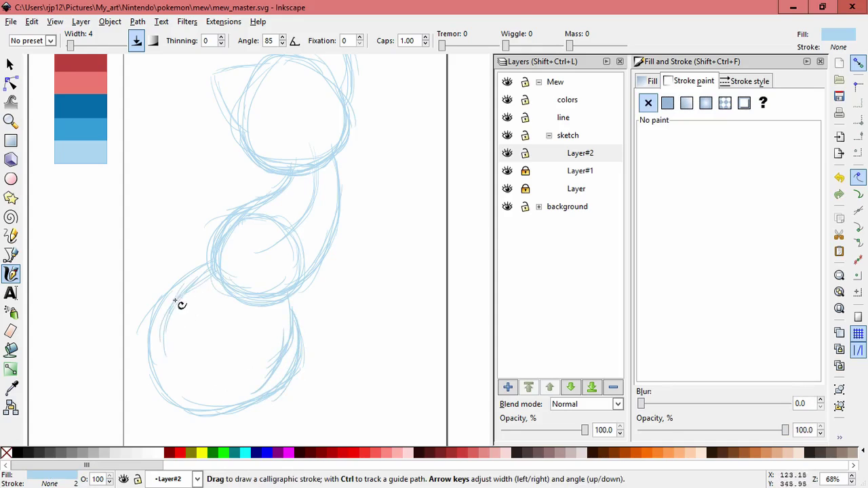
Continue the inner parallel strokes down the large lower shape's left side and around its bottom edge.
left_click_drag(164, 365, 162, 314)
mouse_move(168, 387)
left_mouse_down()
mouse_move(165, 342)
mouse_move(186, 398)
mouse_move(268, 383)
left_mouse_up()
key("ctrl+z")
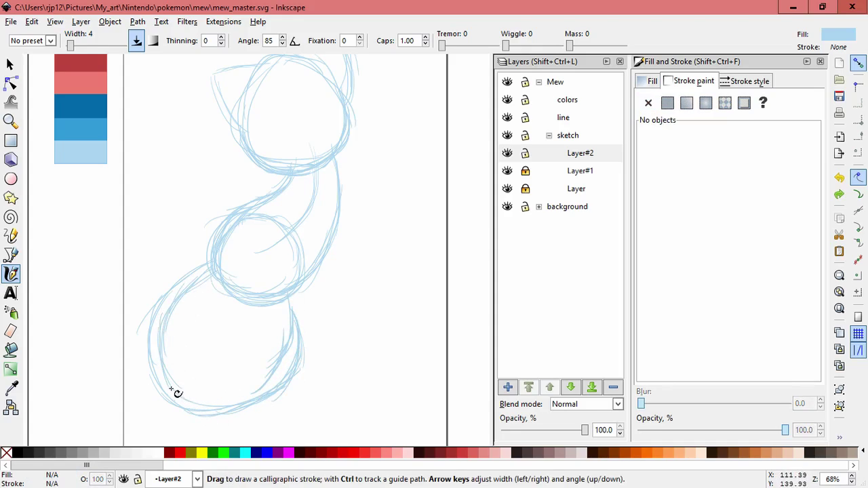
mouse_move(168, 382)
left_mouse_down()
mouse_move(213, 400)
mouse_move(272, 382)
left_mouse_up()
key("ctrl+z")
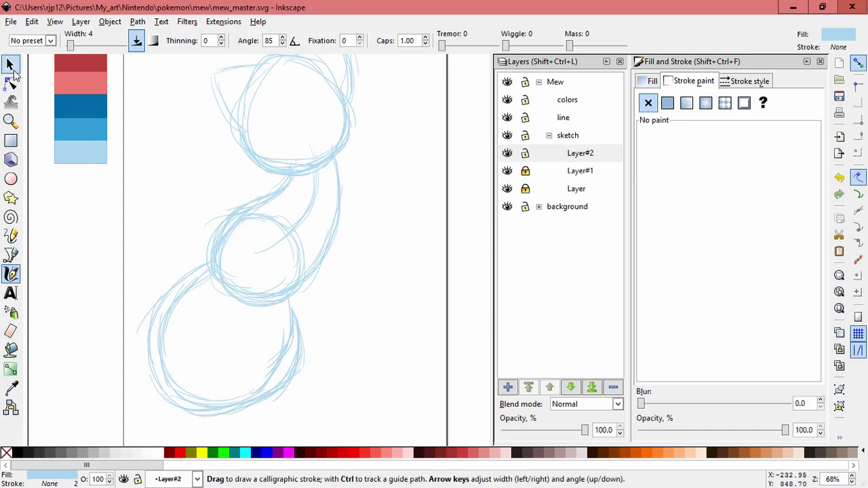
Pull the surplus strokes off the large shape's lower-left edge into its middle and delete them.
left_click(10, 66)
mouse_move(202, 402)
left_mouse_down()
mouse_move(213, 340)
mouse_move(229, 346)
left_mouse_up()
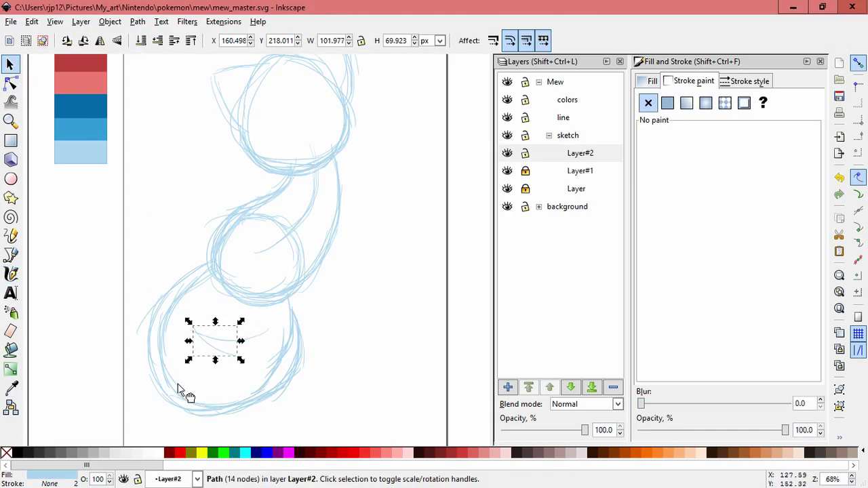
left_click_drag(177, 383, 239, 353)
key("Delete")
left_click(237, 340)
key("Delete")
left_click(223, 350)
key("Delete")
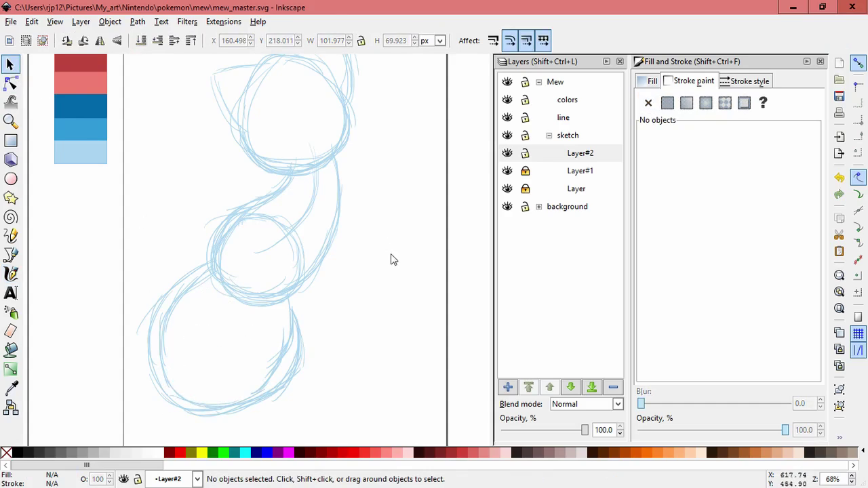
Lock Layer#2 and add a new sketch layer above it.
left_click_drag(373, 268, 355, 303)
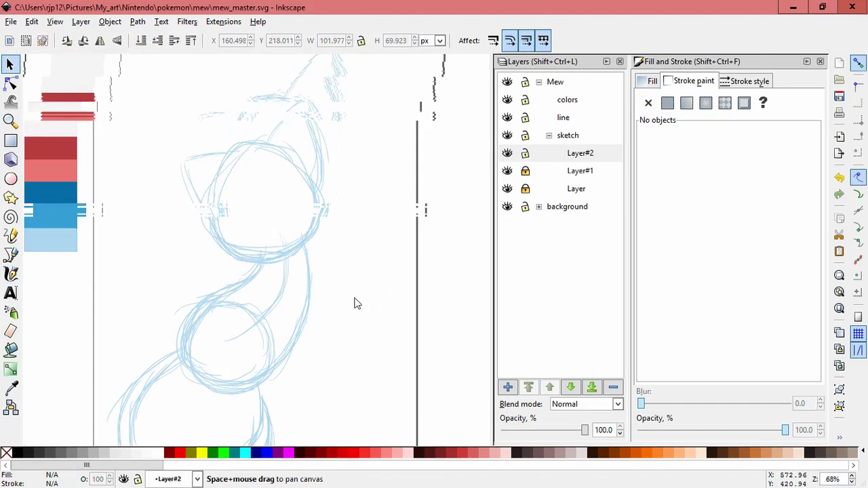
left_click(525, 154)
left_click(507, 387)
left_click(481, 290)
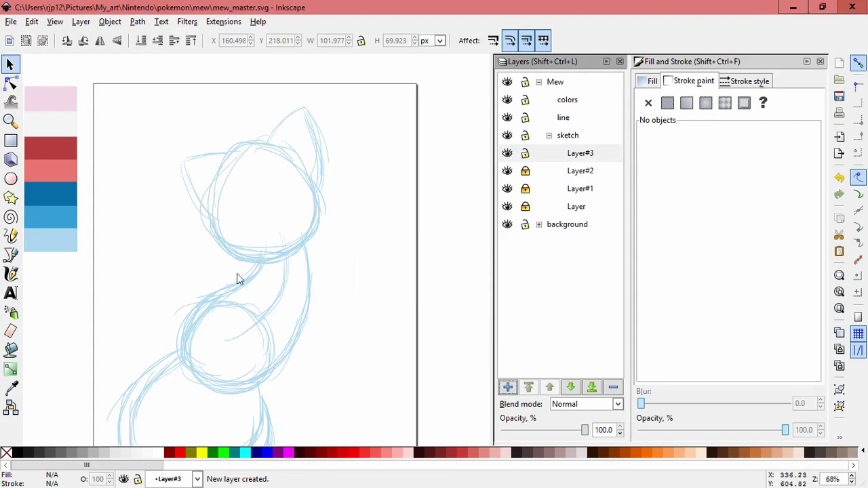
Sketch the upper edge of a rounded thigh bulging out from the upper-left side of the body circle.
left_click(11, 273)
left_click_drag(331, 211, 368, 285)
key("ctrl+z")
scroll(321, 302, "up", 1)
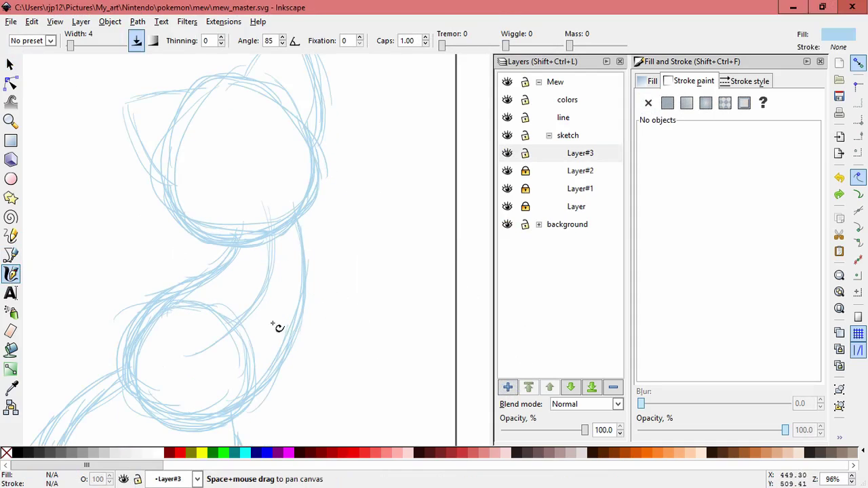
left_click_drag(278, 328, 301, 181)
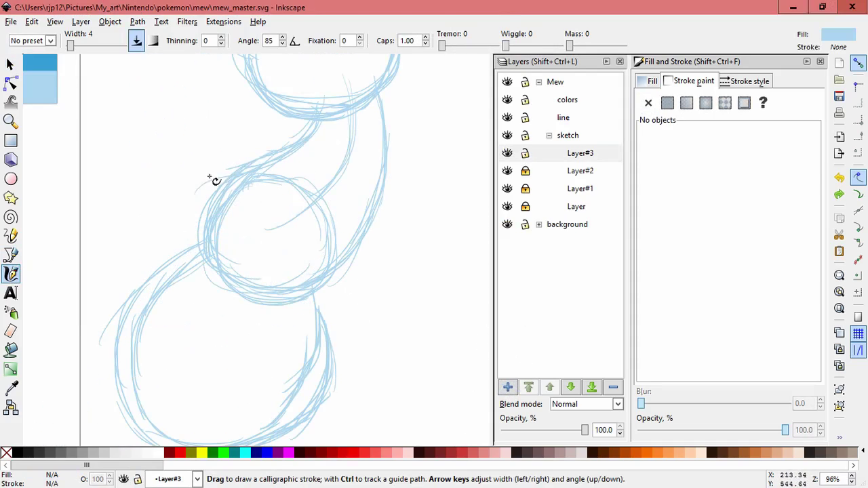
left_click_drag(231, 172, 203, 200)
mouse_move(242, 157)
left_mouse_down()
mouse_move(222, 227)
mouse_move(210, 234)
left_mouse_up()
Sketch the near thigh as an elongated rounded loop just under the body circle.
left_click_drag(333, 276, 194, 330)
mouse_move(232, 291)
left_mouse_down()
mouse_move(238, 324)
mouse_move(234, 283)
mouse_move(242, 280)
left_mouse_up()
mouse_move(269, 323)
left_mouse_down()
mouse_move(326, 285)
mouse_move(233, 334)
left_mouse_up()
Round off the tip and underside of the upper-left thigh with overlapping strokes back to the body circle.
mouse_move(180, 205)
left_mouse_down()
mouse_move(166, 234)
mouse_move(188, 237)
left_mouse_up()
left_click_drag(231, 207, 207, 231)
mouse_move(242, 203)
left_mouse_down()
mouse_move(216, 227)
mouse_move(182, 236)
left_mouse_up()
mouse_move(164, 210)
left_mouse_down()
mouse_move(168, 236)
mouse_move(182, 204)
left_mouse_up()
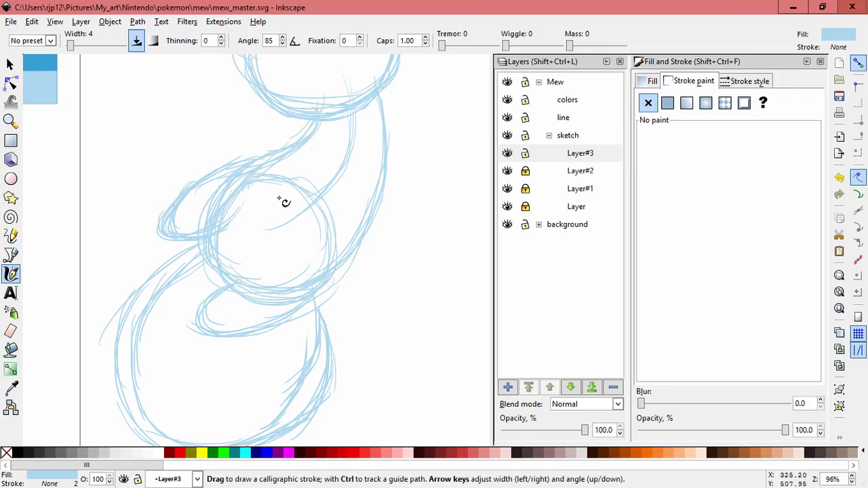
Add another sketch layer above the current one.
left_click(508, 387)
left_click(481, 294)
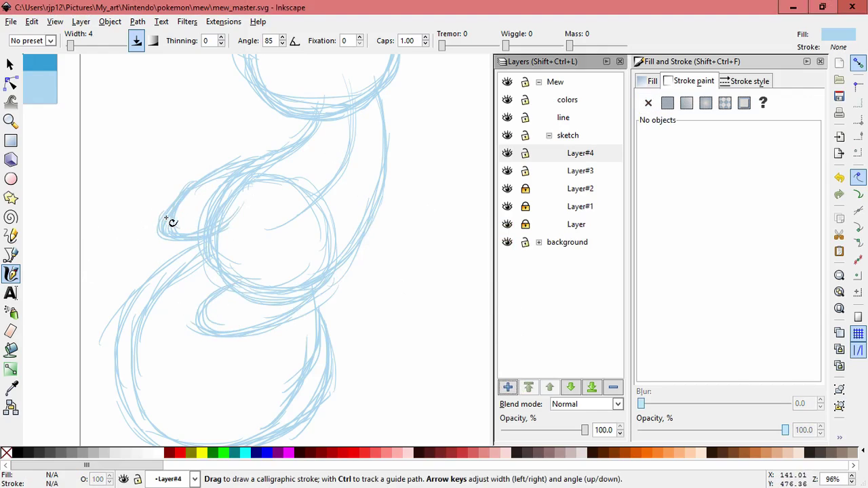
key("space")
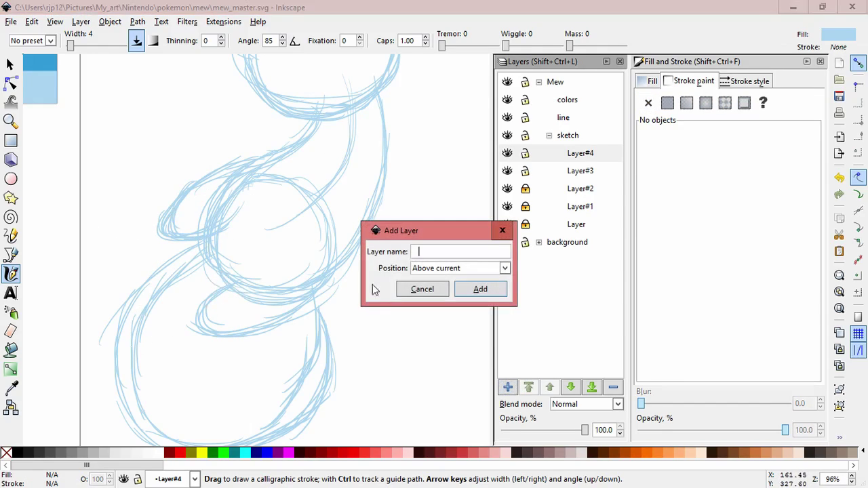
left_click(422, 289)
Sketch a long rounded foot extending down and left from the near thigh, across the large lower shape.
left_click_drag(407, 238, 210, 393)
key("ctrl+z")
key("space")
mouse_move(236, 329)
left_mouse_down()
mouse_move(271, 280)
mouse_move(295, 286)
mouse_move(278, 256)
mouse_move(253, 275)
mouse_move(285, 251)
mouse_move(142, 335)
mouse_move(173, 356)
mouse_move(133, 357)
mouse_move(185, 367)
mouse_move(145, 369)
mouse_move(217, 352)
mouse_move(281, 296)
left_mouse_up()
key("ctrl+z")
left_click_drag(219, 350, 262, 315)
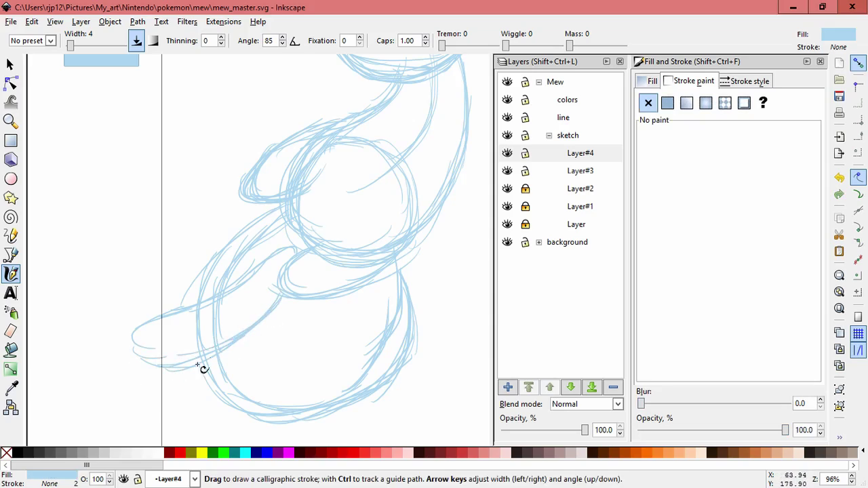
Remove the surplus strokes along the underside of the long lower foot.
key("ctrl+z")
left_click_drag(143, 361, 205, 357)
key("ctrl+z")
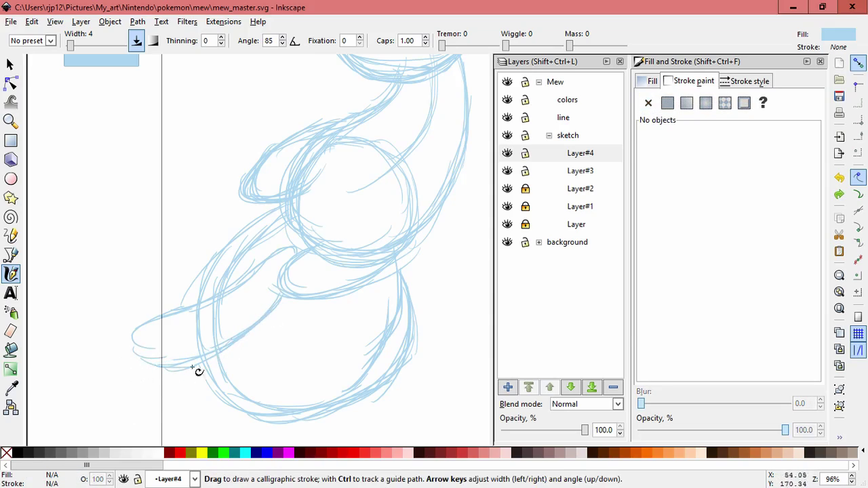
left_click(10, 65)
left_click_drag(194, 367, 173, 424)
mouse_move(176, 370)
left_mouse_down()
mouse_move(158, 401)
mouse_move(114, 410)
left_mouse_up()
left_click(193, 415)
left_click(138, 423)
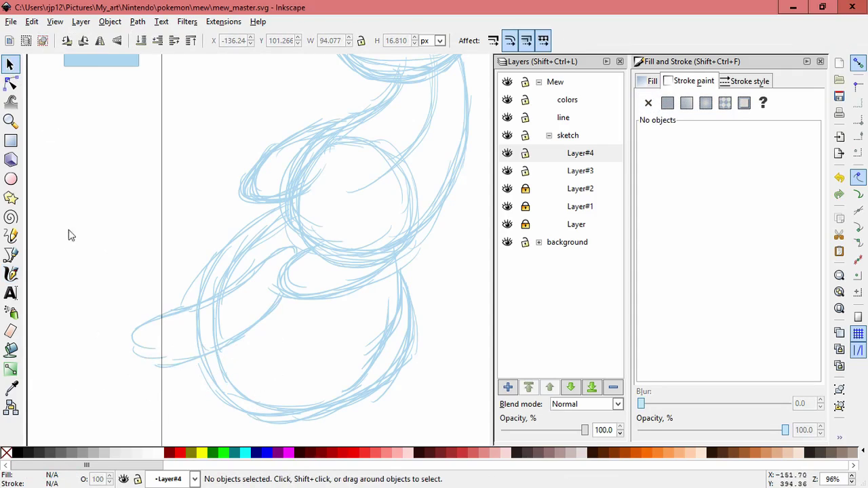
Sketch the rounded tip and lower edge of a second foot beside the upper-left thigh.
left_click(11, 274)
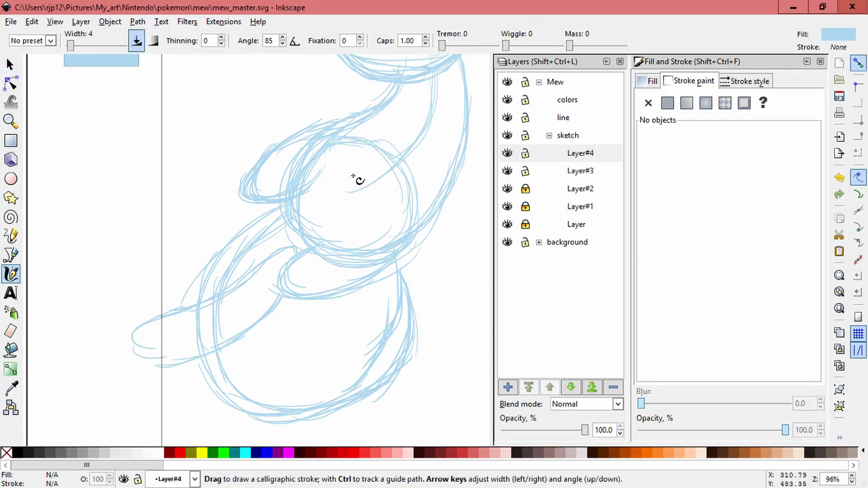
left_click_drag(353, 177, 288, 245)
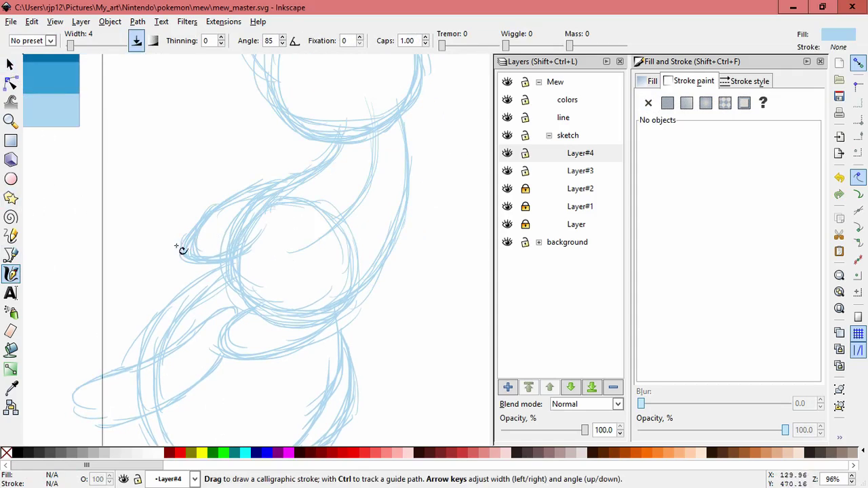
left_click_drag(220, 234, 168, 270)
mouse_move(226, 269)
left_mouse_down()
mouse_move(186, 287)
mouse_move(328, 278)
mouse_move(204, 277)
left_mouse_up()
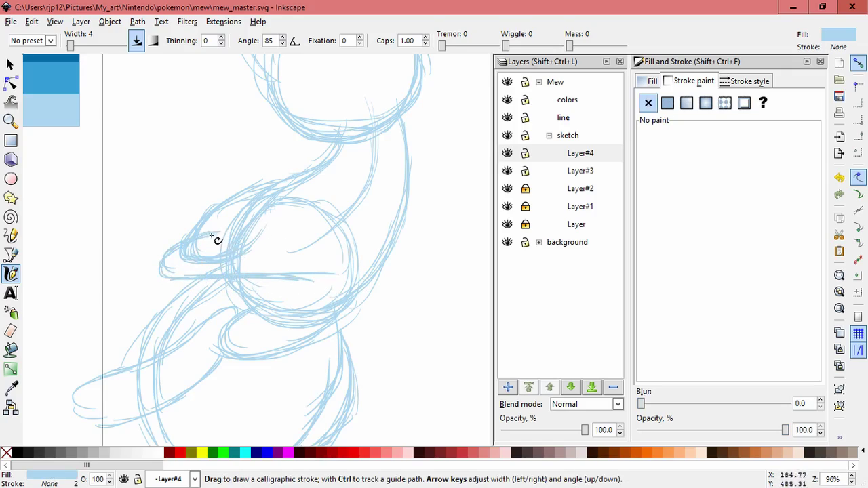
Extend the second foot across the body circle with upper and lower edges meeting in a rounded end.
mouse_move(231, 229)
left_mouse_down()
mouse_move(172, 249)
mouse_move(207, 237)
mouse_move(319, 259)
mouse_move(334, 288)
mouse_move(304, 298)
left_mouse_up()
left_click_drag(351, 280, 297, 297)
mouse_move(210, 274)
left_mouse_down()
mouse_move(204, 277)
mouse_move(255, 290)
left_mouse_up()
mouse_move(243, 281)
left_mouse_down()
mouse_move(300, 297)
mouse_move(258, 287)
mouse_move(149, 288)
left_mouse_up()
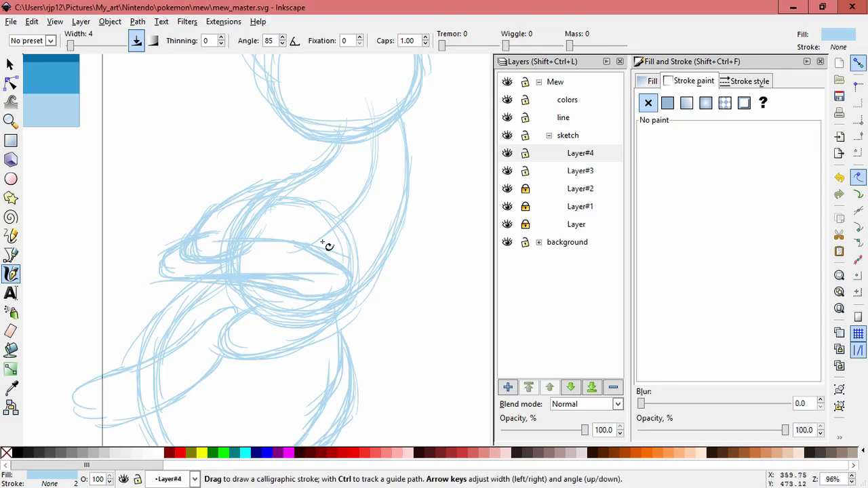
mouse_move(333, 257)
left_mouse_down()
mouse_move(242, 241)
mouse_move(314, 256)
left_mouse_up()
left_click_drag(332, 288, 279, 274)
Try a curved arm outline bowing outward from the neck on the right side of the body.
left_click_drag(377, 275, 309, 314)
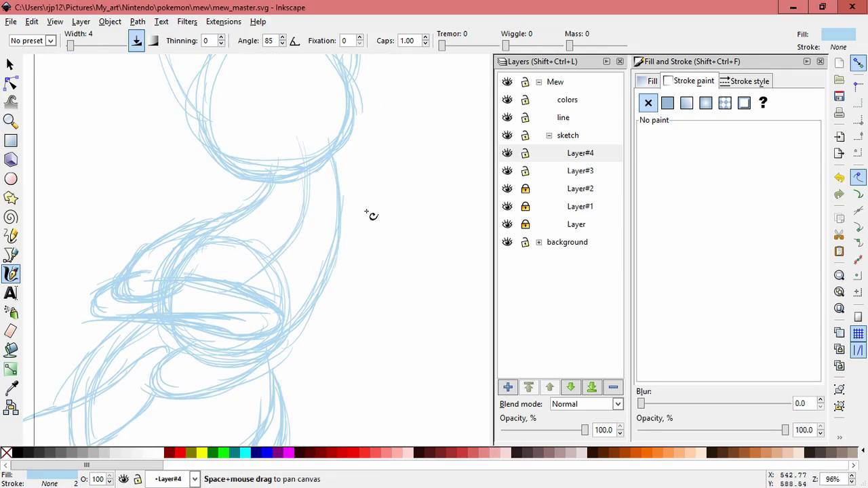
scroll(368, 228, "up", 2)
mouse_move(343, 213)
left_mouse_down()
mouse_move(343, 195)
mouse_move(363, 299)
left_mouse_up()
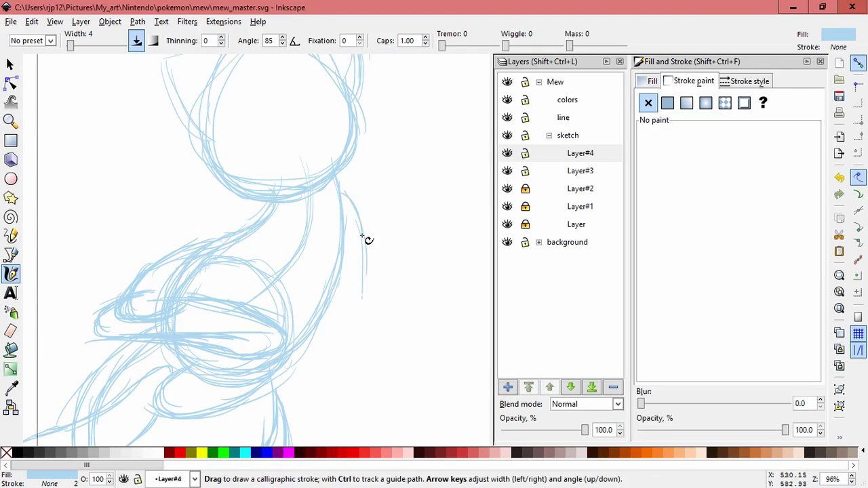
key("Escape")
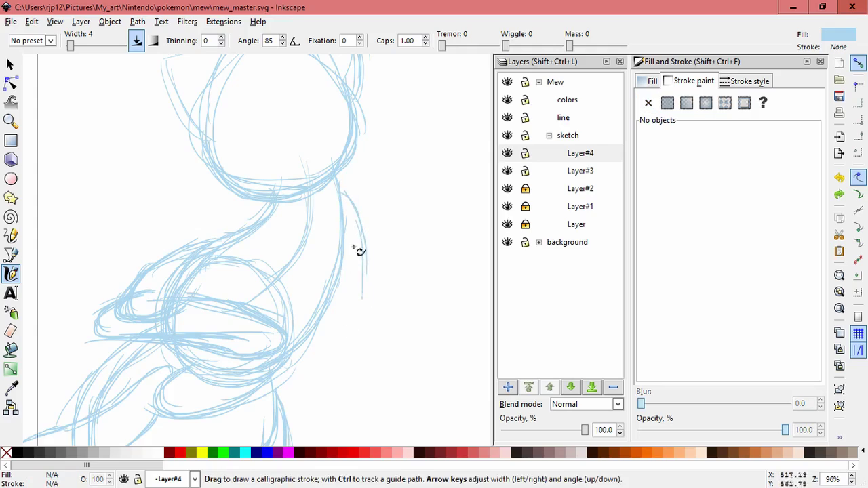
key("ctrl+z")
Sketch a small forearm below the chin, from the left edge of the neck in toward the chest.
left_click_drag(220, 226, 279, 209)
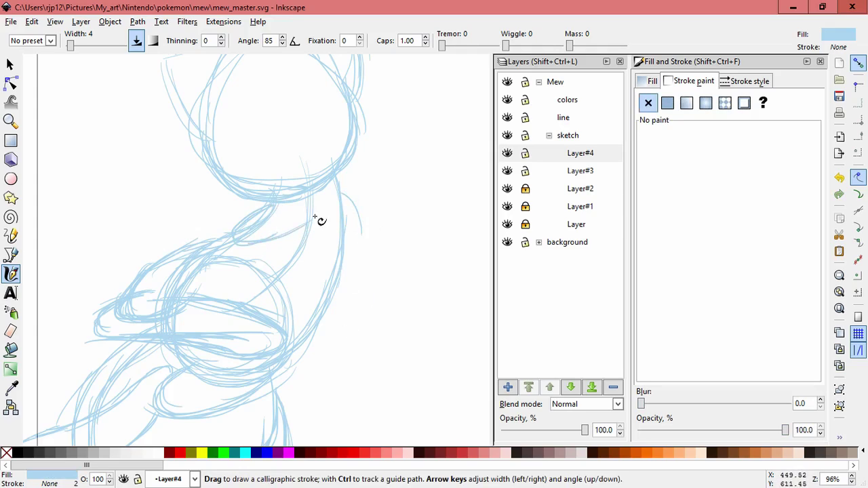
key("ctrl+z")
left_click_drag(255, 243, 292, 225)
left_click_drag(280, 219, 294, 226)
left_click_drag(280, 234, 255, 242)
key("ctrl+z")
Close the end of the small forearm with short zigzag strokes for the fingers.
scroll(304, 237, "up", 3, "ctrl")
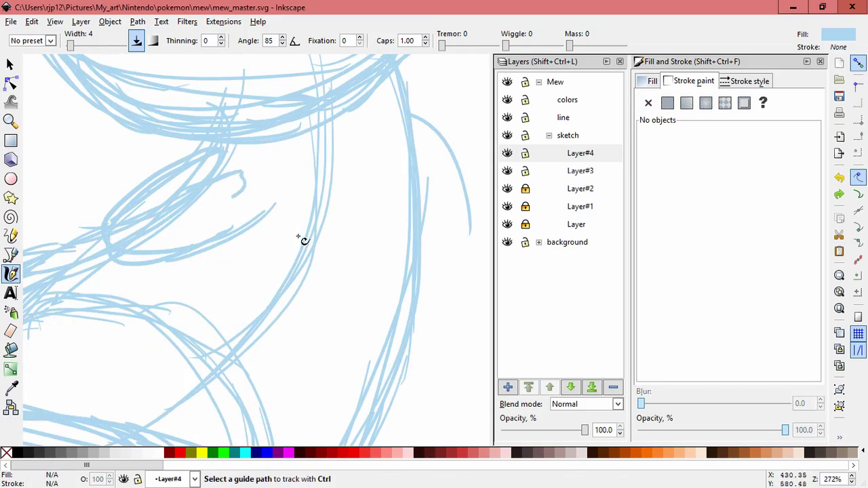
mouse_move(214, 178)
left_mouse_down()
mouse_move(174, 191)
mouse_move(236, 173)
left_mouse_up()
mouse_move(237, 173)
left_mouse_down()
mouse_move(246, 199)
mouse_move(239, 192)
left_mouse_up()
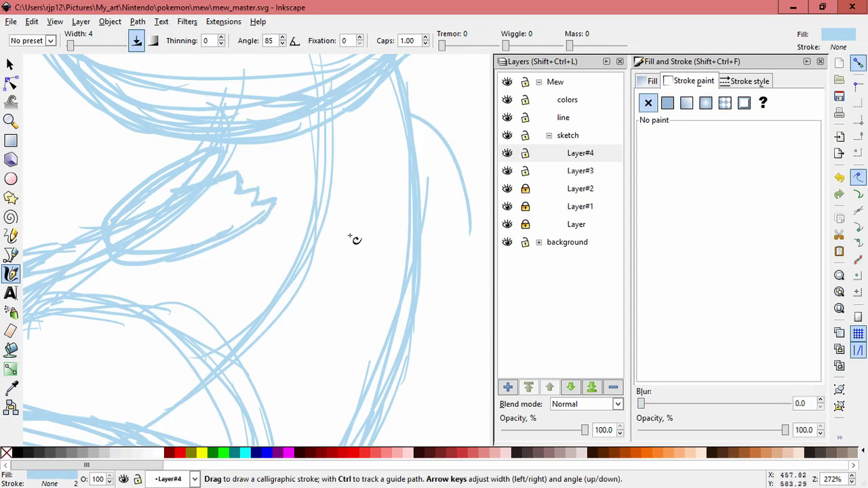
Delete the curved arm stroke to the right of the body.
left_click_drag(384, 254, 249, 229)
scroll(353, 202, "up", 2, "ctrl")
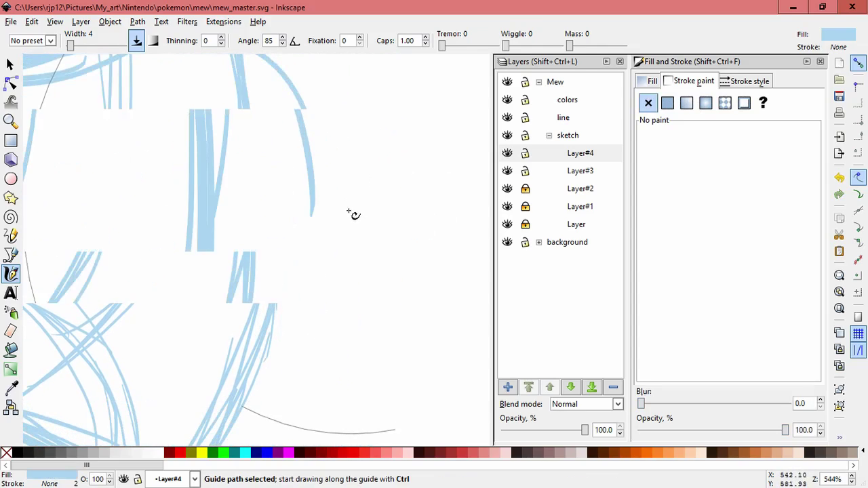
scroll(353, 216, "down", 5, "ctrl")
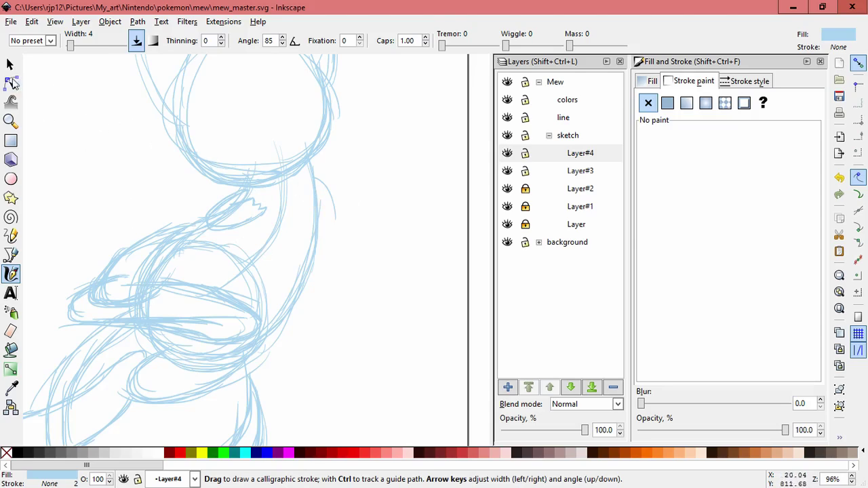
left_click(11, 65)
left_click(365, 185)
left_click_drag(333, 203, 387, 171)
key("Delete")
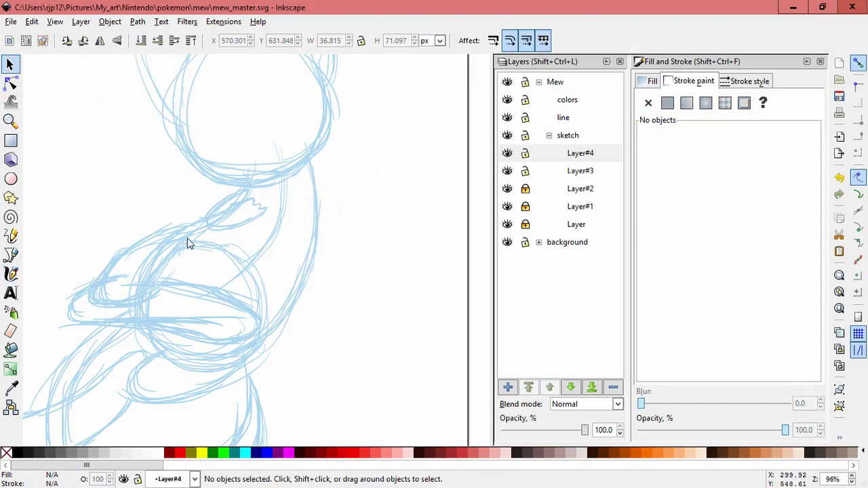
Sketch a narrow arm hanging from the neck along the body's right edge, ending in a rounded hand.
left_click(12, 274)
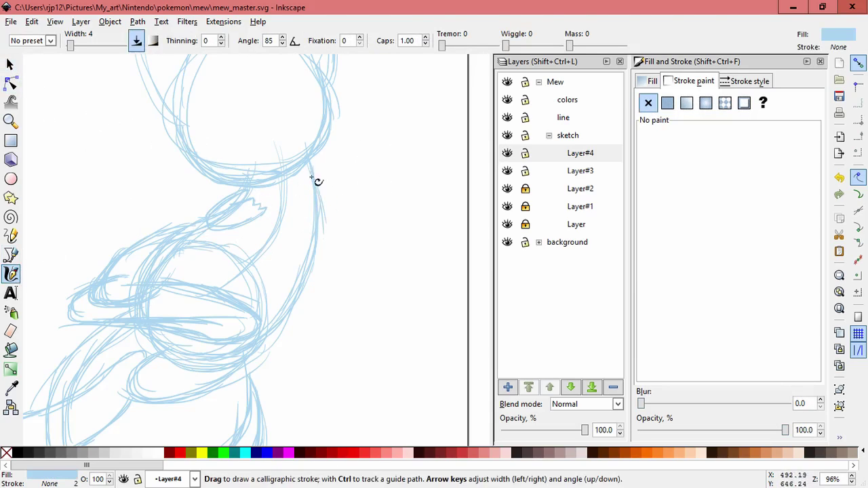
mouse_move(324, 229)
left_mouse_down()
mouse_move(331, 292)
mouse_move(322, 302)
mouse_move(305, 285)
left_mouse_up()
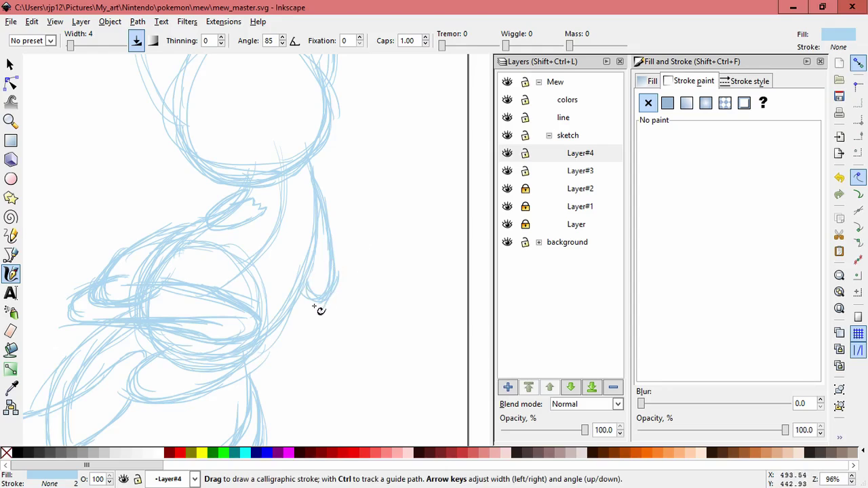
scroll(320, 310, "up", 2)
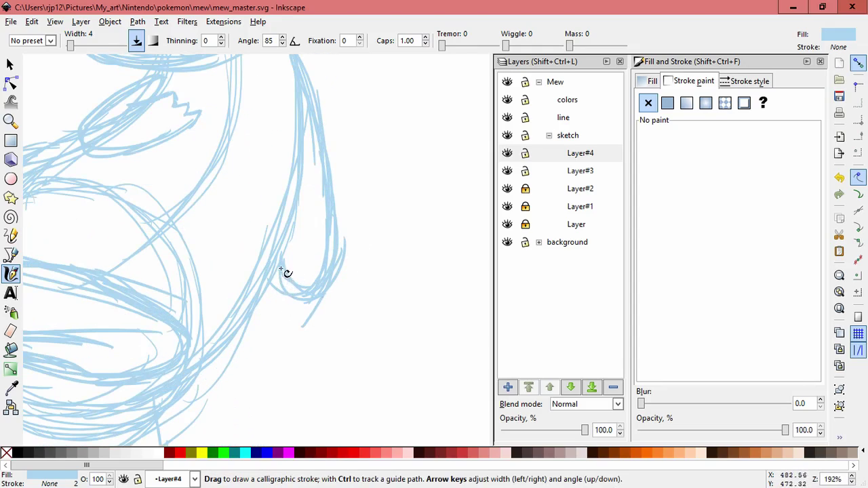
mouse_move(281, 269)
left_mouse_down()
mouse_move(313, 287)
mouse_move(278, 271)
left_mouse_up()
Add pointed fingers along the bottom of the hanging arm's hand.
mouse_move(277, 310)
left_mouse_down()
mouse_move(296, 302)
mouse_move(305, 326)
left_mouse_up()
mouse_move(336, 279)
left_mouse_down()
mouse_move(344, 277)
mouse_move(321, 331)
left_mouse_up()
mouse_move(335, 260)
left_mouse_down()
mouse_move(319, 322)
mouse_move(300, 327)
mouse_move(308, 313)
mouse_move(284, 274)
left_mouse_up()
Undo the fingers and the rounded hand of the hanging arm, keeping the arm's outer line.
scroll(378, 261, "down", 1)
key("space")
scroll(378, 260, "down", 2)
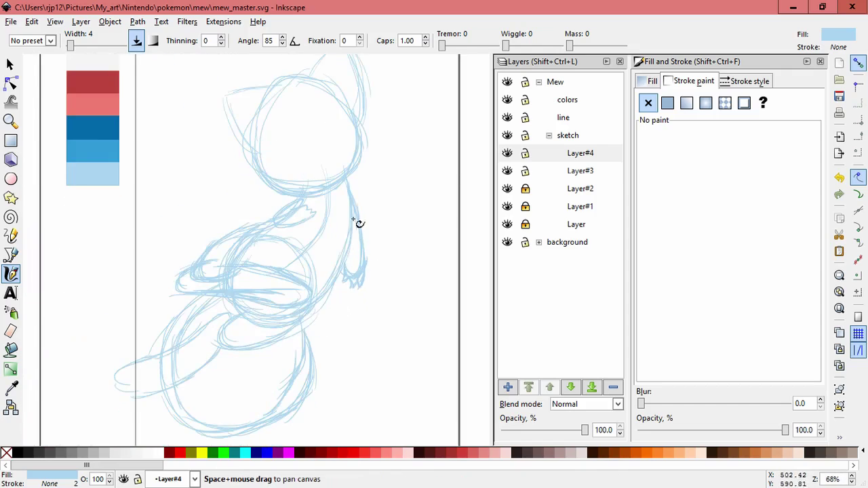
mouse_move(354, 220)
left_mouse_down()
mouse_move(365, 259)
mouse_move(357, 231)
left_mouse_up()
key("space")
scroll(364, 236, "up", 2)
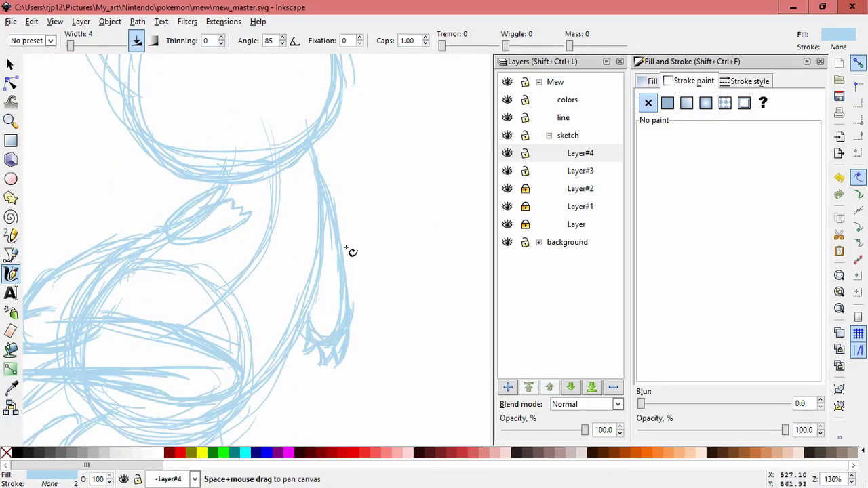
scroll(361, 270, "down", 3)
key("ctrl+z")
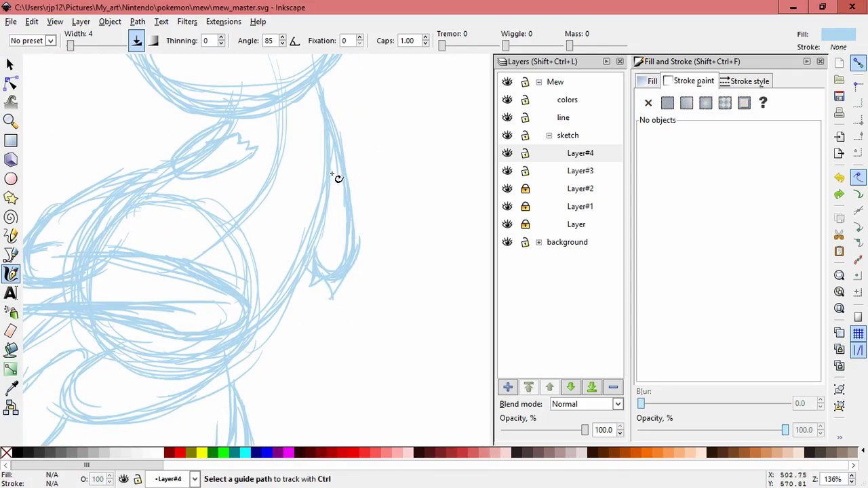
key("ctrl+z")
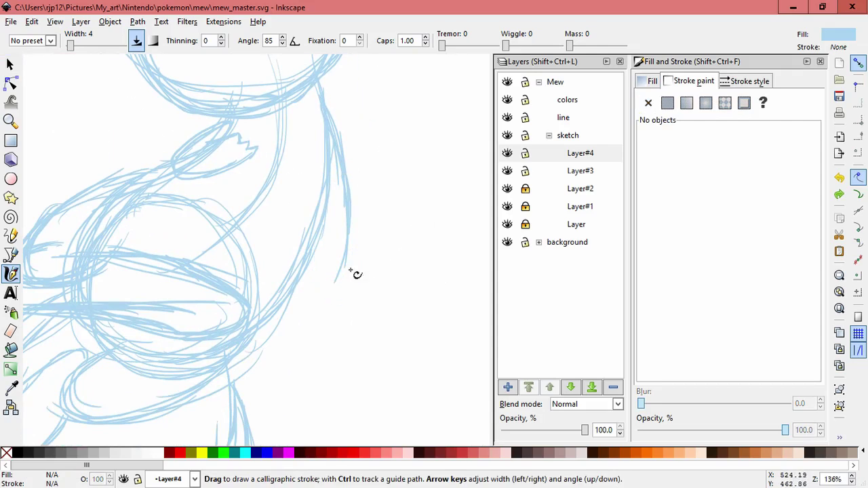
left_click_drag(326, 295, 329, 296)
scroll(376, 255, "up", 2, "ctrl")
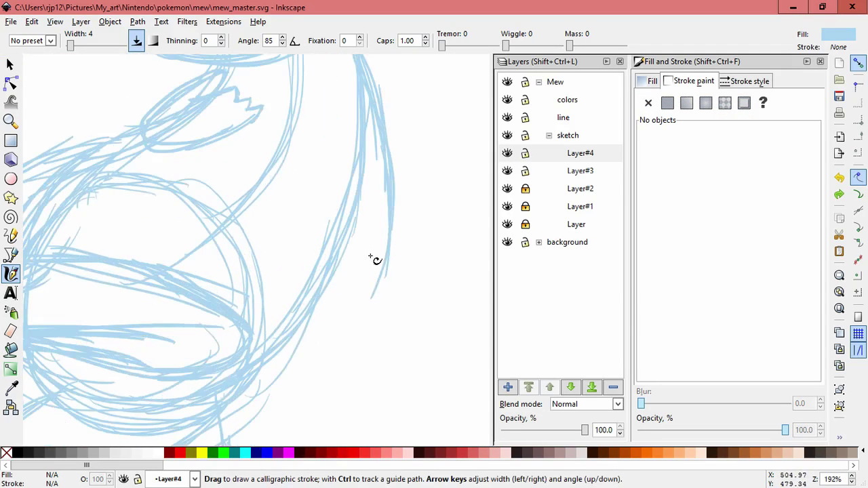
Sketch a rounded hand with short fingers at the lower end of the hanging arm.
mouse_move(267, 262)
left_mouse_down()
mouse_move(271, 306)
mouse_move(327, 272)
mouse_move(330, 256)
mouse_move(321, 276)
mouse_move(293, 291)
mouse_move(333, 248)
left_mouse_up()
mouse_move(290, 281)
left_mouse_down()
mouse_move(297, 286)
mouse_move(270, 296)
mouse_move(277, 303)
left_mouse_up()
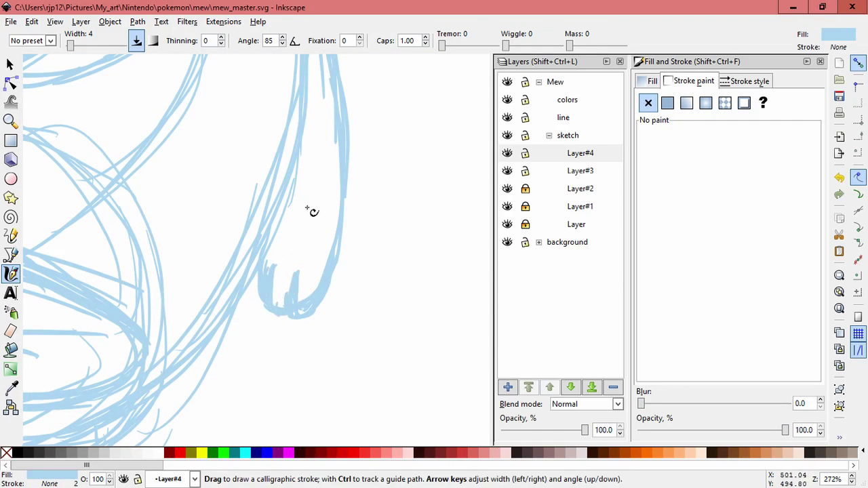
Try a small oval pad on the palm of the hanging arm's hand and remove it.
mouse_move(305, 211)
left_mouse_down()
mouse_move(297, 217)
mouse_move(307, 220)
mouse_move(308, 253)
left_mouse_up()
scroll(368, 282, "down", 3)
scroll(375, 273, "up", 3)
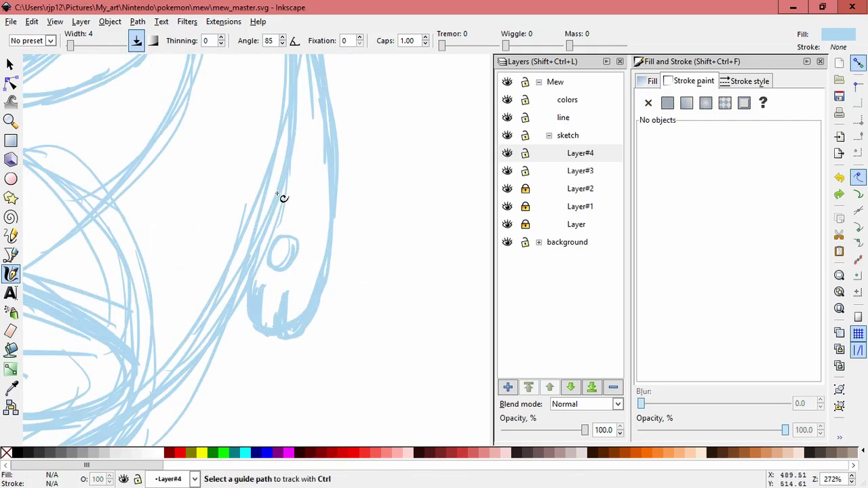
key("s")
mouse_move(306, 277)
left_mouse_down()
mouse_move(234, 232)
mouse_move(315, 285)
left_mouse_up()
left_click_drag(299, 272, 286, 252)
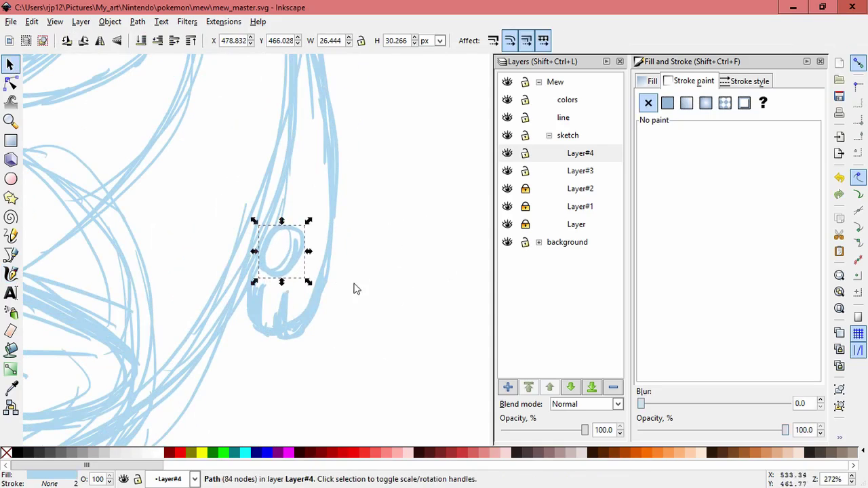
left_click(361, 299)
middle_click(366, 307, "shift")
middle_click(368, 306, "shift")
middle_click(369, 306, "shift")
left_click(343, 294)
left_click(445, 226)
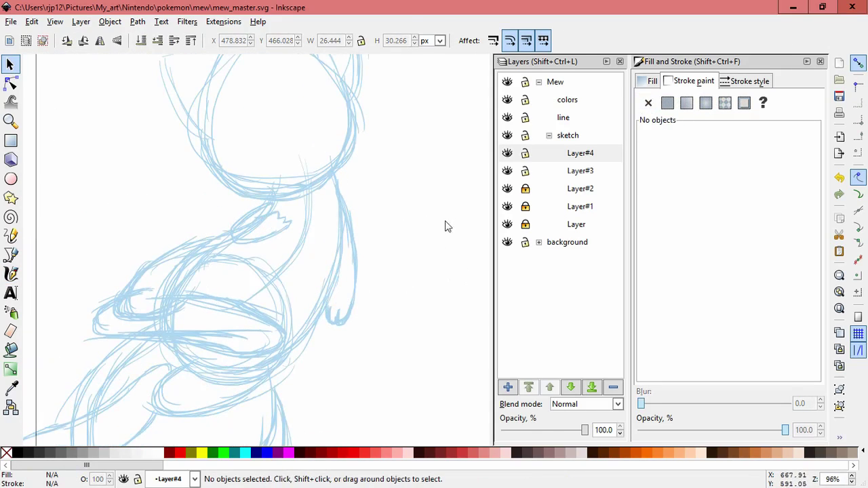
Group the bent arm's strokes, enlarge the group to about 131 × 89 px and shift it slightly left.
scroll(333, 238, "up", 2)
left_click_drag(76, 151, 301, 287)
left_click(279, 241)
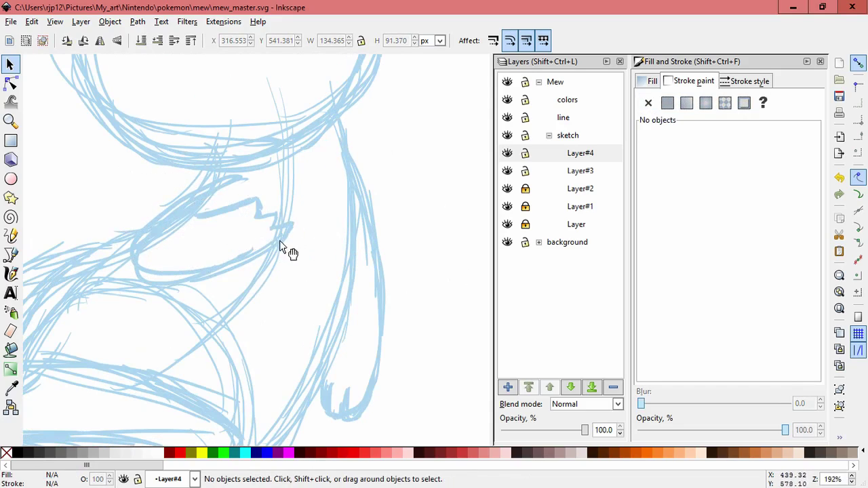
key("ctrl+z")
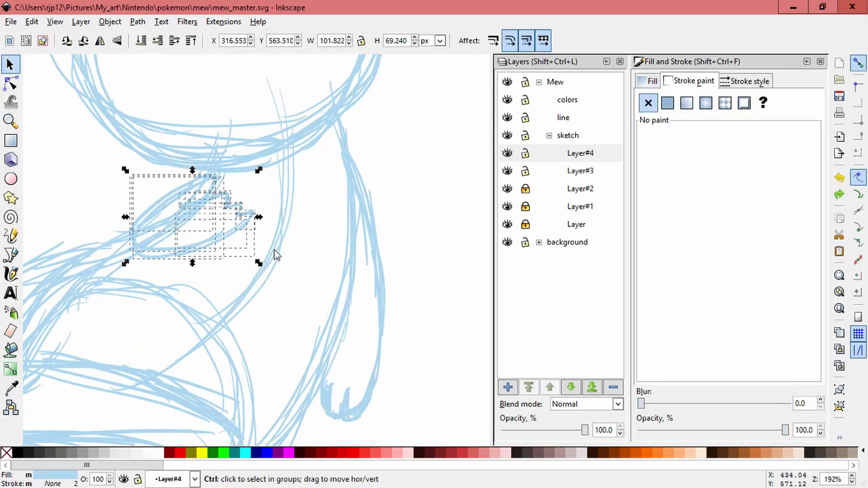
key("ctrl+g")
left_click_drag(258, 260, 298, 283)
left_click_drag(278, 240, 253, 238)
Ungroup the enlarged bent arm into separate strokes.
scroll(407, 257, "down", 3, "ctrl")
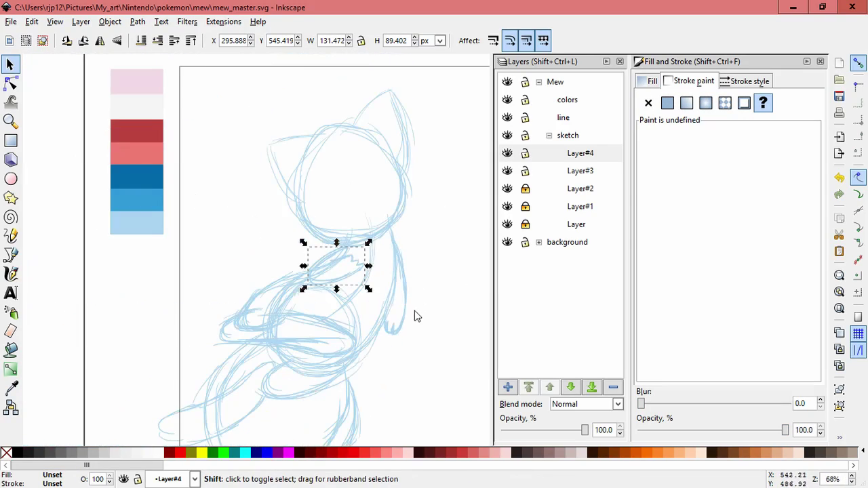
scroll(407, 314, "down", 1, "ctrl")
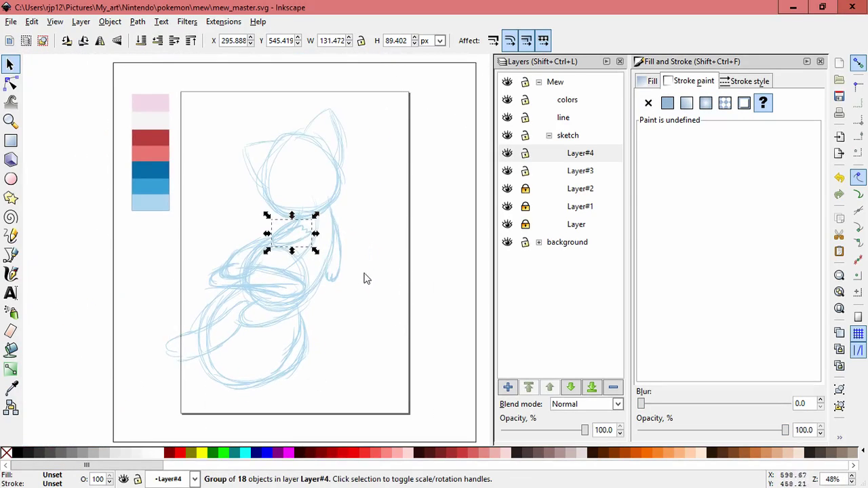
scroll(367, 263, "up", 2, "ctrl")
left_click_drag(367, 259, 417, 317)
scroll(373, 275, "up", 1, "ctrl")
left_click(110, 22)
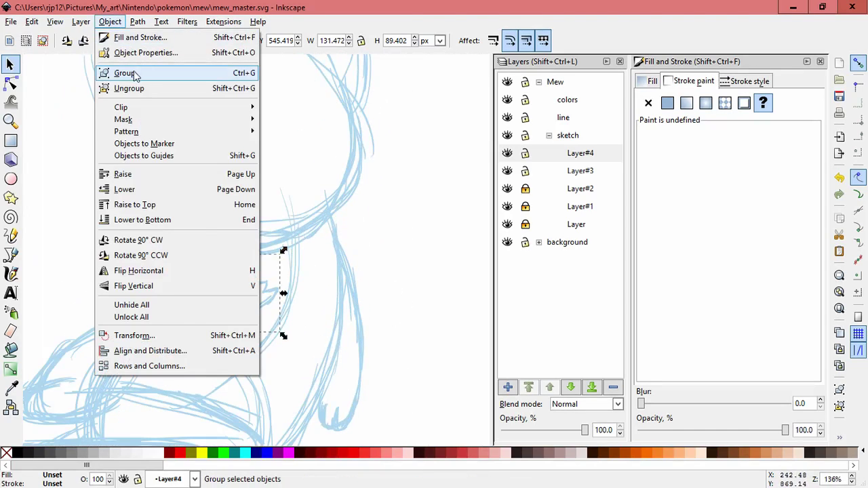
left_click(128, 88)
left_click(357, 220)
Delete the jagged finger strokes at the tip of the bent arm's hand.
scroll(356, 221, "up", 1, "ctrl")
left_click_drag(323, 334, 332, 304)
left_click_drag(262, 274, 277, 217)
left_click(248, 227)
key("Delete")
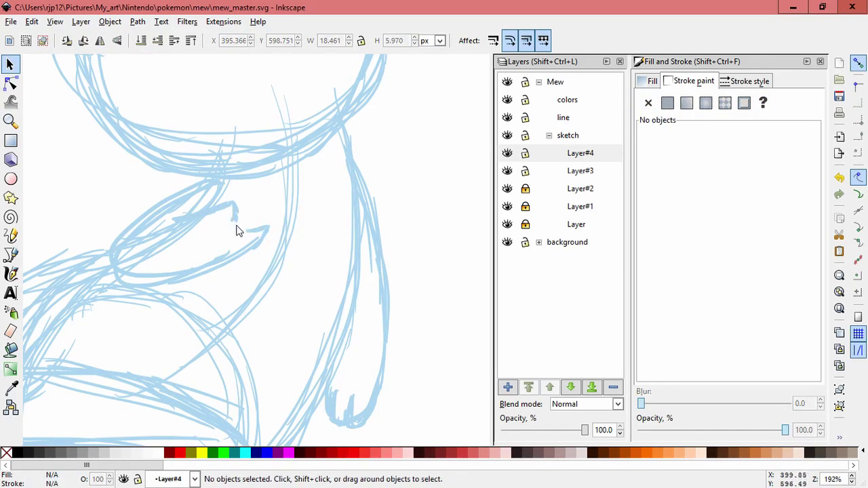
left_click(239, 213)
key("Delete")
left_click(259, 238)
key("Delete")
left_click(263, 230)
key("Delete")
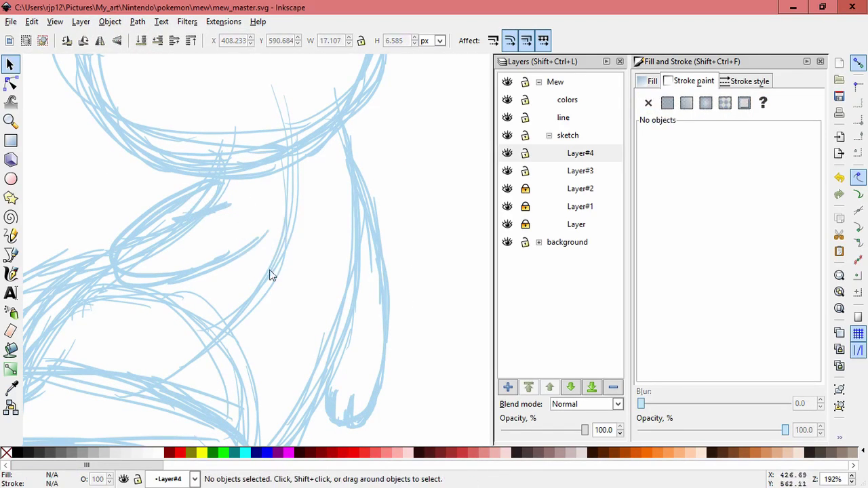
Delete the surplus outline strokes of the bent arm, leaving its lower edge open near the hand.
left_click(282, 275)
key("Delete")
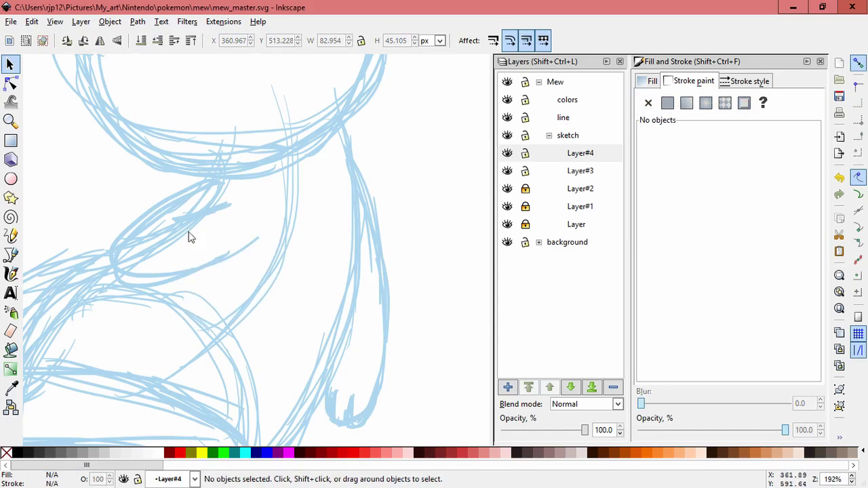
left_click_drag(161, 274, 403, 198)
key("Delete")
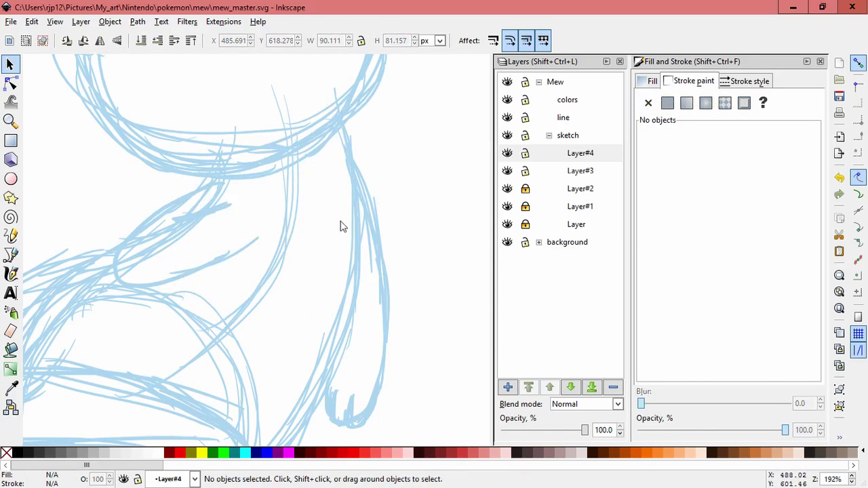
mouse_move(268, 234)
left_mouse_down()
mouse_move(362, 223)
mouse_move(348, 232)
left_mouse_up()
key("Delete")
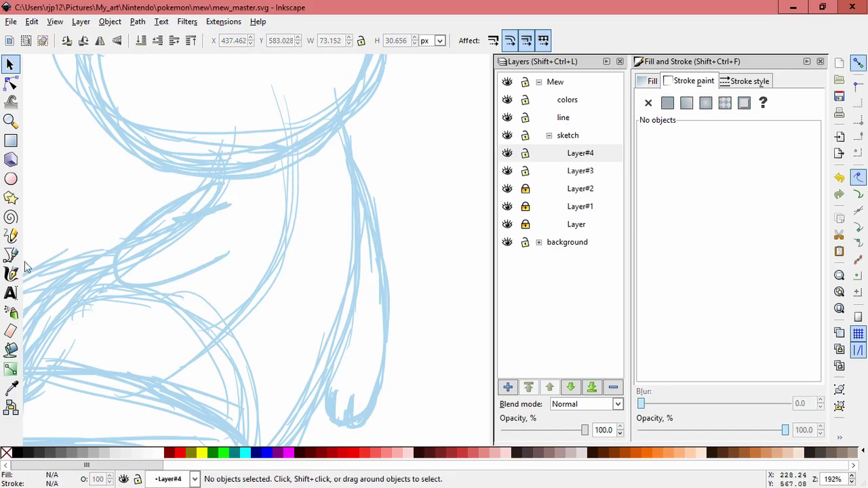
Sketch a rounded hand tip in calligraphic strokes, joining the bent arm's upper and lower outlines.
left_click(10, 274)
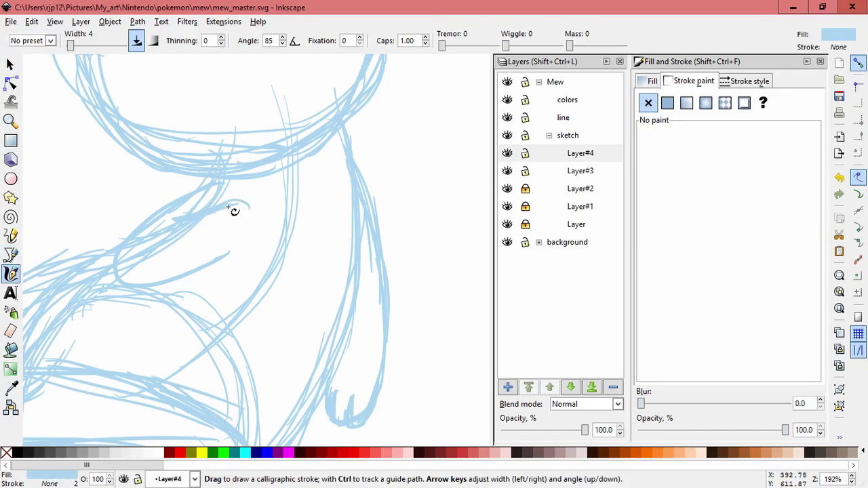
key("ctrl+z")
mouse_move(225, 206)
left_mouse_down()
mouse_move(261, 213)
mouse_move(258, 227)
mouse_move(252, 213)
mouse_move(256, 223)
mouse_move(238, 247)
left_mouse_up()
key("ctrl+z")
key("ctrl+z")
key("ctrl+z")
key("ctrl+z")
mouse_move(259, 211)
left_mouse_down()
mouse_move(215, 258)
mouse_move(239, 244)
left_mouse_up()
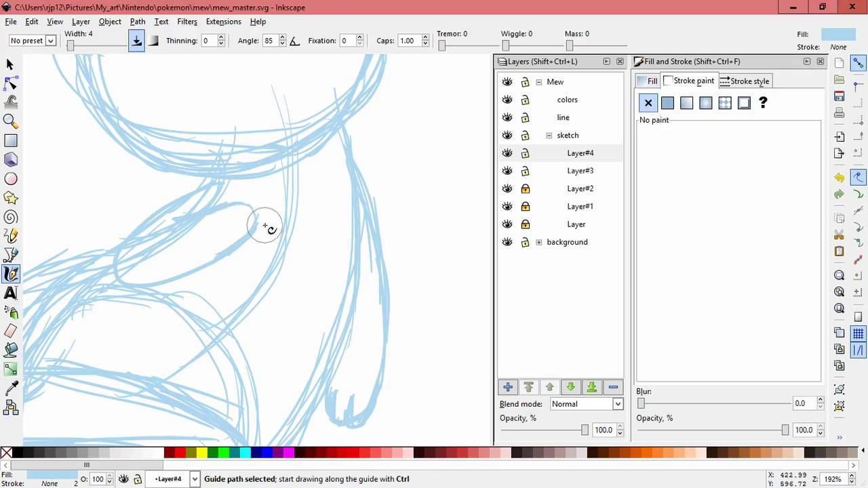
Try short finger lines inside the rounded tip of the bent arm's hand.
scroll(265, 225, "up", 1)
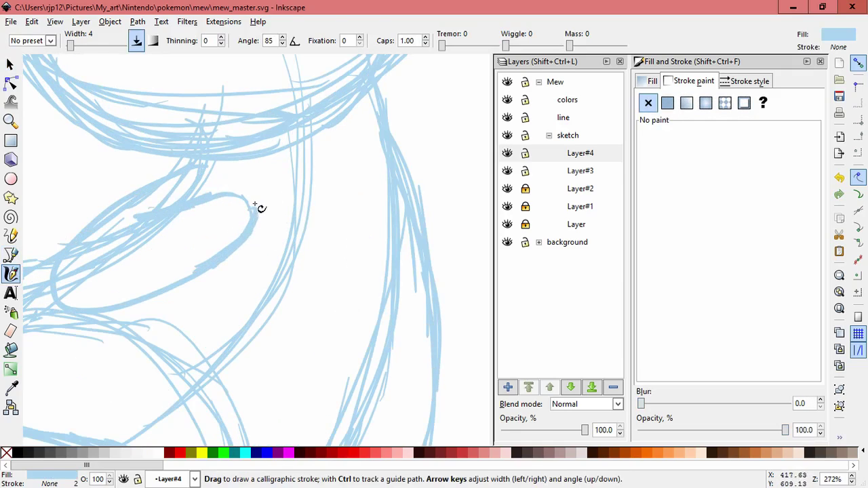
left_click_drag(251, 198, 230, 241)
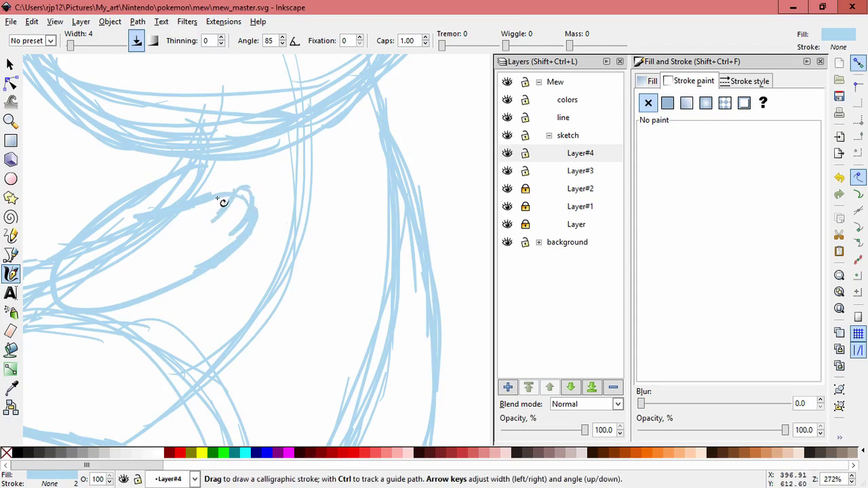
left_click_drag(218, 196, 247, 187)
left_click_drag(190, 204, 231, 190)
left_click_drag(229, 207, 210, 227)
left_click_drag(248, 188, 253, 206)
left_click_drag(243, 217, 255, 213)
Undo the finger lines and the lower edge of the bent arm's hand, keeping the upper curve.
scroll(291, 299, "down", 4)
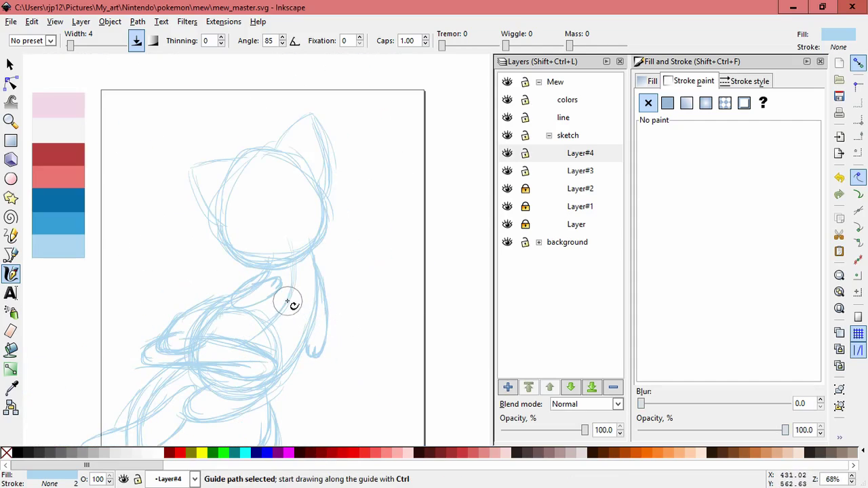
scroll(298, 305, "up", 3)
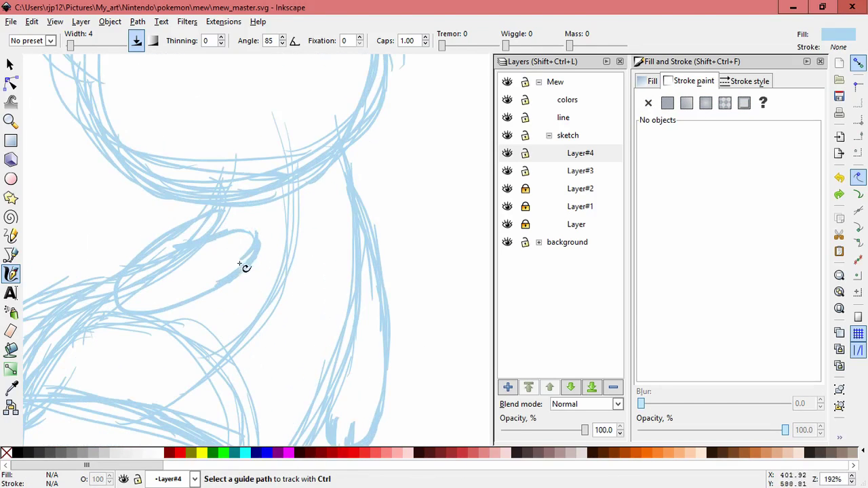
scroll(269, 275, "up", 1)
key("z")
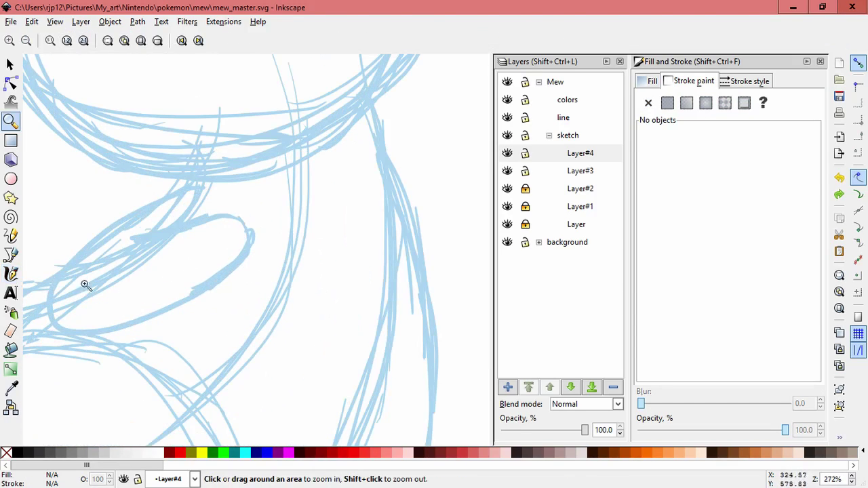
left_click(10, 274)
key("ctrl+z")
key("ctrl+z")
key("ctrl+z")
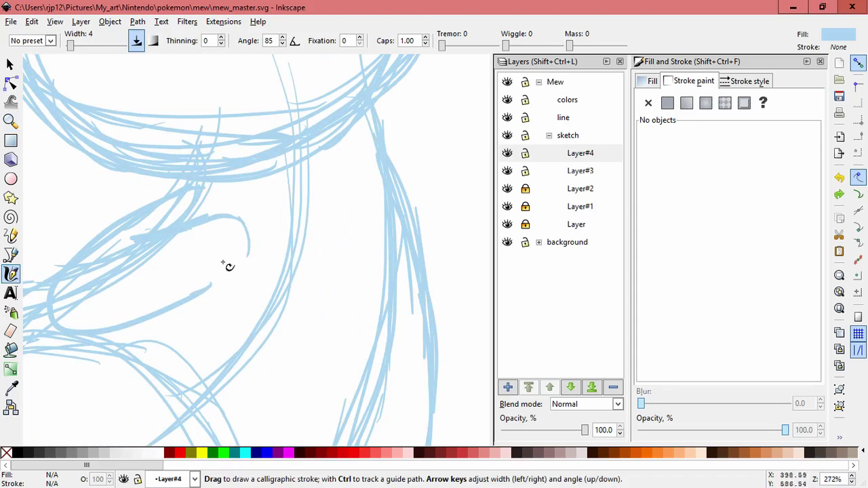
Redraw the lower edge of the bent arm's hand and add short finger lines at its rounded tip.
left_click_drag(248, 253, 193, 295)
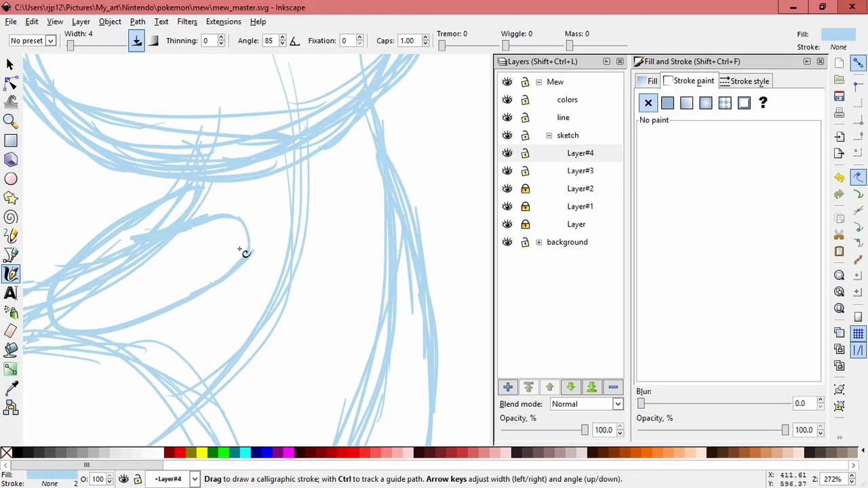
mouse_move(238, 249)
left_mouse_down()
mouse_move(247, 223)
mouse_move(250, 232)
mouse_move(232, 220)
mouse_move(213, 269)
mouse_move(197, 265)
left_mouse_up()
key("ctrl+z")
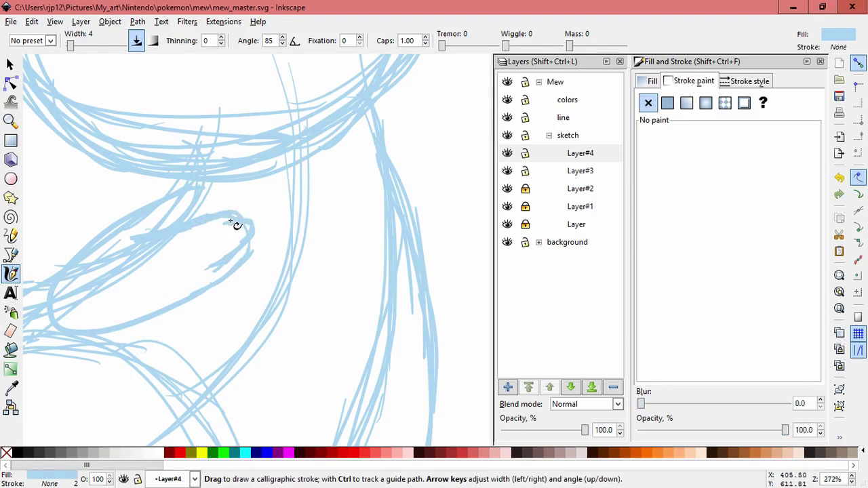
mouse_move(205, 234)
left_mouse_down()
mouse_move(235, 223)
mouse_move(234, 267)
mouse_move(247, 239)
left_mouse_up()
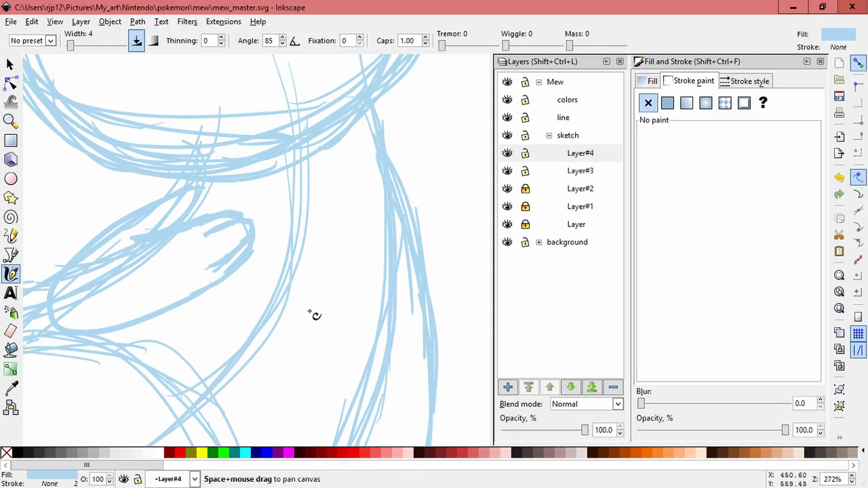
Add toe lines at the tip of the foot crossing the body circle and an oval pad on its sole.
scroll(314, 315, "down", 4)
left_click_drag(289, 285, 279, 231)
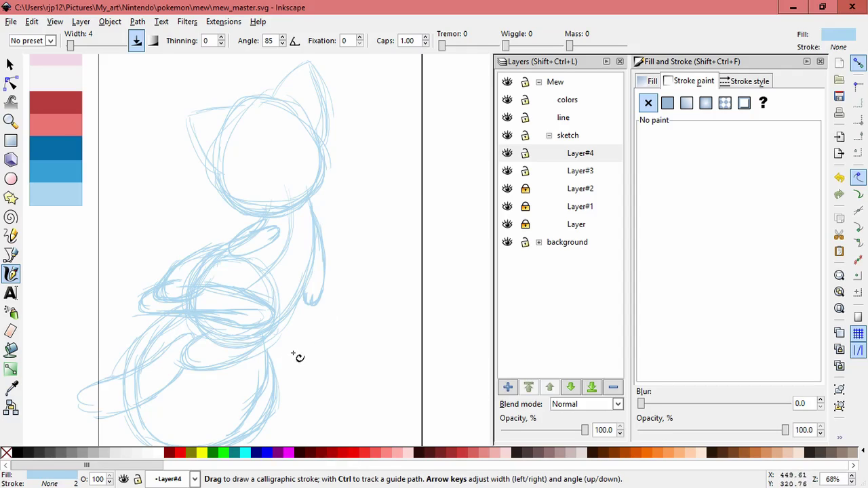
scroll(299, 357, "up", 3)
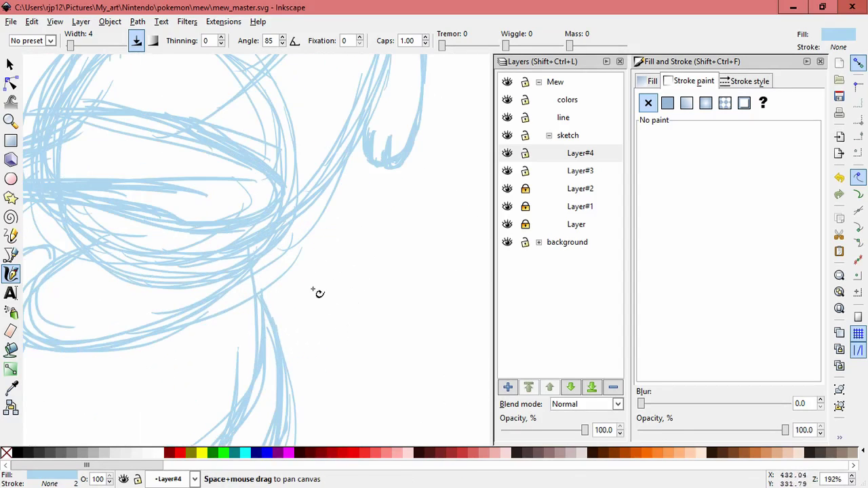
left_click_drag(298, 245, 331, 276)
mouse_move(297, 205)
left_mouse_down()
mouse_move(305, 209)
mouse_move(283, 228)
left_mouse_up()
mouse_move(293, 231)
left_mouse_down()
mouse_move(263, 224)
mouse_move(240, 243)
left_mouse_up()
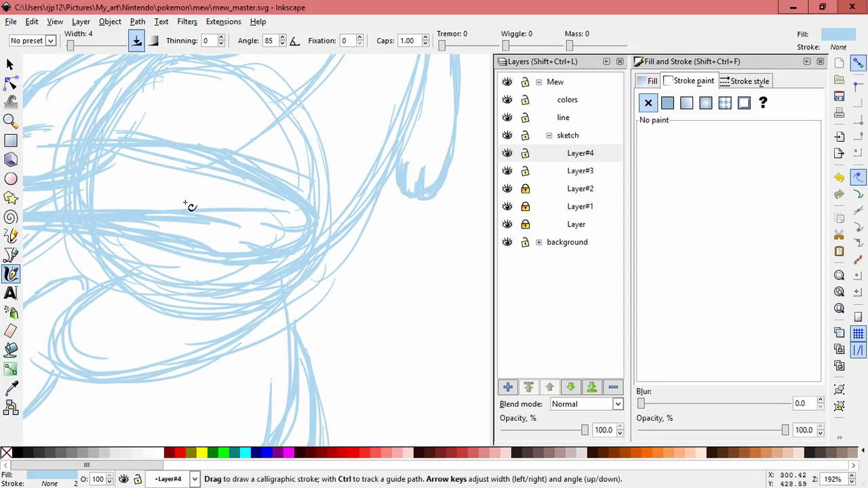
mouse_move(209, 201)
left_mouse_down()
mouse_move(171, 232)
mouse_move(186, 195)
left_mouse_up()
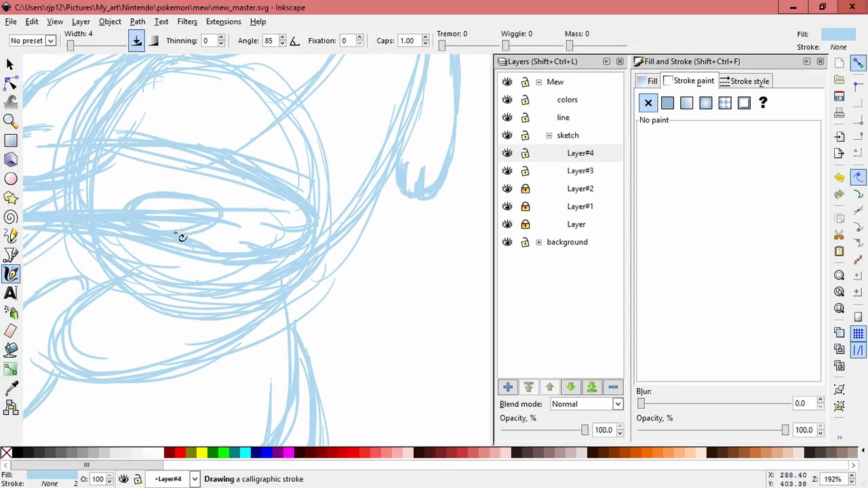
left_click_drag(175, 233, 214, 208)
Lock Layer#3 and Layer#4 and add a new sketch layer above them.
key("space")
left_click_drag(89, 310, 209, 255)
left_click_drag(152, 316, 289, 224)
scroll(313, 277, "down", 1)
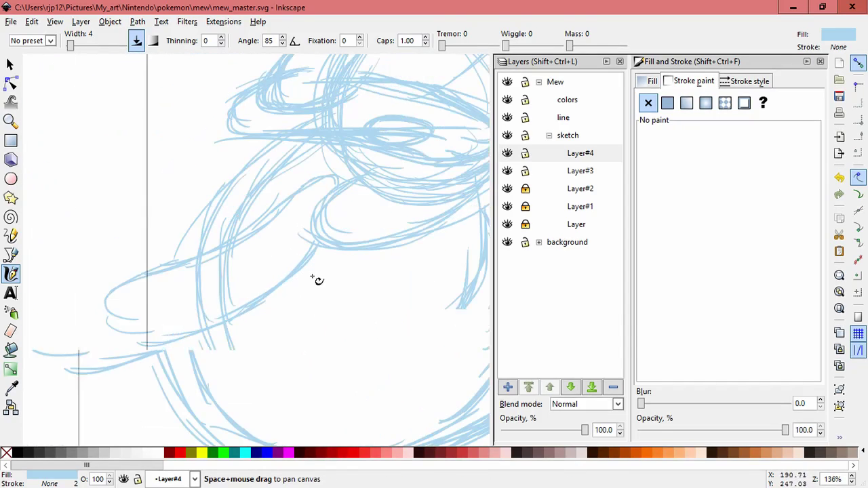
scroll(318, 280, "down", 2, "ctrl")
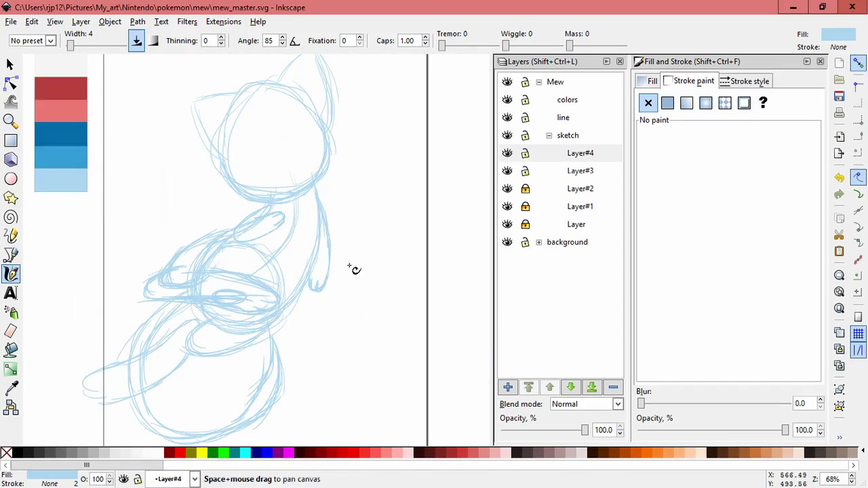
scroll(351, 268, "down", 2)
scroll(353, 231, "down", 1, "ctrl")
scroll(359, 230, "up", 1)
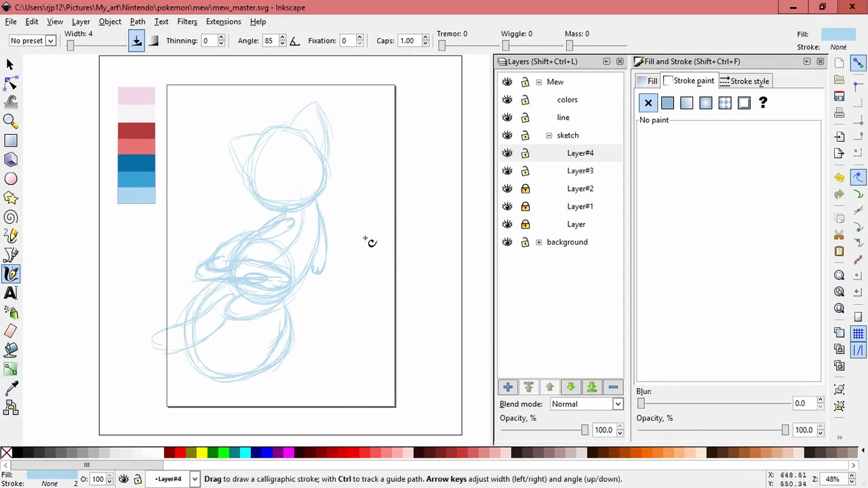
left_click(527, 160)
left_click(508, 387)
left_click(483, 291)
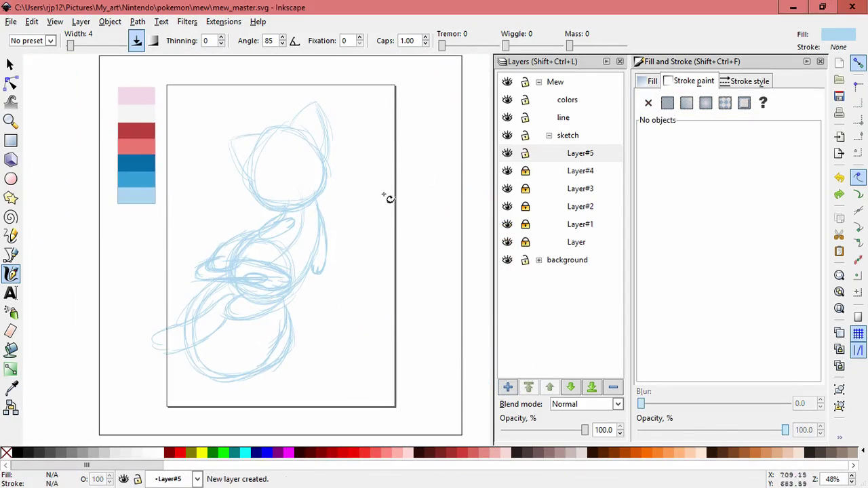
Retrace the head outline on the new layer with rough strokes along its top and both sides, smoothing the circle.
scroll(379, 194, "up", 3, "ctrl")
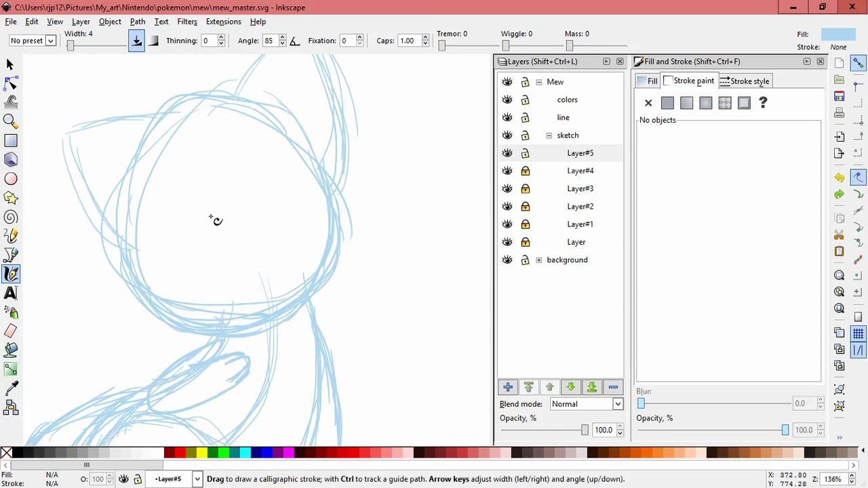
key("space")
mouse_move(165, 230)
left_mouse_down()
mouse_move(189, 235)
mouse_move(163, 288)
left_mouse_up()
left_click_drag(148, 252, 174, 303)
mouse_move(203, 119)
left_mouse_down()
mouse_move(187, 130)
mouse_move(213, 120)
left_mouse_up()
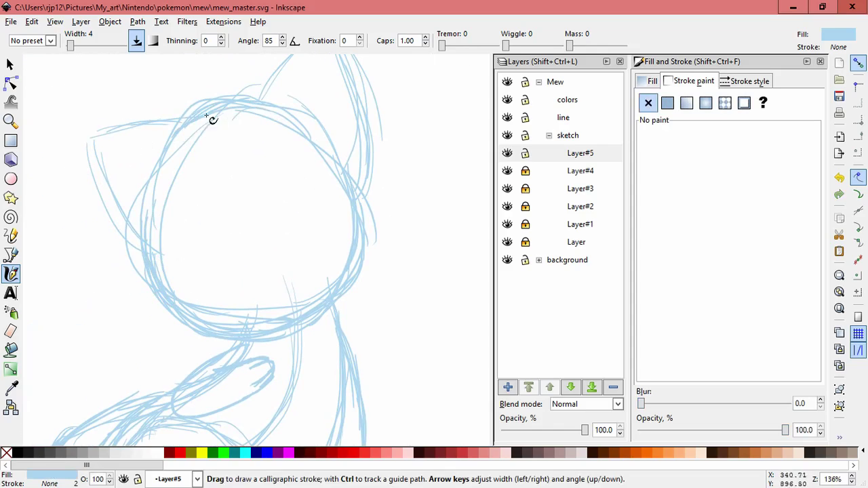
left_click_drag(161, 163, 227, 113)
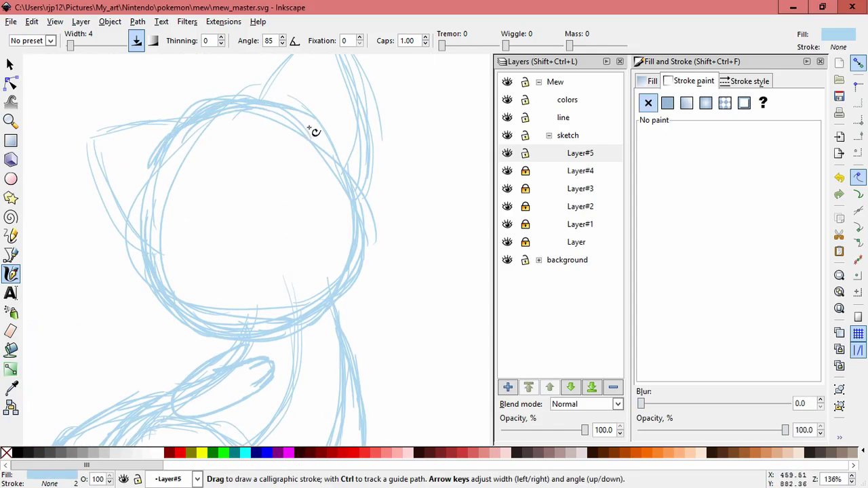
left_click_drag(314, 131, 143, 156)
mouse_move(146, 217)
left_mouse_down()
mouse_move(154, 152)
mouse_move(160, 278)
left_mouse_up()
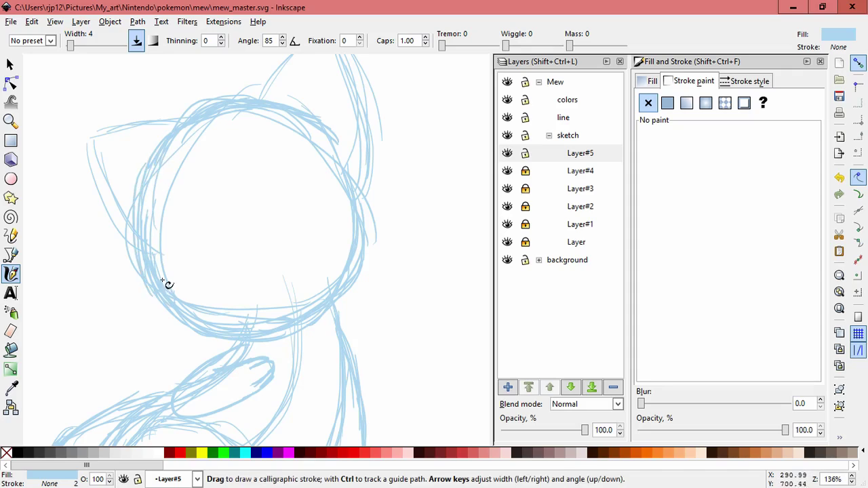
left_click_drag(298, 111, 352, 160)
mouse_move(314, 128)
left_mouse_down()
mouse_move(360, 163)
mouse_move(367, 183)
mouse_move(359, 261)
left_mouse_up()
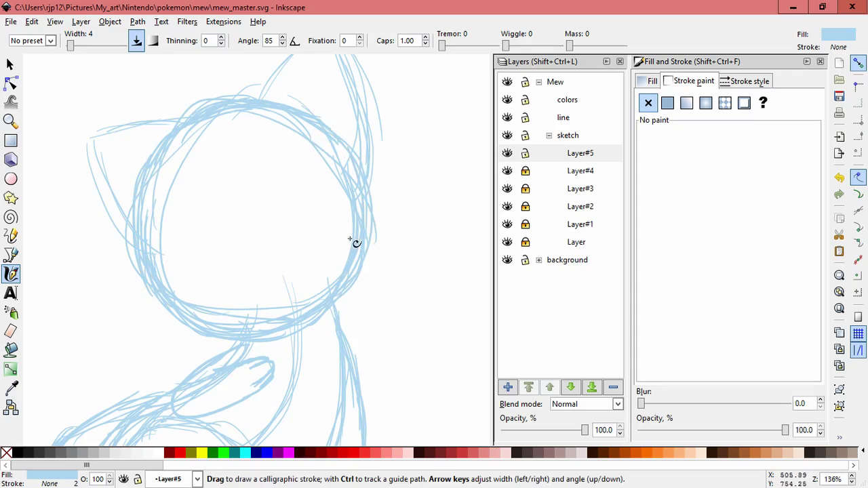
Add another sketch layer above the current one and draw a tall eye arch on the face's right side.
left_click(507, 387)
left_click(487, 292)
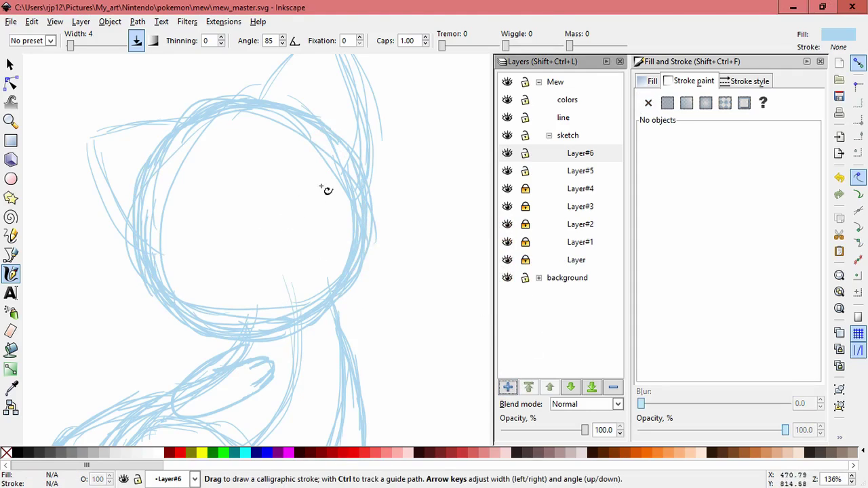
left_click_drag(302, 180, 282, 235)
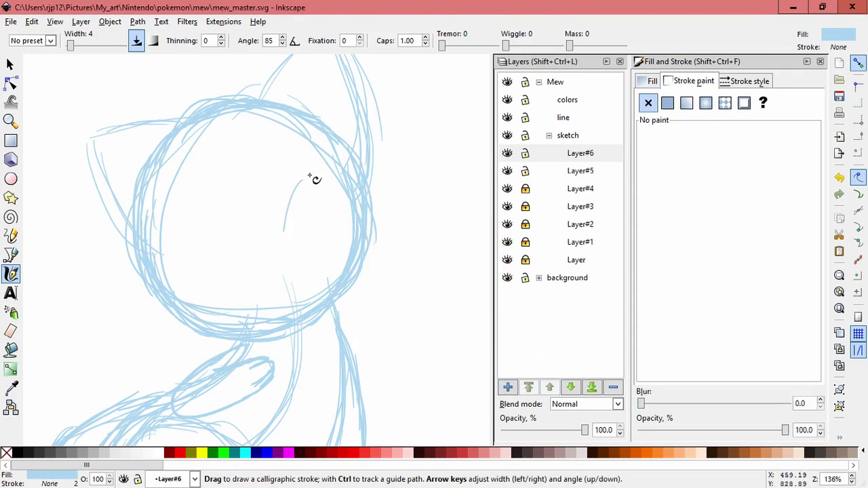
mouse_move(300, 183)
left_mouse_down()
mouse_move(313, 177)
mouse_move(339, 201)
mouse_move(315, 176)
left_mouse_up()
key("ctrl+z")
mouse_move(297, 182)
left_mouse_down()
mouse_move(335, 184)
mouse_move(293, 192)
mouse_move(330, 182)
mouse_move(343, 210)
mouse_move(339, 225)
left_mouse_up()
key("ctrl+z")
Try a second, wider eye arch on the face's left side, curving down toward the cheek.
left_click_drag(232, 239, 170, 234)
key("ctrl+z")
mouse_move(225, 236)
left_mouse_down()
mouse_move(157, 235)
mouse_move(151, 263)
left_mouse_up()
left_click_drag(163, 227, 159, 251)
left_click_drag(160, 247, 175, 287)
left_click_drag(178, 224, 234, 238)
key("ctrl+z")
key("ctrl+z")
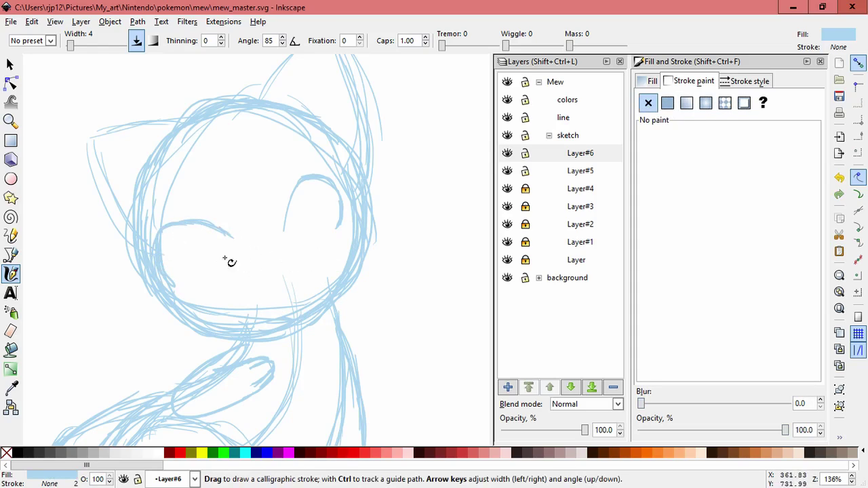
Select the strokes of the left eye arch and delete them.
left_click(10, 65)
left_click_drag(64, 167, 262, 305)
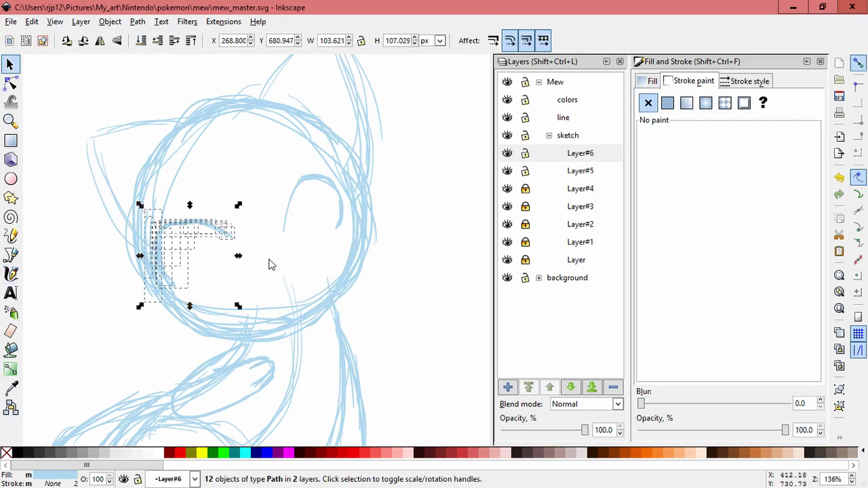
key("Delete")
Cut the remaining right eye arch, lock Layer#5 and Layer#6, and add a new sketch layer above them.
left_click_drag(237, 134, 352, 259)
key("Delete")
left_click(525, 153)
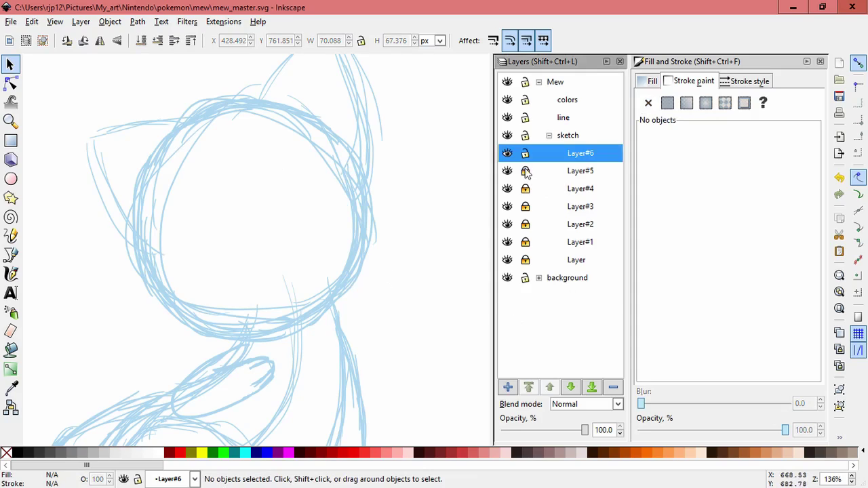
left_click(507, 387)
key("Return")
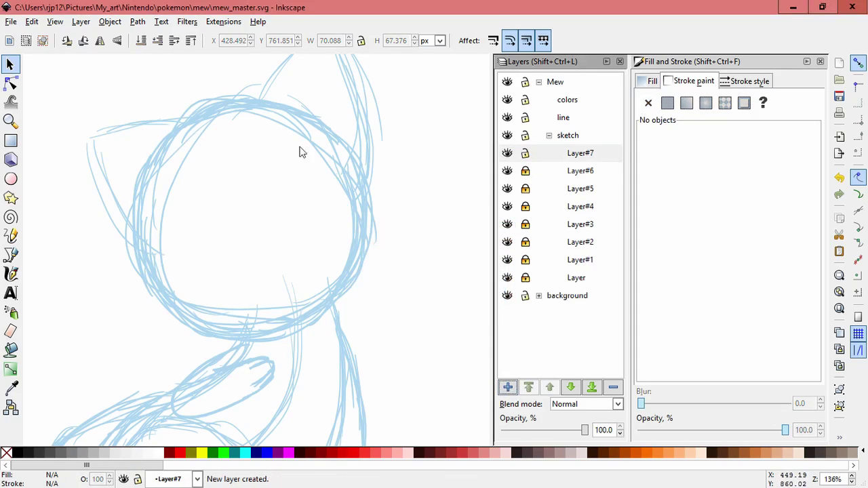
Paste the cut eye arch in its original place on the new layer.
left_click(11, 275)
left_click_drag(208, 190, 300, 249)
key("ctrl+z")
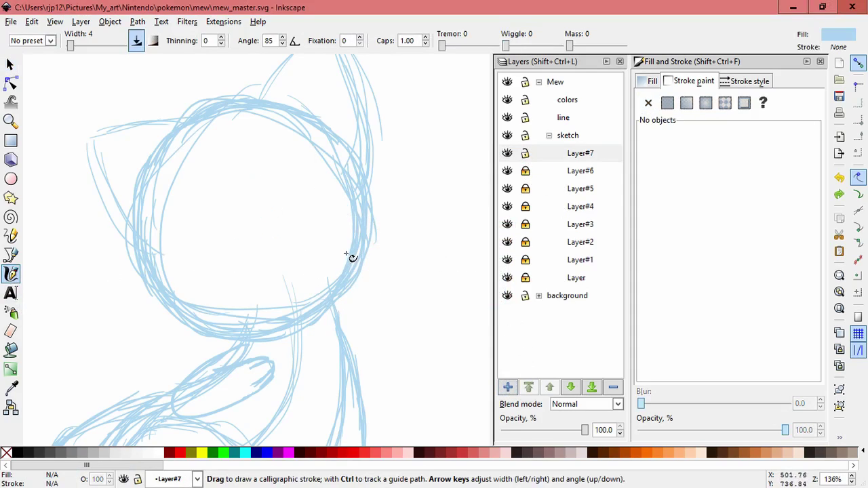
left_click(32, 21)
left_click(88, 134)
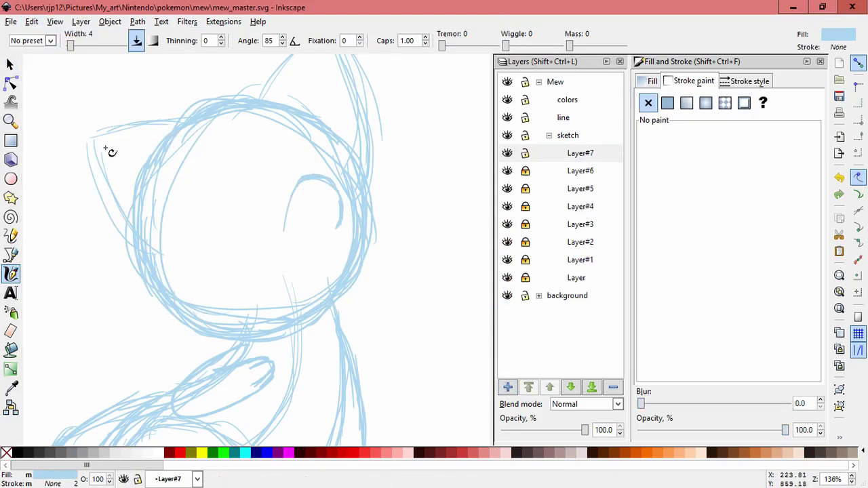
Recolour the eye arch strokes with the darker flat blue fill 55acdeff and keep that colour for new calligraphic strokes.
key("s")
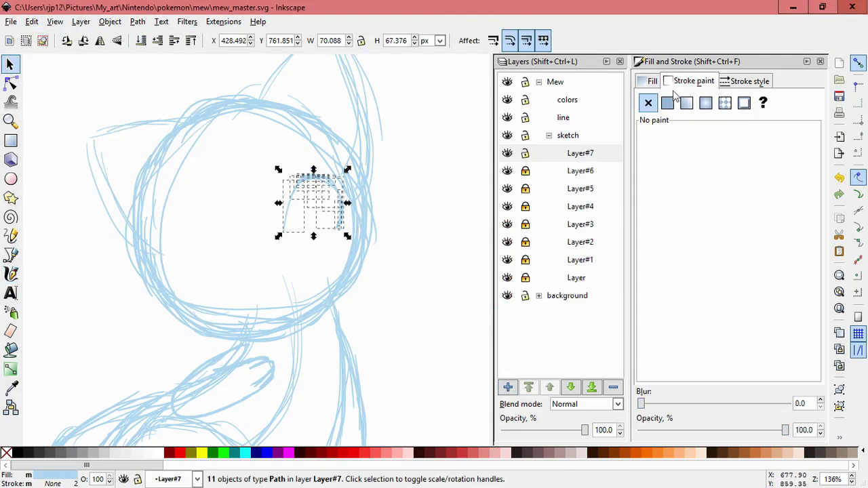
left_click(668, 103)
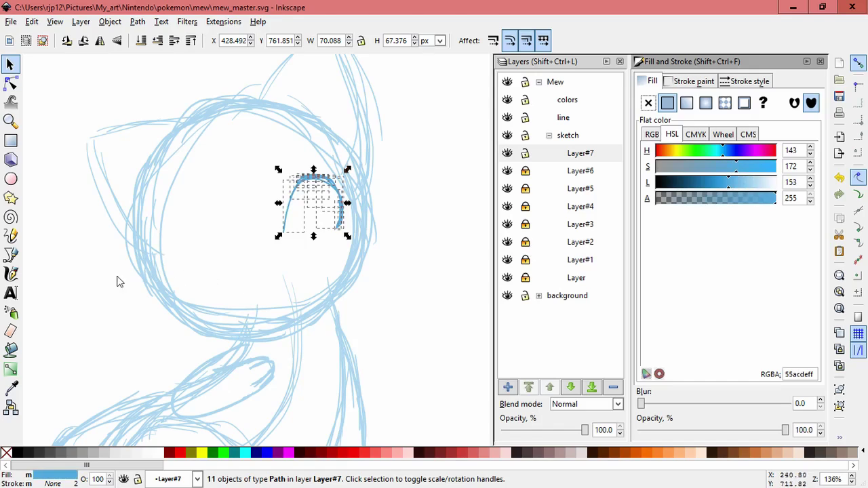
left_click(11, 274)
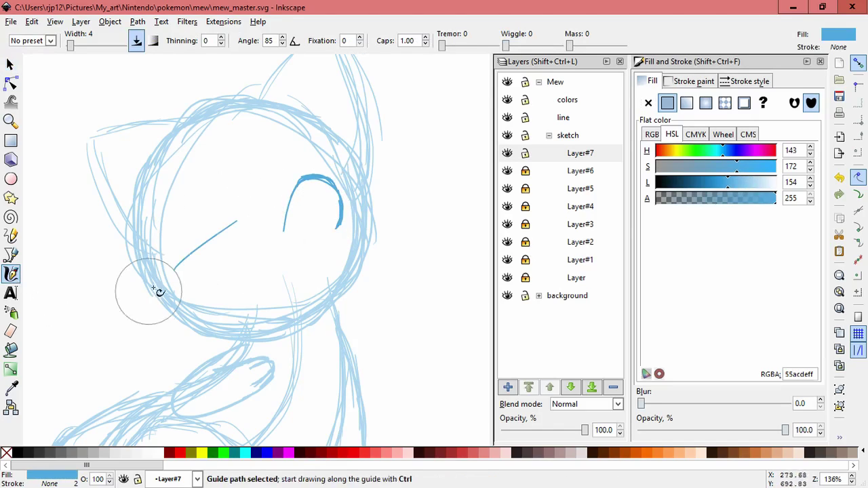
key("Escape")
Group the eye arch strokes, duplicate the group and move the copy to the face's left side.
left_click(10, 64)
left_click_drag(261, 159, 369, 260)
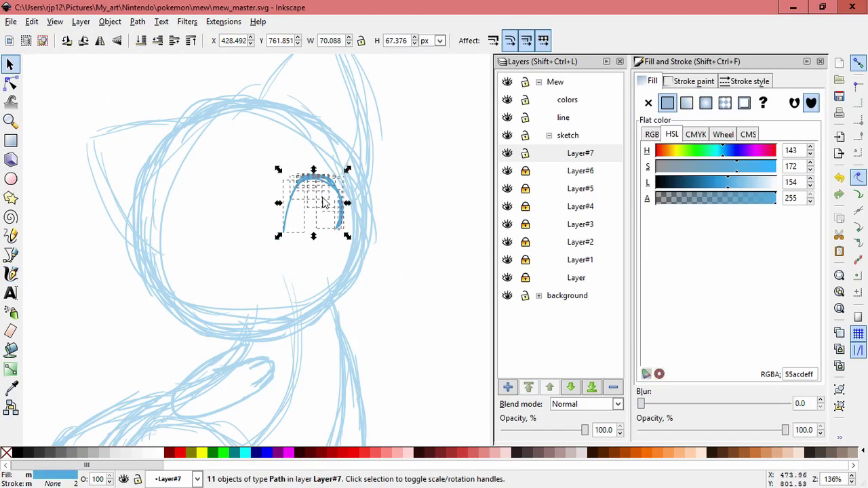
key("ctrl+g")
key("ctrl+d")
left_click_drag(327, 183, 126, 217)
key("ctrl+z")
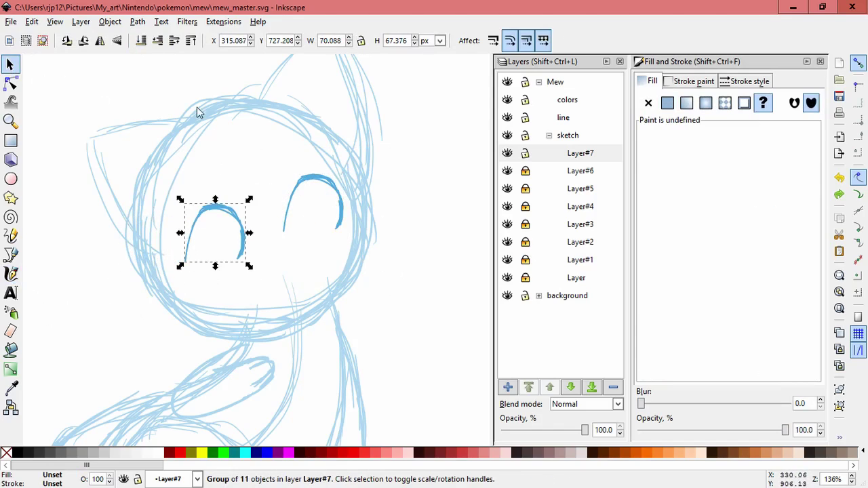
Flip the copied eye arch horizontally, rotate it counterclockwise to follow the head's tilt, and set it as the left eye.
key("ctrl+z")
key("ctrl+shift+z")
key("h")
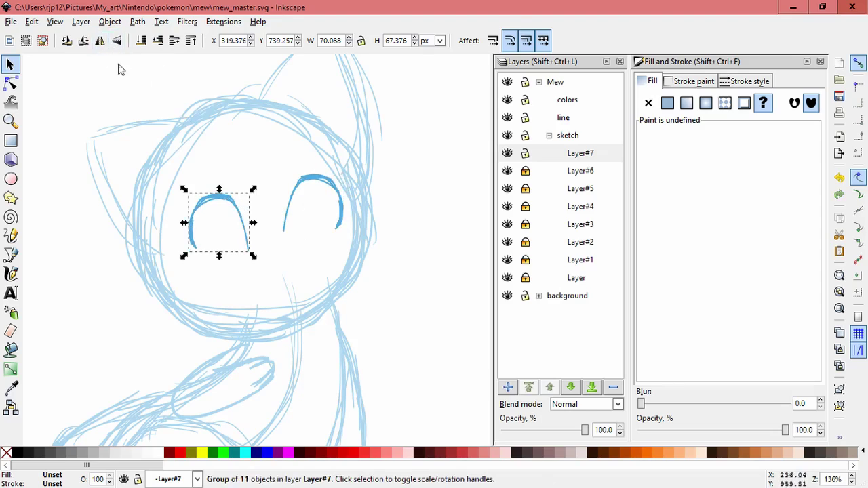
left_click(237, 225)
left_click(251, 253)
left_click(251, 255)
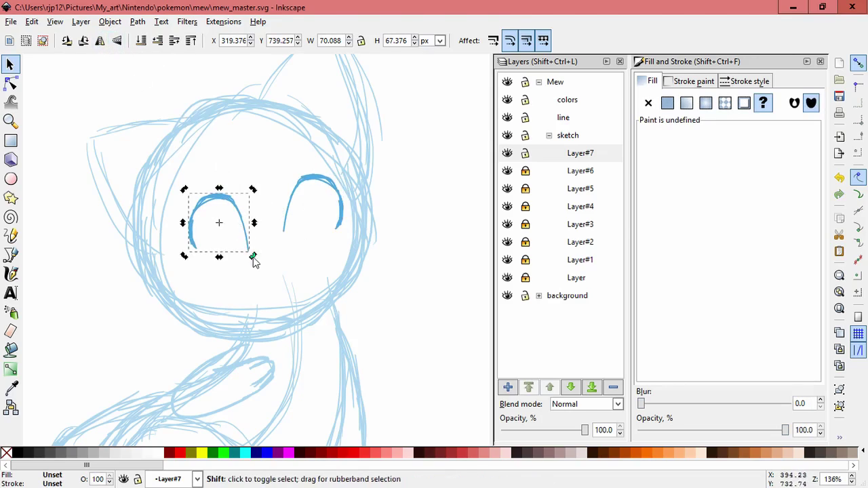
left_click_drag(253, 256, 248, 239)
left_click(248, 242)
left_click(352, 257)
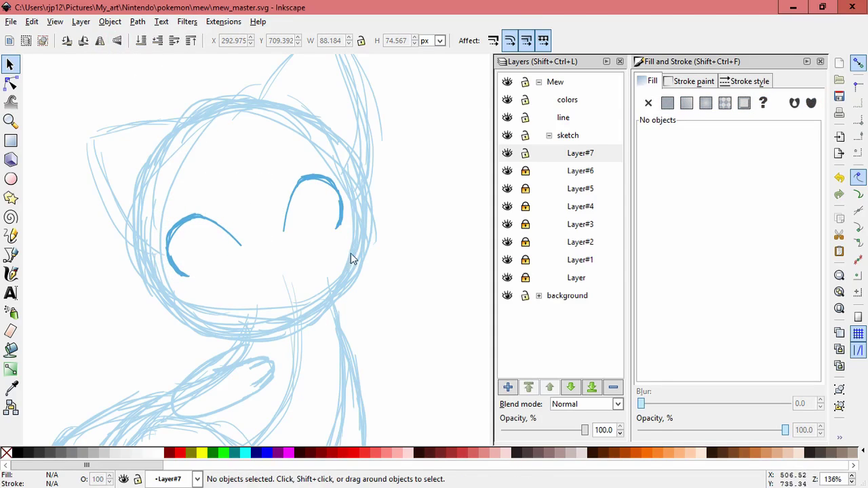
Add a new layer directly above Layer#6, beneath the eye layer, ready for calligraphic strokes.
left_click(13, 273)
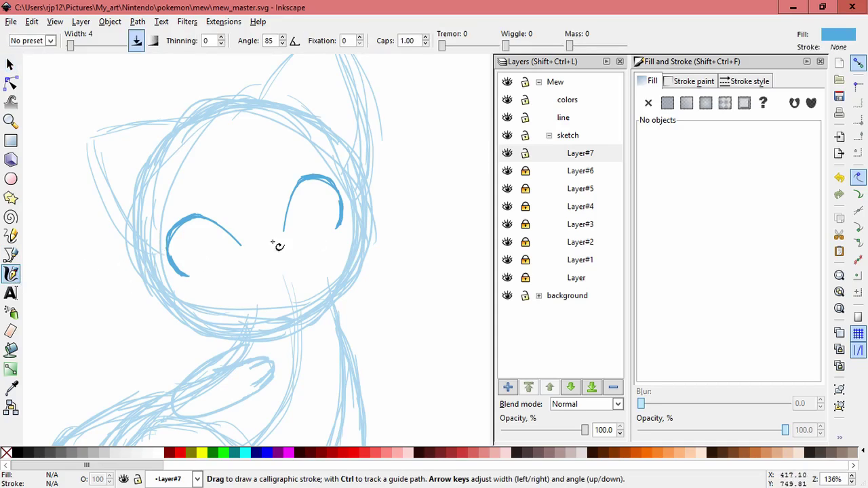
left_click(566, 172)
left_click(507, 387)
left_click(488, 289)
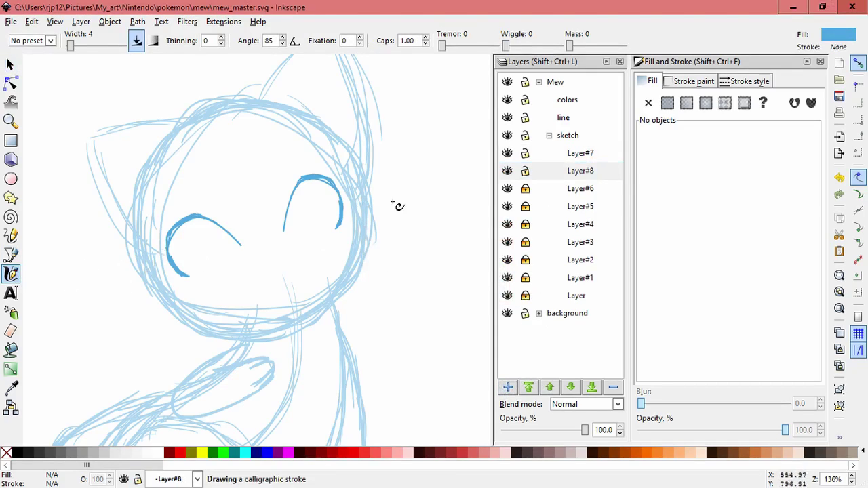
Draw a curved nose line between the eyes and a smiling mouth curve below it.
scroll(267, 283, "up", 1, "ctrl")
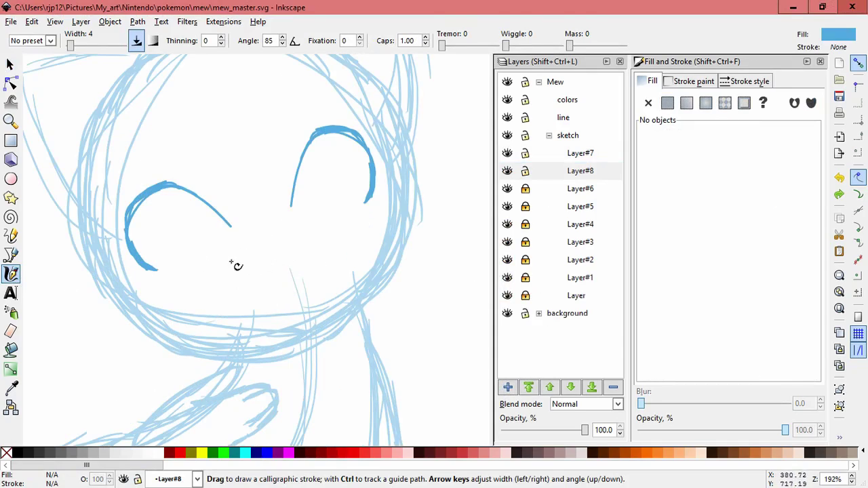
left_click_drag(230, 268, 294, 234)
mouse_move(233, 324)
left_mouse_down()
mouse_move(341, 280)
mouse_move(267, 316)
mouse_move(289, 313)
mouse_move(313, 288)
left_mouse_up()
key("ctrl+z")
key("ctrl+z")
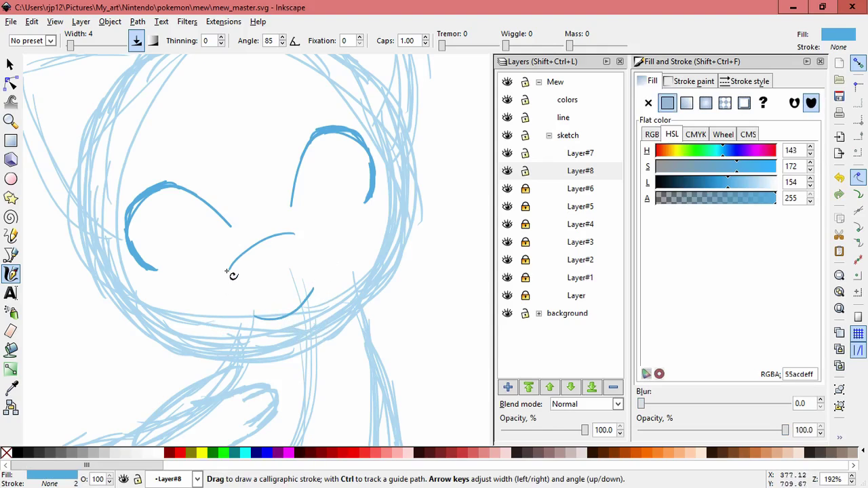
key("ctrl+z")
left_click_drag(229, 268, 232, 295)
key("ctrl+z")
key("ctrl+z")
Select the mouth curve, try adjusting its shape, and delete it.
key("s")
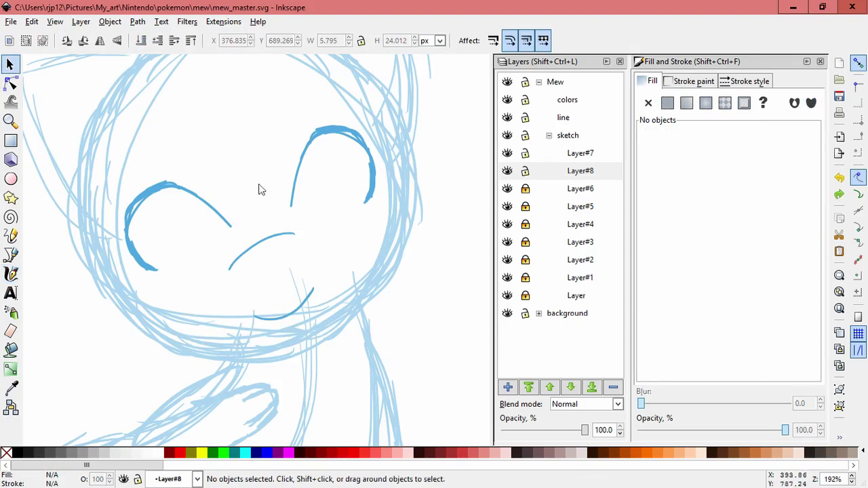
left_click(315, 292)
left_click(316, 303)
mouse_move(314, 307)
left_mouse_down()
mouse_move(323, 316)
mouse_move(316, 310)
mouse_move(335, 307)
left_mouse_up()
left_click(316, 310)
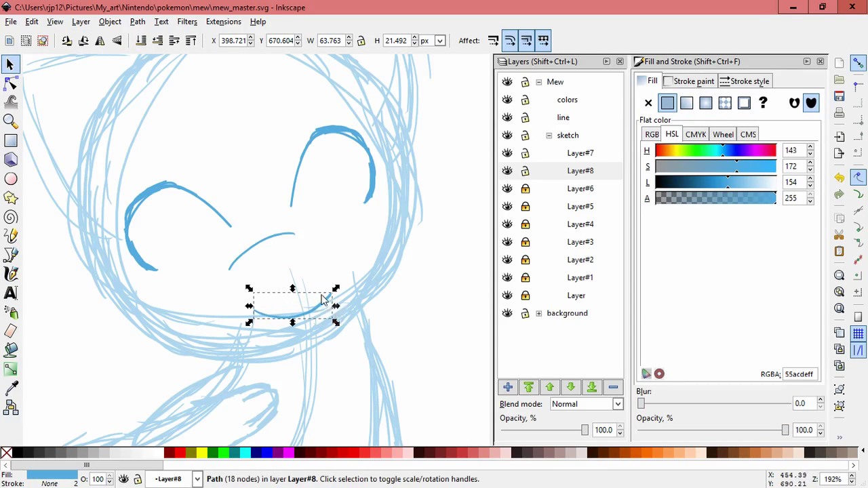
key("Delete")
Redraw the mouth as a short curve higher on the face, rising toward the right cheek.
key("c")
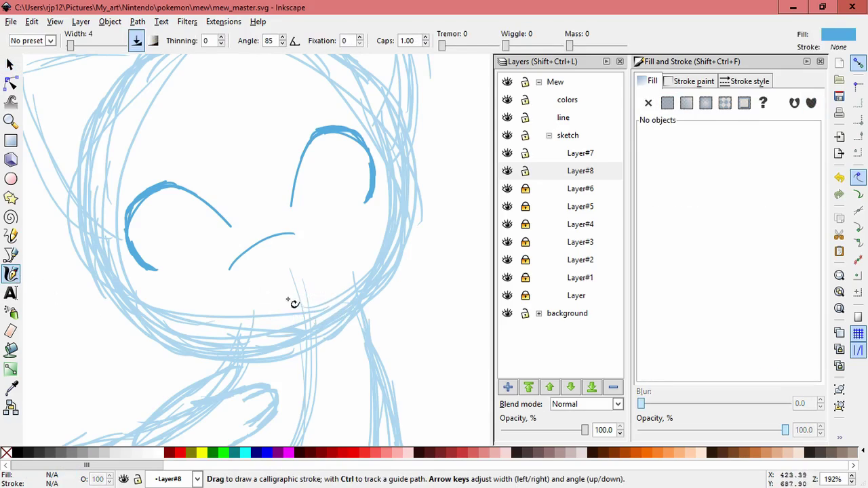
left_click_drag(293, 303, 326, 265)
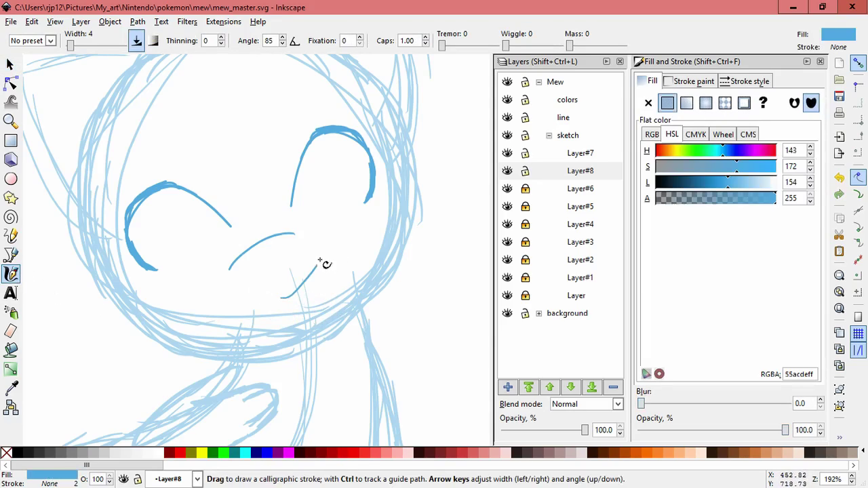
key("ctrl+z")
left_click_drag(306, 285, 281, 308)
key("ctrl+z")
Draw a short curved eyebrow above each eye, following the head's tilt.
mouse_move(314, 104)
left_mouse_down()
mouse_move(380, 110)
mouse_move(352, 102)
mouse_move(306, 110)
mouse_move(371, 114)
mouse_move(364, 95)
mouse_move(363, 104)
left_mouse_up()
key("ctrl+z")
key("ctrl+z")
key("ctrl+z")
key("ctrl+z")
left_click_drag(139, 144, 96, 182)
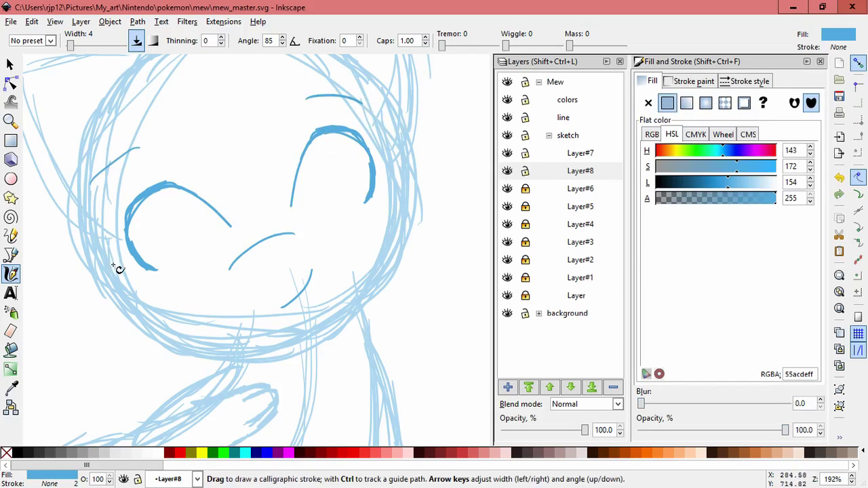
Lock Layer#8 and Layer#7 and add a new sketch layer above them.
left_click(526, 170)
left_click(506, 388)
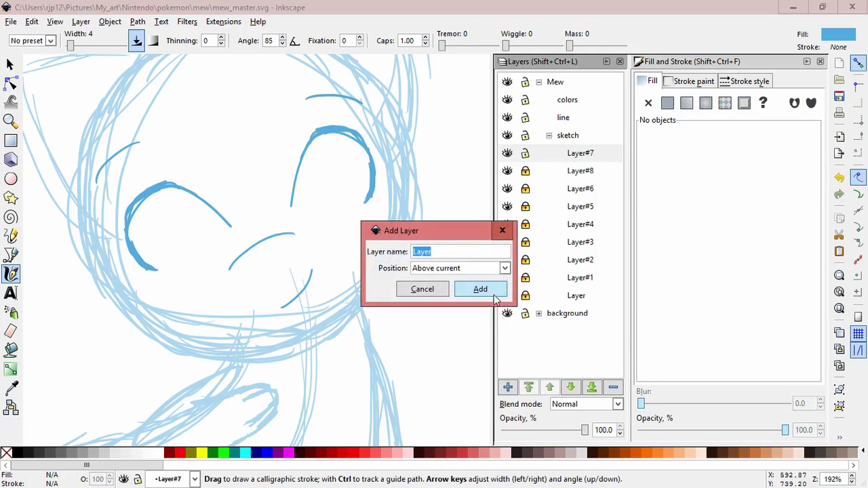
left_click(481, 289)
Draw the iris arch inside the right eye with an oval highlight and a shaded narrow pupil.
left_click_drag(362, 180, 357, 245)
key("ctrl+z")
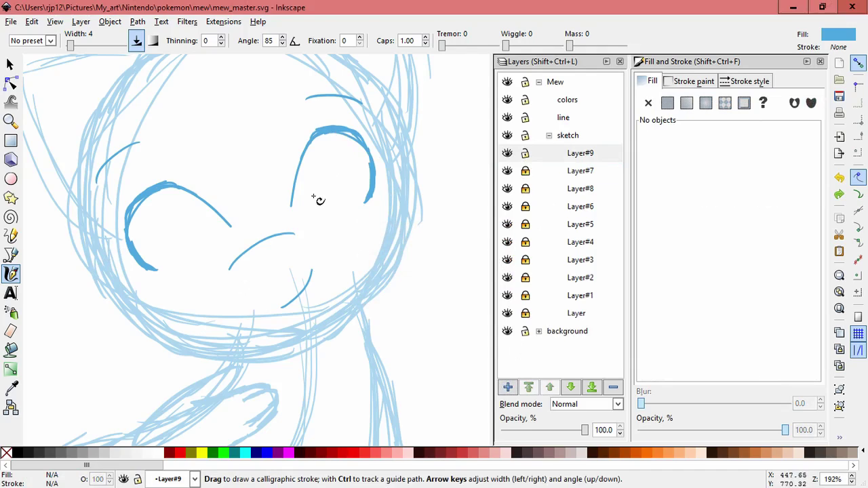
mouse_move(318, 196)
left_mouse_down()
mouse_move(316, 169)
mouse_move(330, 153)
mouse_move(354, 161)
left_mouse_up()
key("ctrl+z")
mouse_move(371, 204)
left_mouse_down()
mouse_move(355, 151)
mouse_move(341, 152)
mouse_move(329, 209)
mouse_move(322, 178)
mouse_move(343, 171)
mouse_move(342, 159)
mouse_move(342, 206)
left_mouse_up()
left_click_drag(345, 170, 341, 202)
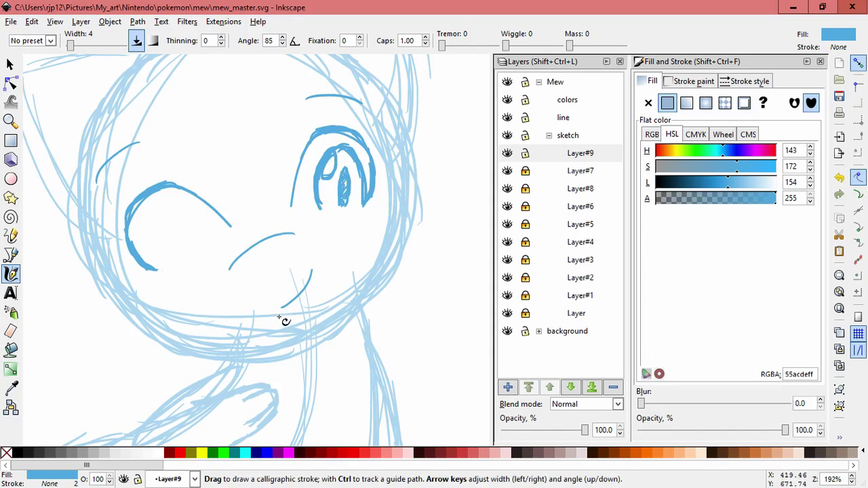
Undo the shaded pupil and redraw it as a narrow open oval beside the highlight.
key("ctrl+z")
key("ctrl+z")
key("ctrl+z")
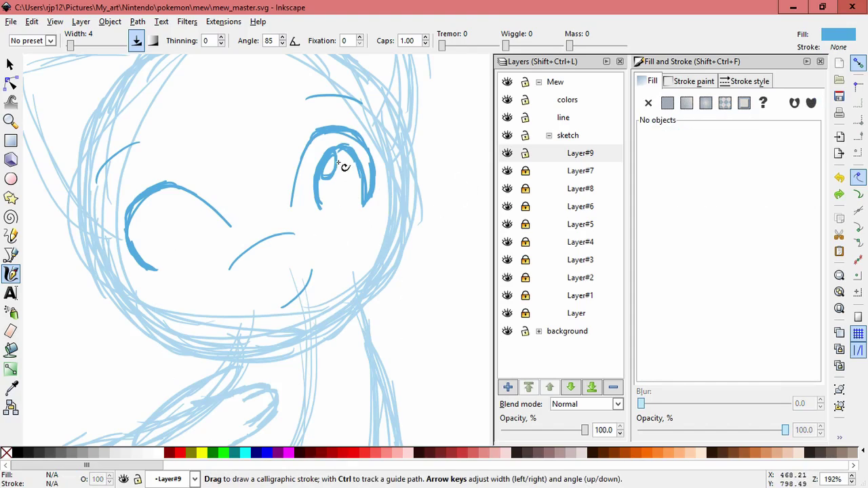
mouse_move(338, 162)
left_mouse_down()
mouse_move(343, 203)
mouse_move(341, 169)
left_mouse_up()
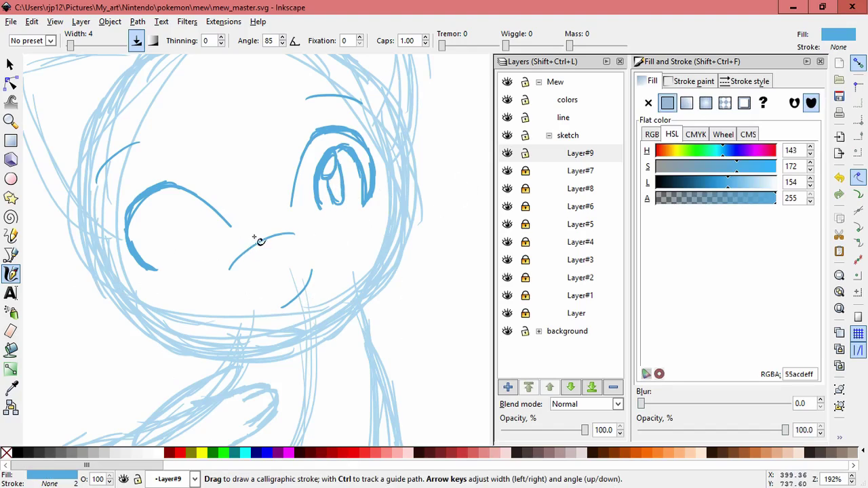
Copy the right eye's iris, highlight and pupil strokes into the left eye and rotate them to follow its tilt.
left_click(12, 63)
left_click_drag(274, 122, 397, 219)
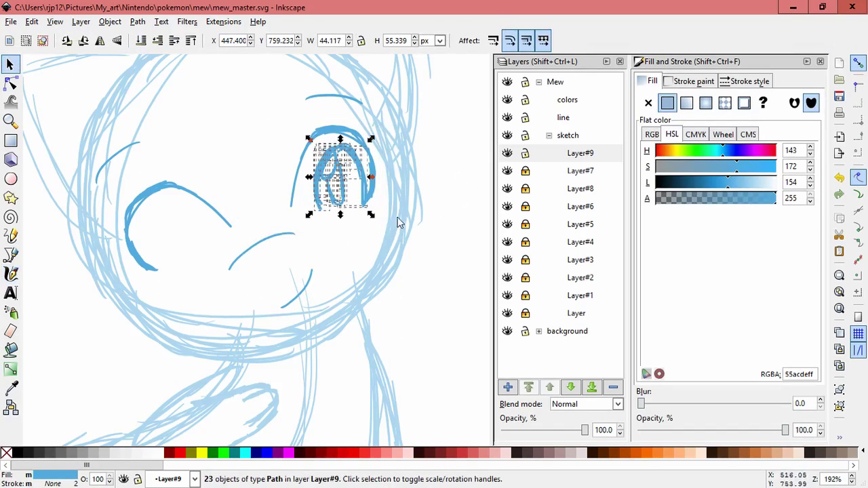
left_click_drag(346, 182, 183, 221)
left_click(180, 224)
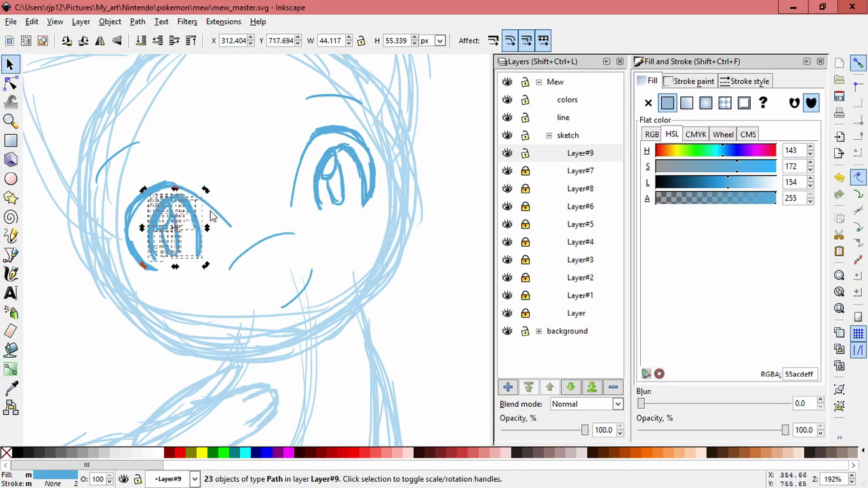
left_click_drag(203, 188, 196, 184)
mouse_move(205, 236)
left_mouse_down()
mouse_move(207, 228)
mouse_move(186, 238)
mouse_move(215, 229)
mouse_move(215, 197)
mouse_move(225, 216)
mouse_move(212, 220)
left_mouse_up()
left_click(219, 223)
key("Escape")
mouse_move(208, 258)
left_mouse_down()
mouse_move(158, 194)
mouse_move(212, 231)
left_mouse_up()
key("Escape")
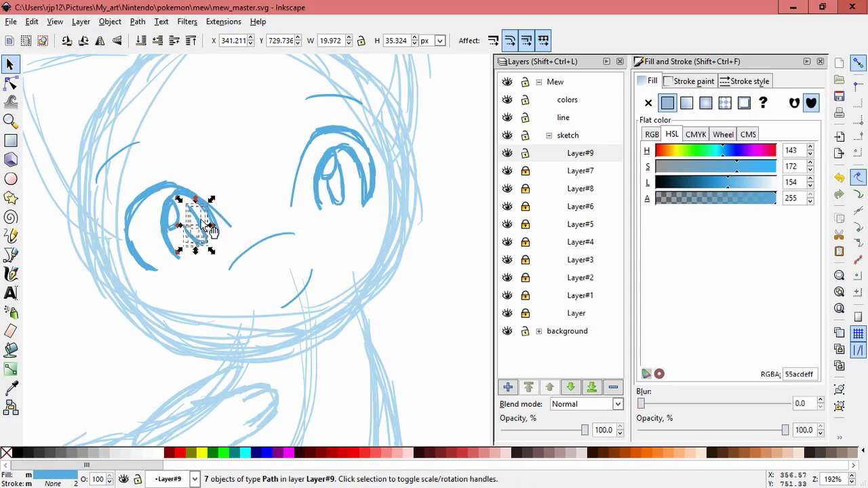
Rotate the left eye's pupil strokes slightly and draw over them to close the narrow oval.
left_click(207, 222)
left_click_drag(212, 200, 215, 204)
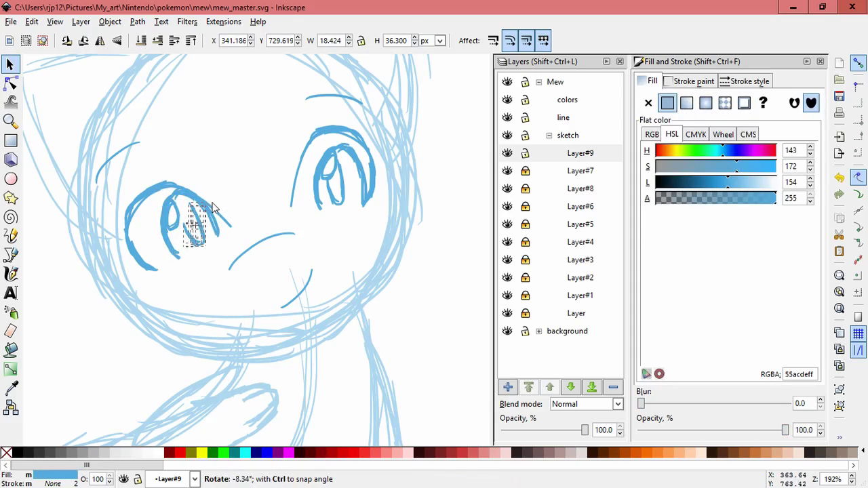
key("Escape")
scroll(188, 230, "up", 2)
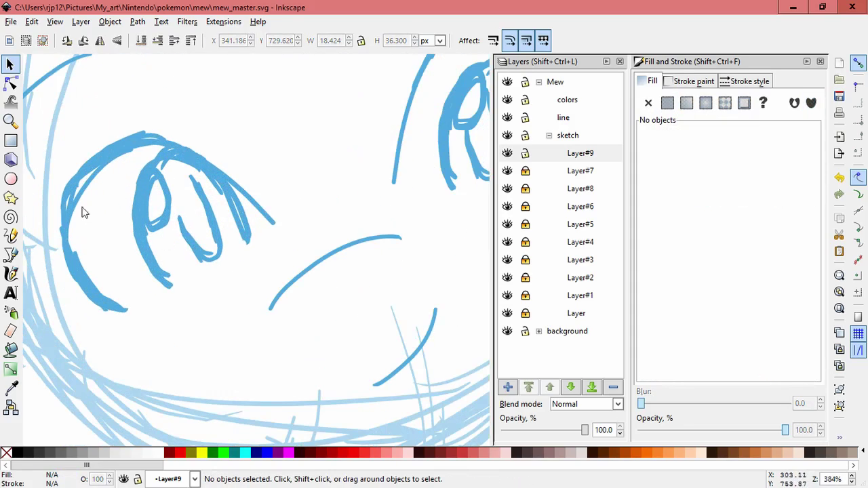
left_click(11, 274)
mouse_move(195, 183)
left_mouse_down()
mouse_move(180, 174)
mouse_move(183, 229)
mouse_move(195, 205)
left_mouse_up()
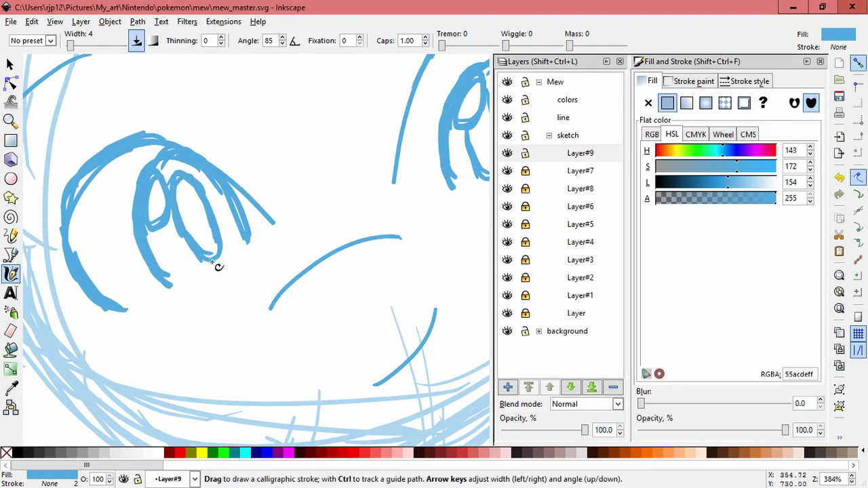
left_click_drag(212, 262, 218, 253)
Toggle sketch layer visibility to find the layer holding the nose and mouth, and unlock Layer#8.
scroll(337, 203, "down", 2)
mouse_move(336, 206)
left_mouse_down()
mouse_move(343, 221)
mouse_move(302, 250)
left_mouse_up()
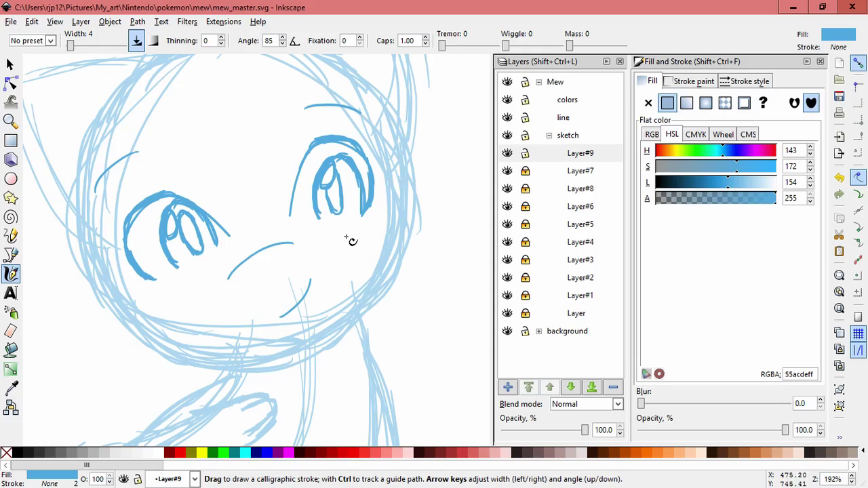
left_click(11, 64)
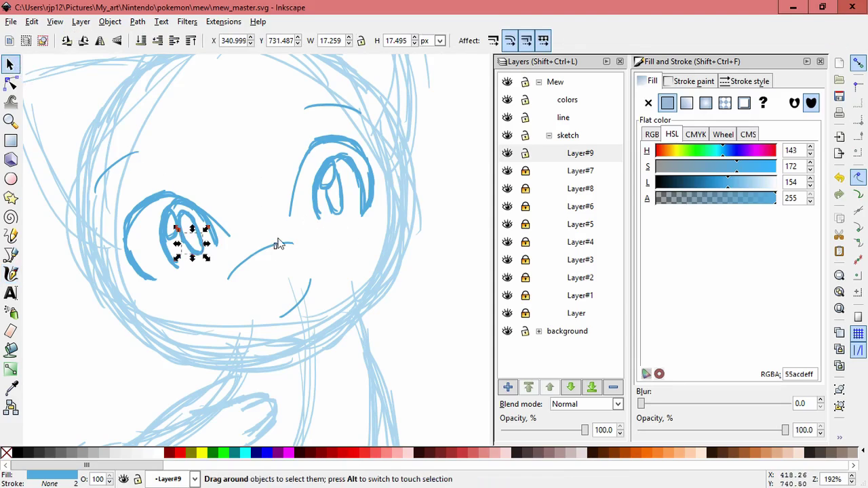
key("Delete")
left_click(555, 153)
left_click(507, 171)
left_click(508, 188)
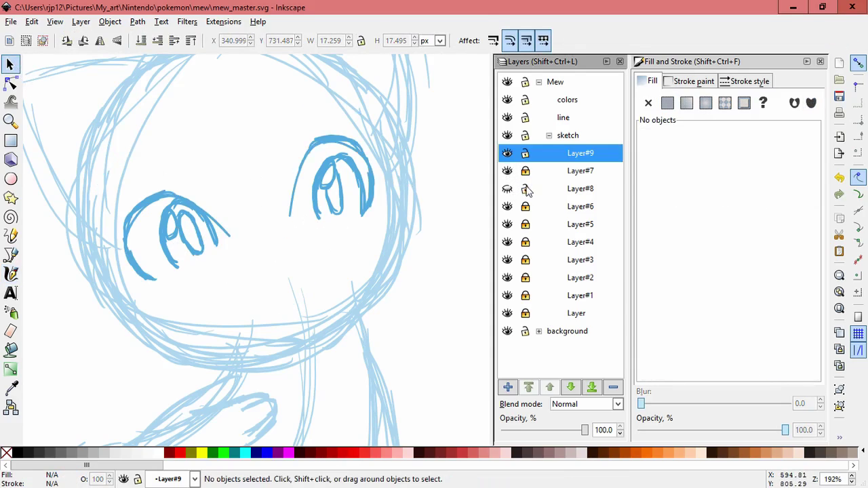
left_click(507, 189)
Move the nose line up closer to the eyes and tilt it slightly, and shift the mouth curve upward at a flatter angle.
left_click(274, 235)
left_click(274, 234)
left_click_drag(303, 247, 306, 258)
left_click_drag(293, 226, 292, 222)
left_click(313, 302)
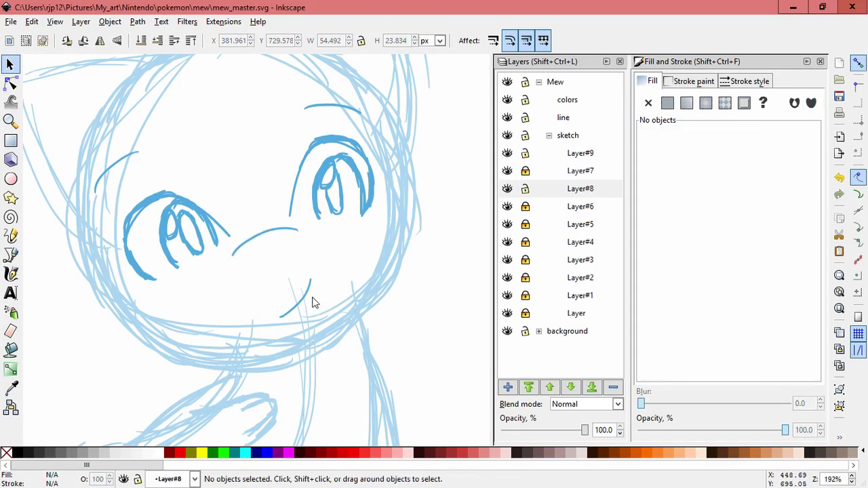
mouse_move(313, 302)
left_mouse_down()
mouse_move(329, 272)
mouse_move(319, 297)
left_mouse_up()
left_click(324, 291)
left_click(371, 270)
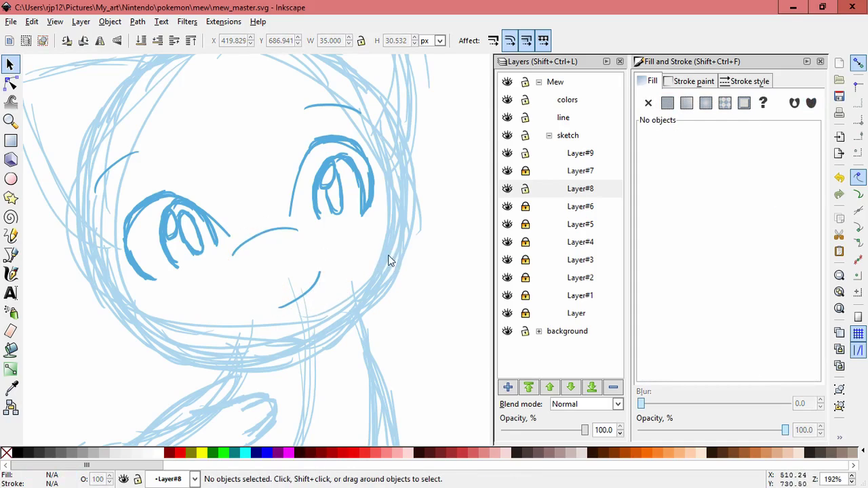
Lock Layer#8, and hide and reshow Layer#9 to check which strokes it holds.
left_click_drag(391, 258, 358, 227)
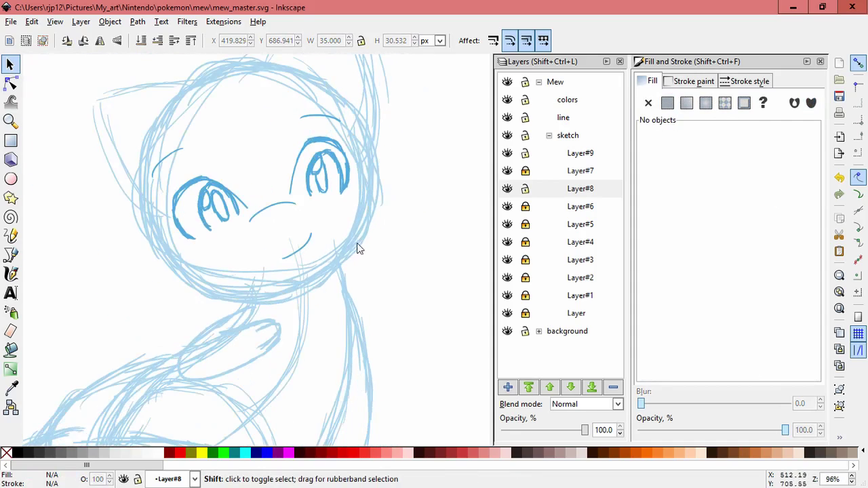
scroll(357, 243, "down", 2)
scroll(370, 253, "up", 3)
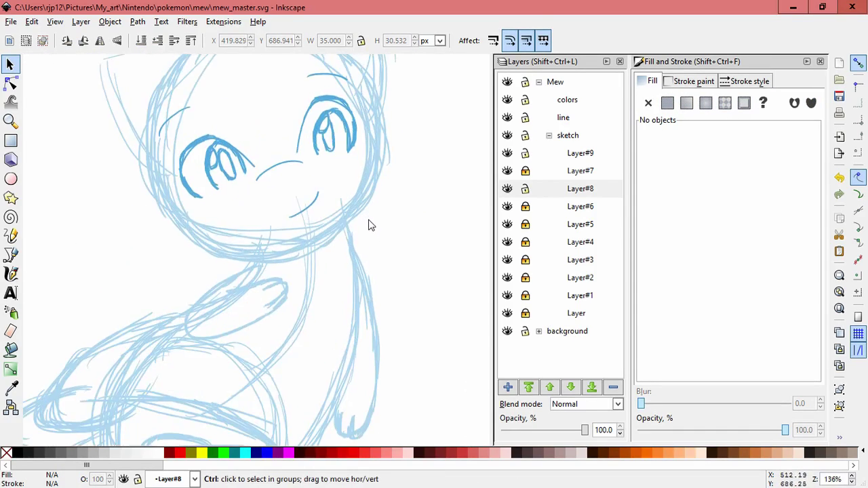
scroll(379, 241, "up", 1)
left_click(523, 189)
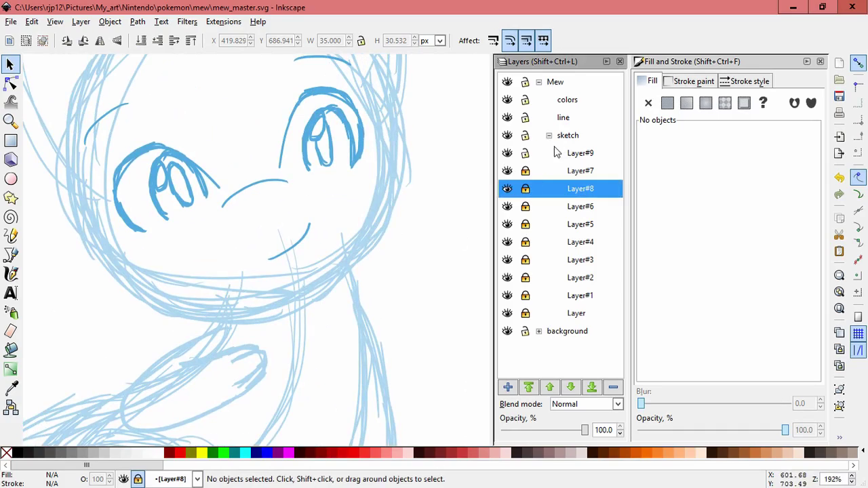
left_click(507, 154)
left_click(508, 153)
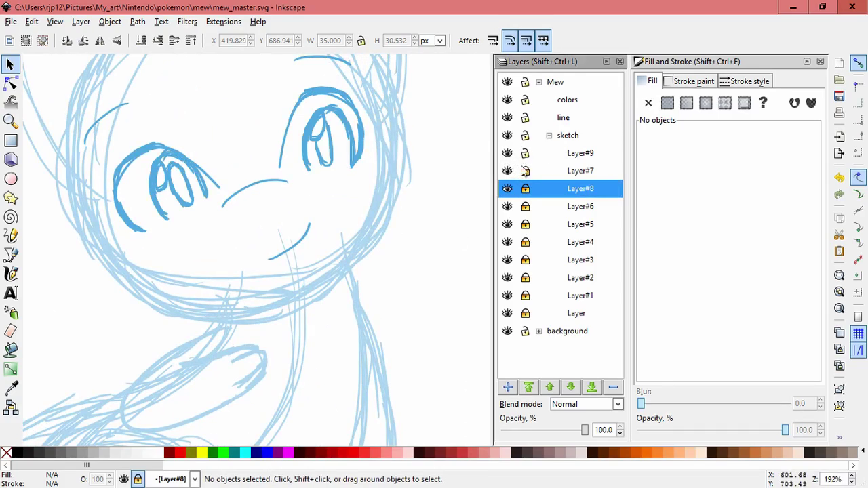
left_click(507, 155)
left_click(508, 154)
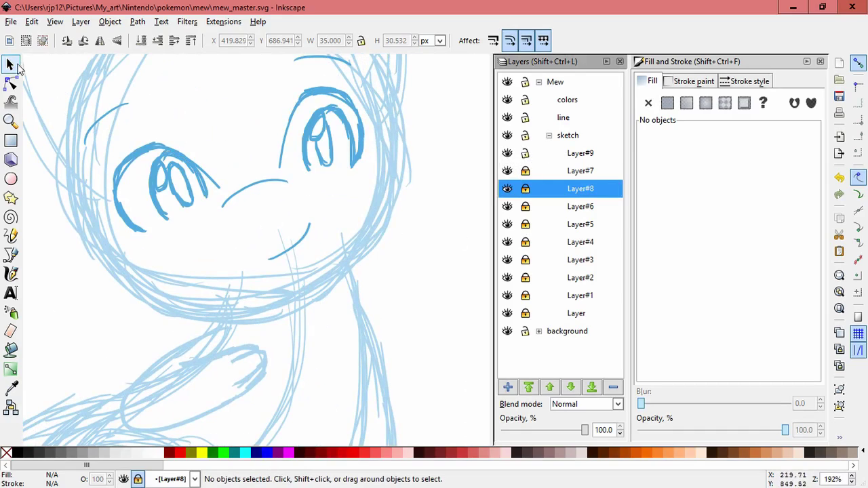
Adjust the oval highlight in the left eye so it sits between the iris arch and the pupil.
left_click(170, 194)
left_click(80, 226)
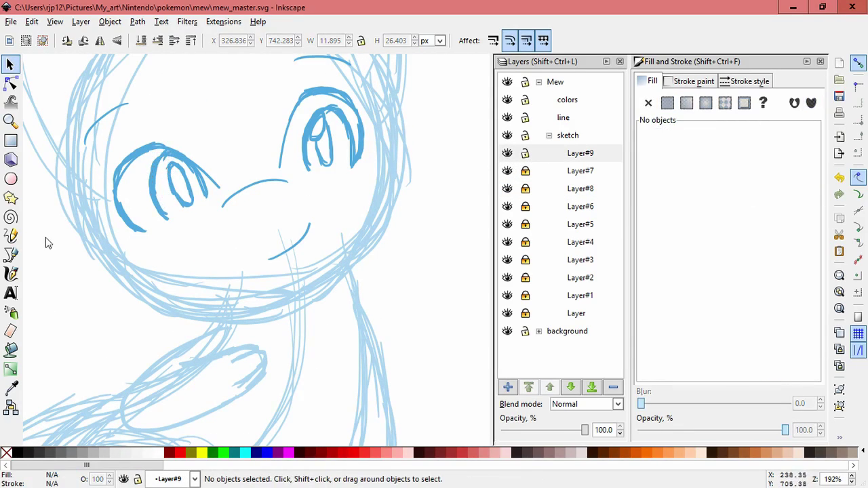
left_click_drag(165, 183, 162, 192)
key("ctrl+z")
key("ctrl+z")
key("Escape")
left_click(165, 185)
left_click(217, 240)
Adjust the right eye's highlight to a wider, more slanted shape under the iris arch, matching the left eye.
mouse_move(327, 116)
left_mouse_down()
mouse_move(319, 135)
mouse_move(333, 135)
mouse_move(320, 126)
mouse_move(334, 122)
mouse_move(318, 136)
left_mouse_up()
key("ctrl+z")
key("ctrl+z")
left_click(283, 125)
left_click(333, 125)
left_click(354, 211)
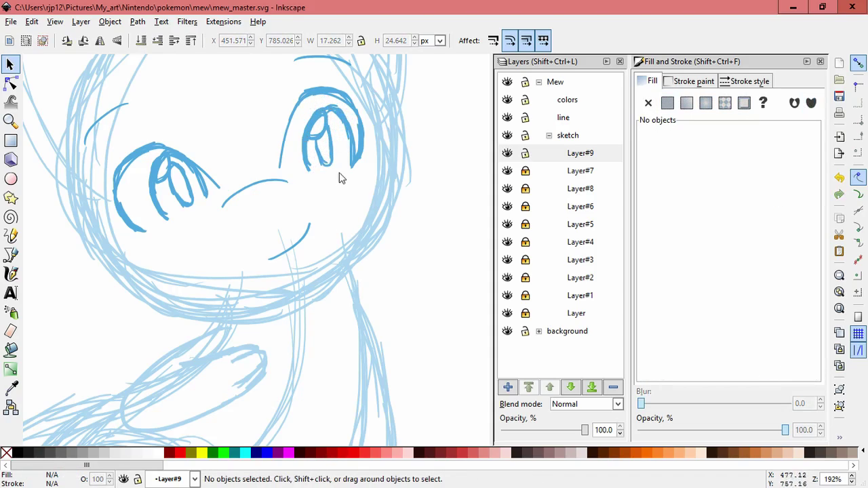
Lock Layer#9 and add a new sketch layer, Layer#10, above it.
left_click(526, 154)
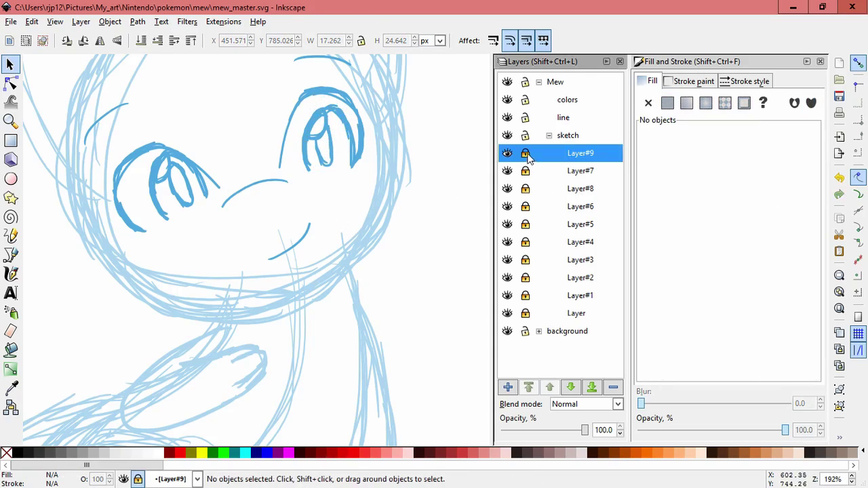
left_click(507, 387)
left_click(479, 289)
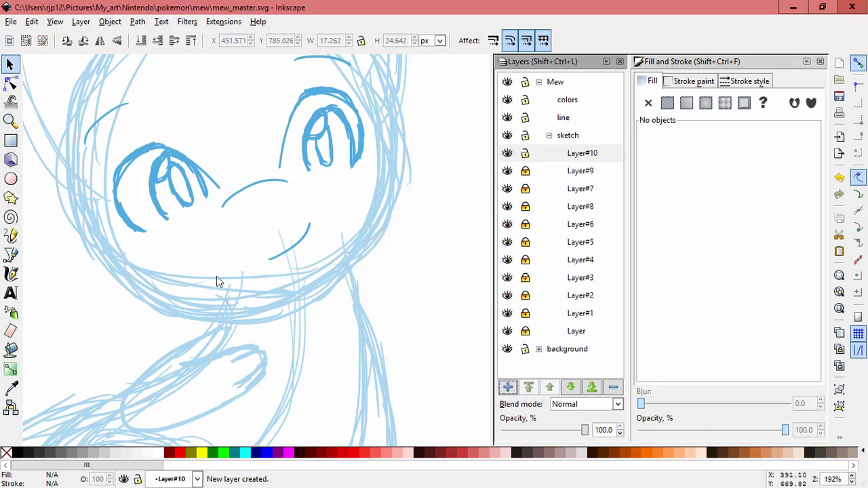
Try to outline the right side of the face from beside the eyebrow around the cheek to the chin, and undo the strokes.
left_click(12, 273)
left_click_drag(292, 215, 234, 261)
key("ctrl+z")
key("space")
left_click_drag(402, 117, 395, 179)
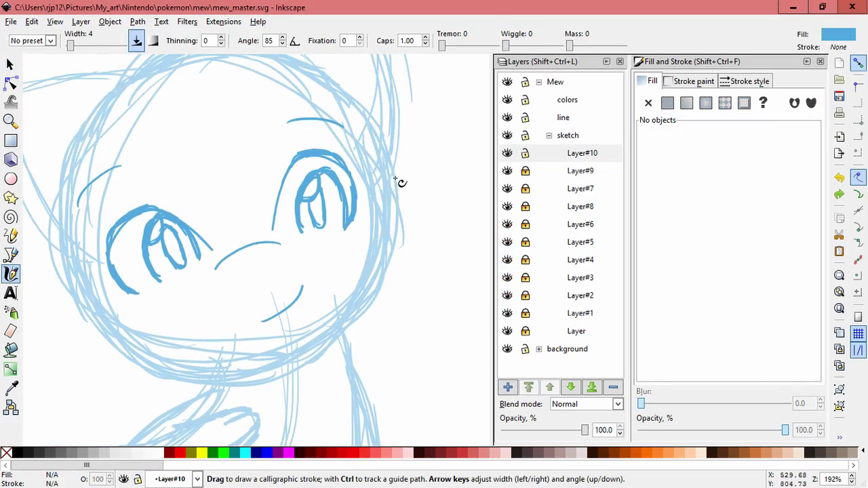
mouse_move(351, 107)
left_mouse_down()
mouse_move(374, 138)
mouse_move(383, 181)
left_mouse_up()
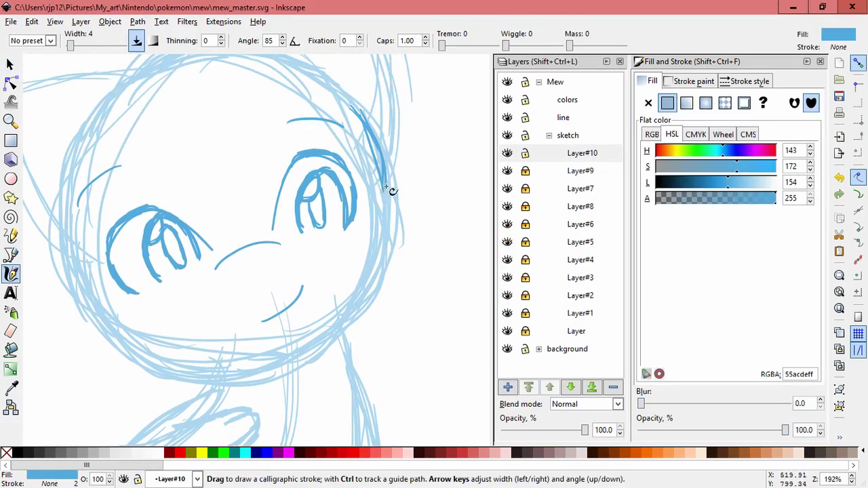
key("ctrl+z")
key("ctrl+z")
left_click_drag(352, 109, 384, 168)
mouse_move(373, 136)
left_mouse_down()
mouse_move(387, 200)
mouse_move(409, 233)
mouse_move(259, 361)
left_mouse_up()
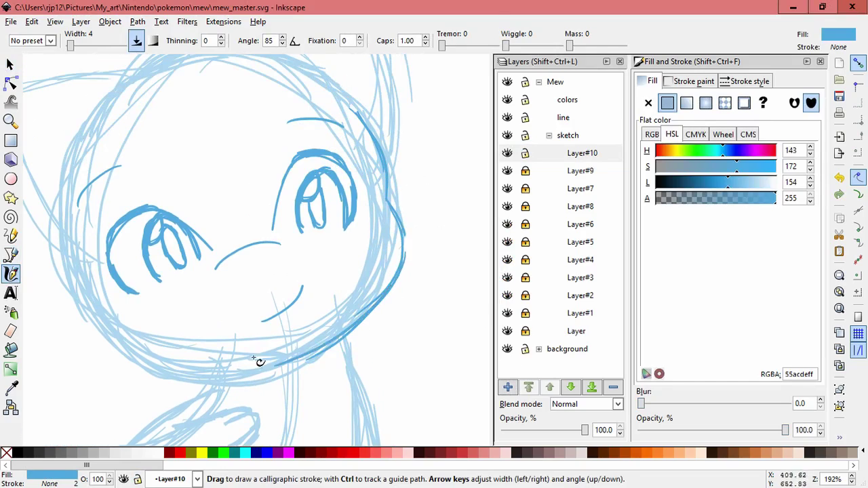
key("ctrl+z")
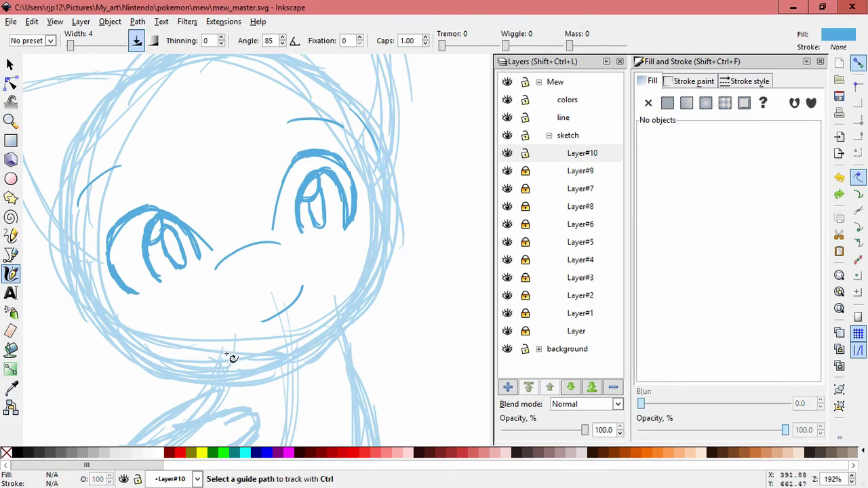
key("ctrl+z")
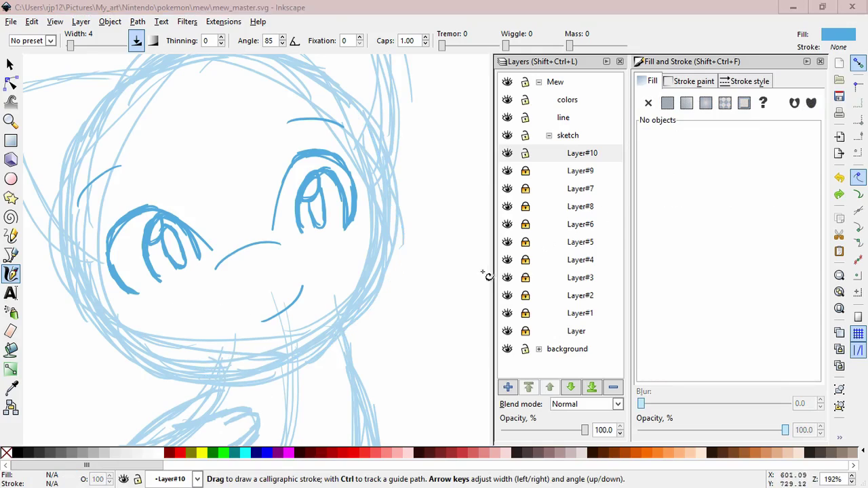
Try a short curved chin line below the mouth rising toward the right cheek, undoing unwanted strokes.
left_click(344, 19)
left_click_drag(366, 216, 395, 239)
key("ctrl+z")
left_click_drag(196, 368, 317, 350)
key("ctrl+z")
left_click_drag(251, 374, 333, 337)
key("ctrl+z")
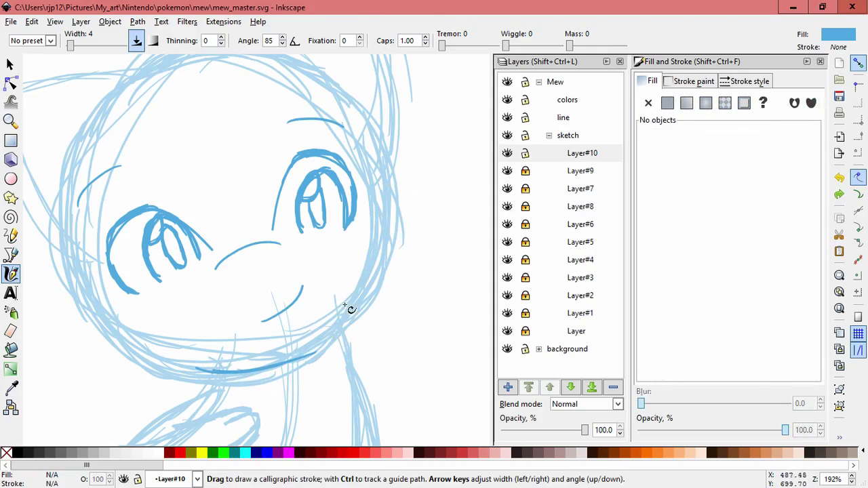
left_click_drag(286, 366, 345, 310)
key("ctrl+z")
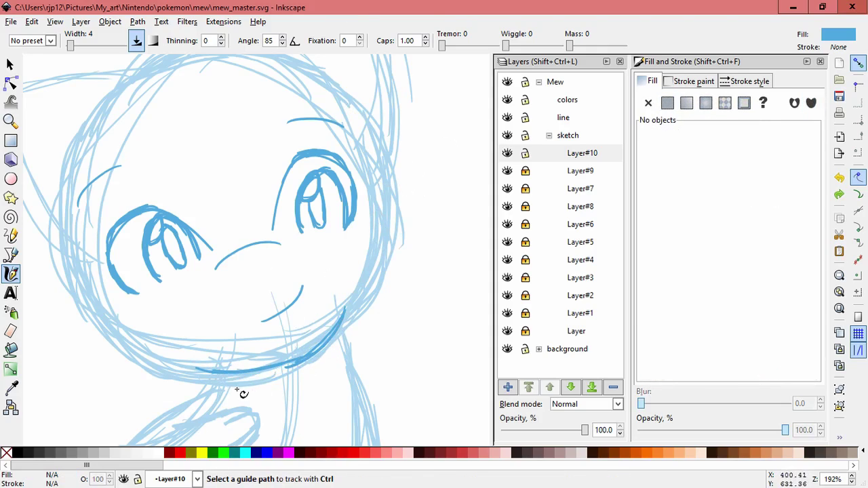
Try a full jaw line from below the left eye along the chin to the right cheek, and undo it.
left_click_drag(108, 312, 111, 375)
key("ctrl+z")
key("ctrl+z")
mouse_move(125, 311)
left_mouse_down()
mouse_move(123, 347)
mouse_move(163, 373)
mouse_move(226, 362)
mouse_move(348, 310)
left_mouse_up()
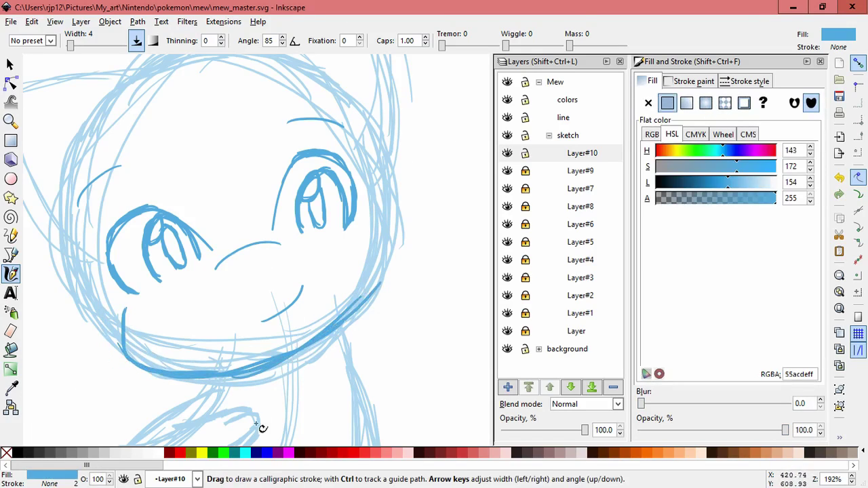
key("ctrl+z")
key("ctrl+z")
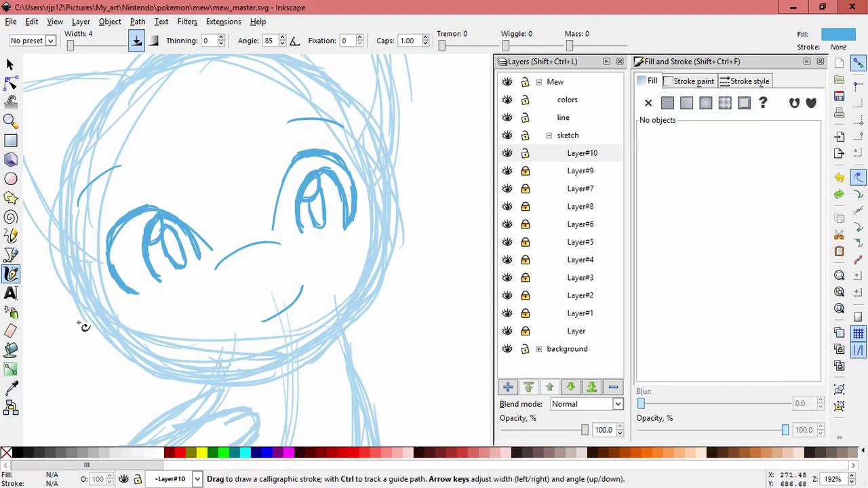
Try a lower, wider jaw outline with separate left cheek, chin and right cheek strokes, and undo them.
left_click_drag(100, 314, 107, 376)
key("ctrl+z")
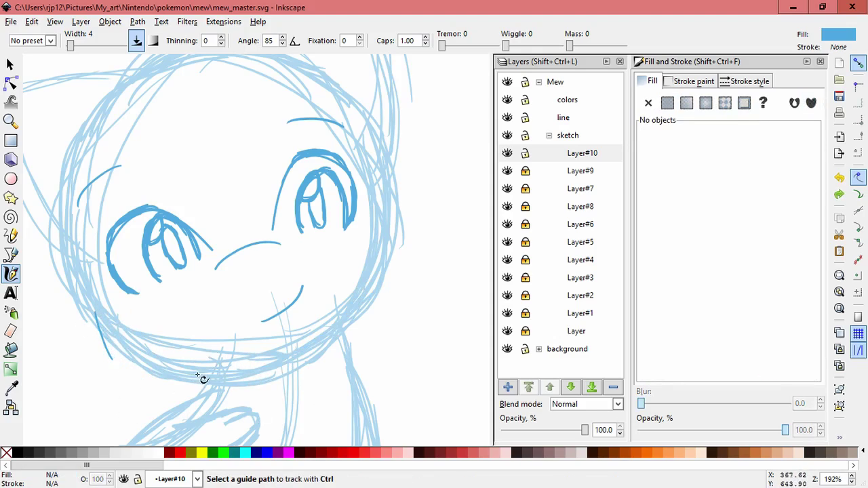
left_click_drag(162, 377, 273, 387)
left_click_drag(185, 384, 313, 374)
left_click_drag(367, 294, 342, 337)
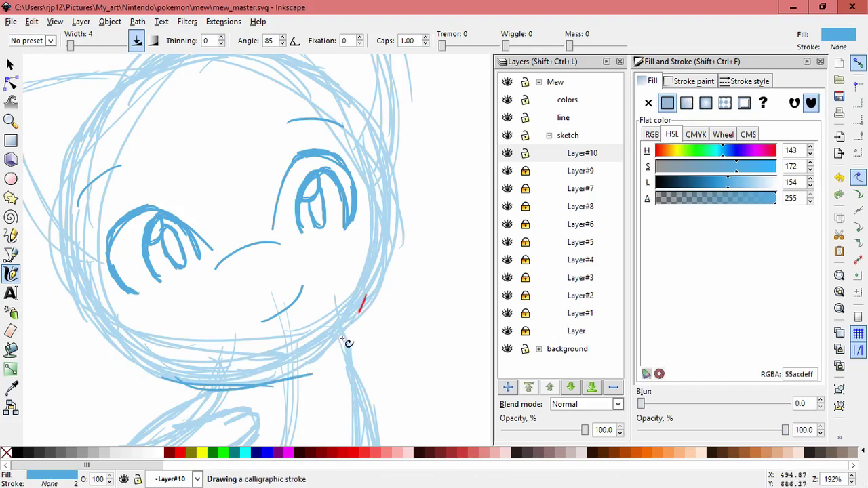
left_click_drag(373, 297, 311, 372)
key("ctrl+z")
key("ctrl+z")
key("ctrl+z")
key("ctrl+z")
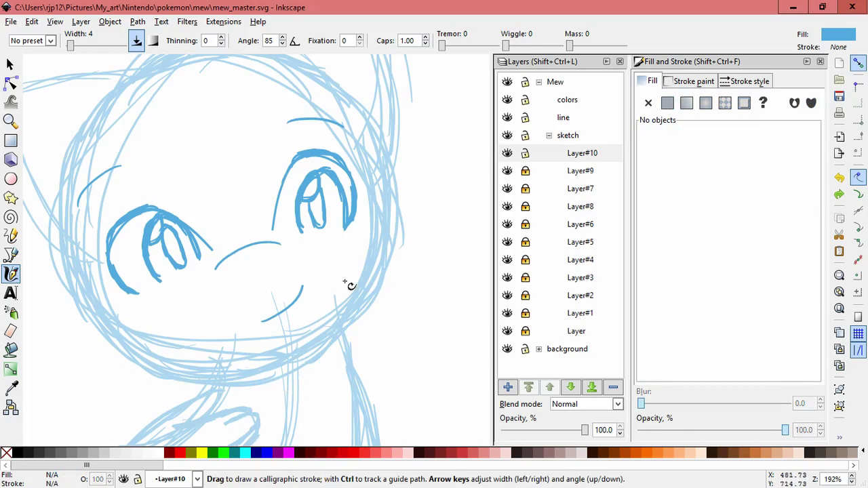
Draw the curved top of the head from the crown down toward the left ear.
left_click_drag(207, 196, 246, 256)
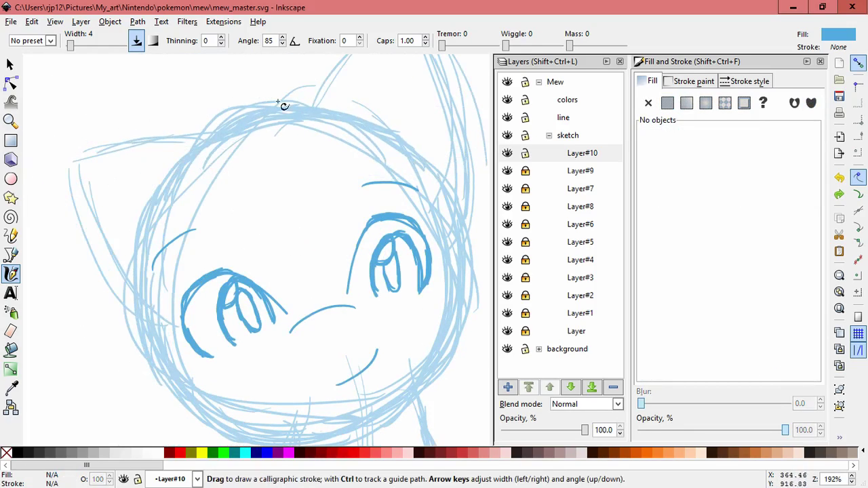
mouse_move(316, 107)
left_mouse_down()
mouse_move(228, 131)
mouse_move(180, 156)
left_mouse_up()
key("ctrl+z")
key("ctrl+z")
left_click_drag(235, 124, 180, 163)
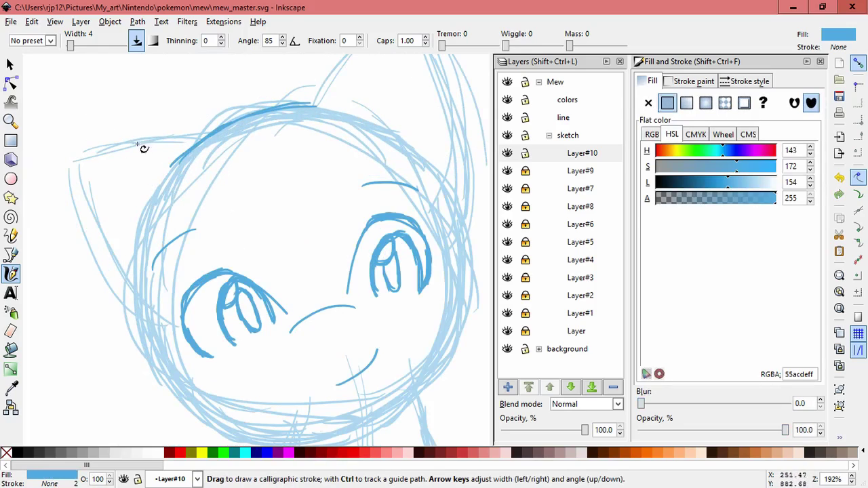
Draw the left ear's outline with an upper edge running to a pointed tip and an outer edge curving back to the head.
left_click_drag(216, 132, 110, 147)
left_click_drag(142, 142, 72, 164)
key("ctrl+z")
left_click_drag(126, 143, 69, 169)
key("ctrl+z")
key("ctrl+z")
mouse_move(120, 145)
left_mouse_down()
mouse_move(57, 171)
mouse_move(82, 250)
left_mouse_up()
key("ctrl+z")
left_click_drag(66, 208, 126, 303)
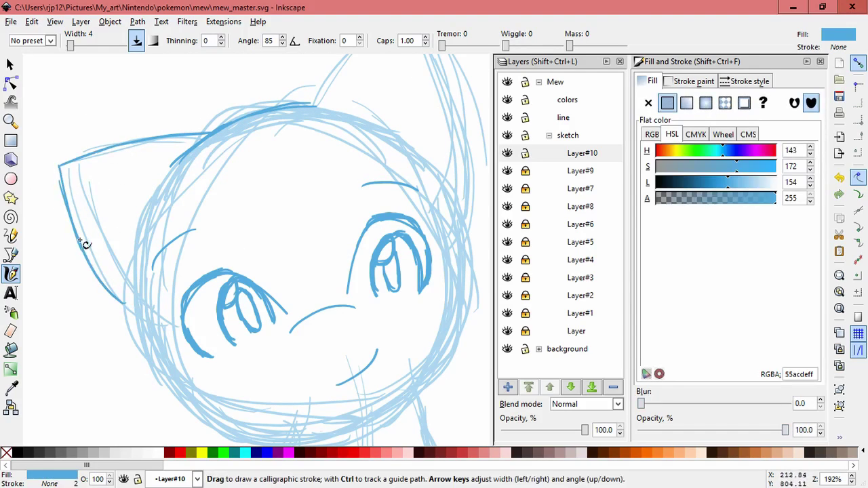
Finish the left ear's outer edge at the head and draw the right ear with a pointed tip and outer edge curving down.
left_click_drag(84, 250, 138, 309)
key("space")
left_click_drag(377, 208, 282, 297)
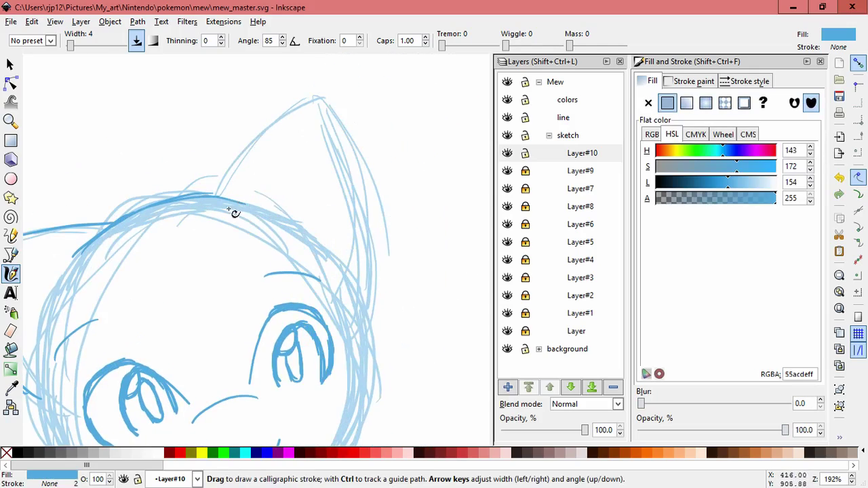
mouse_move(217, 193)
left_mouse_down()
mouse_move(302, 112)
mouse_move(229, 171)
mouse_move(317, 103)
mouse_move(213, 194)
mouse_move(327, 94)
mouse_move(378, 256)
left_mouse_up()
key("ctrl+z")
key("ctrl+z")
key("ctrl+z")
left_click_drag(331, 91, 370, 288)
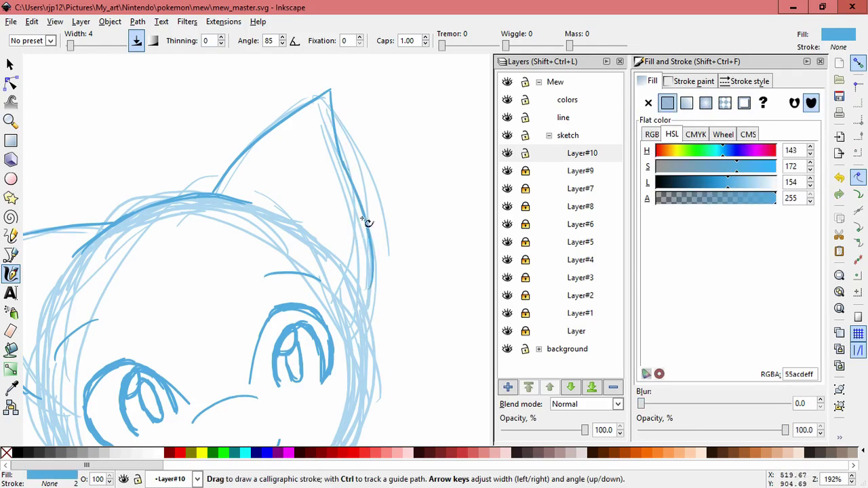
key("ctrl+z")
left_click_drag(368, 230, 360, 300)
key("space")
left_click_drag(343, 211, 432, 141)
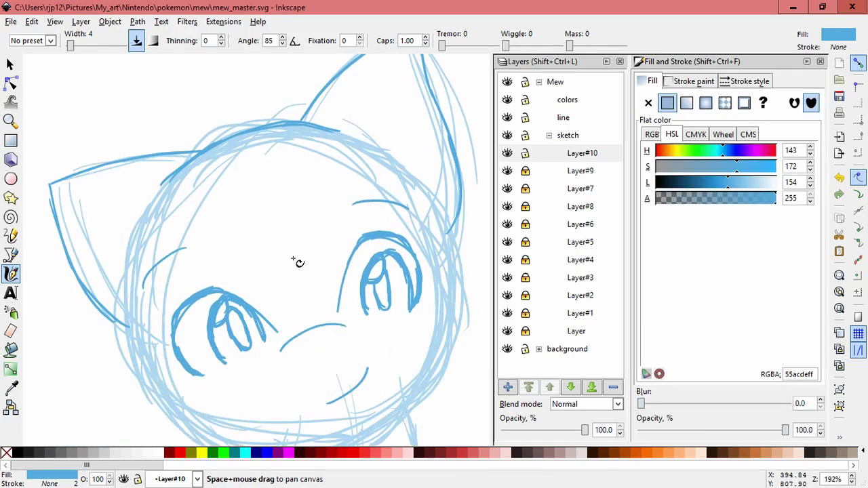
Draw the left cheek's outline from below the left ear down to the chin with overlapping strokes.
left_click_drag(275, 265, 278, 168)
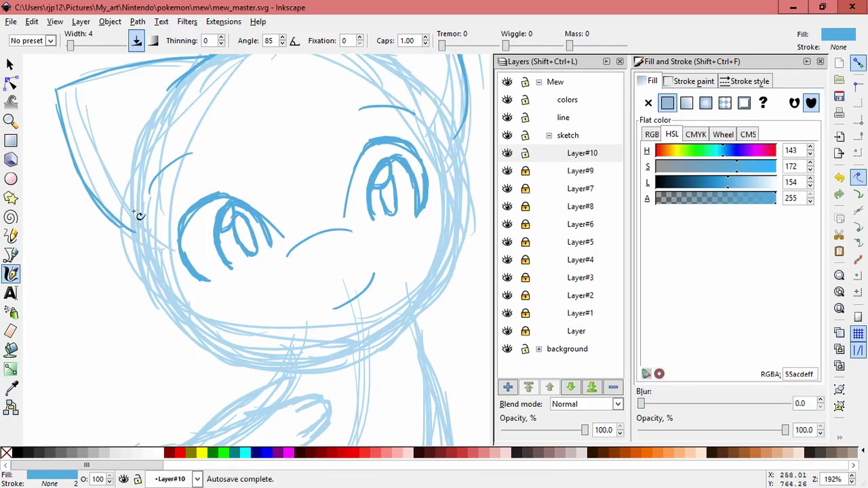
left_click_drag(132, 224, 202, 340)
key("ctrl+z")
left_click_drag(138, 255, 162, 305)
key("ctrl+z")
left_click_drag(146, 276, 223, 364)
left_click_drag(198, 330, 261, 366)
mouse_move(157, 304)
left_mouse_down()
mouse_move(182, 330)
mouse_move(307, 364)
left_mouse_up()
key("ctrl+z")
Try several chin strokes running from the left cheek toward the right jaw, and undo them.
left_click_drag(220, 357, 344, 361)
key("ctrl+z")
left_click_drag(217, 357, 379, 351)
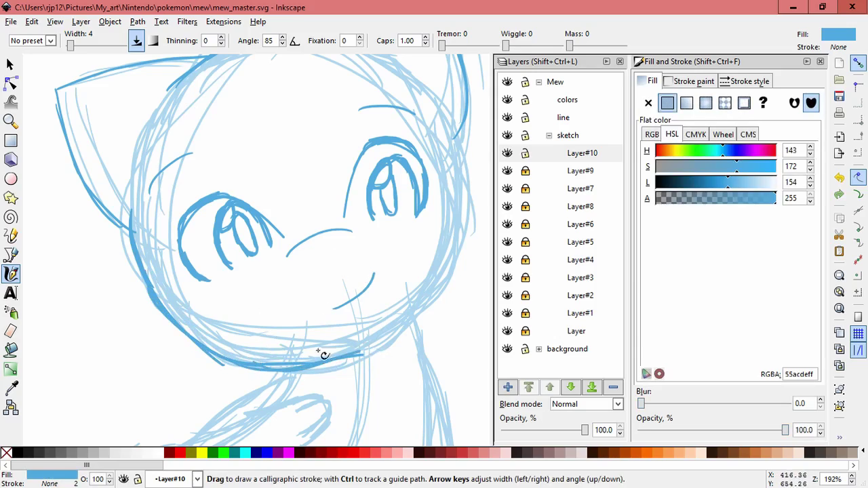
left_click_drag(274, 369, 384, 344)
key("ctrl+z")
mouse_move(260, 367)
left_mouse_down()
mouse_move(331, 367)
mouse_move(366, 344)
left_mouse_up()
key("ctrl+z")
left_click_drag(314, 364, 371, 347)
left_click_drag(291, 374, 391, 348)
left_click_drag(316, 367, 366, 350)
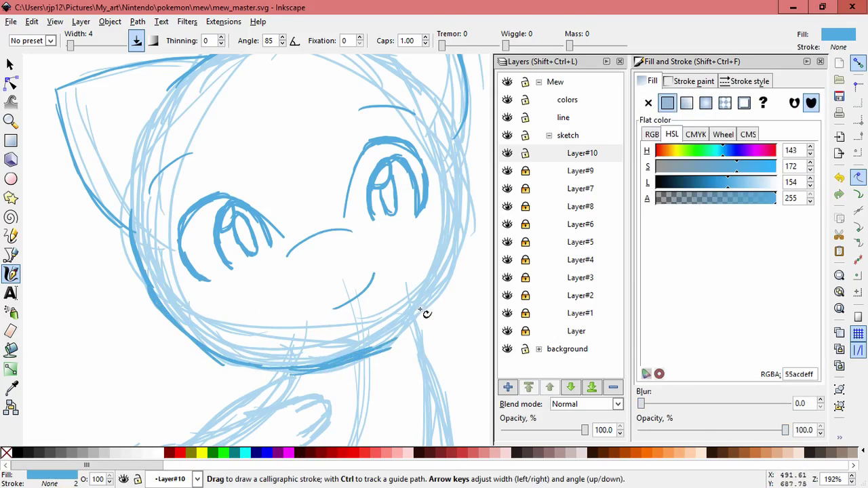
key("ctrl+z")
key("ctrl+z")
key("ctrl+z")
key("ctrl+z")
Draw the chin line toward the right jaw and continue the outline along the right cheek up to the right ear.
mouse_move(222, 360)
left_mouse_down()
mouse_move(253, 368)
mouse_move(371, 351)
left_mouse_up()
key("ctrl+z")
left_click_drag(293, 366, 388, 342)
key("space")
mouse_move(421, 324)
left_mouse_down()
mouse_move(328, 367)
mouse_move(316, 407)
left_mouse_up()
left_click_drag(251, 436, 310, 412)
mouse_move(267, 431)
left_mouse_down()
mouse_move(331, 378)
mouse_move(322, 399)
mouse_move(354, 330)
mouse_move(347, 343)
left_mouse_up()
key("ctrl+z")
key("ctrl+z")
key("ctrl+z")
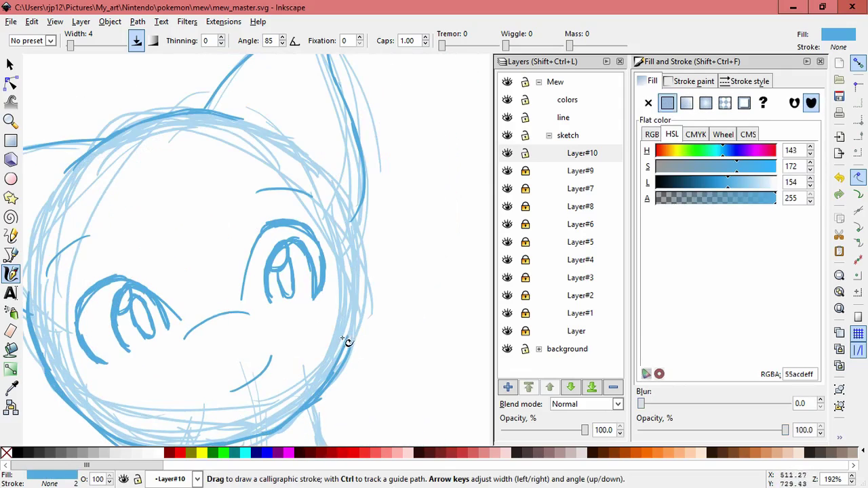
mouse_move(336, 188)
left_mouse_down()
mouse_move(360, 291)
mouse_move(332, 376)
left_mouse_up()
mouse_move(408, 280)
left_mouse_down()
mouse_move(401, 226)
mouse_move(427, 166)
left_mouse_up()
Lock Layer#10 and unlock Layer#9, Layer#7 and Layer#8, which hold the facial features.
scroll(412, 265, "down", 3)
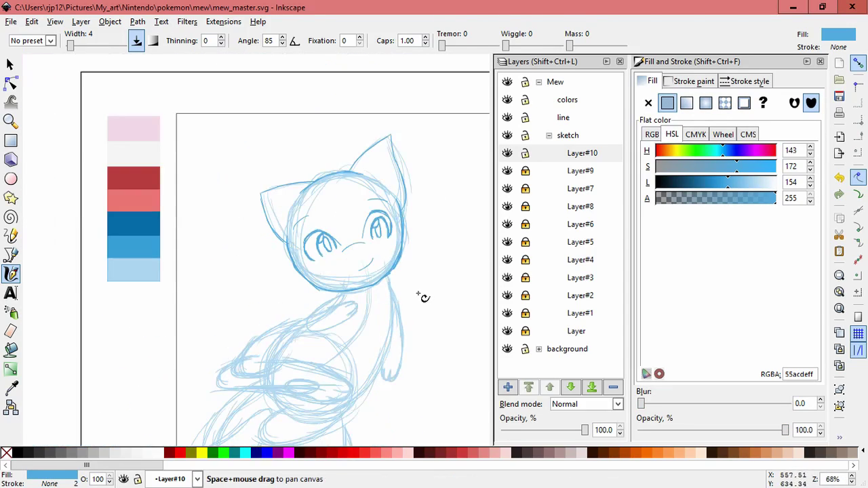
scroll(414, 219, "down", 1)
scroll(407, 209, "up", 2)
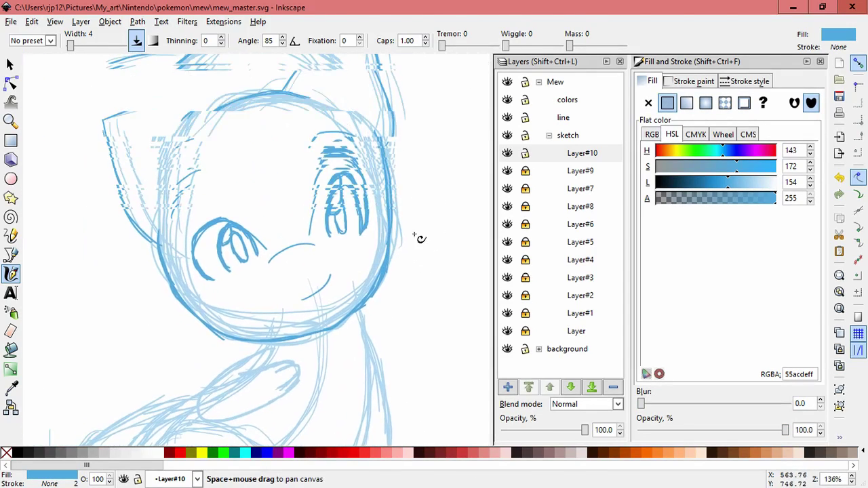
left_click(11, 66)
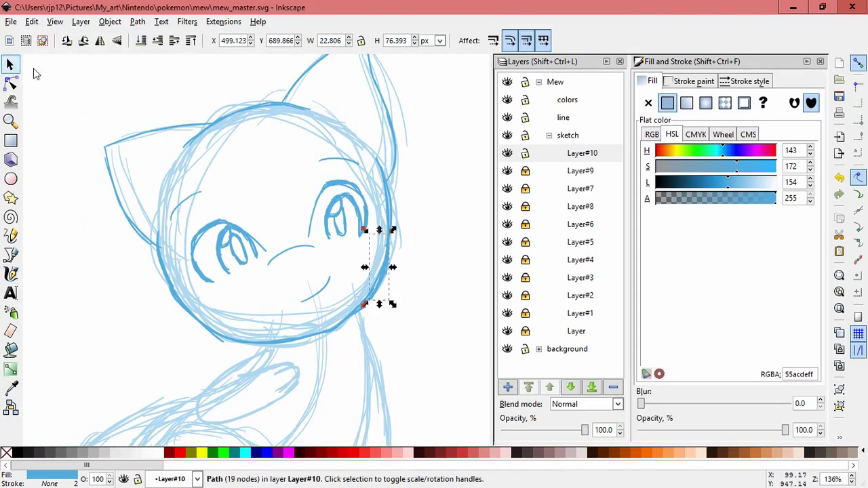
left_click(562, 160)
left_click(525, 153)
left_click(508, 188)
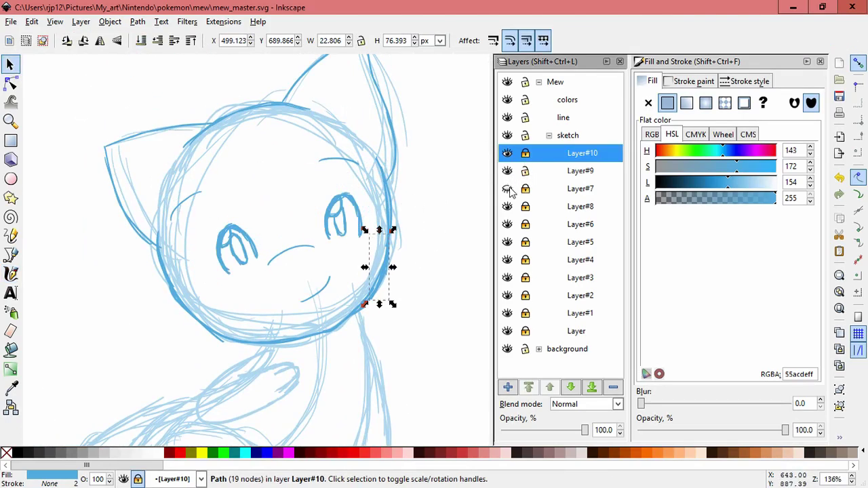
left_click(508, 188)
left_click(525, 189)
left_click(507, 207)
left_click(507, 207)
Enlarge all the facial features together to about 246 by 180 px and shift them slightly down within the head.
left_click(306, 217)
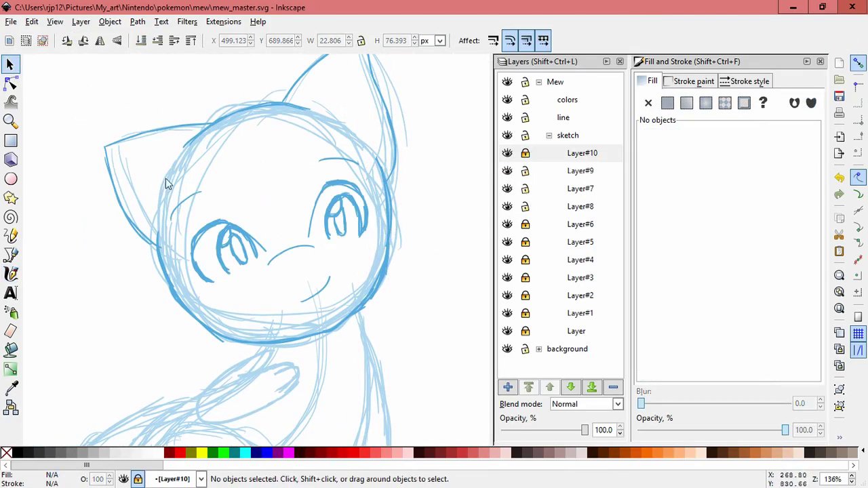
left_click_drag(145, 162, 451, 332)
mouse_move(136, 147)
left_mouse_down()
mouse_move(395, 244)
mouse_move(451, 367)
left_mouse_up()
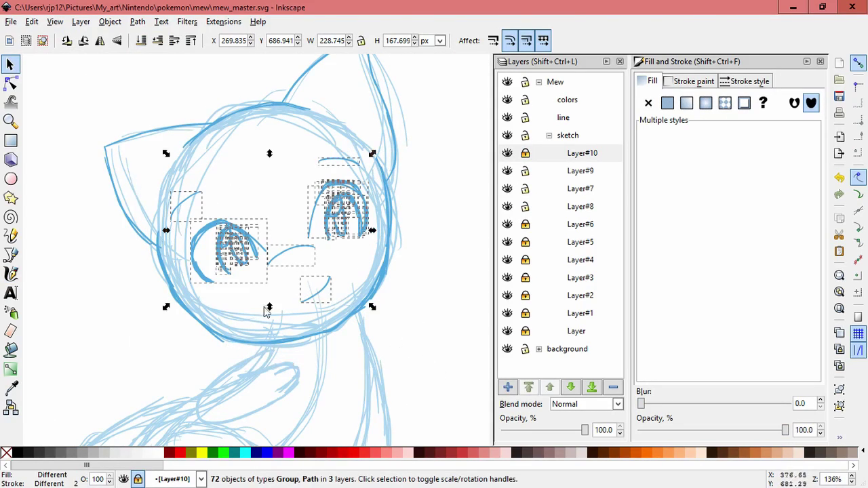
left_click_drag(267, 310, 272, 322)
left_click_drag(318, 218, 313, 232)
left_click(422, 301)
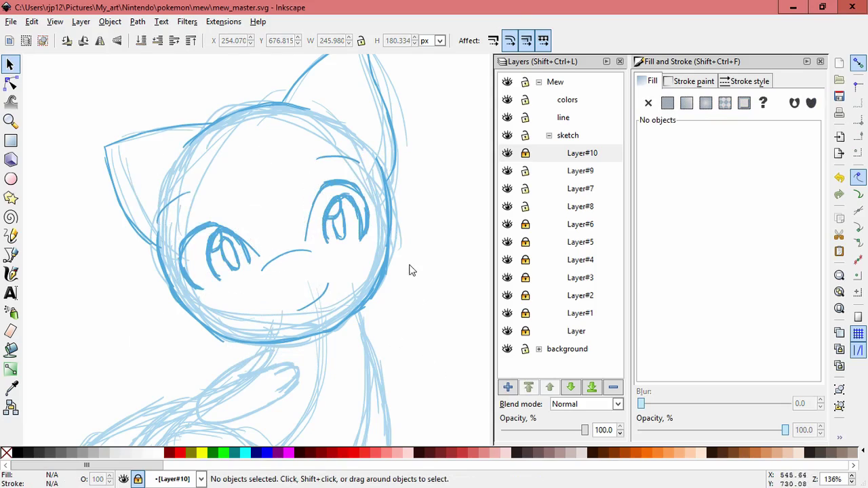
left_click_drag(440, 335, 72, 196)
left_click_drag(363, 196, 384, 198)
left_click(460, 290)
Move the curved nose line up and right between the eyes, and shift the smile up toward the right cheek.
left_click_drag(380, 347, 250, 228)
left_click(386, 282)
left_click(307, 268)
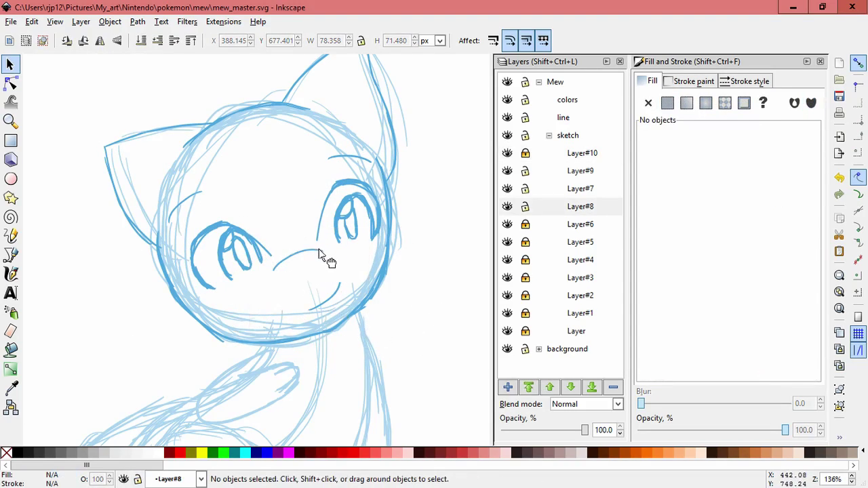
left_click_drag(323, 258, 340, 251)
key("Escape")
left_click(329, 247)
key("Escape")
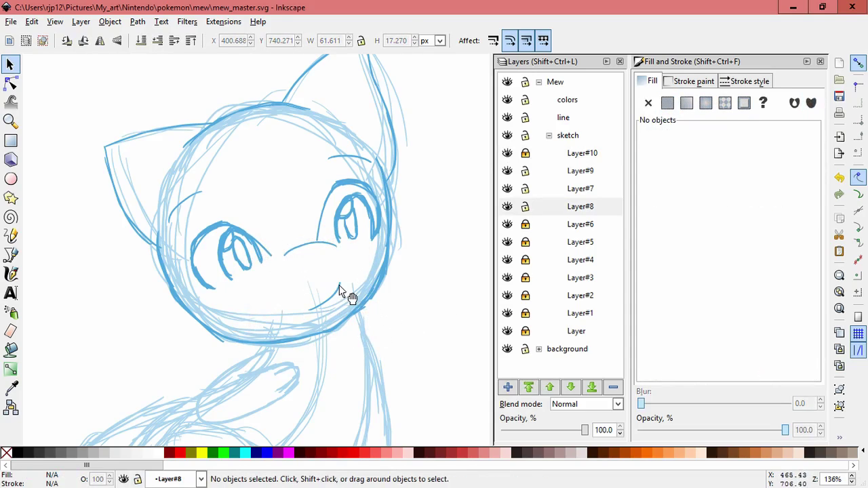
left_click_drag(341, 290, 350, 285)
key("Escape")
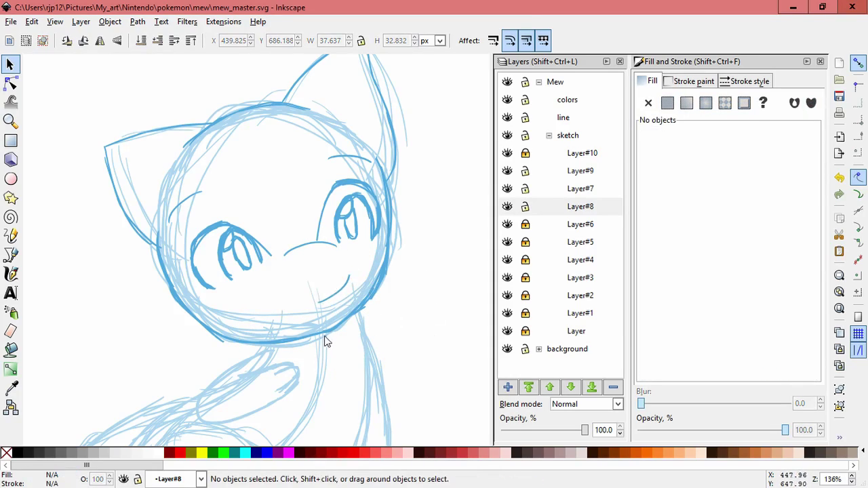
Stretch all the facial features to 108% height and move them slightly up in the face.
left_click_drag(427, 362, 92, 93)
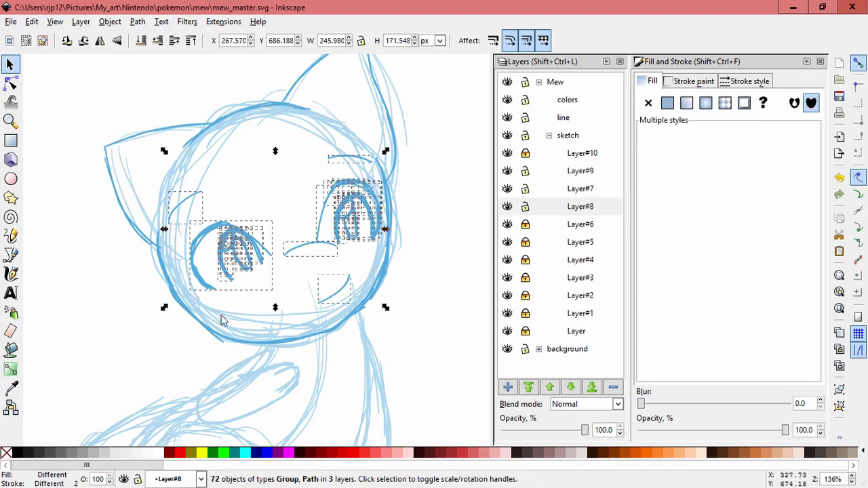
left_click_drag(275, 308, 278, 322)
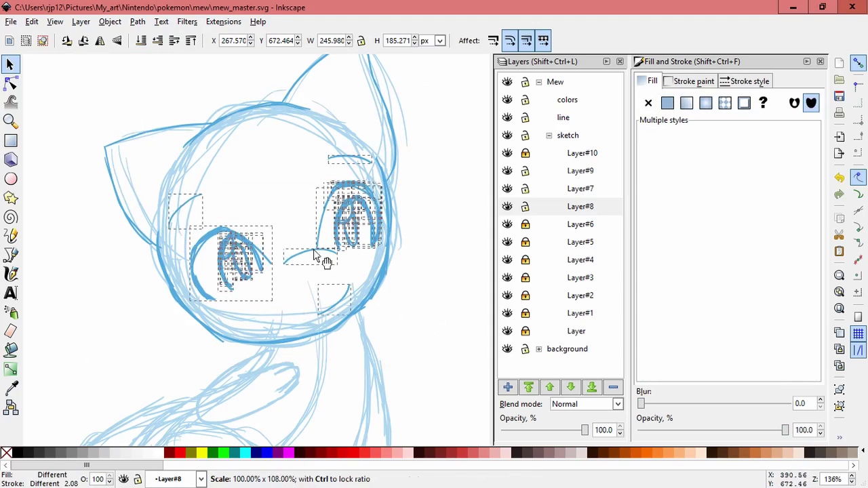
left_click_drag(314, 251, 314, 243)
key("Escape")
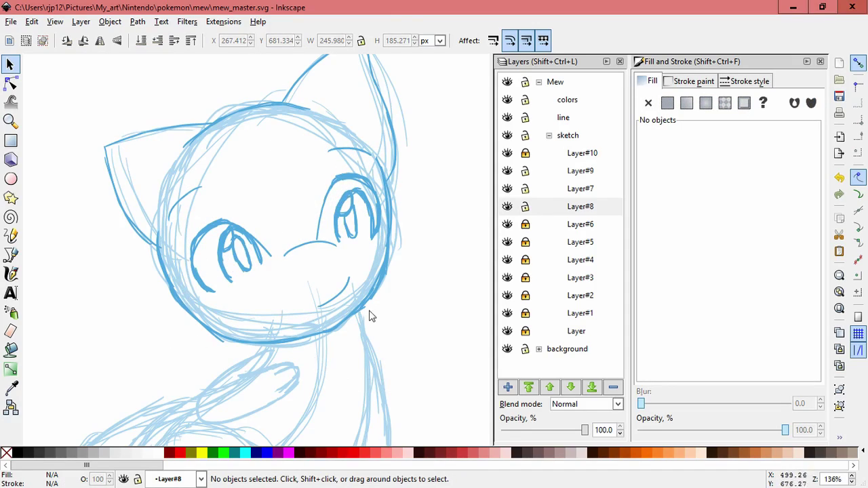
Lock Layer#7 and Layer#8 so that the iris strokes on Layer#9 can be edited separately.
left_click_drag(382, 253, 319, 171)
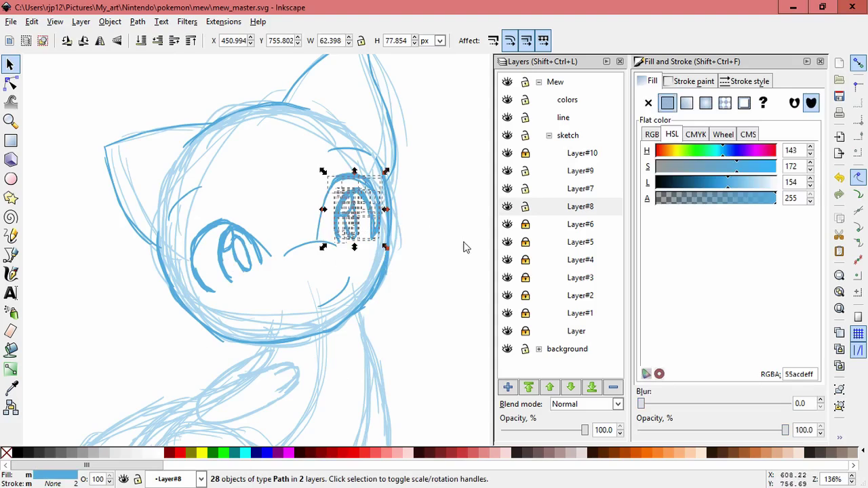
left_click(466, 234)
left_click(508, 208)
left_click(507, 207)
left_click(526, 207)
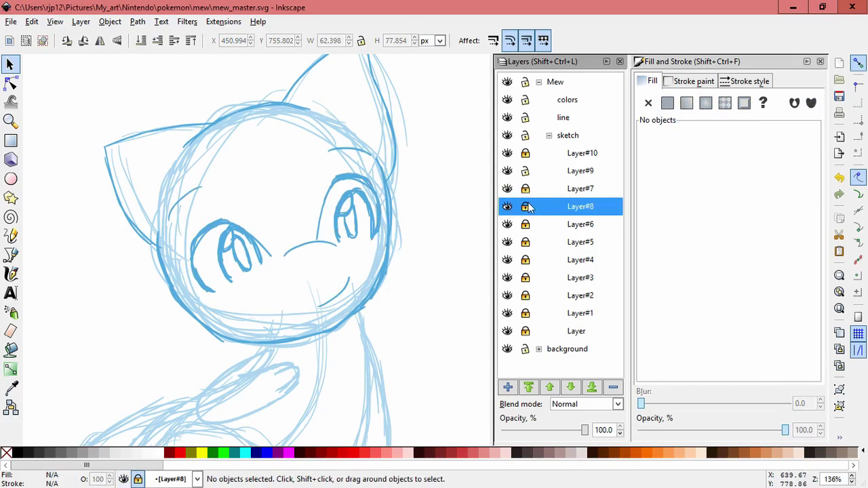
Shrink the right eye's iris strokes to about 47 by 63 px and position them against the outer lid.
left_click_drag(389, 255, 360, 180)
left_click(367, 195)
left_click(422, 313)
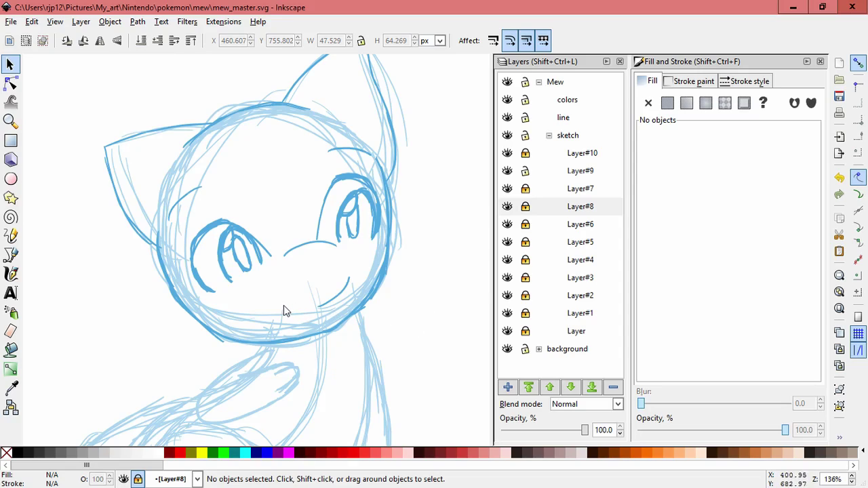
left_click_drag(415, 255, 297, 166)
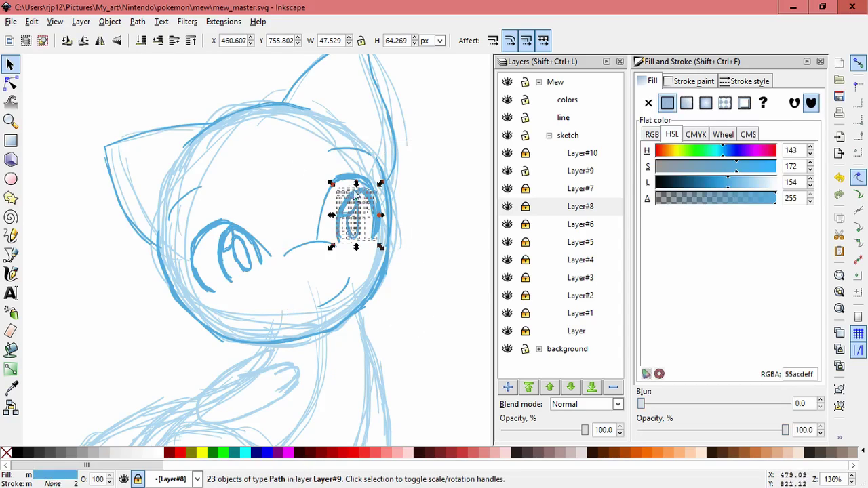
key("ctrl+z")
left_click(360, 198)
left_click_drag(380, 184, 375, 198)
left_click(443, 279)
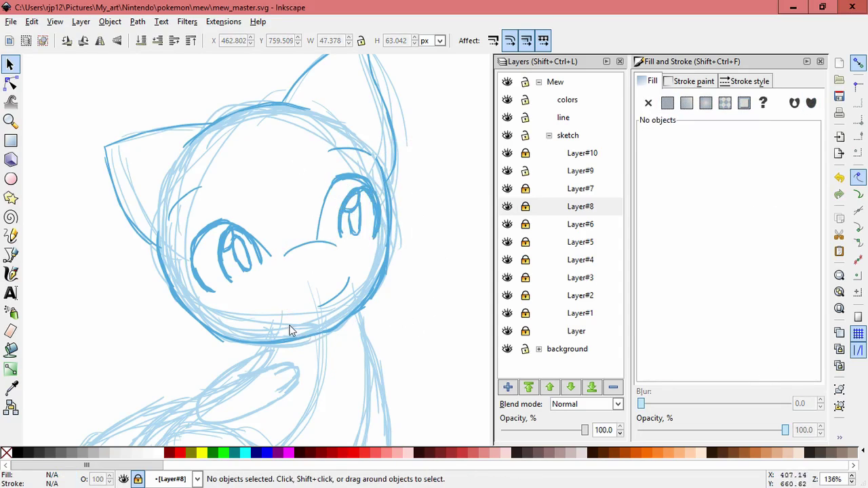
Try repositioning individual pupil and highlight strokes in the right eye, and undo the highlight's move.
scroll(374, 242, "up", 1)
left_click_drag(364, 246, 370, 203)
key("ctrl+z")
left_click_drag(373, 255, 377, 186)
left_click(368, 203)
left_click(418, 243)
left_click(375, 185)
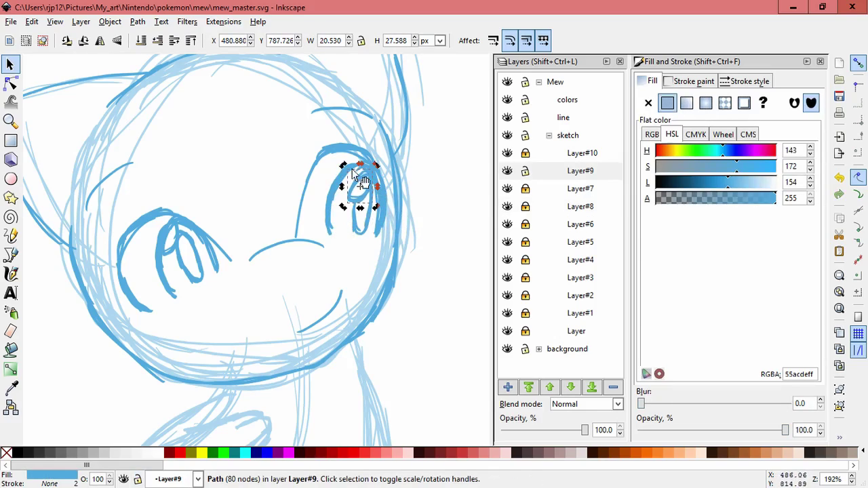
key("ctrl+z")
left_click(358, 265)
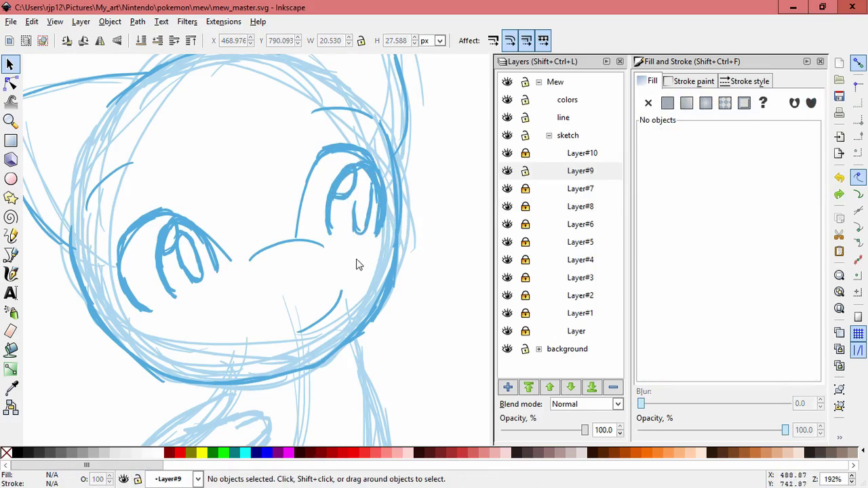
Try redrawing the right eye's pupil contour with calligraphic strokes, and undo them.
left_click(10, 274)
mouse_move(377, 194)
left_mouse_down()
mouse_move(367, 177)
mouse_move(360, 217)
left_mouse_up()
left_click_drag(370, 179, 359, 233)
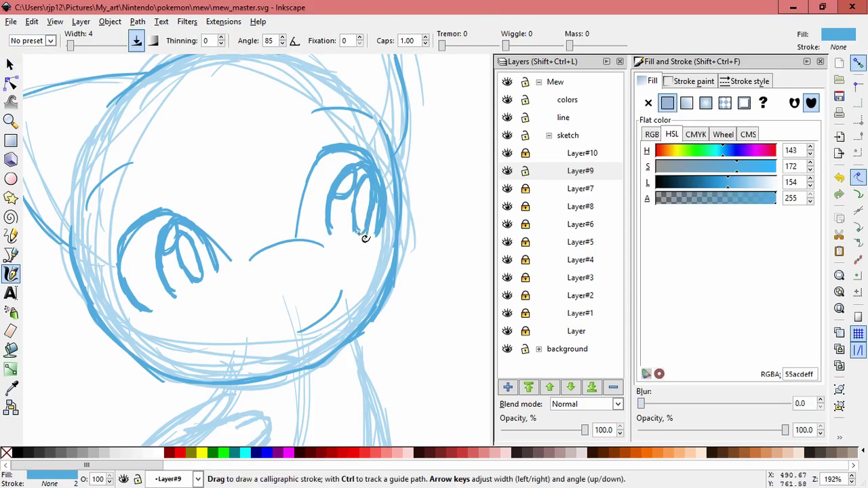
key("ctrl+z")
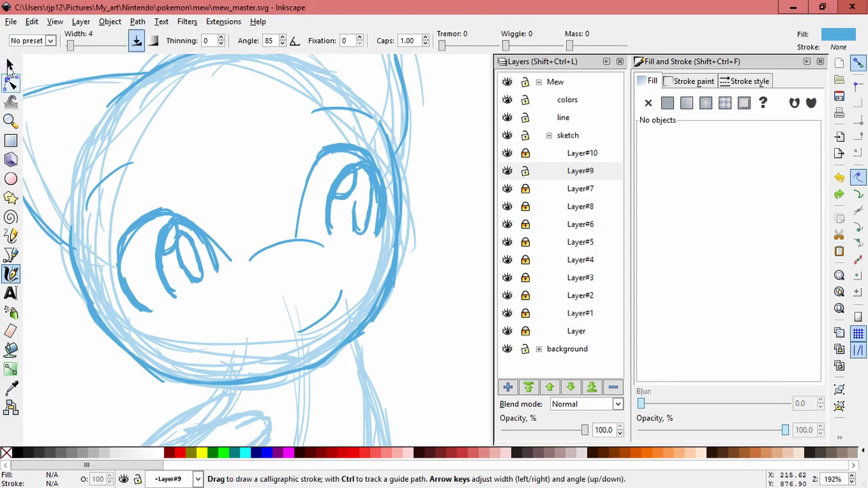
Delete the pupil's side strokes inside the right eye's iris.
left_click(10, 66)
left_click(370, 222)
key("Delete")
left_click(356, 220)
key("Delete")
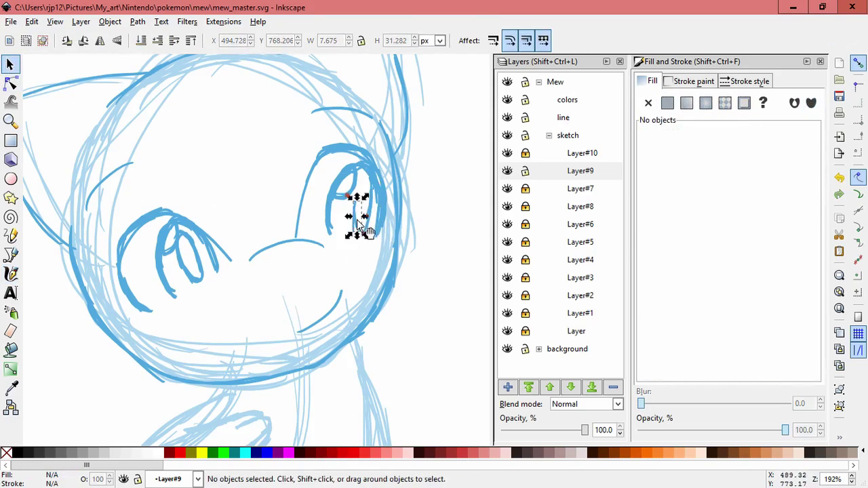
left_click(371, 219)
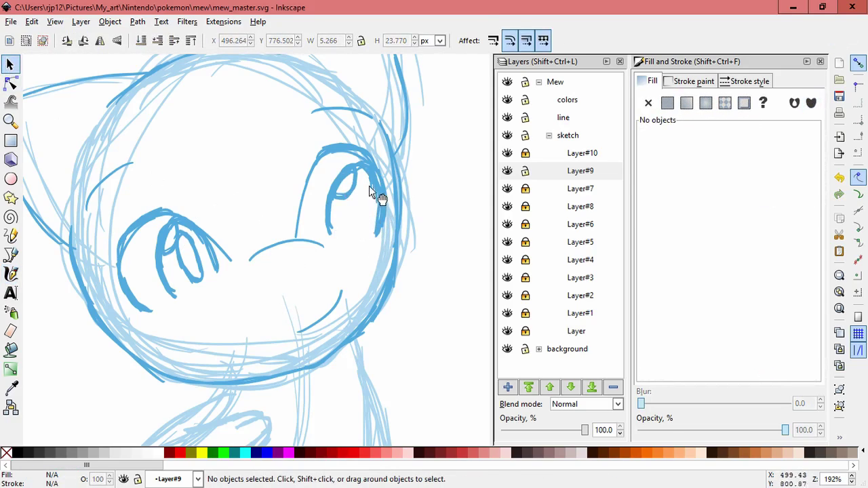
Delete the leftover pupil strokes below the right eye's highlight and the surplus stroke at the top of its iris.
left_click(360, 232)
left_click(359, 226)
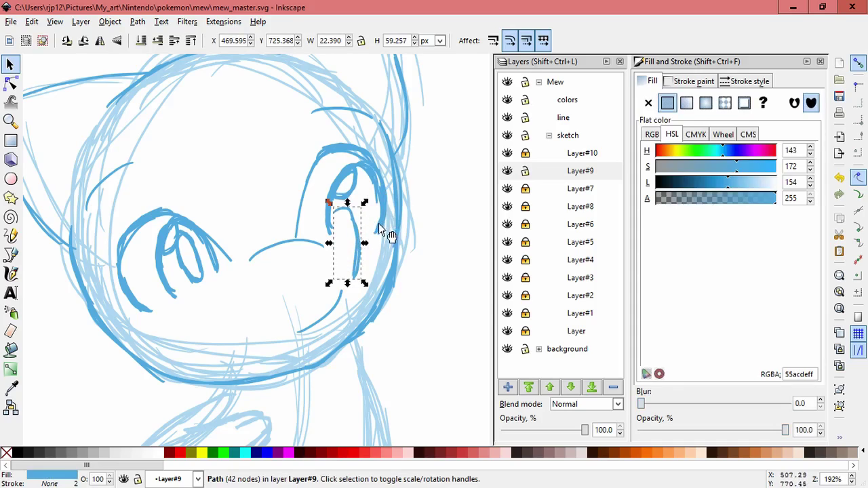
key("Delete")
left_click(376, 202)
key("Delete")
left_click(355, 261)
key("Delete")
left_click(357, 252)
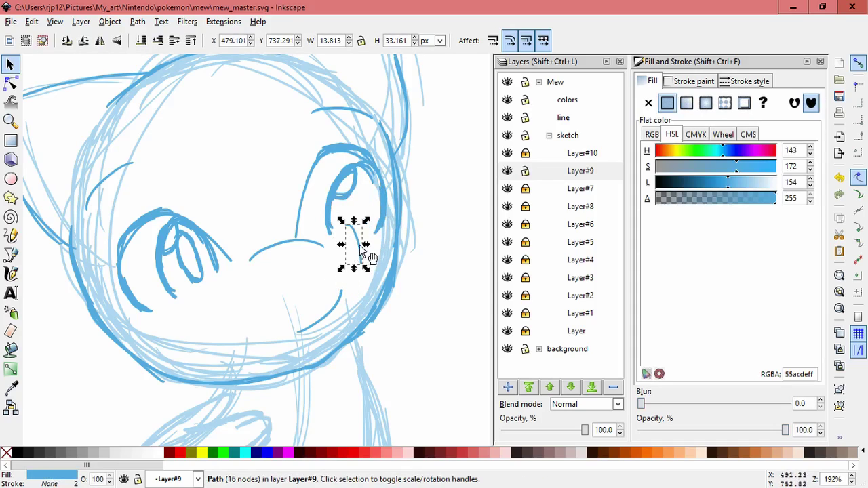
key("Delete")
left_click_drag(374, 157, 434, 112)
key("Delete")
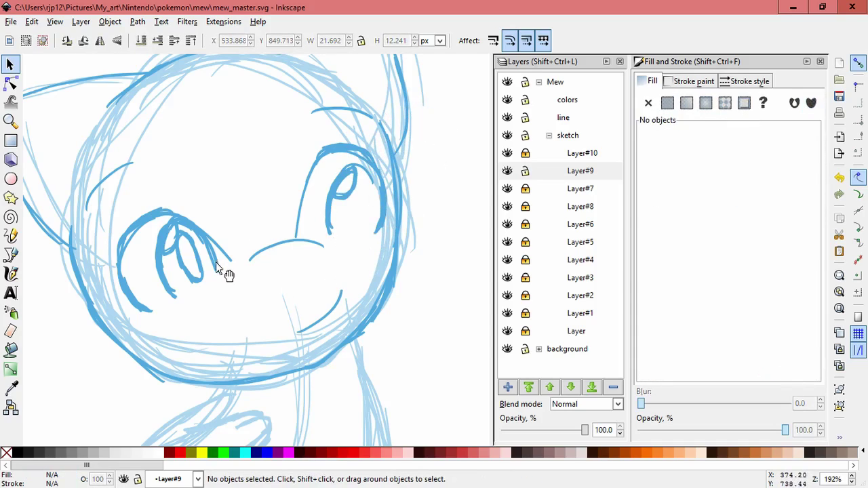
Delete the surplus strokes along the inner side of the left eye's iris.
key("Delete")
mouse_move(209, 240)
left_mouse_down()
mouse_move(243, 209)
mouse_move(229, 178)
left_mouse_up()
key("Delete")
left_click_drag(194, 228, 273, 173)
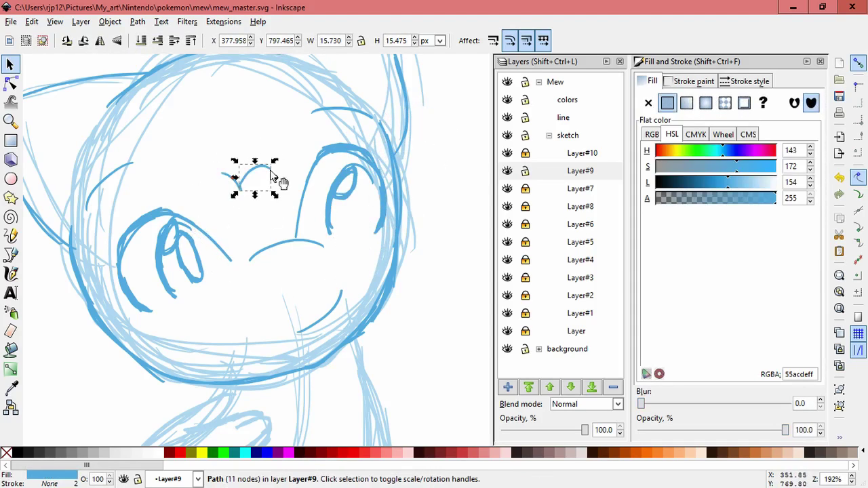
key("Delete")
left_click(234, 182)
key("Delete")
left_click_drag(192, 250, 246, 226)
key("Delete")
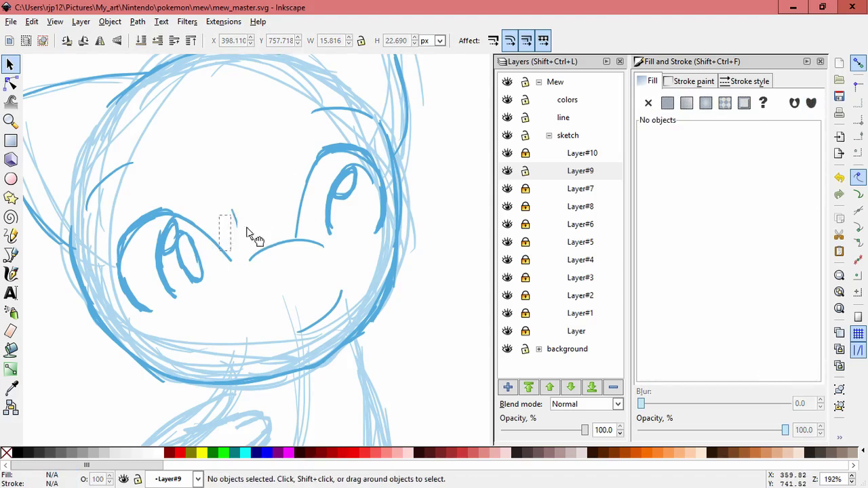
mouse_move(195, 250)
left_mouse_down()
mouse_move(224, 221)
mouse_move(209, 222)
mouse_move(210, 215)
left_mouse_up()
key("Delete")
key("Delete")
key("Delete")
Delete the pupil strokes inside the left eye's iris and the highlight strokes inside both irises.
left_click(199, 275)
key("Delete")
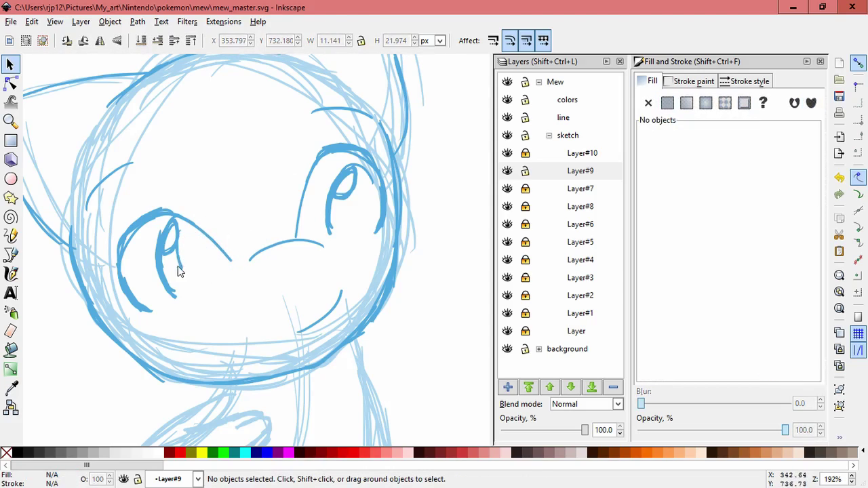
left_click(180, 264)
key("Escape")
left_click(179, 259)
key("Delete")
left_click_drag(179, 250, 267, 197)
key("Delete")
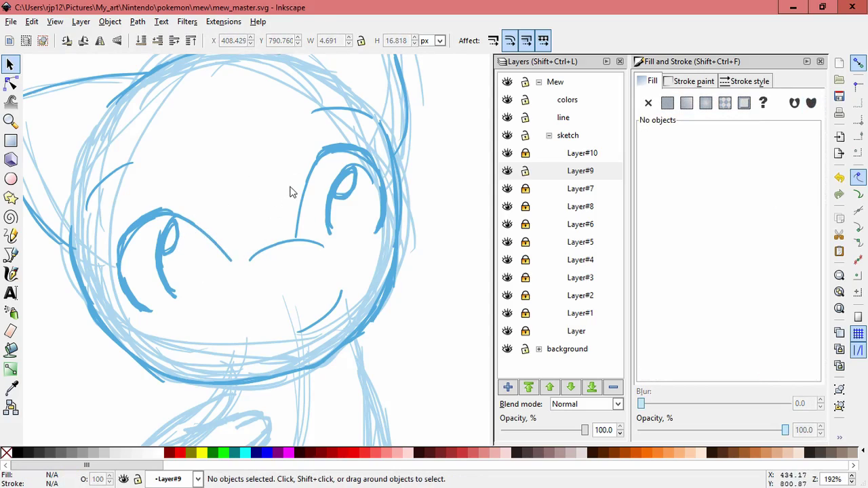
left_click(182, 245)
key("Delete")
left_click(354, 197)
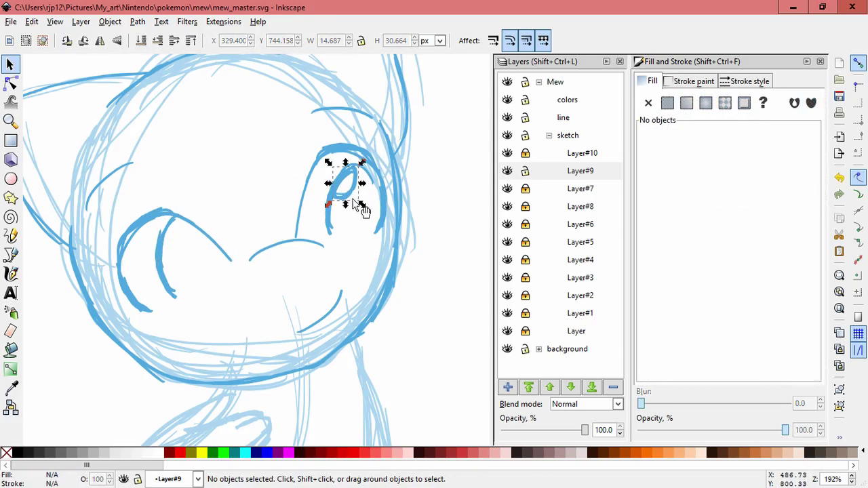
key("Delete")
Redraw the inner curve of the left eye's iris and the outer curve of the right eye's iris with calligraphic strokes.
left_click(10, 273)
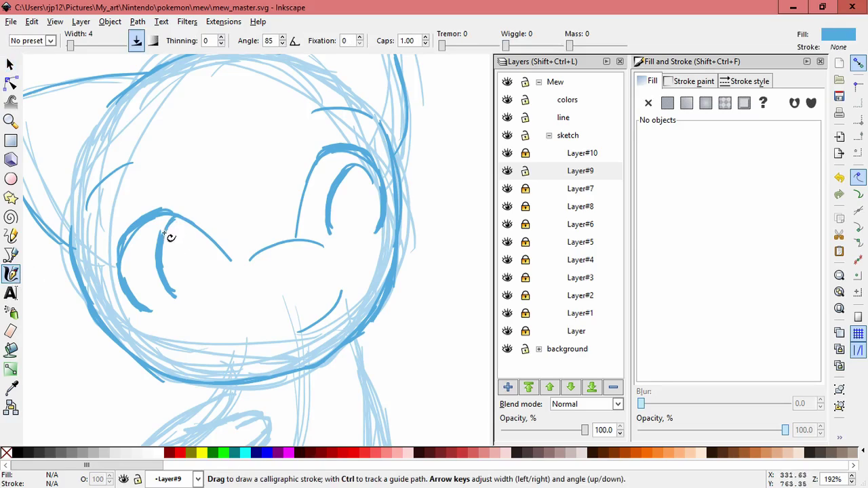
mouse_move(173, 229)
left_mouse_down()
mouse_move(217, 253)
mouse_move(214, 268)
mouse_move(207, 236)
left_mouse_up()
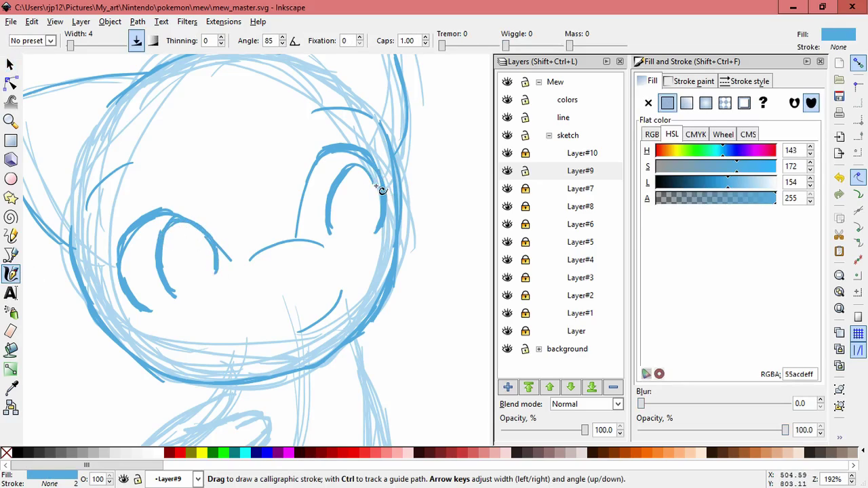
left_click_drag(371, 173, 387, 202)
Add a new sketch layer directly above Layer#9.
left_click(507, 387)
left_click(479, 292)
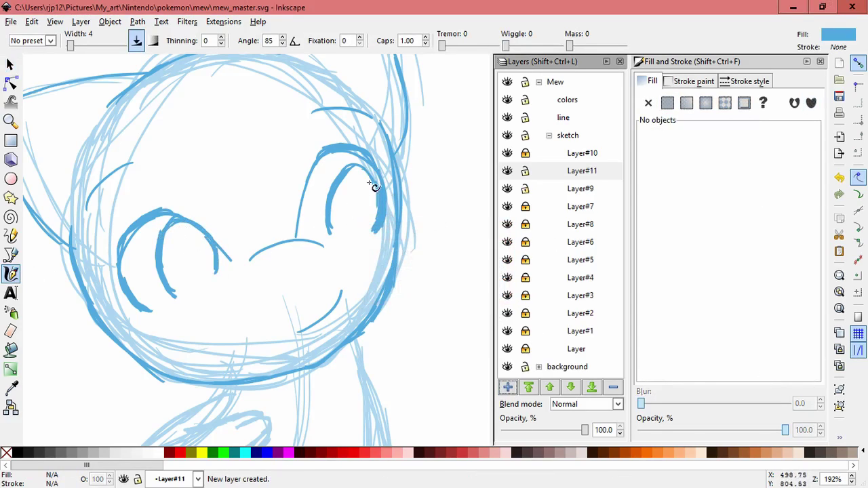
Try drawing a narrow oval pupil inside the right eye's iris, and undo the strokes.
mouse_move(360, 189)
left_mouse_down()
mouse_move(352, 225)
mouse_move(368, 224)
mouse_move(362, 189)
left_mouse_up()
left_click_drag(353, 226, 353, 198)
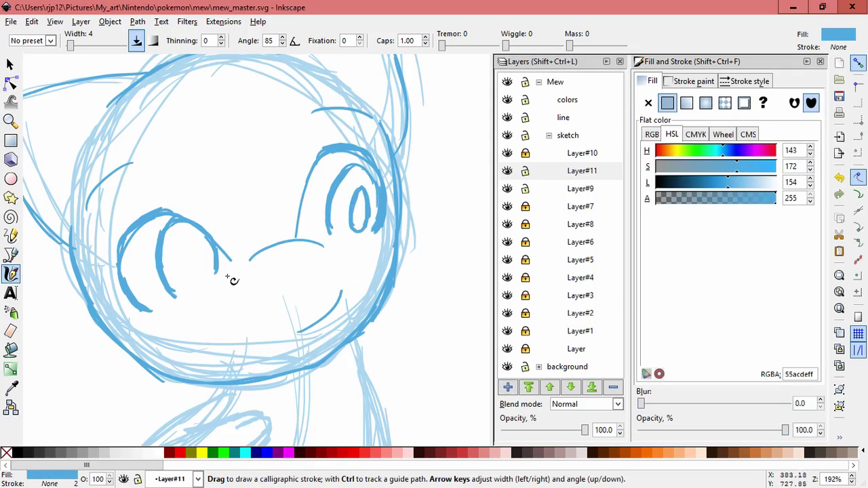
left_click_drag(209, 232, 313, 243)
key("ctrl+z")
key("ctrl+z")
key("ctrl+z")
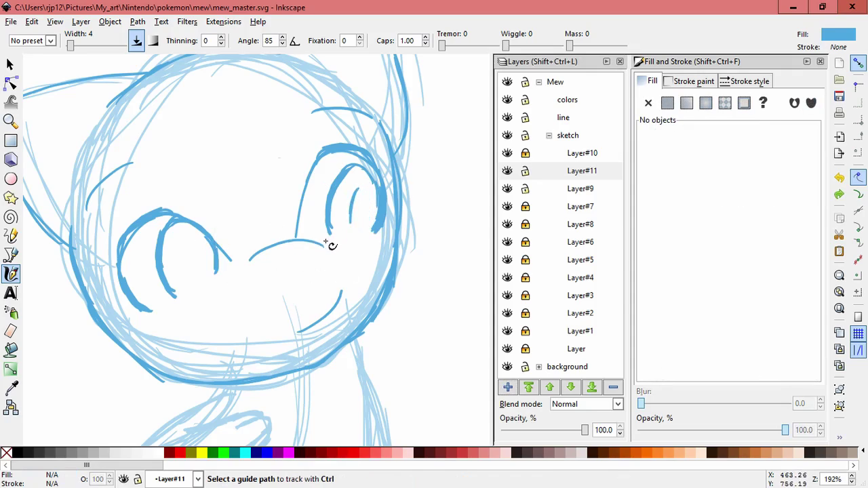
Move all of the right eye's iris strokes toward the nose, to about X 452 and Y 759 px.
key("s")
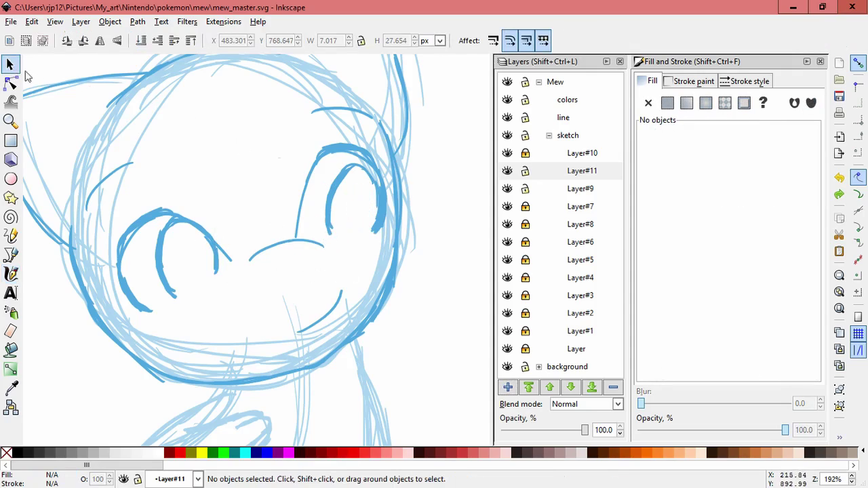
left_click_drag(281, 140, 430, 266)
left_click_drag(364, 177, 345, 175)
left_click(354, 182)
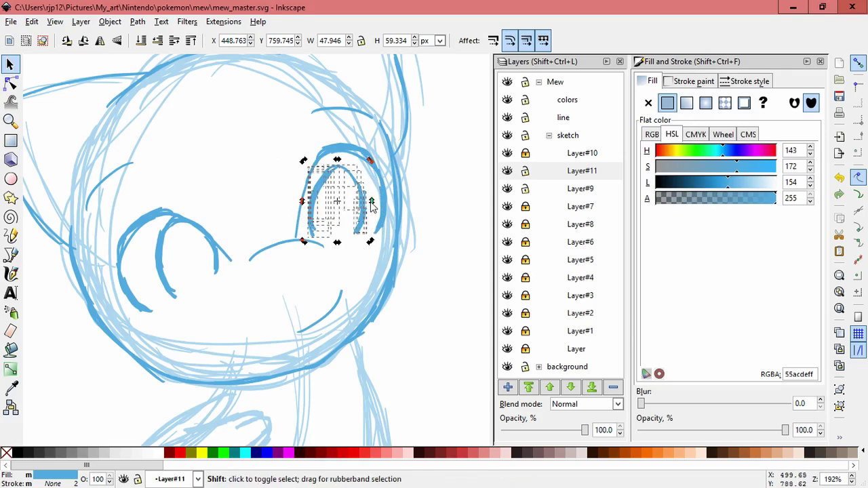
left_click_drag(372, 201, 373, 195)
left_click_drag(364, 202, 377, 207)
left_click(323, 286)
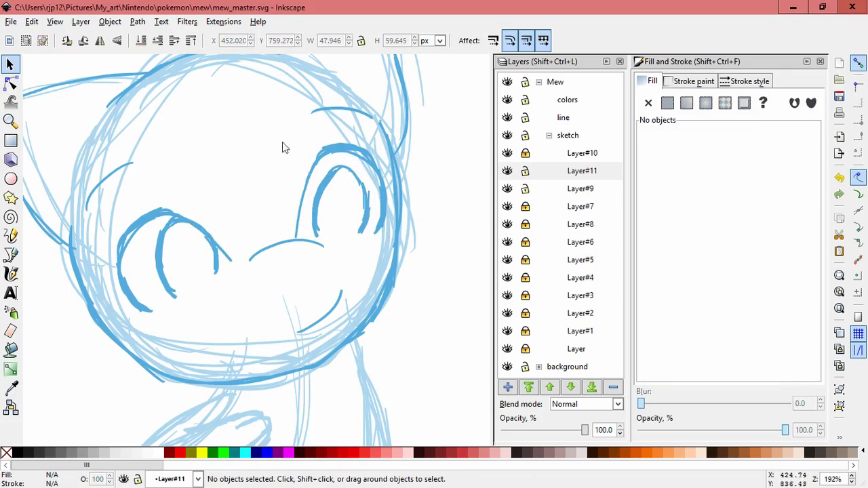
Adjust the arc stroke at the top of the right eye's iris to about X 465 and Y 801 px.
left_click(392, 151)
left_click(367, 173)
left_click(358, 176)
left_click_drag(363, 177, 368, 182)
left_click(339, 217)
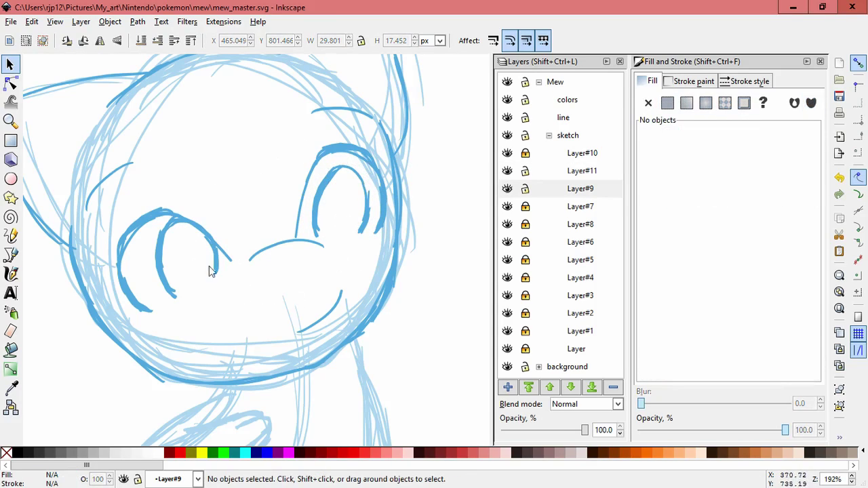
Draw a round highlight at the top of the right eye's iris with calligraphic strokes, undoing the surplus ones.
left_click(11, 274)
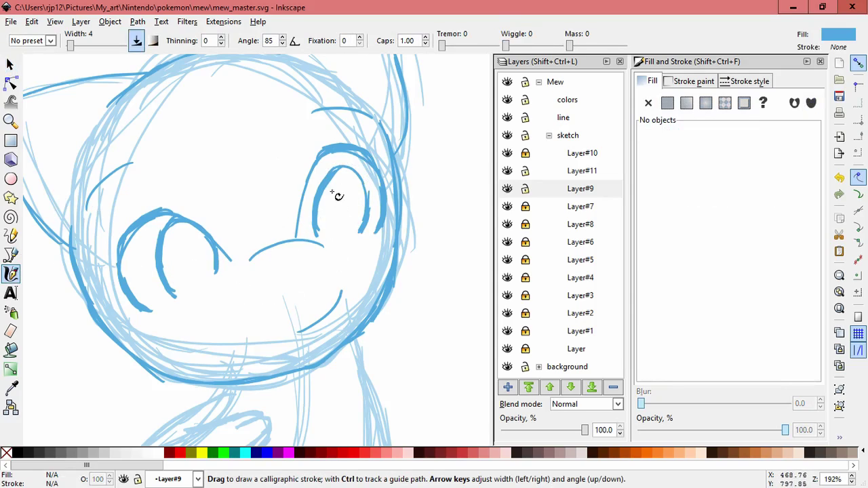
mouse_move(347, 170)
left_mouse_down()
mouse_move(323, 202)
mouse_move(344, 175)
mouse_move(350, 188)
mouse_move(354, 178)
mouse_move(349, 194)
mouse_move(359, 173)
left_mouse_up()
key("ctrl+z")
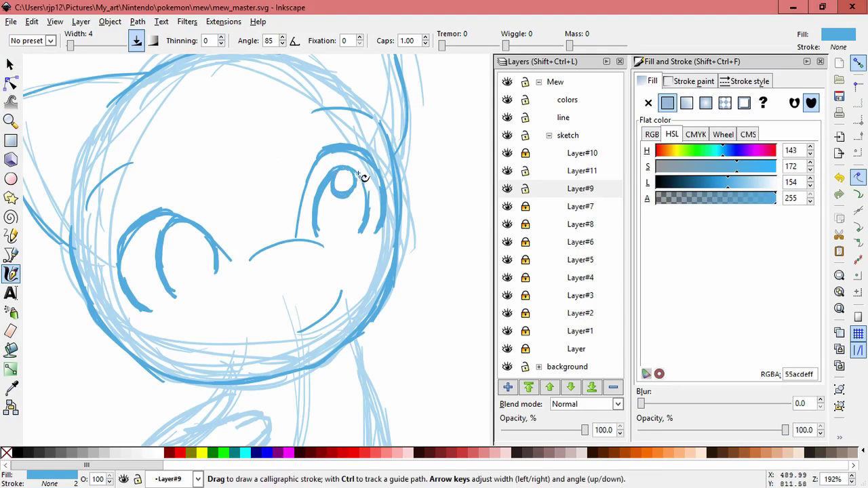
key("Escape")
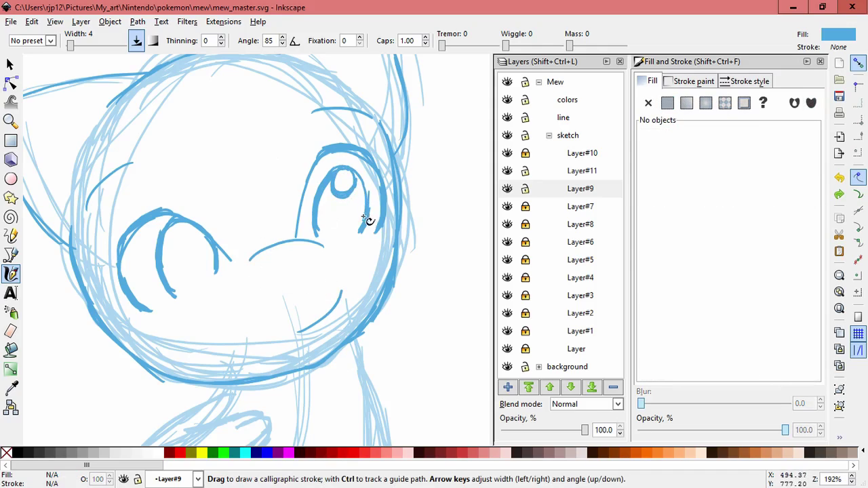
key("ctrl+z")
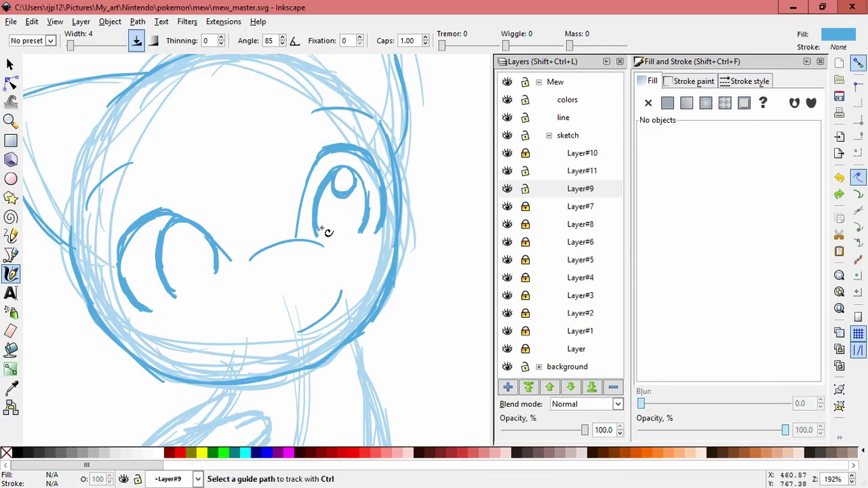
key("ctrl+shift+z")
Try moving a side stroke of the right eye's iris, undo the move, and briefly hide Layer#9 to check its contents.
key("s")
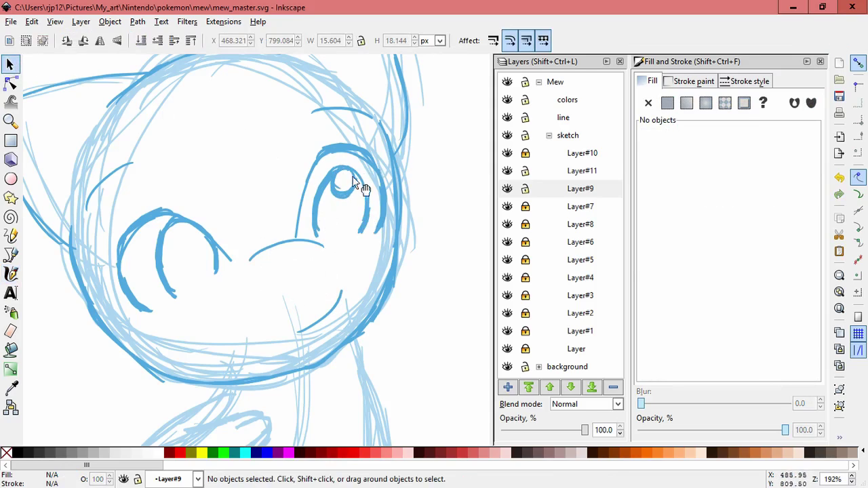
left_click_drag(426, 149, 307, 213)
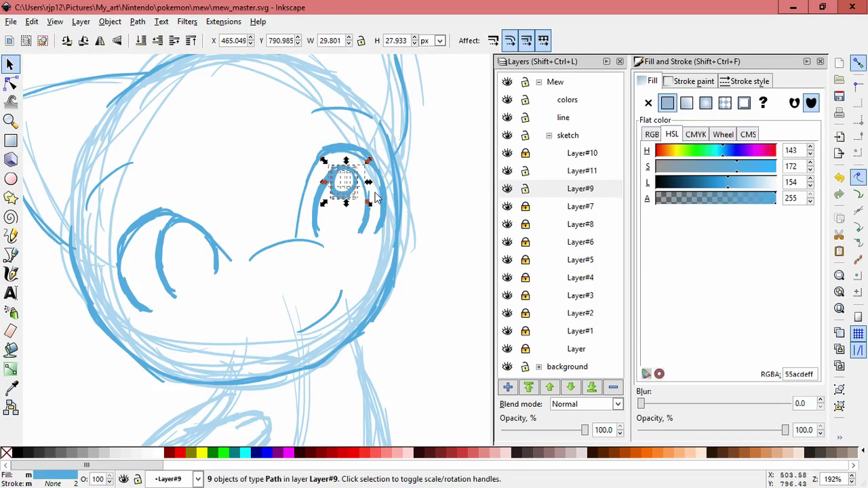
left_click(375, 194)
left_click_drag(367, 185, 394, 172)
key("ctrl+z")
left_click(510, 191)
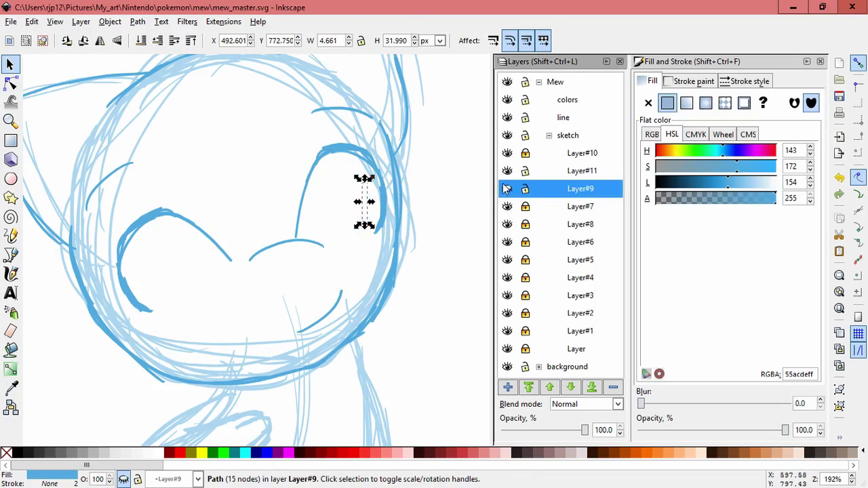
key("Escape")
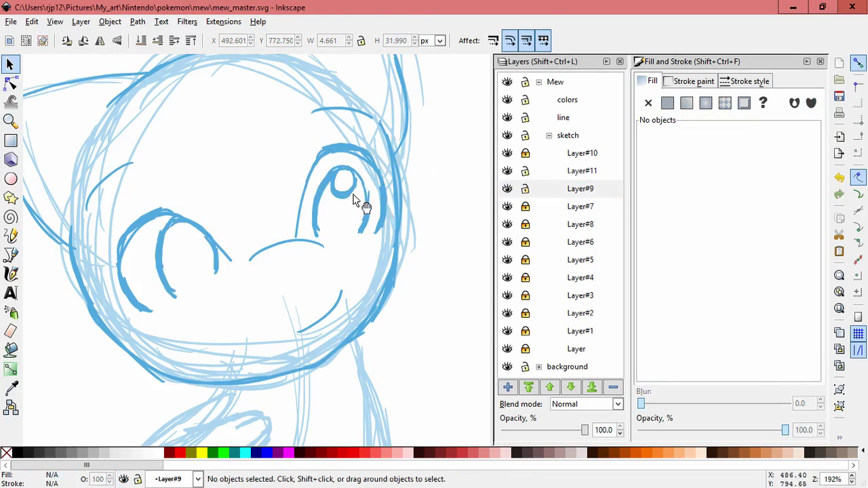
Cut the right eye's round highlight, lock Layer#9, paste the highlight in place on Layer#11, and shift it slightly toward the nose.
left_click_drag(358, 202, 323, 160)
key("Delete")
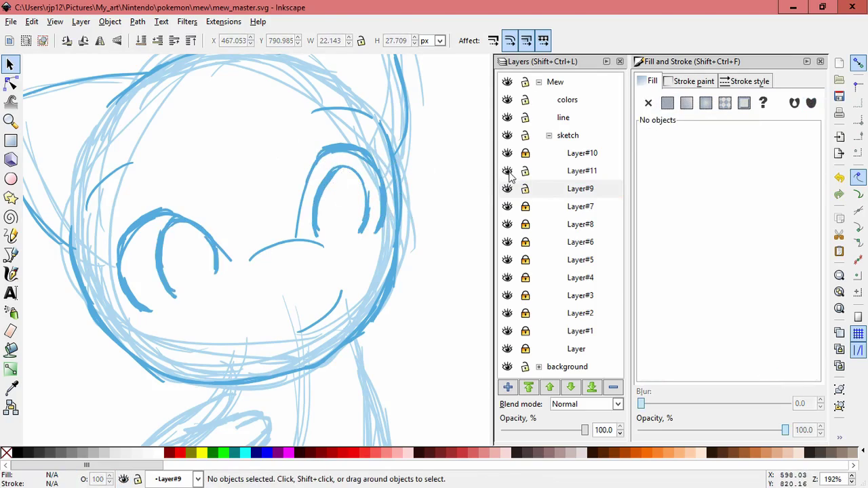
left_click(546, 173)
left_click(32, 21)
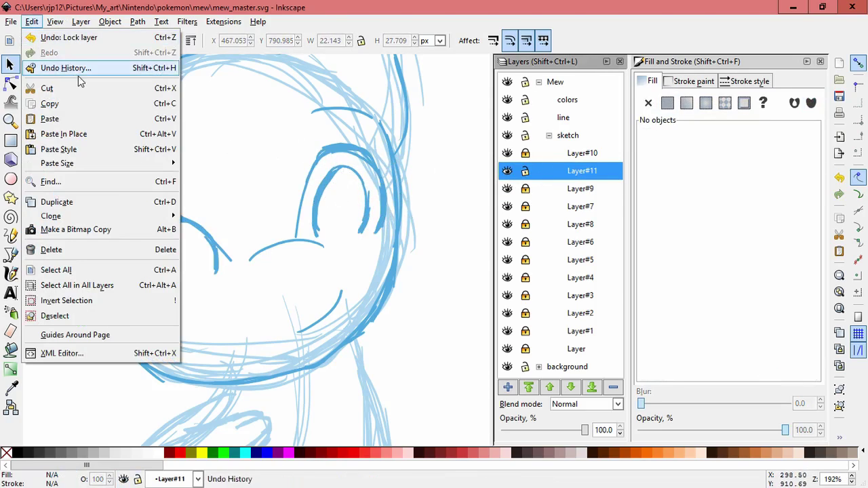
left_click(54, 132)
mouse_move(360, 194)
left_mouse_down()
mouse_move(361, 186)
mouse_move(352, 195)
left_mouse_up()
key("Escape")
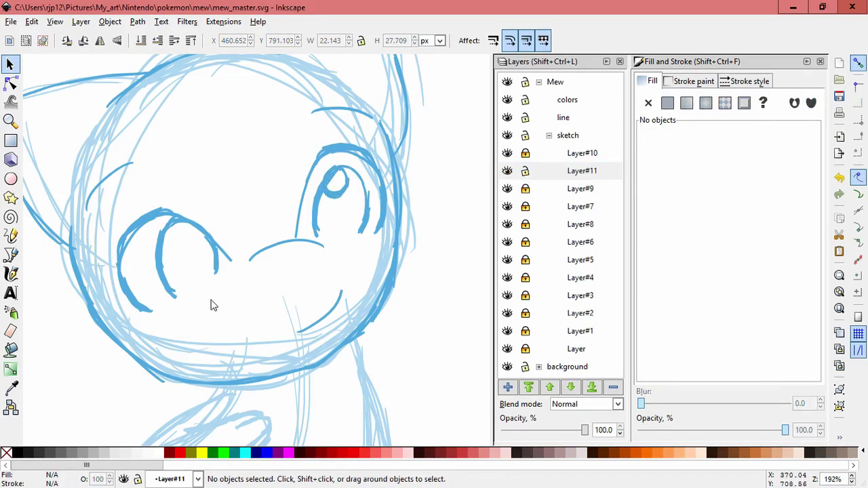
Unlock Layer#9 and delete all of the left eye's iris strokes.
left_click(525, 190)
left_click_drag(240, 294, 143, 198)
left_click_drag(273, 327, 111, 180)
key("Delete")
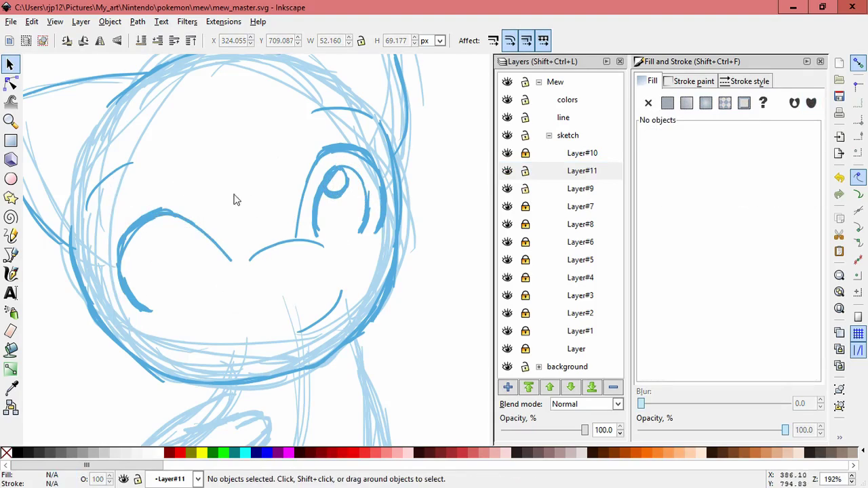
Duplicate the right eye's iris and highlight, place the copy inside the left eye, and flip it horizontally.
left_click_drag(458, 205, 286, 122)
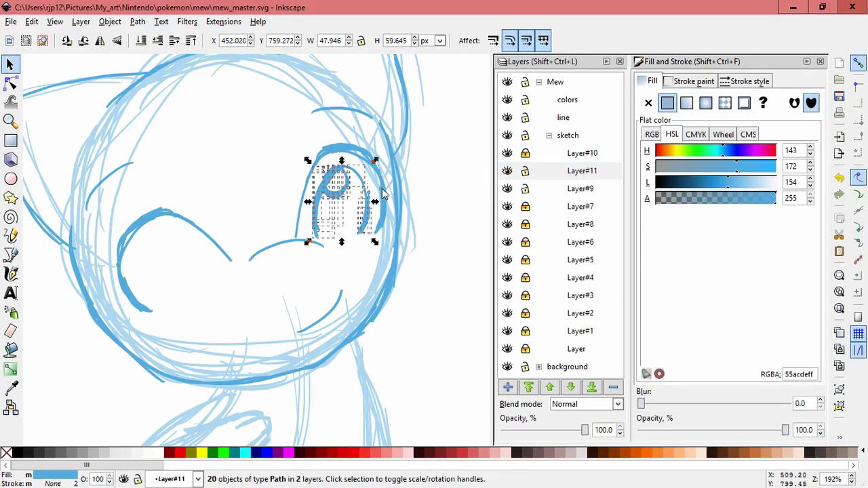
key("ctrl+d")
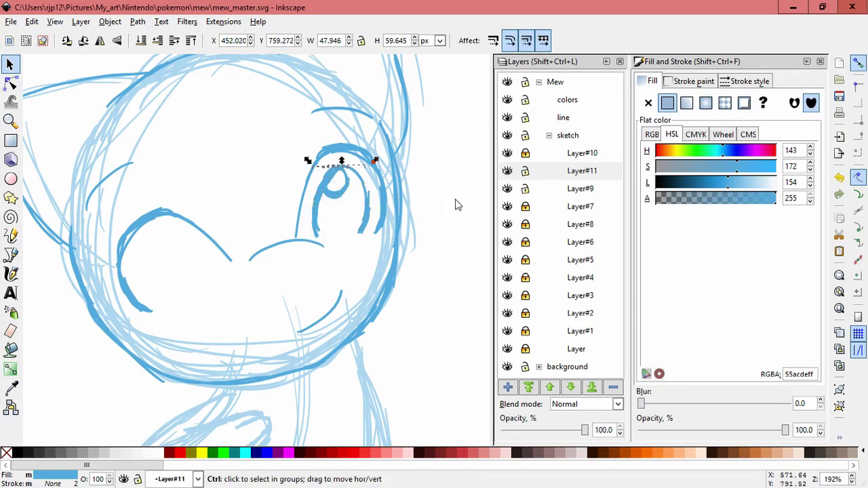
left_click_drag(374, 194, 217, 245)
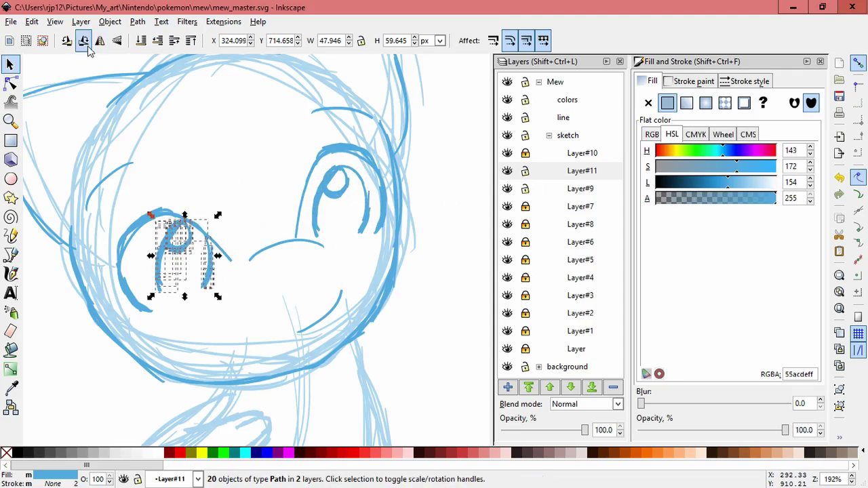
left_click(83, 40)
key("ctrl+z")
left_click(100, 41)
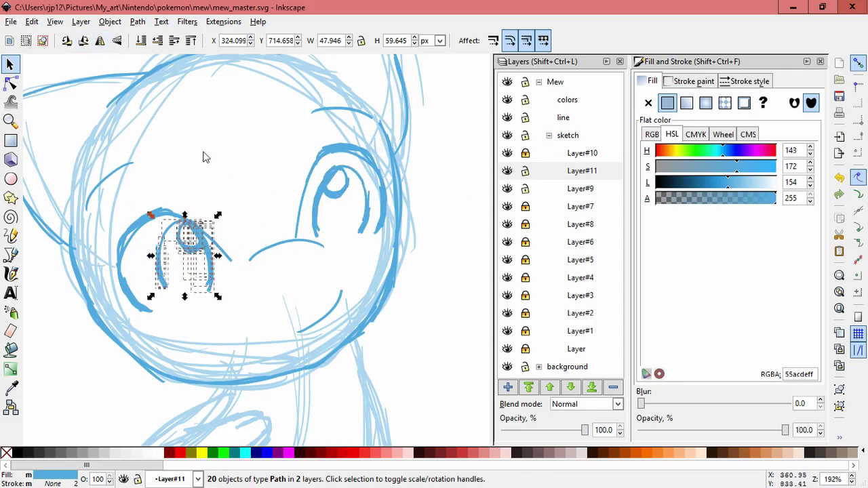
Rotate the copied iris to follow the left eye's lid, and move its highlight to the iris's outer edge.
left_click(209, 279)
left_click_drag(220, 219, 205, 200)
left_click_drag(220, 270, 231, 246)
left_click(285, 299)
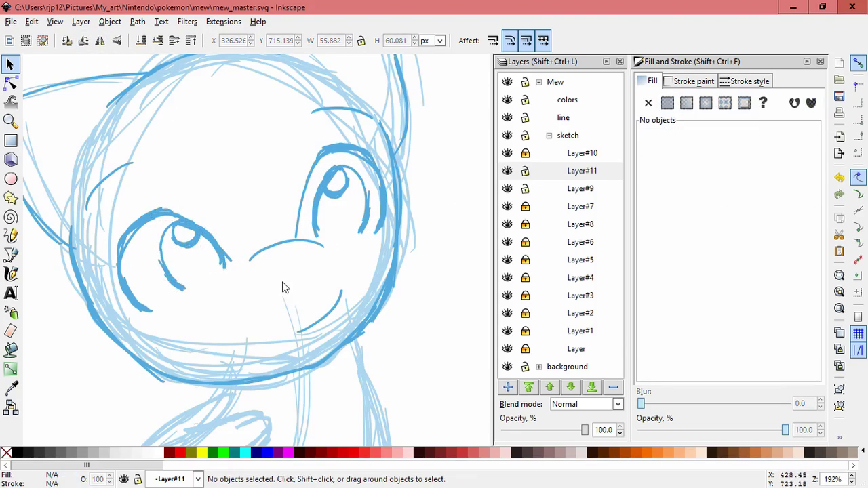
mouse_move(193, 239)
left_mouse_down()
mouse_move(185, 271)
mouse_move(197, 236)
mouse_move(169, 216)
mouse_move(184, 251)
mouse_move(176, 239)
left_mouse_up()
left_click(221, 334)
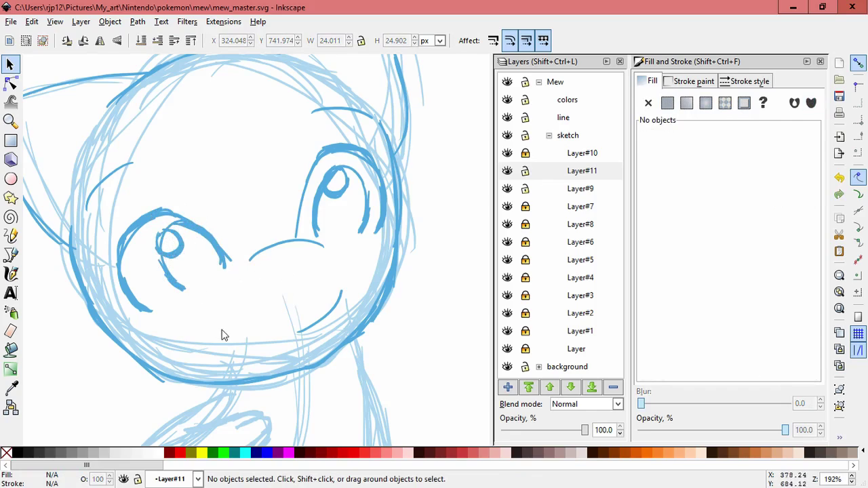
Lock Layer#11.
scroll(228, 329, "down", 3)
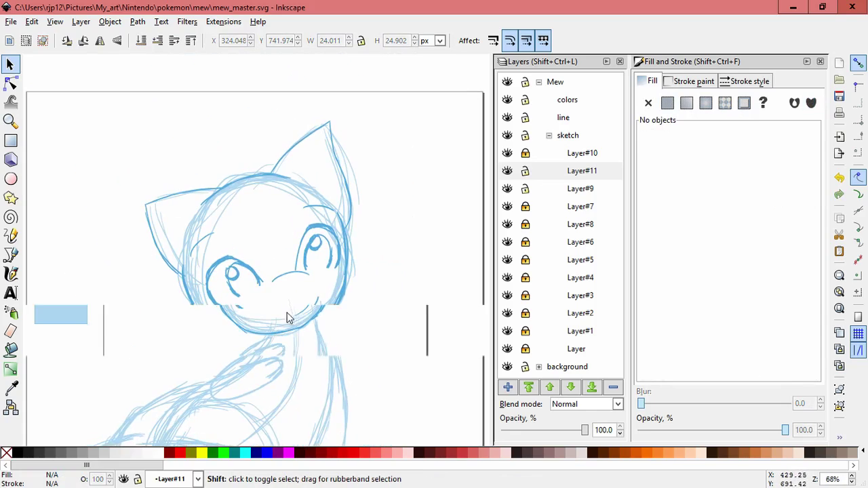
left_click_drag(358, 273, 364, 268)
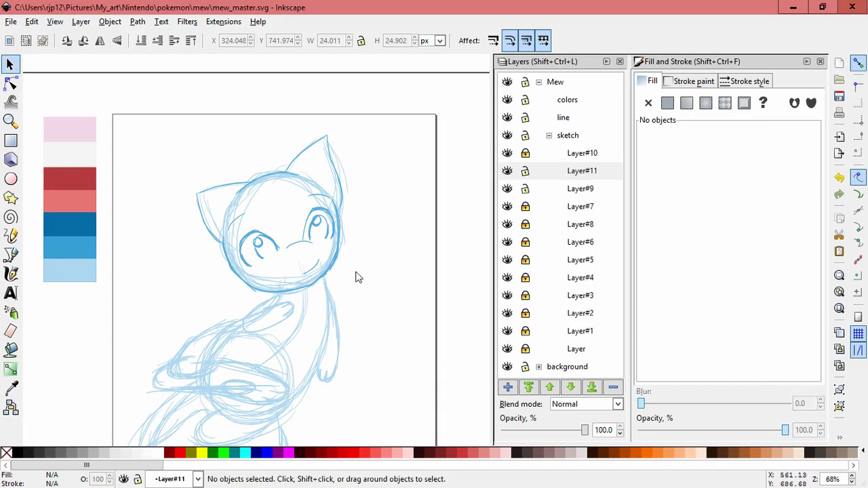
scroll(328, 292, "up", 1)
left_click(525, 171)
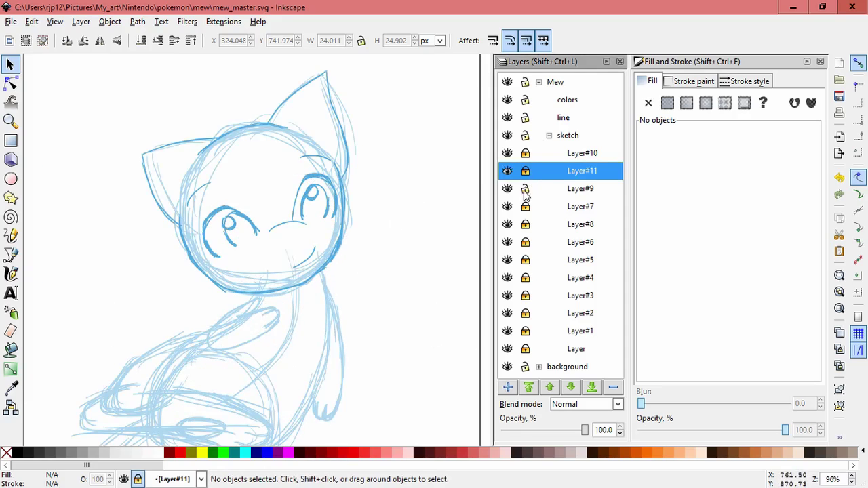
Lock Layer#9, unlock Layer#10, slightly adjust its head outline strokes, and save the drawing.
left_click(525, 190)
left_click(508, 154)
left_click(524, 156)
mouse_move(373, 349)
left_mouse_down()
mouse_move(208, 262)
mouse_move(166, 150)
left_mouse_up()
left_click(325, 287)
left_click_drag(262, 299, 270, 303)
left_click(383, 247)
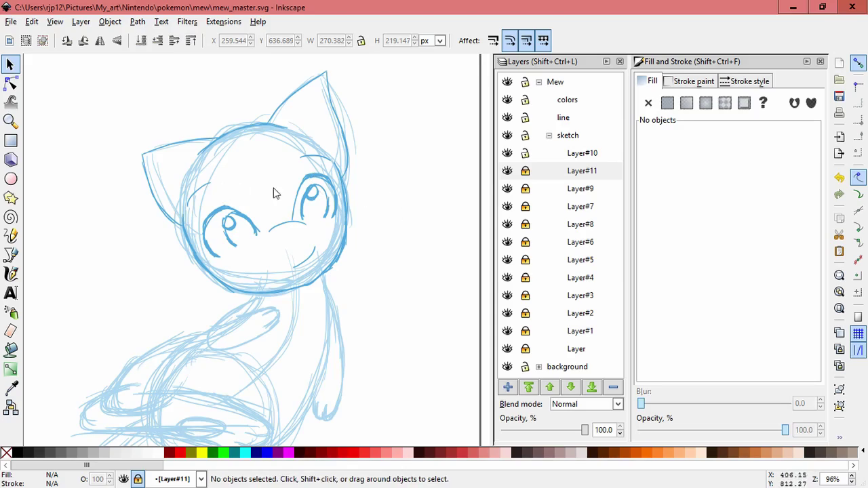
key("ctrl+s")
Check the contents of Layer#10, Layer#11, Layer#9, Layer#7 and Layer#8 by toggling their visibility, and unlock the four that are locked.
left_click(513, 171)
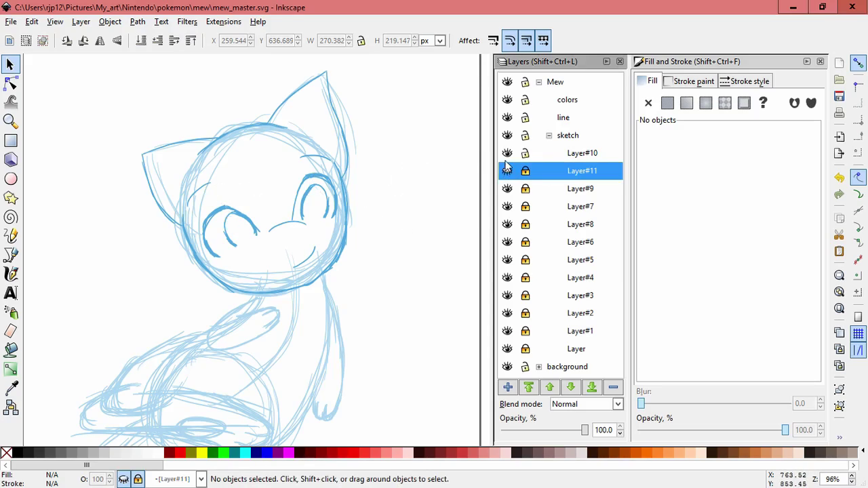
left_click(508, 189)
left_click(508, 206)
left_click(508, 224)
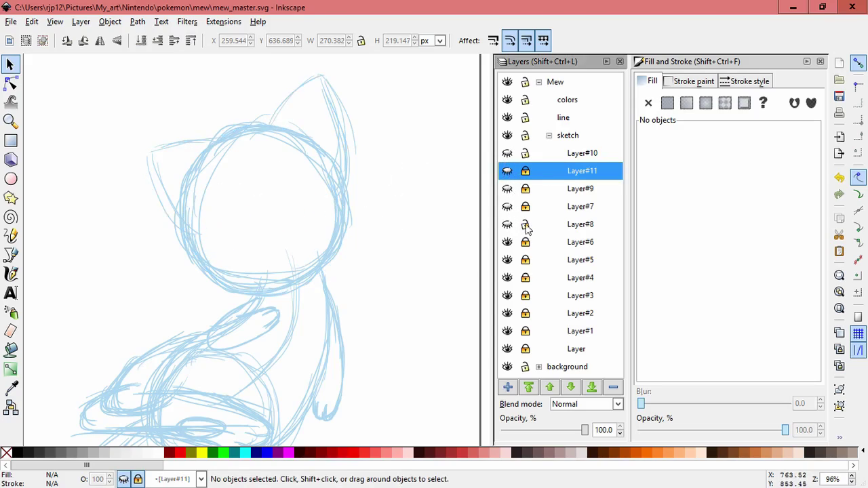
left_click(526, 171)
left_click(508, 153)
left_click(507, 171)
left_click(507, 188)
left_click(507, 206)
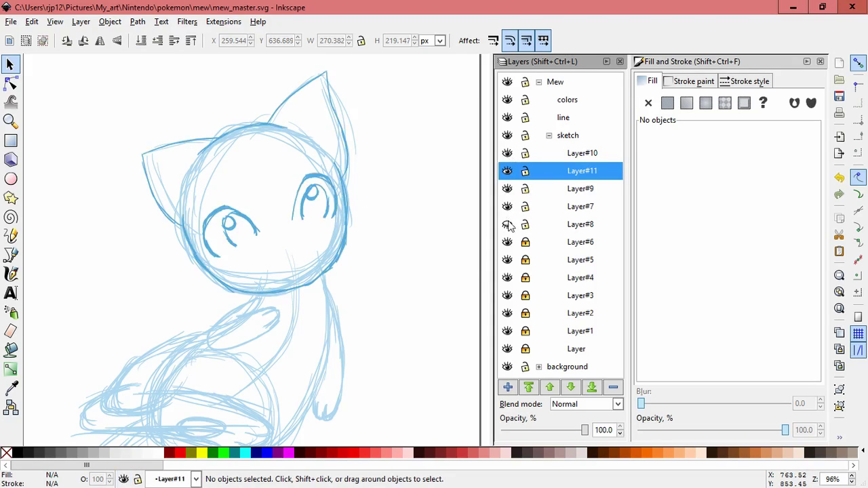
left_click(508, 224)
Copy all the darker blue head, ear and face strokes, and make the line layer current.
left_click_drag(74, 58, 417, 276)
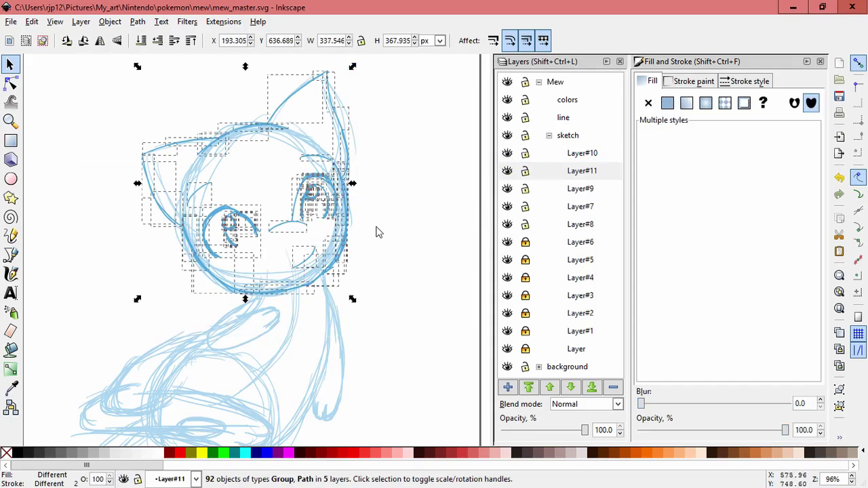
key("ctrl")
key("ctrl")
left_click(565, 121)
left_click(32, 21)
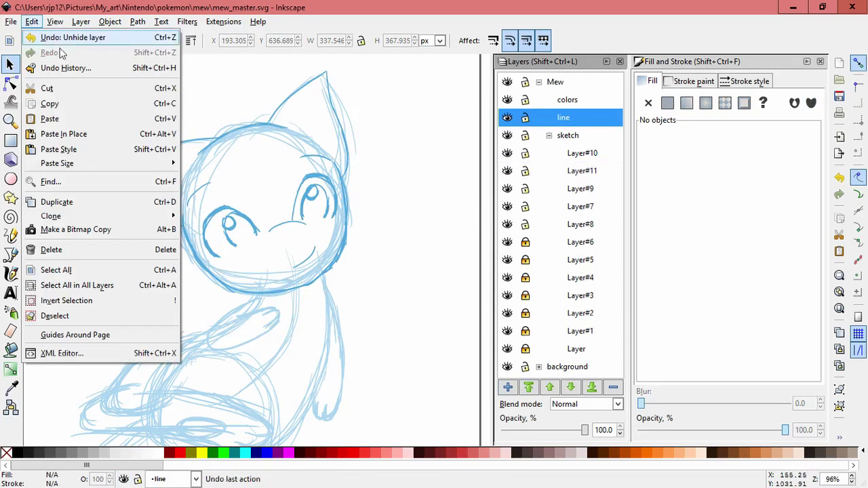
left_click(370, 133)
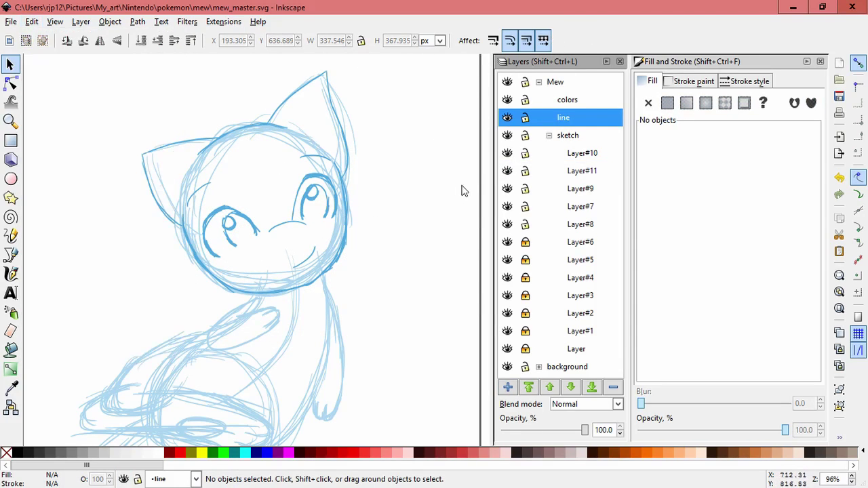
Add a sublayer inside the line layer and paste the copied head and face strokes in place on it.
key("shift+ctrl+n")
left_click(482, 269)
left_click(451, 313)
left_click(486, 290)
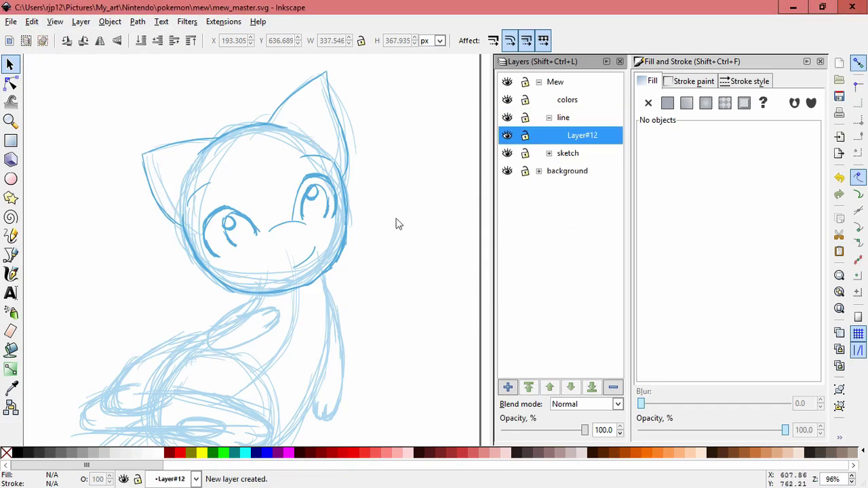
left_click(32, 21)
left_click(68, 134)
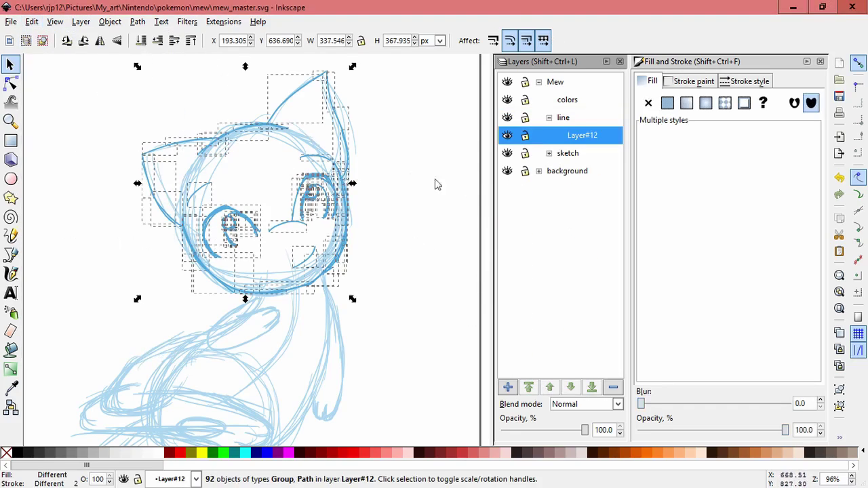
Hide Layer#10, Layer#11, Layer#9, Layer#7 and Layer#8 in the sketch group, and collapse the group.
left_click(549, 154)
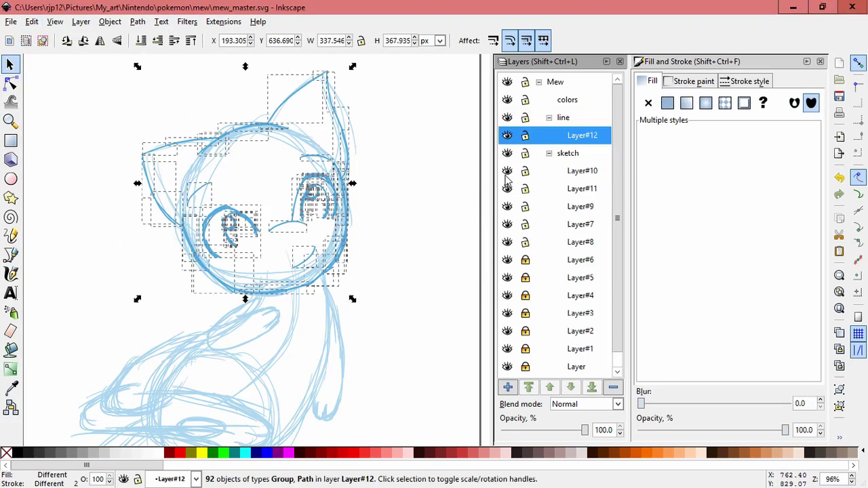
left_click(508, 136)
left_click(507, 207)
left_click(508, 224)
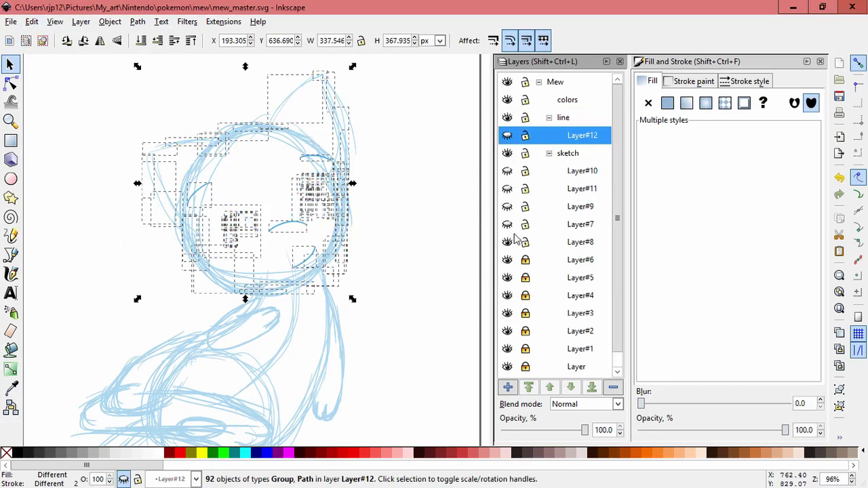
left_click(507, 242)
left_click(507, 136)
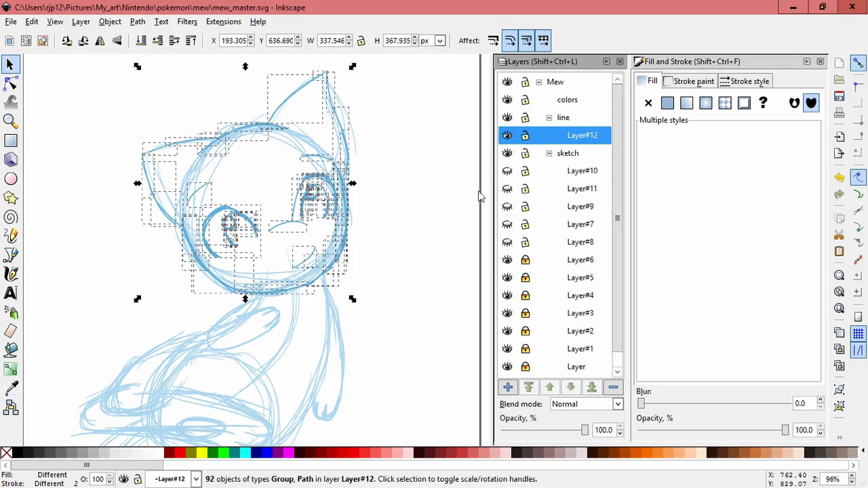
left_click(384, 277)
key("space")
left_click_drag(260, 368, 353, 281)
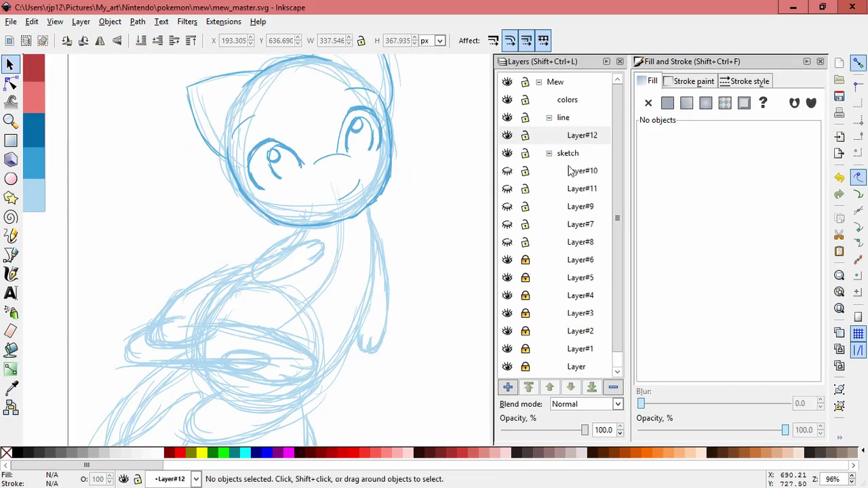
left_click(549, 153)
scroll(224, 246, "up", 2)
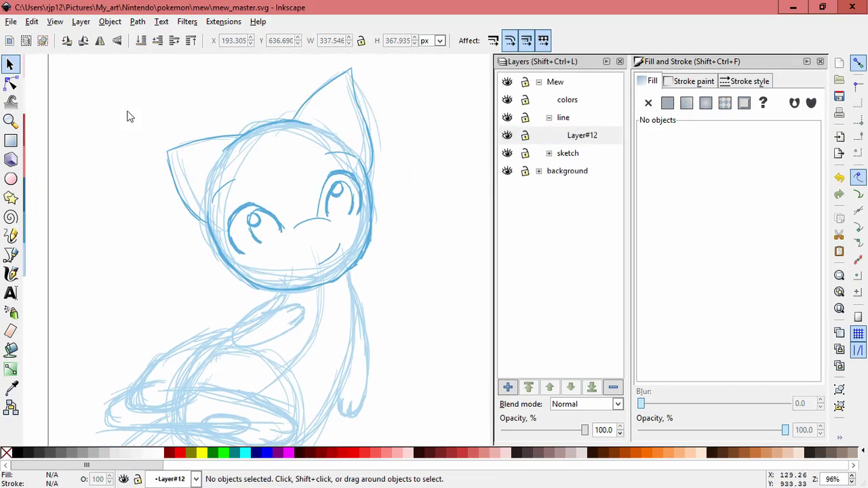
Fill all the pasted head, ear and face strokes on Layer#12 with black.
left_click_drag(112, 61, 452, 336)
left_click(15, 452)
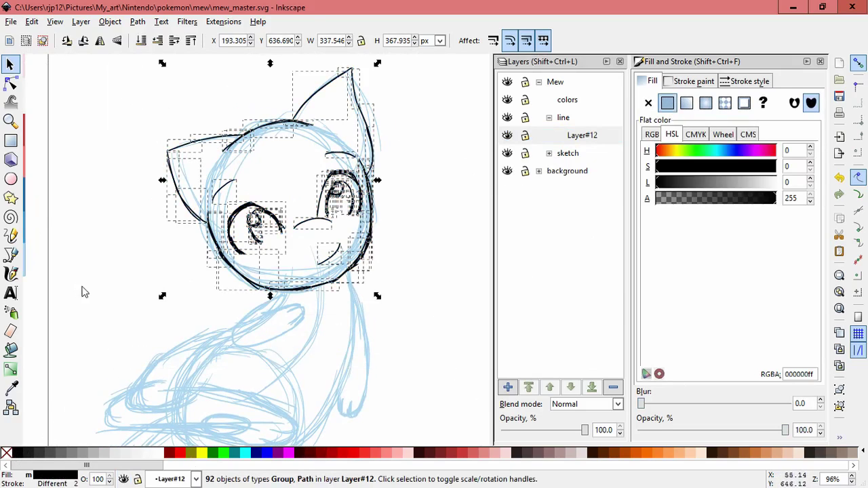
left_click(81, 292)
Rotate the nose curve between the eyes and shift it slightly toward the right eye.
scroll(377, 230, "up", 1)
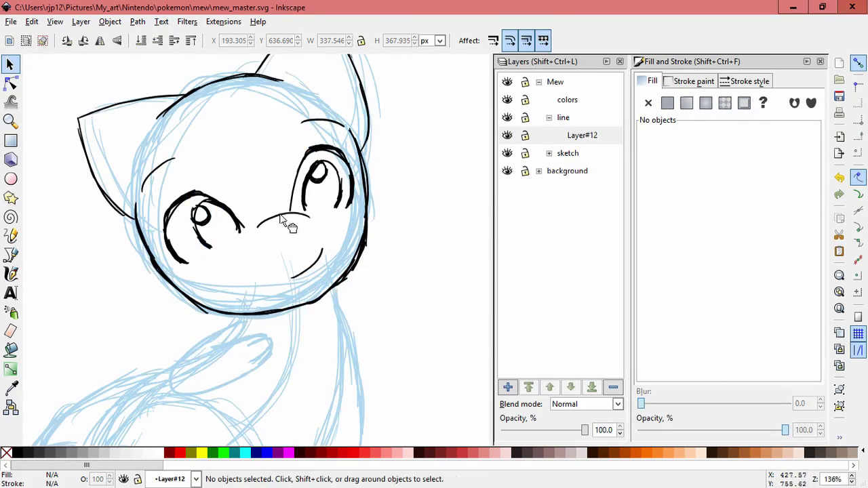
left_click(289, 227)
mouse_move(253, 238)
left_mouse_down()
mouse_move(238, 244)
mouse_move(249, 245)
left_mouse_up()
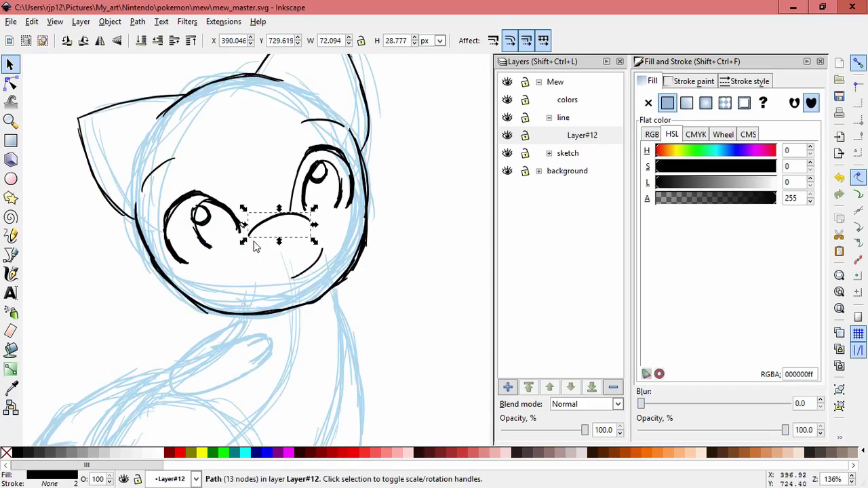
left_click(311, 221)
left_click_drag(315, 209, 321, 221)
left_click_drag(304, 226, 315, 221)
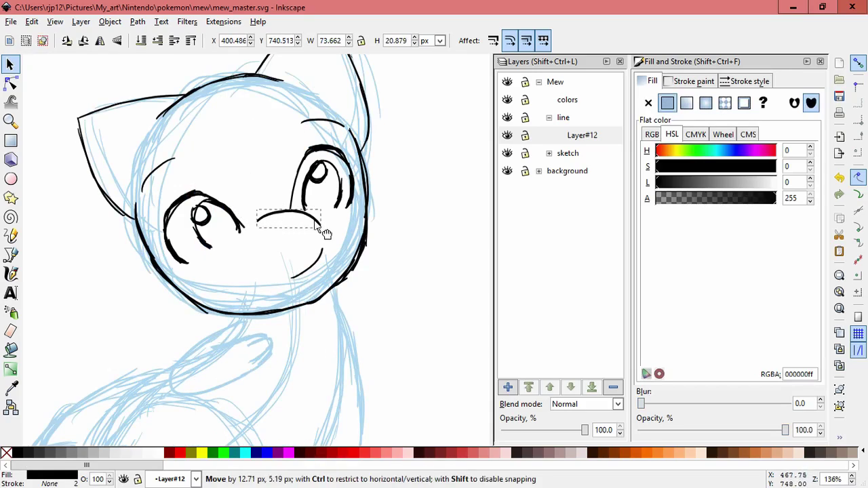
Fine-tune the nose curve's rotation and position so both ends sit level, and undo its last move.
left_click(285, 226)
left_click_drag(256, 236, 261, 243)
mouse_move(321, 231)
left_mouse_down()
mouse_move(310, 232)
mouse_move(323, 238)
left_mouse_up()
left_click(271, 226)
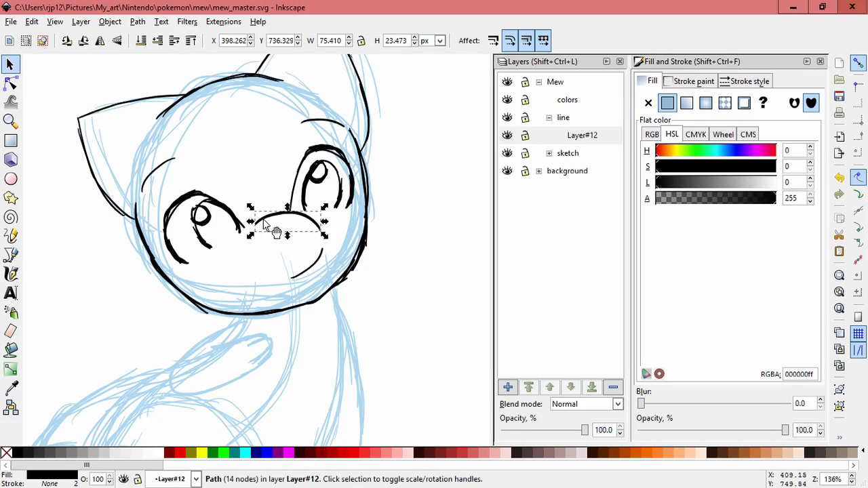
left_click_drag(250, 235, 254, 244)
left_click_drag(315, 235, 305, 223)
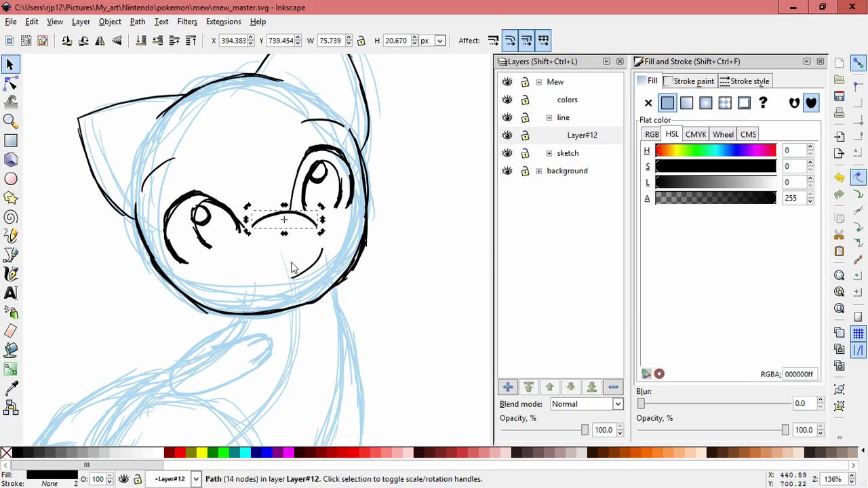
key("Escape")
key("ctrl+z")
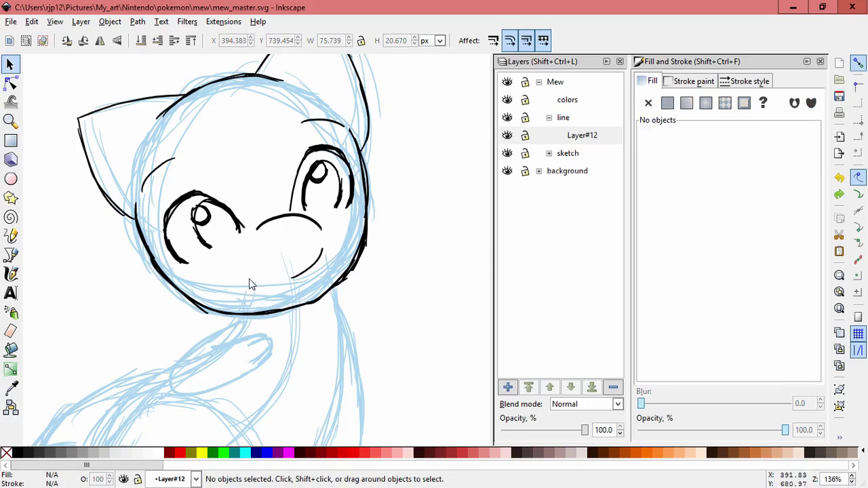
Nudge the nose curve slightly to the right and move the mouth curve right toward the cheek.
left_click(316, 224)
left_click(316, 224)
left_click_drag(326, 234, 329, 230)
key("Escape")
left_click_drag(313, 264, 320, 264)
key("Escape")
Add a new layer above Layer#12 in the line group and activate the Calligraphy tool for inking the neck area.
key("space")
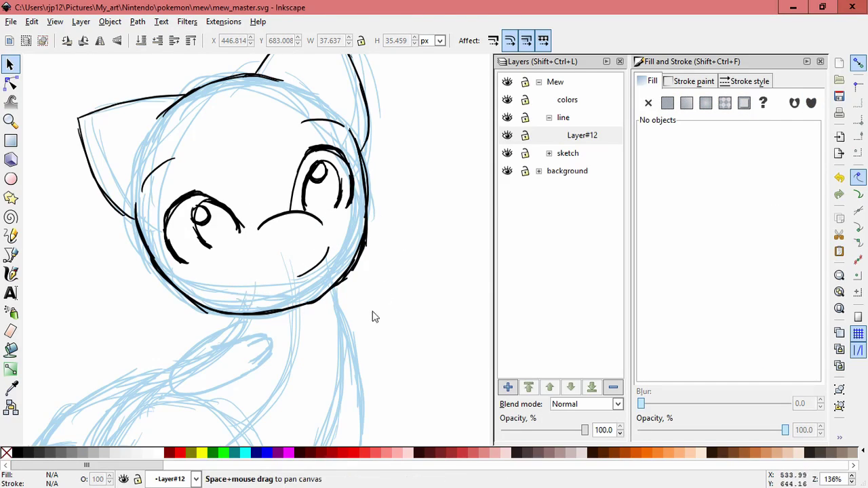
left_click_drag(373, 313, 369, 263)
left_click(508, 386)
key("Return")
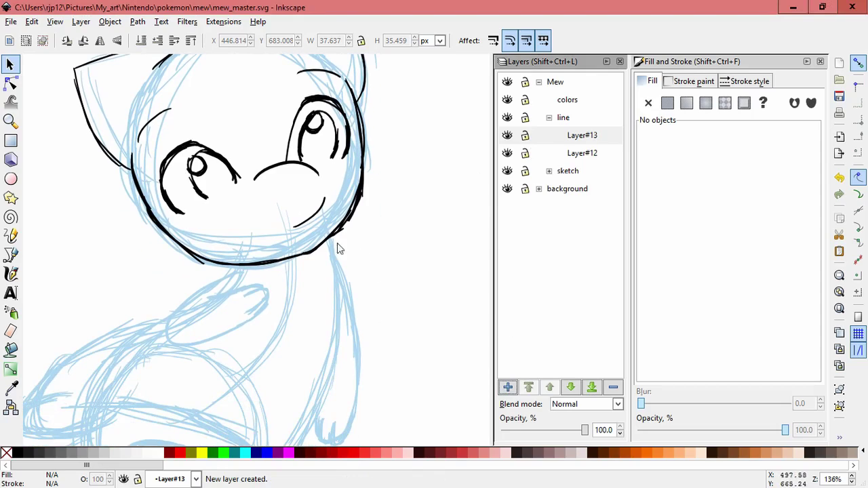
left_click(11, 273)
scroll(297, 291, "up", 1, "ctrl")
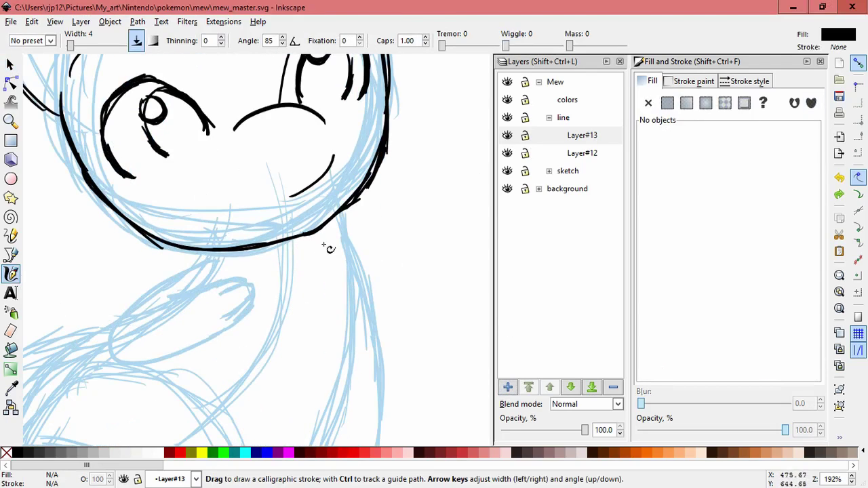
Ink the outer edge of Mew's hanging arm over the sketch, from under the head down to the paw.
mouse_move(343, 211)
left_mouse_down()
mouse_move(394, 411)
mouse_move(383, 186)
mouse_move(395, 244)
mouse_move(377, 327)
left_mouse_up()
key("space")
scroll(375, 327, "up", 1)
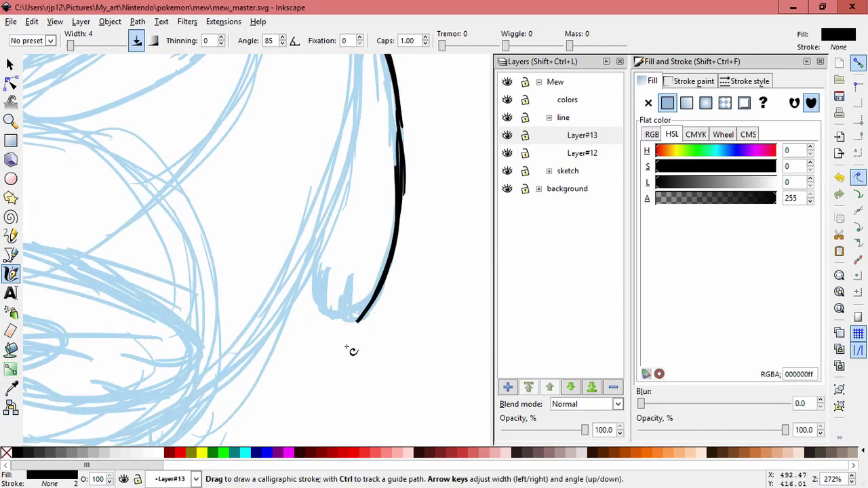
Ink the rounded fingers at the end of the hanging arm with short curved strokes.
left_click_drag(343, 288, 358, 325)
left_click_drag(312, 271, 322, 311)
key("ctrl+z")
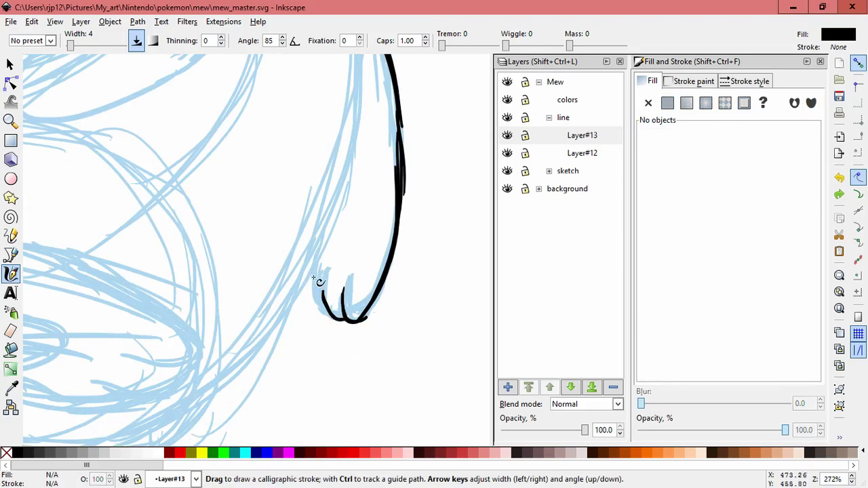
left_click_drag(312, 273, 325, 310)
Ink the upper part of the hanging arm's inner edge, undoing and redrawing the faulty strokes.
key("space")
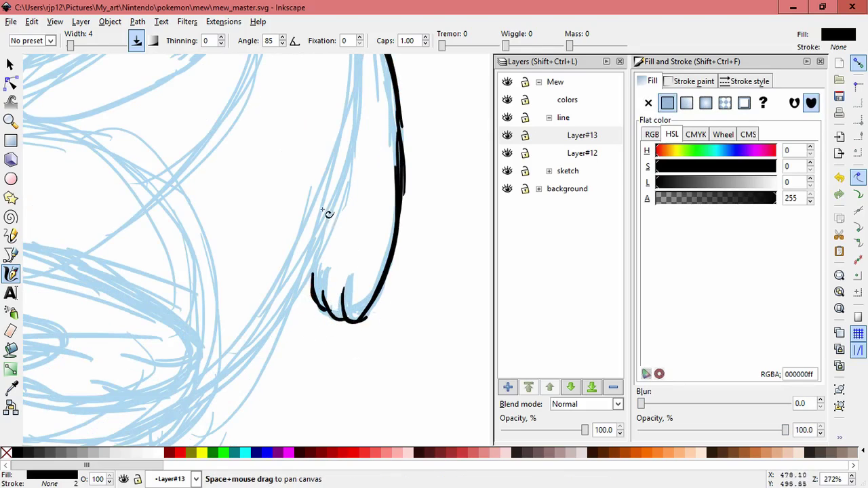
left_click_drag(319, 201, 339, 356)
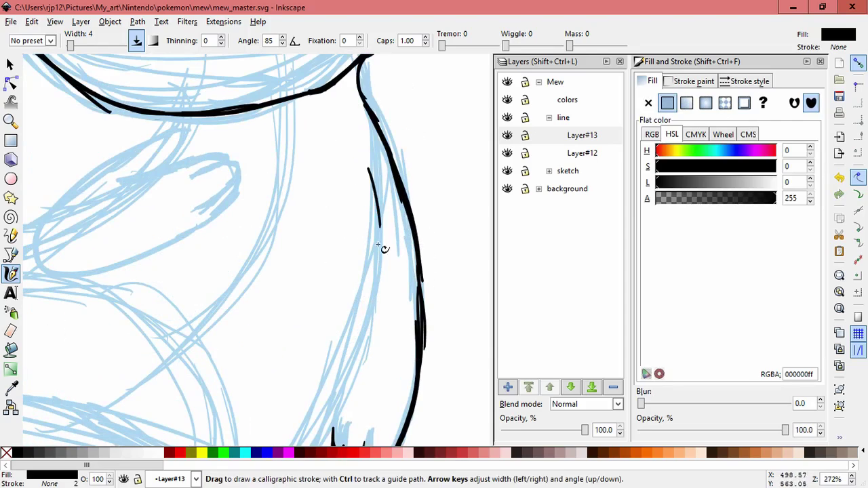
left_click_drag(373, 184, 377, 288)
key("ctrl+z")
key("ctrl+z")
left_click_drag(376, 203, 365, 321)
Extend the hanging arm's inner edge down toward the paw, undoing the strokes that stray from the sketch.
mouse_move(379, 244)
left_mouse_down()
mouse_move(386, 183)
mouse_move(419, 70)
left_mouse_up()
left_click_drag(417, 114, 378, 227)
left_click_drag(395, 185, 352, 273)
left_click_drag(385, 216, 324, 307)
mouse_move(371, 233)
left_mouse_down()
mouse_move(282, 353)
mouse_move(378, 273)
left_mouse_up()
scroll(342, 332, "down", 2)
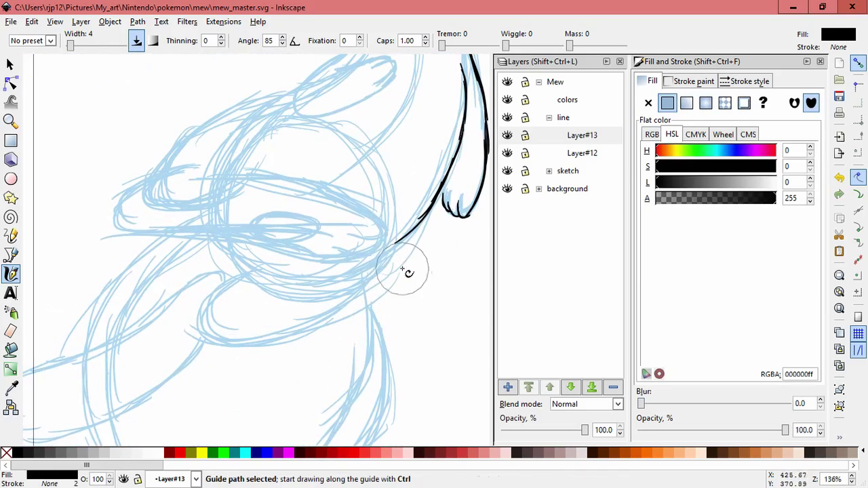
key("ctrl+z")
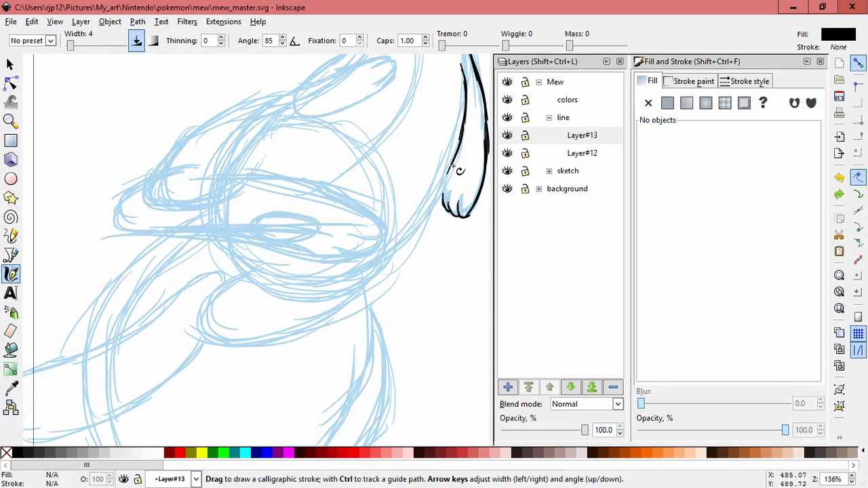
mouse_move(469, 128)
left_mouse_down()
mouse_move(457, 179)
mouse_move(441, 187)
left_mouse_up()
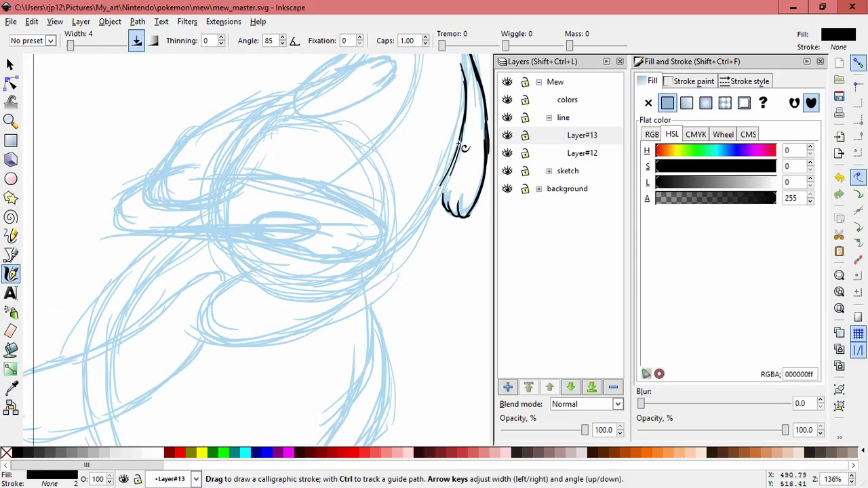
key("ctrl+z")
Ink the body's side contour from the hanging paw down and around under the belly.
left_click_drag(451, 157, 427, 219)
left_click_drag(400, 256, 310, 298)
key("ctrl+z")
left_click_drag(388, 258, 390, 266)
key("ctrl+z")
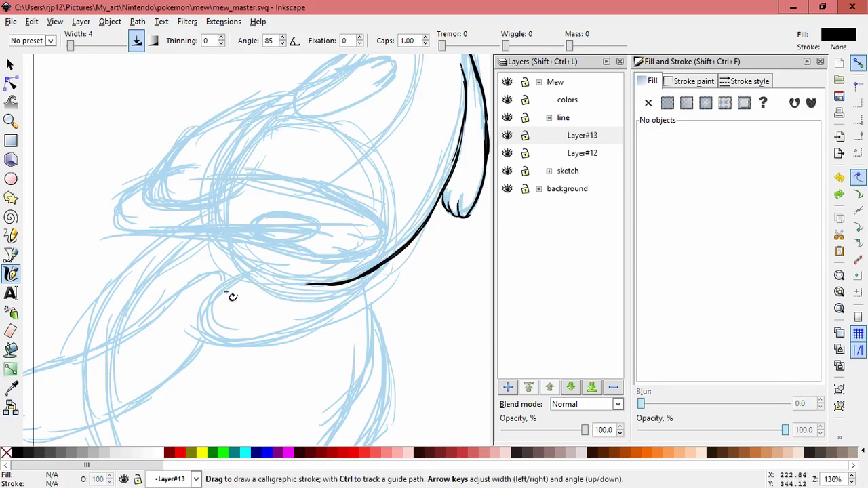
Ink the rear lower curve of the belly so it leads toward the body's bottom contour.
left_click_drag(224, 242, 296, 284)
key("ctrl+z")
mouse_move(244, 259)
left_mouse_down()
mouse_move(287, 282)
mouse_move(280, 278)
left_mouse_up()
key("ctrl+z")
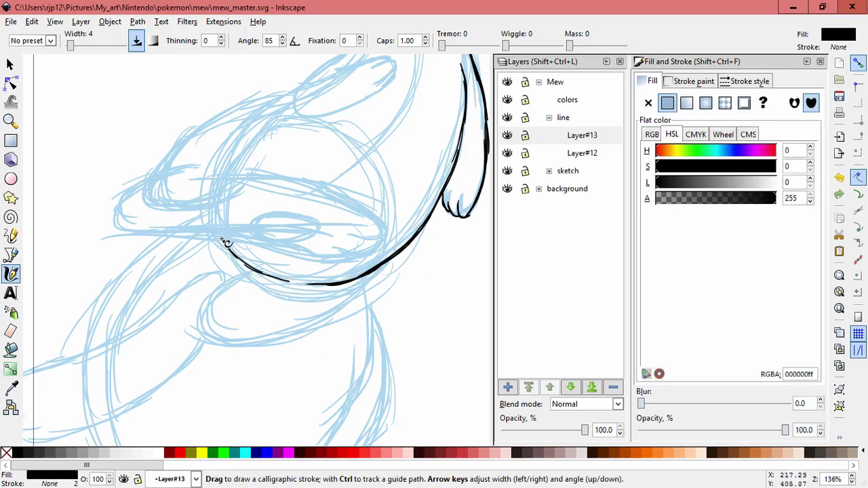
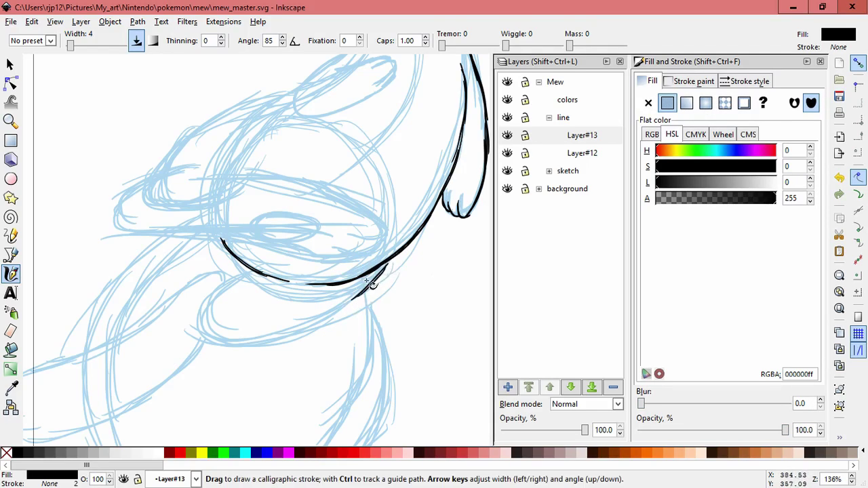
Ink the underside of the thigh below the belly, redrawing it as one longer curved stroke.
left_click_drag(390, 261, 346, 306)
left_click_drag(374, 281, 323, 320)
left_click_drag(351, 306, 285, 338)
key("ctrl+z")
key("ctrl+z")
key("ctrl+z")
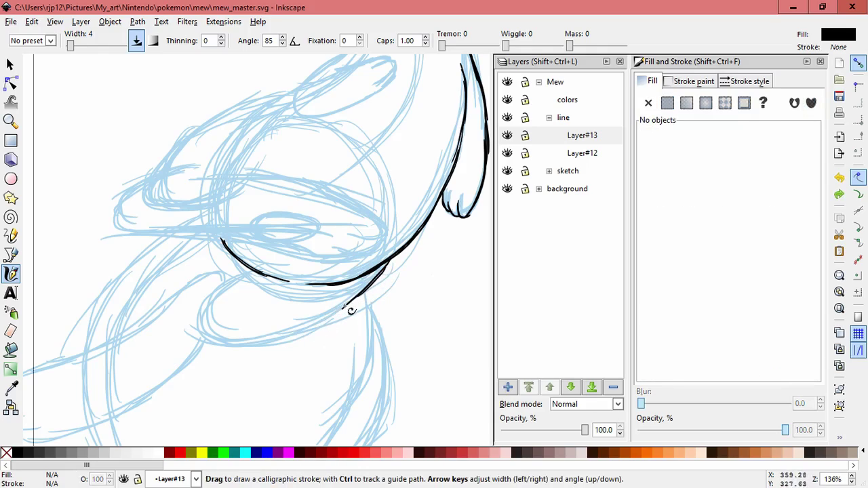
mouse_move(370, 296)
left_mouse_down()
mouse_move(269, 349)
mouse_move(247, 340)
left_mouse_up()
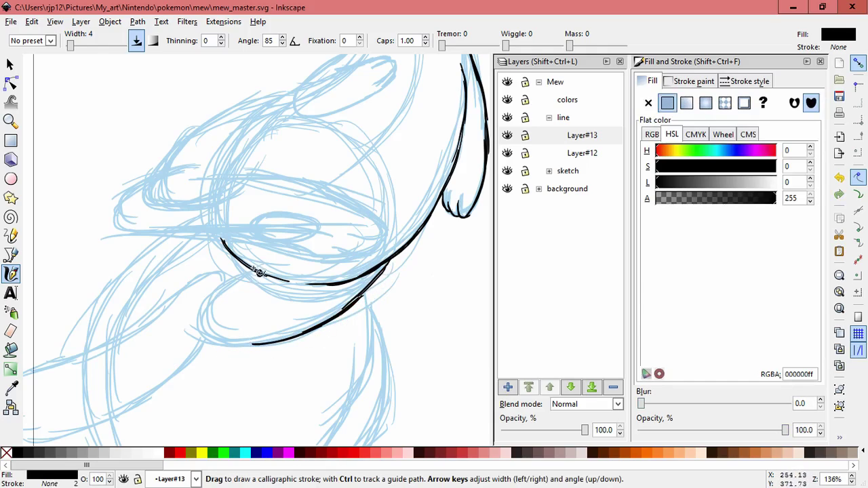
Ink the short upper edge of the thigh from the belly line down toward its rounded end.
mouse_move(261, 272)
left_mouse_down()
mouse_move(219, 284)
mouse_move(207, 298)
left_mouse_up()
key("ctrl+z")
key("ctrl+z")
left_click_drag(243, 276, 205, 300)
Ink the lower curve of the thigh's rounded end and join it to the underside, redoing unsatisfactory strokes.
left_click_drag(197, 331, 223, 344)
key("ctrl+z")
key("ctrl+z")
left_click_drag(204, 344, 302, 336)
key("ctrl+z")
key("ctrl+z")
key("ctrl+z")
key("ctrl+z")
key("ctrl+z")
key("ctrl+z")
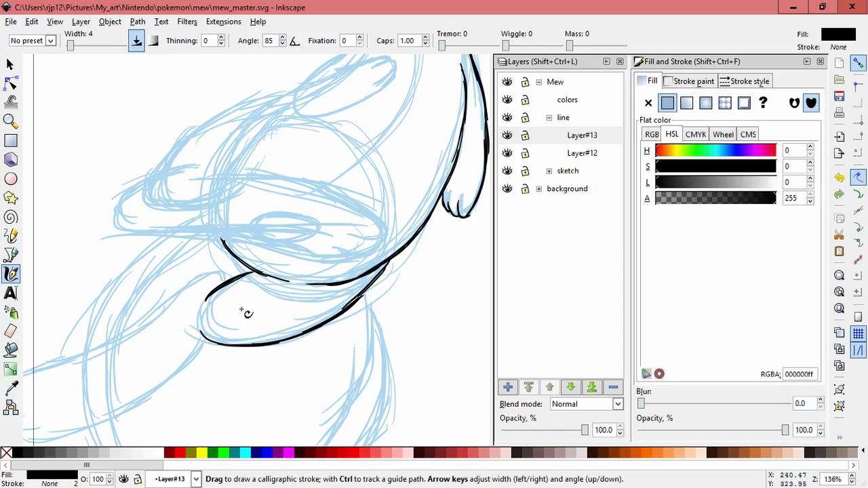
Ink the rounded heel beside the thigh and the upper edge of the foot extending toward the toes.
mouse_move(246, 313)
left_mouse_down()
mouse_move(310, 294)
mouse_move(316, 249)
left_mouse_up()
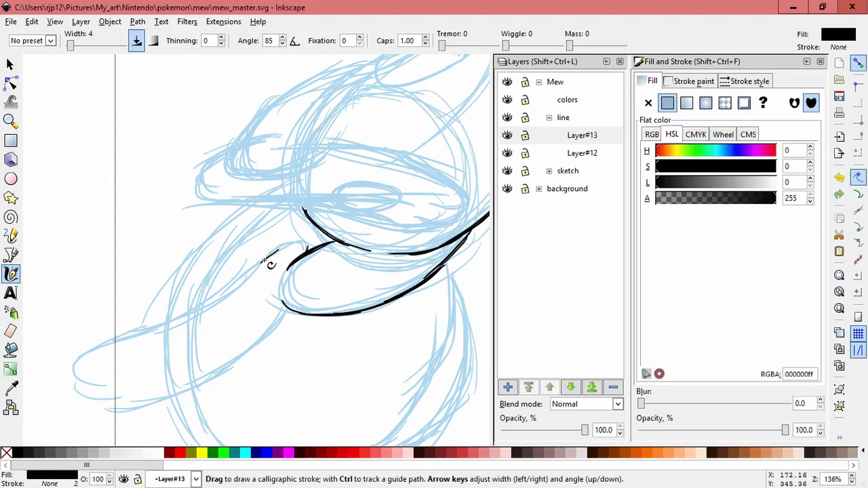
mouse_move(265, 259)
left_mouse_down()
mouse_move(303, 241)
mouse_move(314, 263)
mouse_move(309, 255)
left_mouse_up()
left_click_drag(198, 306, 195, 307)
key("ctrl+z")
left_click_drag(250, 280, 146, 322)
key("ctrl+z")
left_click_drag(210, 304, 133, 333)
key("ctrl+z")
left_click_drag(183, 314, 109, 341)
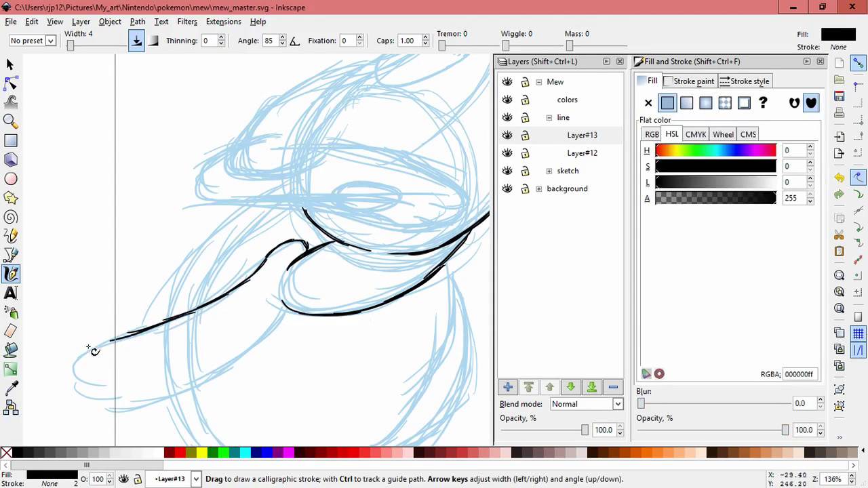
Undo the far strokes of the foot's upper edge and redraw that stretch more smoothly.
key("ctrl+z")
key("ctrl+z")
left_click_drag(189, 323, 139, 333)
key("ctrl+z")
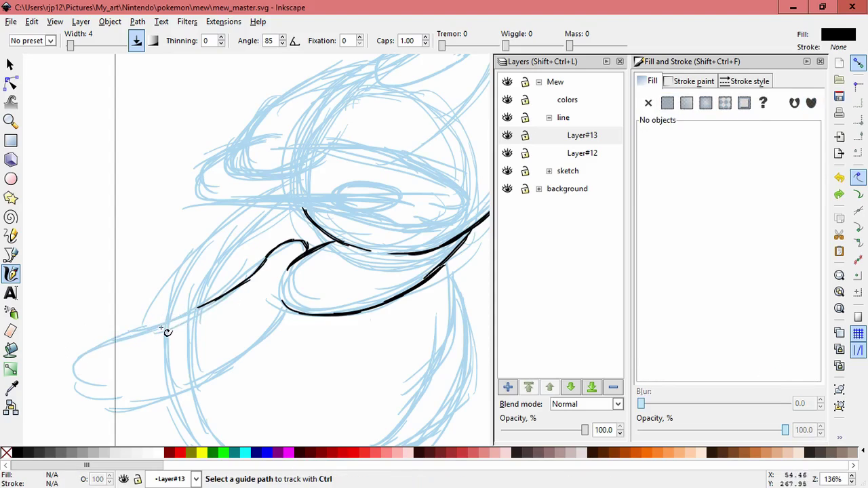
left_click_drag(225, 300, 122, 344)
key("ctrl+z")
key("ctrl+z")
Ink the rounded tip and toes of the extended foot, undoing and repeating strokes until they follow the sketch.
mouse_move(181, 320)
left_mouse_down()
mouse_move(79, 374)
mouse_move(90, 387)
mouse_move(109, 384)
mouse_move(93, 401)
mouse_move(113, 400)
left_mouse_up()
key("ctrl+z")
key("ctrl+z")
key("ctrl+z")
key("ctrl+z")
key("ctrl+z")
key("ctrl+z")
key("ctrl+z")
key("ctrl+z")
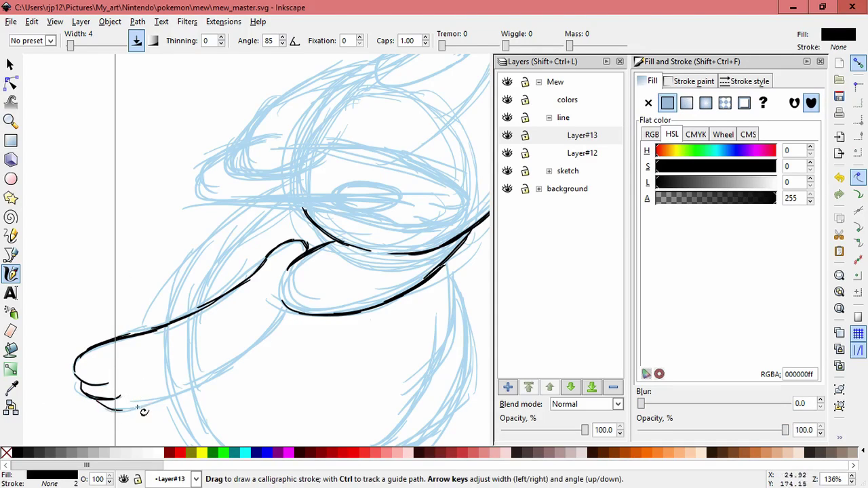
Ink the last toe and the lower edge of the extended foot up to where it meets the thigh.
key("ctrl+z")
mouse_move(116, 413)
left_mouse_down()
mouse_move(97, 405)
mouse_move(122, 407)
left_mouse_up()
key("ctrl+z")
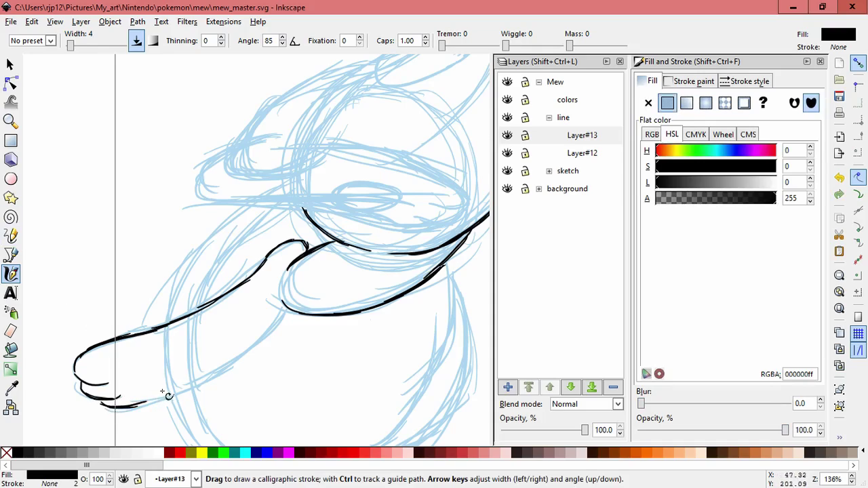
mouse_move(129, 410)
left_mouse_down()
mouse_move(219, 378)
mouse_move(226, 366)
left_mouse_up()
mouse_move(284, 312)
left_mouse_down()
mouse_move(265, 334)
mouse_move(276, 330)
mouse_move(211, 384)
left_mouse_up()
Select and delete the surplus overlapping stroke on the extended foot's lower edge.
left_click(16, 61)
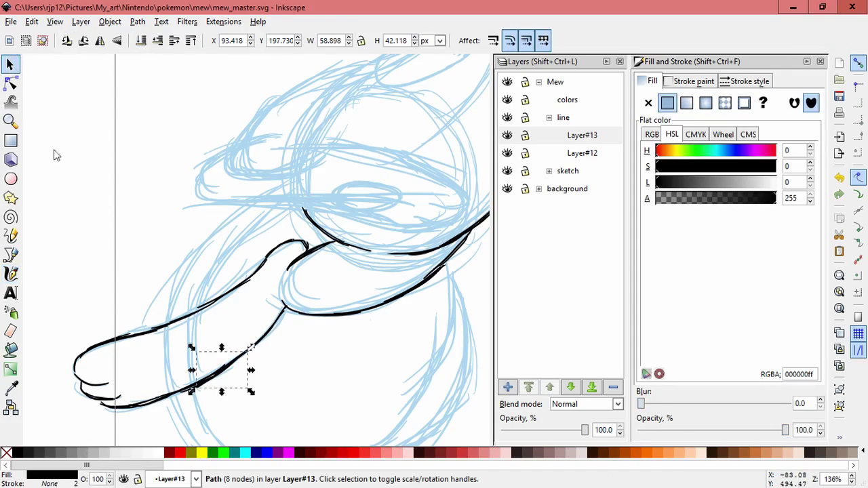
left_click(218, 387)
left_click(259, 416)
key("Delete")
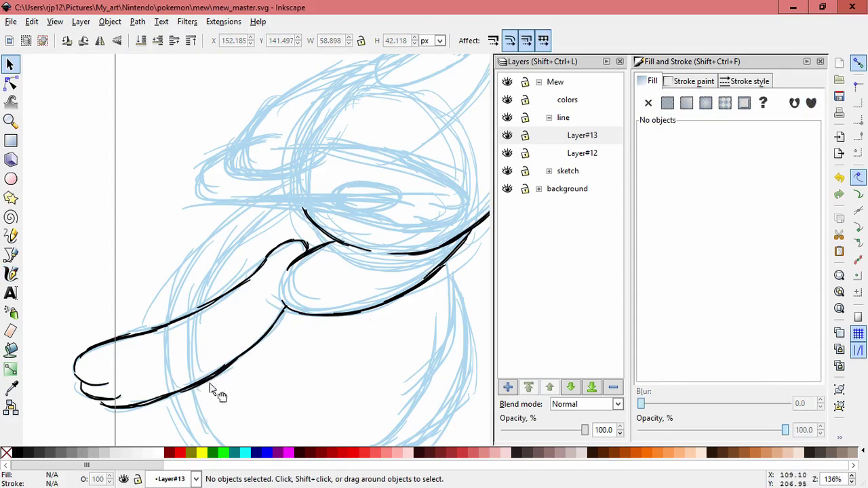
With the Calligraphy tool, ink the bent arm below the head: its upper edge, rounded elbow and lower edge.
key("space")
left_click_drag(344, 375, 267, 455)
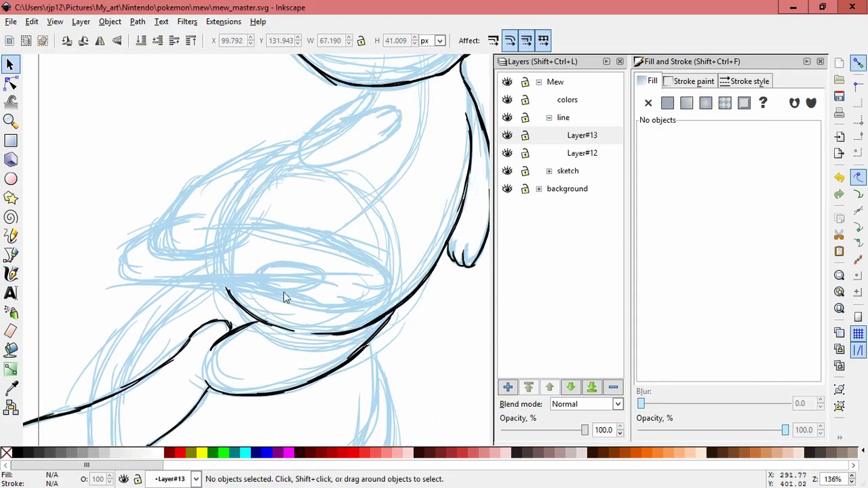
left_click(11, 274)
scroll(289, 206, "up", 1)
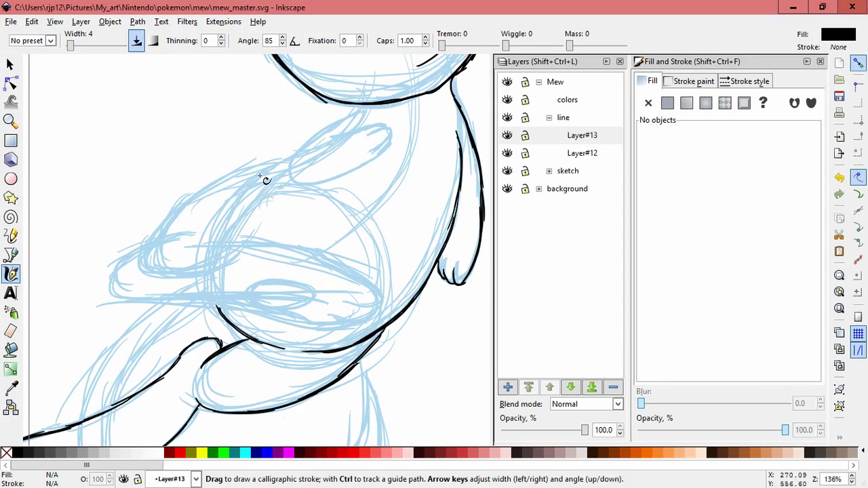
scroll(303, 148, "up", 2)
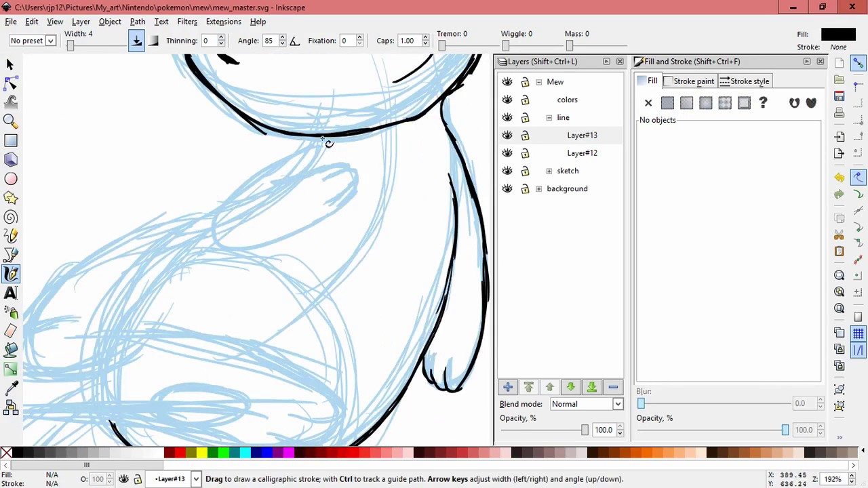
mouse_move(326, 144)
left_mouse_down()
mouse_move(224, 204)
mouse_move(212, 236)
mouse_move(247, 248)
mouse_move(291, 241)
mouse_move(306, 227)
mouse_move(275, 246)
left_mouse_up()
key("ctrl+z")
key("ctrl+z")
left_click_drag(345, 205, 323, 224)
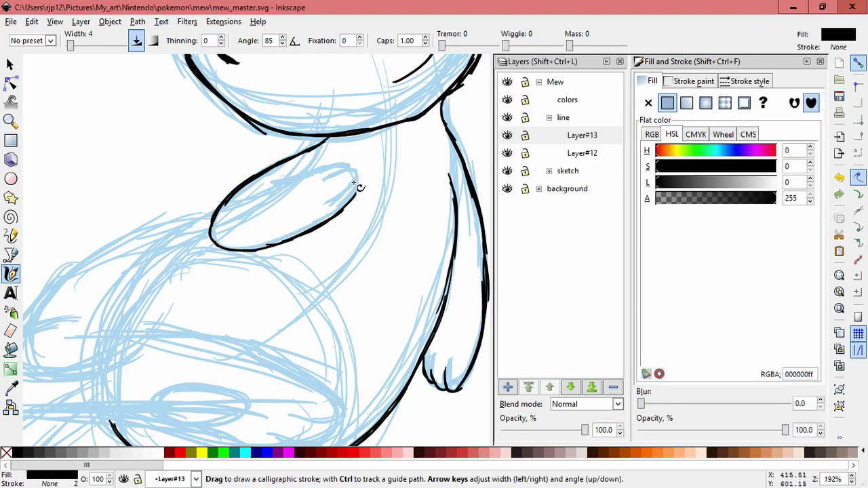
Ink the fingertips at the end of the bent arm, undoing the strokes that miss the sketch.
left_click_drag(354, 185, 344, 217)
scroll(363, 207, "up", 1)
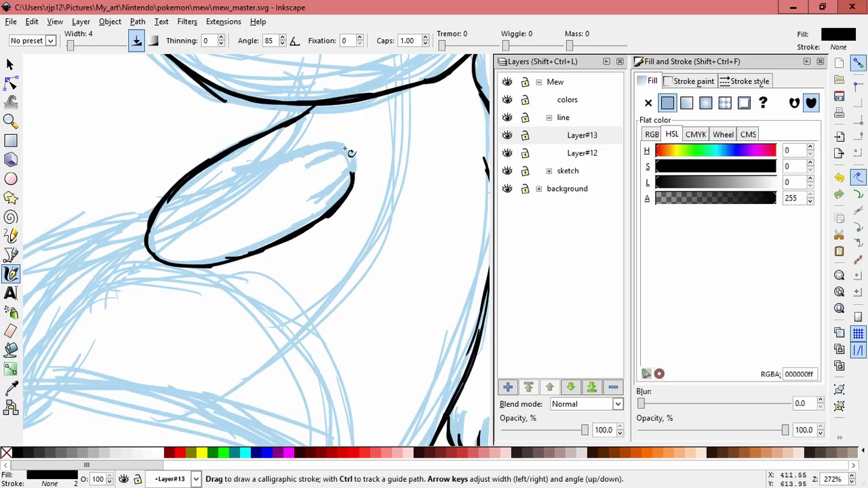
mouse_move(309, 165)
left_mouse_down()
mouse_move(336, 154)
mouse_move(353, 174)
left_mouse_up()
key("ctrl+z")
mouse_move(339, 145)
left_mouse_down()
mouse_move(344, 152)
mouse_move(329, 144)
left_mouse_up()
key("ctrl+z")
Ink the top line of the bent arm's hand back toward the elbow, undoing and redrawing excess strokes.
mouse_move(334, 144)
left_mouse_down()
mouse_move(313, 150)
mouse_move(338, 152)
mouse_move(313, 150)
mouse_move(218, 184)
left_mouse_up()
key("ctrl+z")
key("ctrl+z")
key("ctrl+z")
key("ctrl+z")
key("ctrl+z")
key("ctrl+z")
key("ctrl+z")
mouse_move(271, 168)
left_mouse_down()
mouse_move(212, 188)
mouse_move(268, 175)
left_mouse_up()
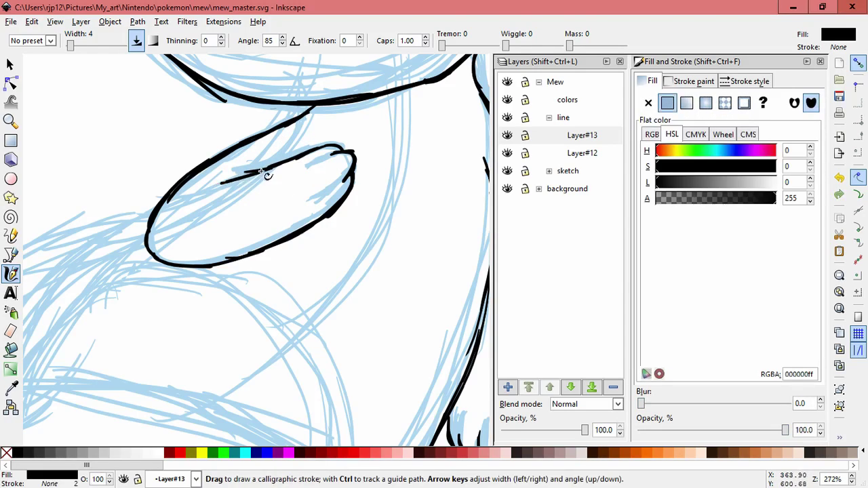
key("ctrl+z")
Ink the upper contour of the raised leg from the bent arm's elbow down over the knee.
left_click_drag(218, 212, 333, 156)
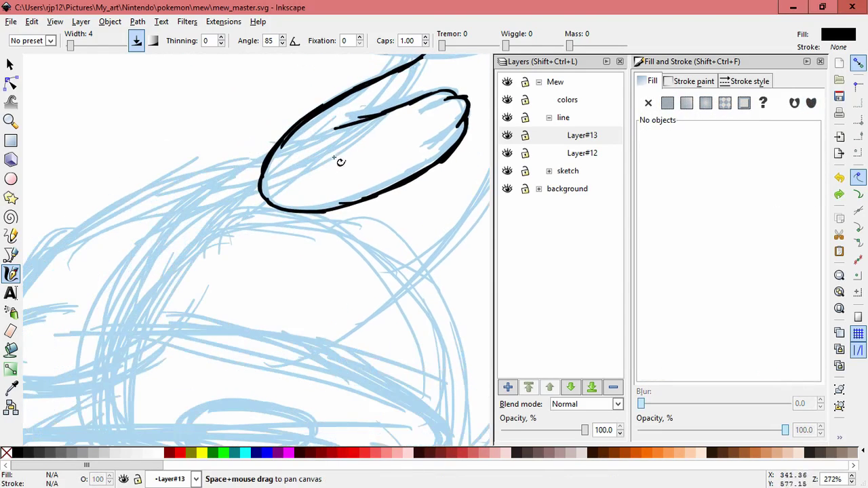
left_click_drag(268, 156, 232, 167)
mouse_move(268, 158)
left_mouse_down()
mouse_move(232, 168)
mouse_move(290, 165)
mouse_move(237, 174)
mouse_move(97, 268)
mouse_move(80, 310)
mouse_move(228, 196)
left_mouse_up()
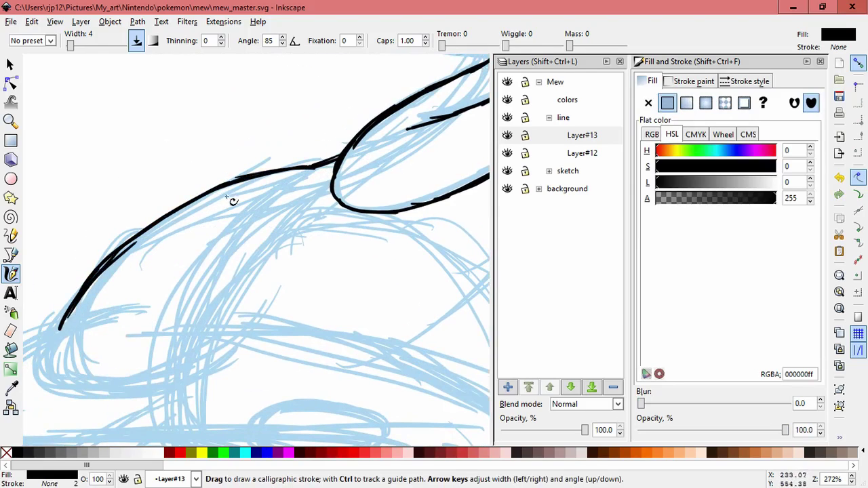
Ink a short diagonal crease line where the raised leg meets the belly, replacing the first try.
scroll(242, 268, "down", 1)
left_click_drag(211, 289, 291, 238)
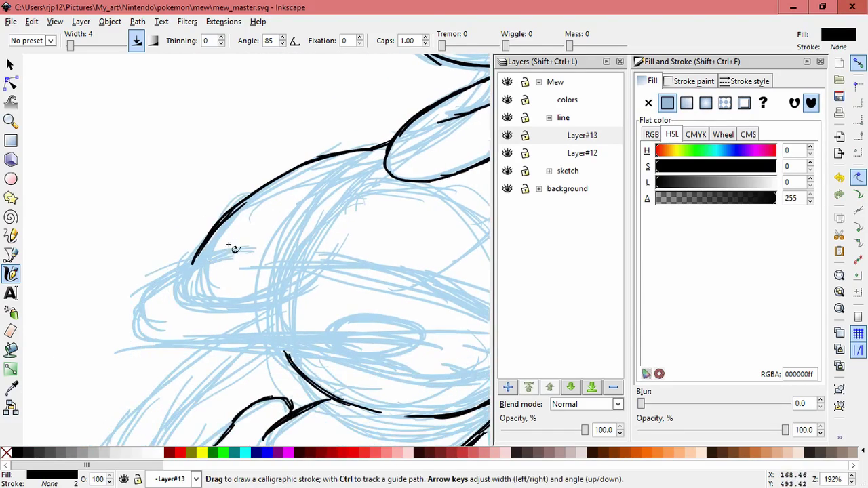
left_click_drag(349, 237, 322, 262)
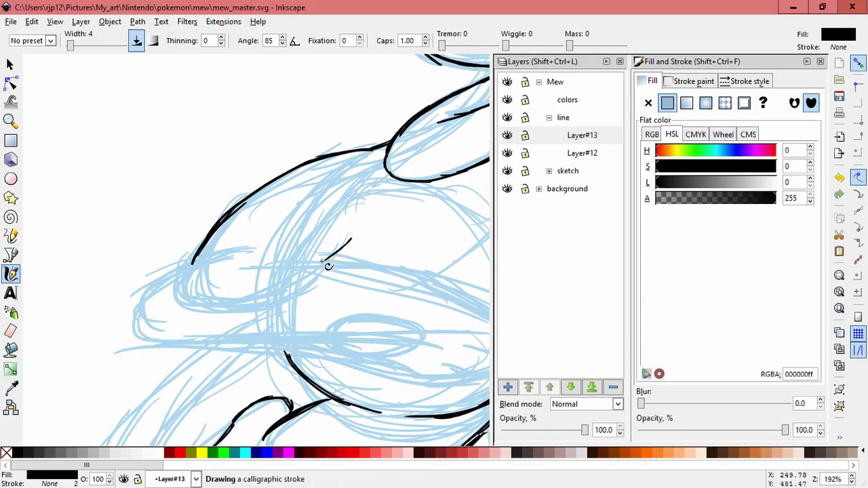
key("ctrl+z")
left_click_drag(350, 236, 323, 266)
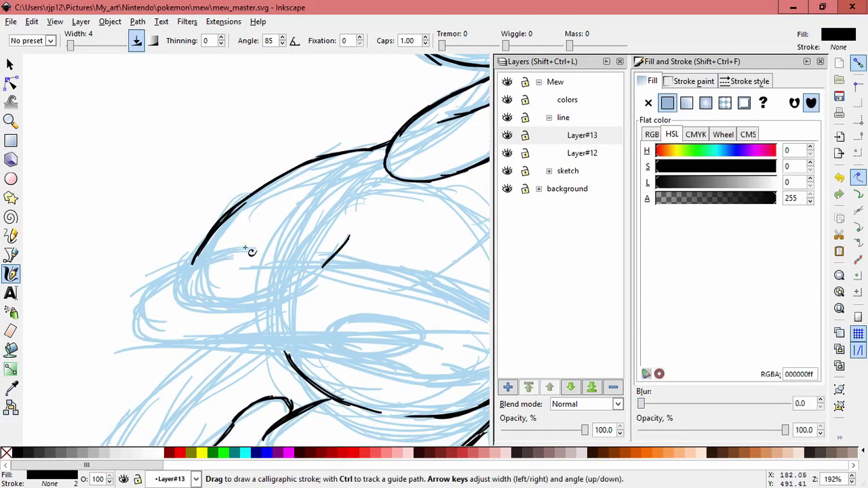
Ink the top edge and rounded toe end of the foot below the raised knee.
left_click_drag(247, 249, 135, 310)
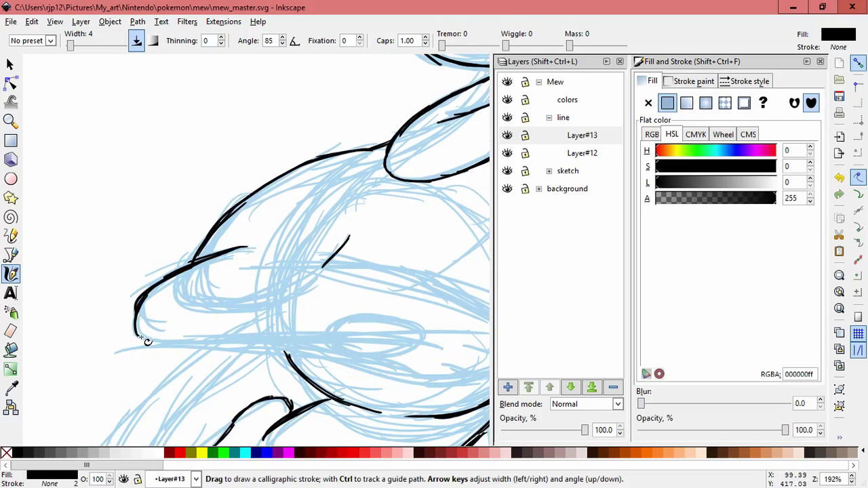
left_click_drag(353, 347, 293, 332)
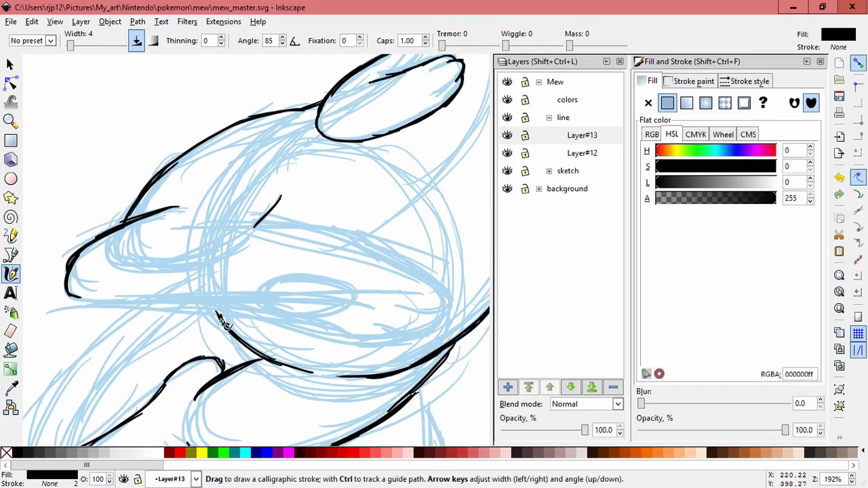
left_click_drag(72, 295, 102, 304)
left_click_drag(72, 295, 126, 306)
Ink the bottom edge of the raised leg's foot from the rounded heel to the belly curve, undoing excess strokes.
left_click_drag(95, 304, 219, 301)
key("ctrl+z")
key("ctrl+z")
mouse_move(112, 305)
left_mouse_down()
mouse_move(257, 316)
mouse_move(316, 339)
left_mouse_up()
key("ctrl+z")
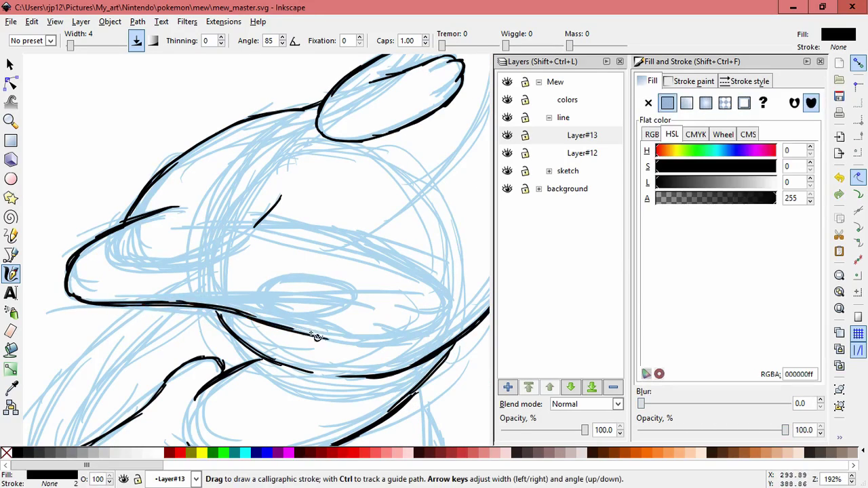
key("ctrl+z")
key("ctrl+z")
left_click_drag(216, 310, 320, 331)
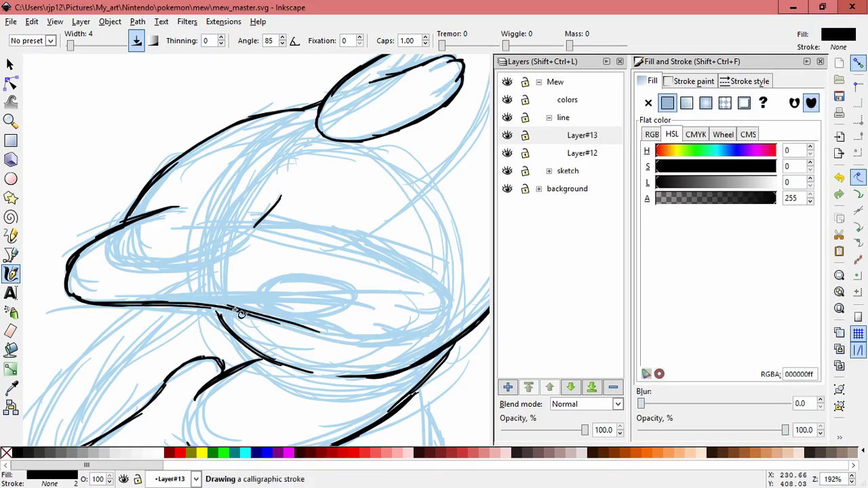
key("ctrl+z")
key("ctrl+z")
key("ctrl+z")
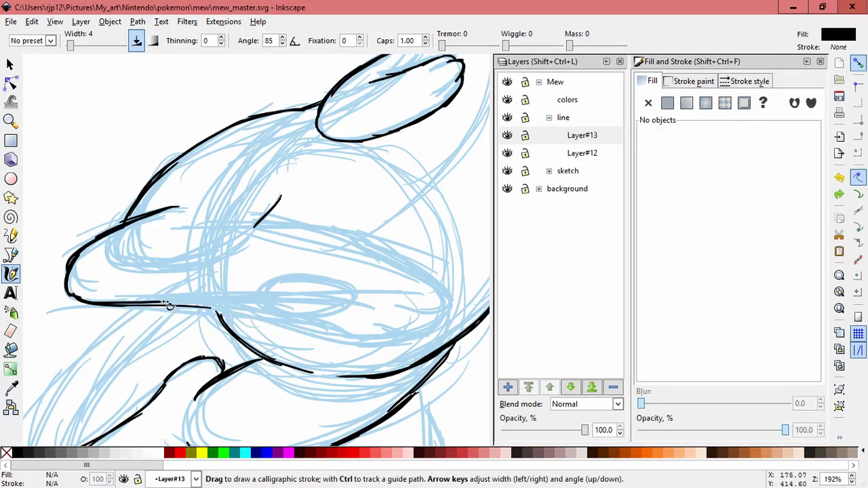
Extend the raised foot's bottom edge past the belly curve toward the toes.
left_click_drag(163, 302, 241, 310)
left_click_drag(178, 305, 353, 341)
mouse_move(264, 319)
left_mouse_down()
mouse_move(369, 346)
mouse_move(408, 339)
left_mouse_up()
key("ctrl+z")
Ink the toes of the raised foot and its long top edge curving down to meet them.
mouse_move(351, 341)
left_mouse_down()
mouse_move(411, 339)
mouse_move(442, 329)
mouse_move(450, 305)
mouse_move(441, 316)
left_mouse_up()
left_click_drag(398, 309, 396, 311)
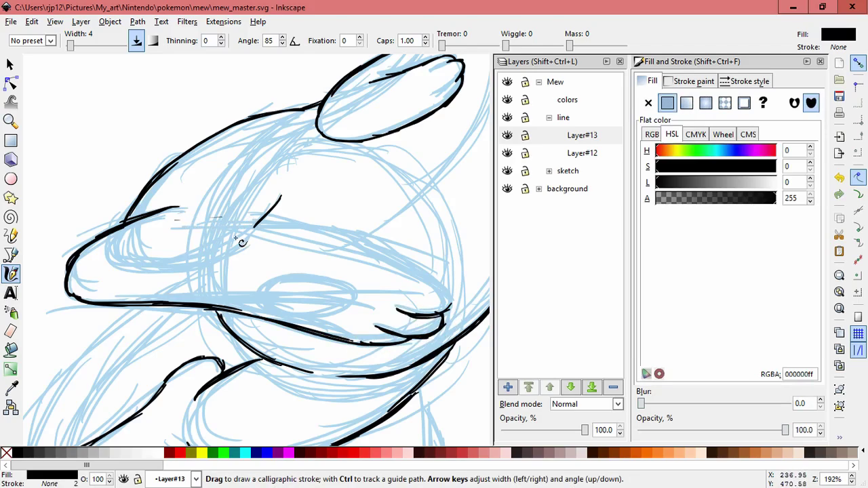
mouse_move(181, 224)
left_mouse_down()
mouse_move(290, 228)
mouse_move(380, 257)
left_mouse_up()
mouse_move(281, 235)
left_mouse_down()
mouse_move(420, 277)
mouse_move(440, 297)
mouse_move(437, 316)
left_mouse_up()
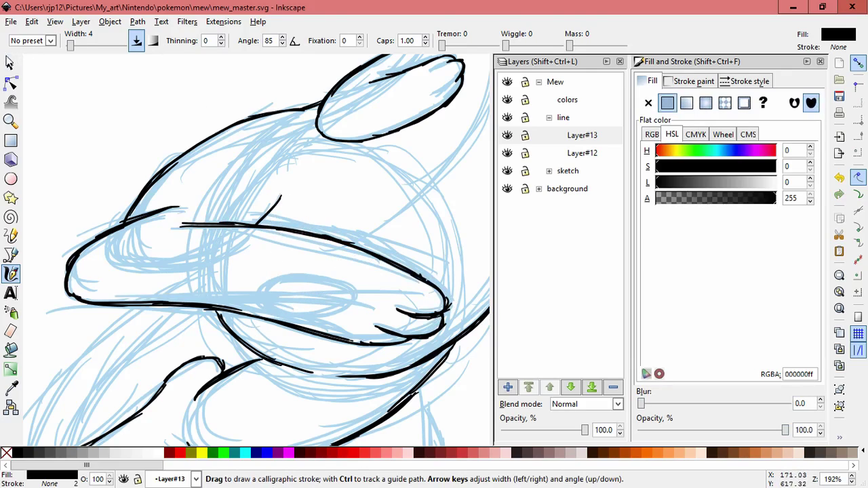
Delete the short crease line above the raised foot and ink a new one curving into the foot's top edge.
key("s")
left_click(271, 208)
key("Delete")
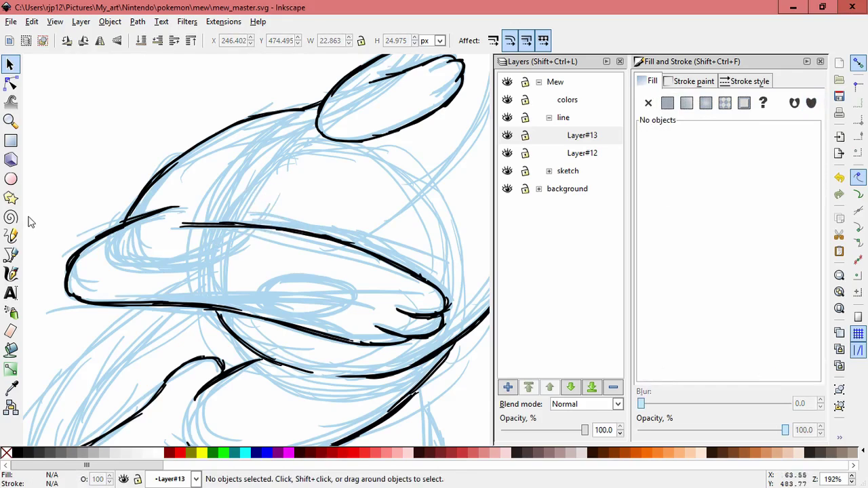
left_click(11, 273)
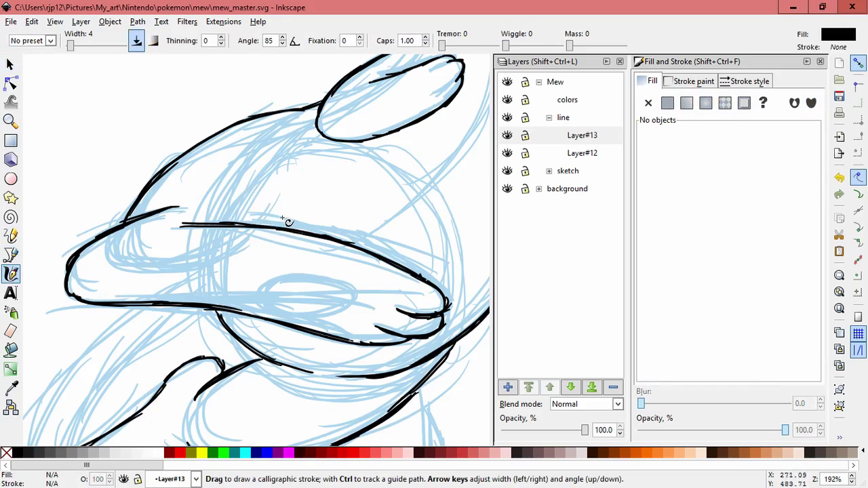
mouse_move(289, 215)
left_mouse_down()
mouse_move(262, 227)
mouse_move(284, 225)
mouse_move(262, 224)
mouse_move(270, 217)
mouse_move(258, 225)
left_mouse_up()
key("ctrl+z")
key("ctrl+z")
key("ctrl+z")
left_click_drag(285, 198, 258, 225)
key("ctrl+z")
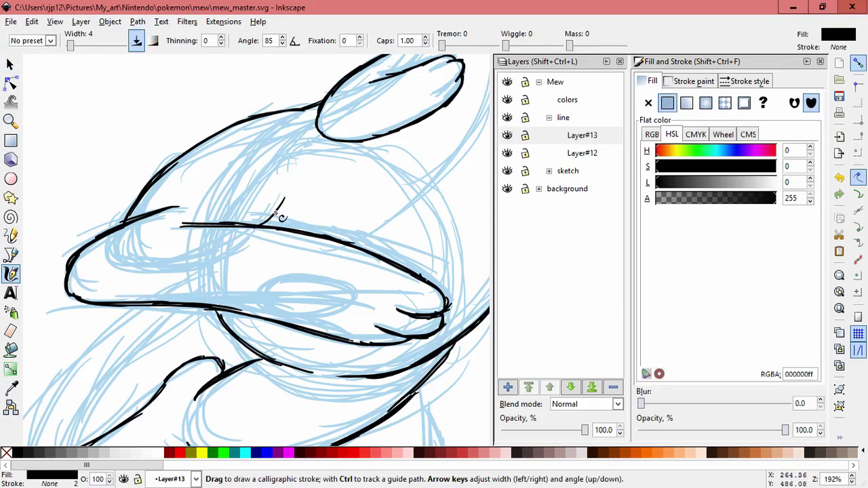
key("Escape")
Add a new layer above Layer#13 in the line group.
scroll(319, 270, "down", 2)
left_click_drag(326, 296, 235, 282)
scroll(360, 298, "down", 1, "ctrl")
scroll(349, 325, "right", 1)
scroll(348, 325, "up", 1)
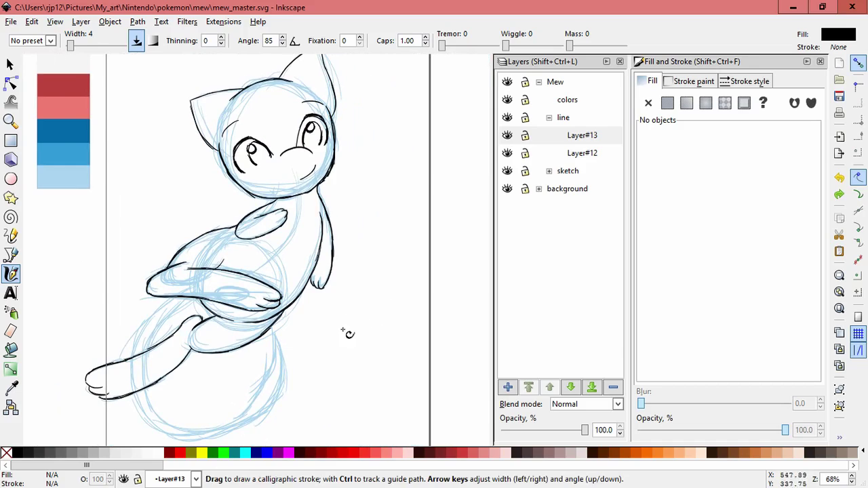
scroll(332, 315, "right", 1)
scroll(319, 297, "down", 1)
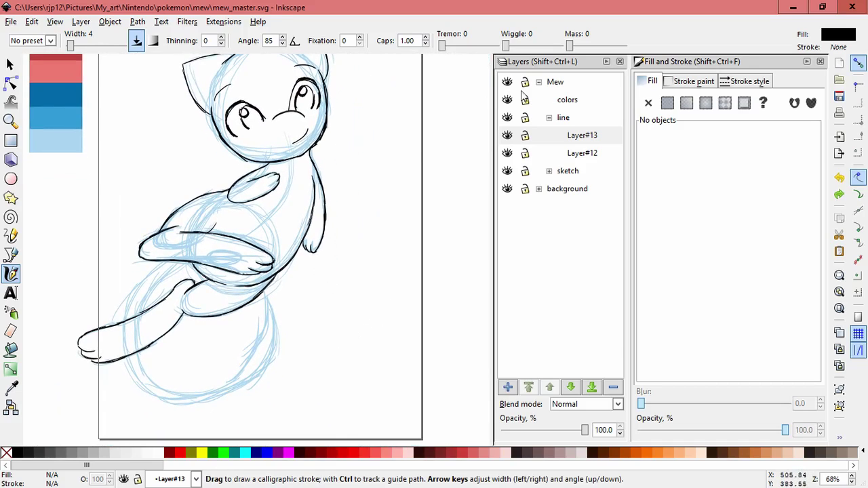
left_click(505, 389)
left_click(480, 289)
Ink the oval pad on the sole of the raised foot, undoing the first tries.
left_click_drag(401, 211, 350, 295)
key("ctrl+z")
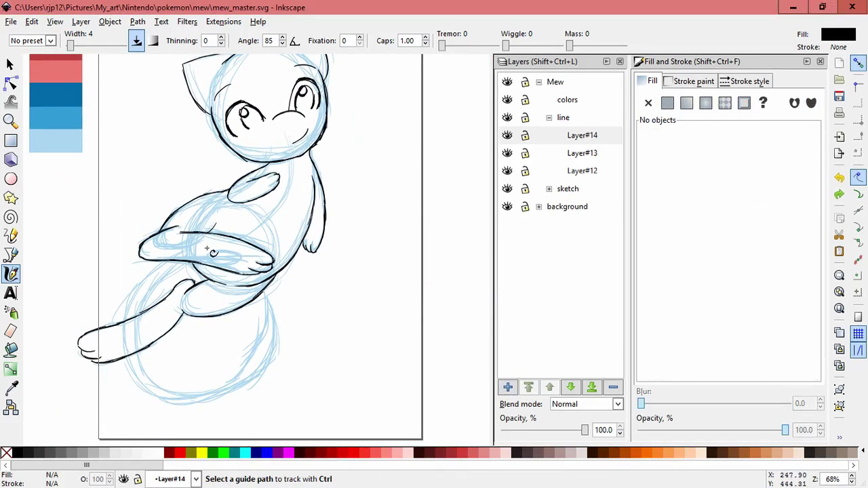
scroll(222, 265, "up", 3, "ctrl")
left_click_drag(222, 233, 258, 260)
key("ctrl+z")
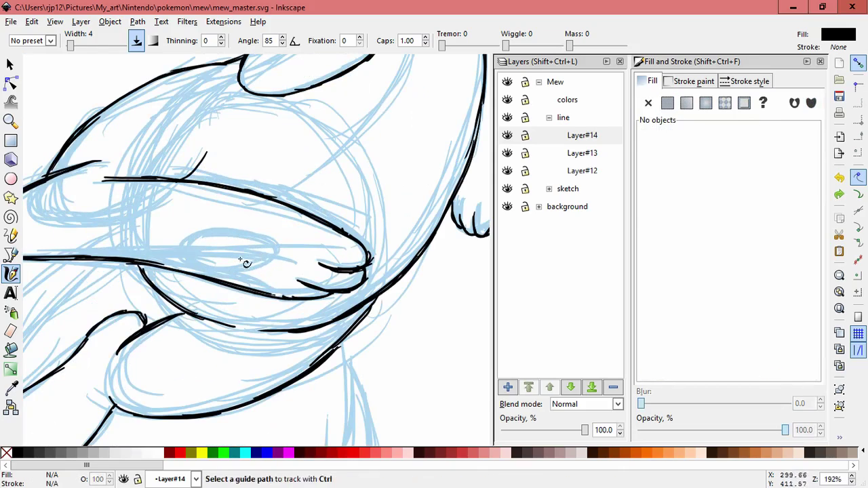
left_click_drag(222, 233, 257, 246)
key("ctrl+z")
mouse_move(188, 237)
left_mouse_down()
mouse_move(227, 233)
mouse_move(203, 233)
mouse_move(267, 248)
mouse_move(265, 241)
mouse_move(274, 260)
left_mouse_up()
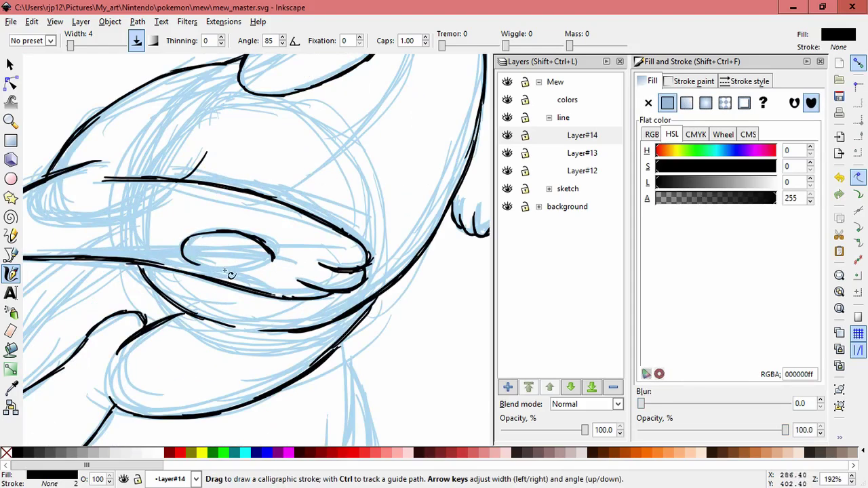
left_click_drag(271, 265, 280, 269)
Add another new layer above Layer#14 in the line group.
scroll(320, 265, "down", 2)
scroll(360, 310, "down", 1)
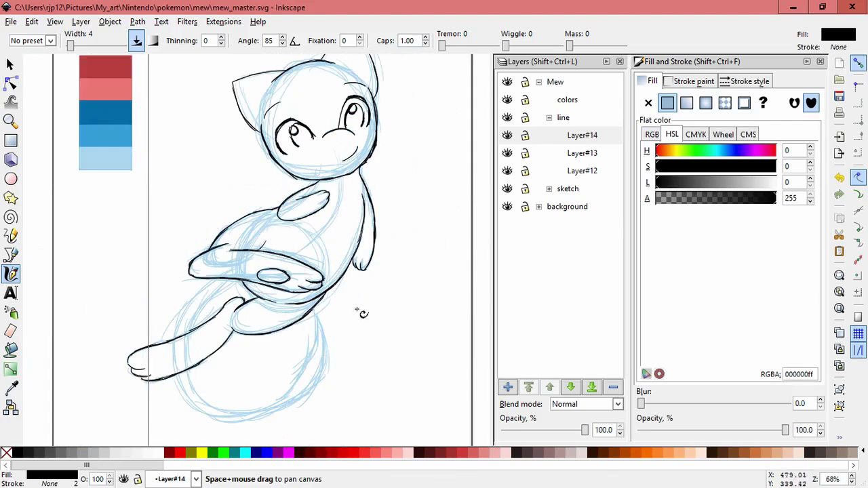
scroll(353, 319, "up", 2)
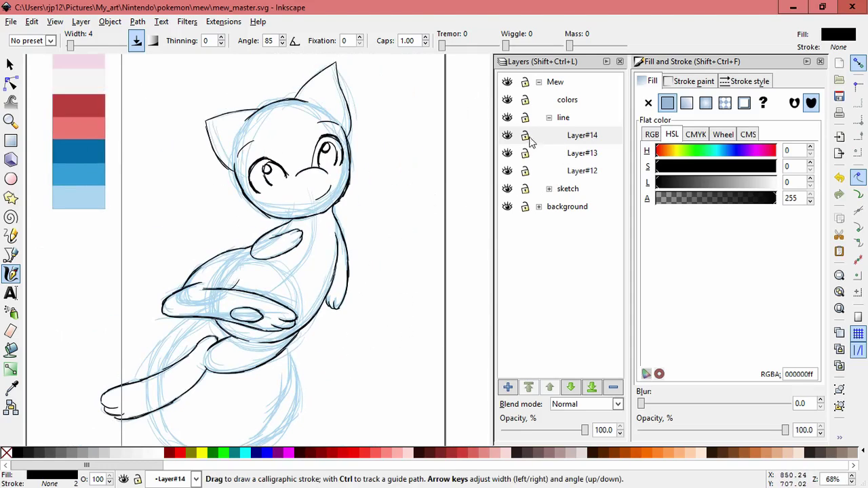
left_click(507, 386)
left_click(480, 290)
Ink the upper part of the tail's inner edge from beneath the raised foot down to the lower leg.
left_click_drag(359, 325, 417, 205)
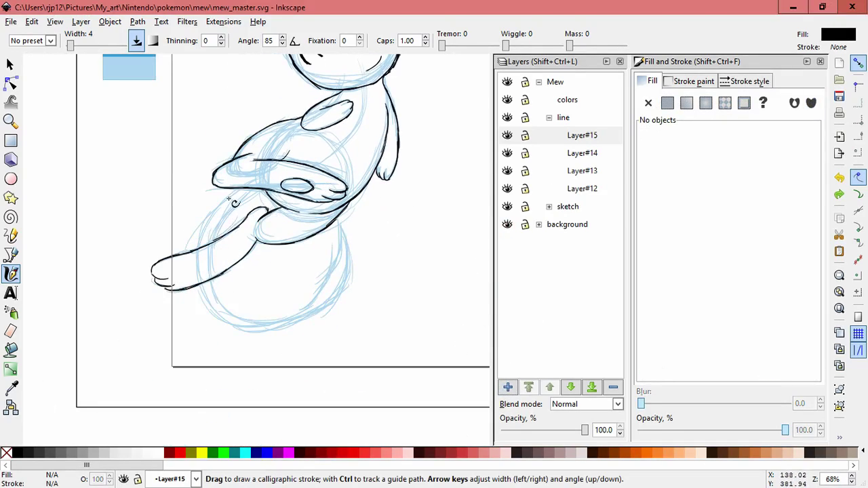
scroll(234, 204, "up", 2, "ctrl")
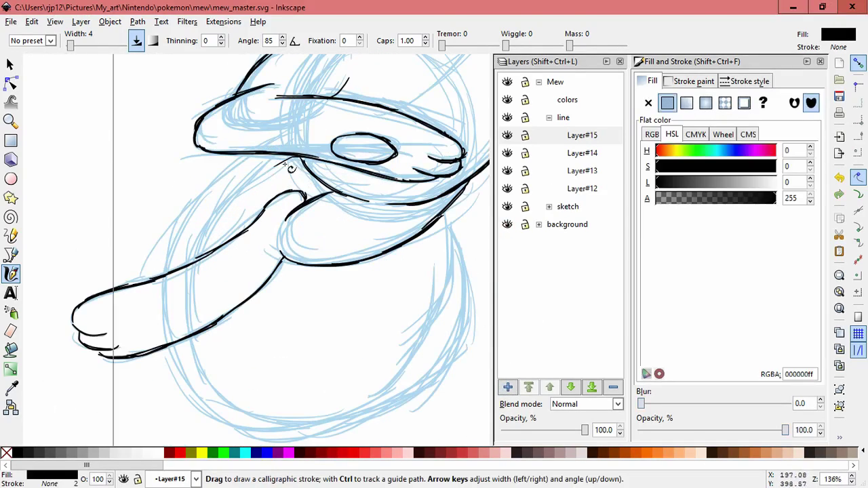
left_click_drag(280, 175, 309, 173)
left_click_drag(239, 192, 199, 250)
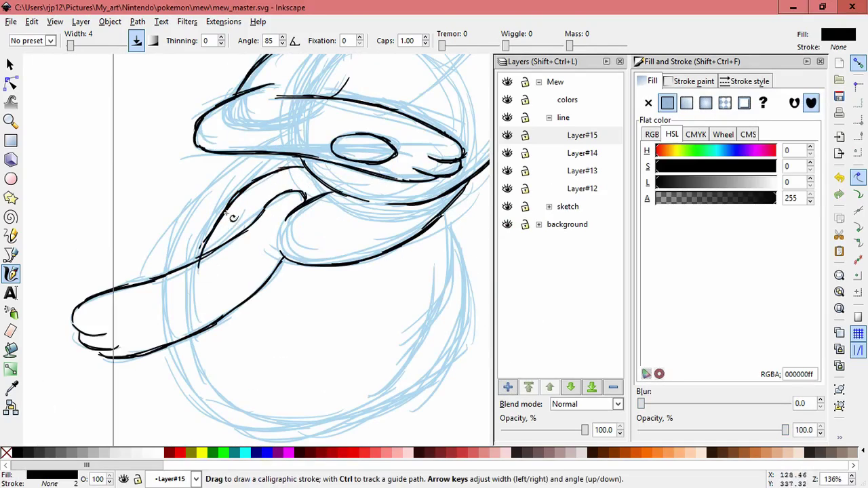
key("ctrl+z")
left_click_drag(235, 200, 200, 264)
key("ctrl+z")
key("ctrl+z")
key("ctrl+z")
Continue the tail's inner edge across the lower leg and around the lower-left bend, redrawing unwanted strokes.
mouse_move(218, 222)
left_mouse_down()
mouse_move(190, 283)
mouse_move(188, 333)
left_mouse_up()
key("ctrl+z")
left_click_drag(192, 303, 198, 346)
key("ctrl+z")
key("ctrl+z")
left_click_drag(195, 313, 211, 366)
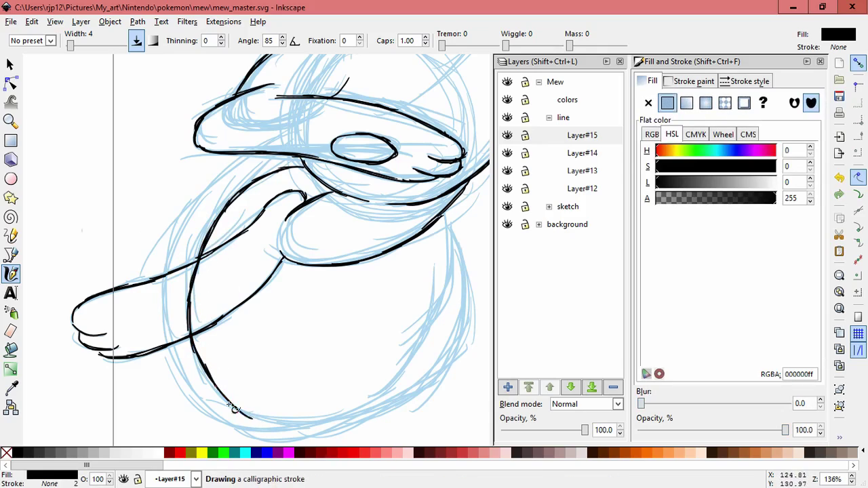
key("ctrl+z")
left_click_drag(272, 427, 322, 421)
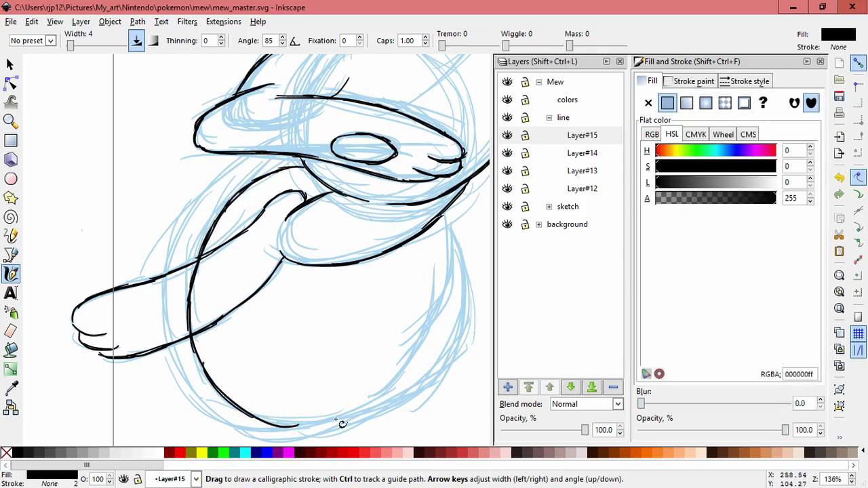
Ink the tail's inner edge along the bottom of the curve, redrawing the rising end several times.
left_click_drag(398, 343, 303, 333)
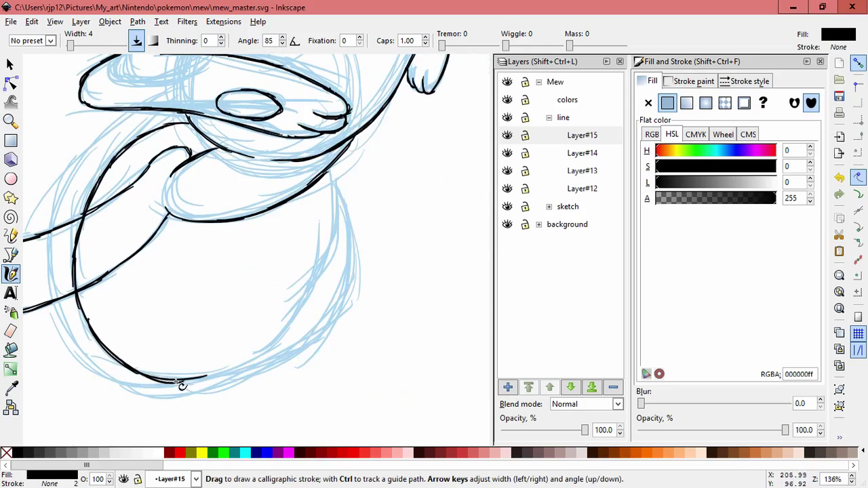
key("ctrl+z")
left_click_drag(190, 381, 281, 345)
key("ctrl+z")
key("ctrl+z")
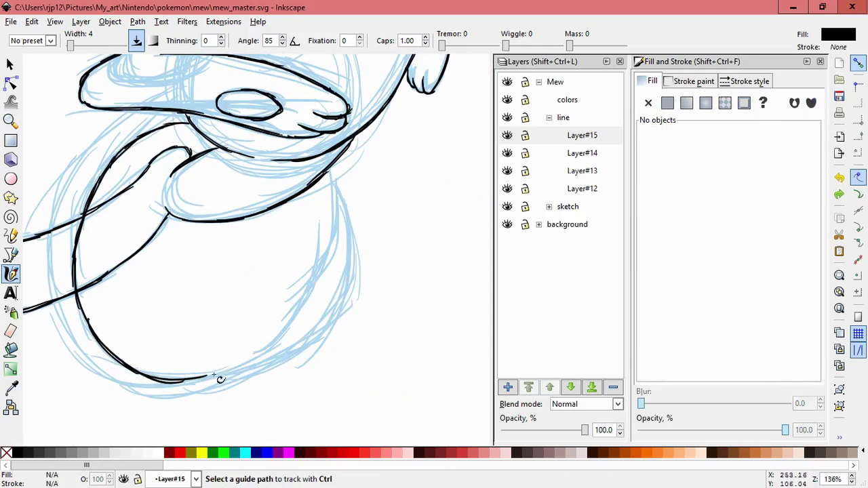
left_click_drag(205, 377, 282, 347)
key("ctrl+z")
key("ctrl+z")
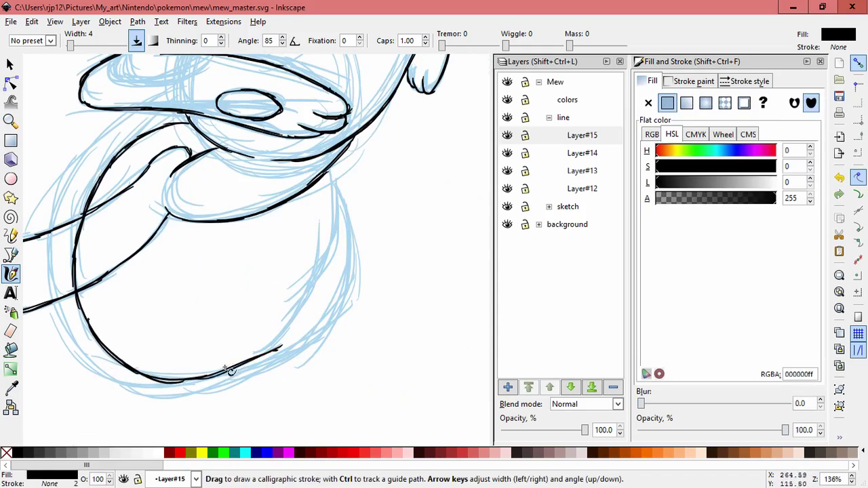
key("ctrl+z")
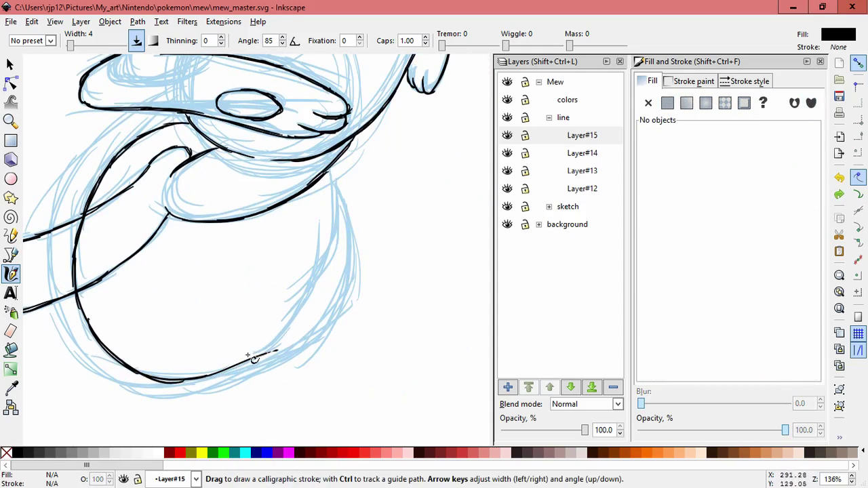
Extend the tail's inner edge to the right beyond the blue sketch in a gentle wave that bends downward.
mouse_move(203, 382)
left_mouse_down()
mouse_move(376, 312)
mouse_move(421, 310)
left_mouse_up()
scroll(386, 330, "right", 2)
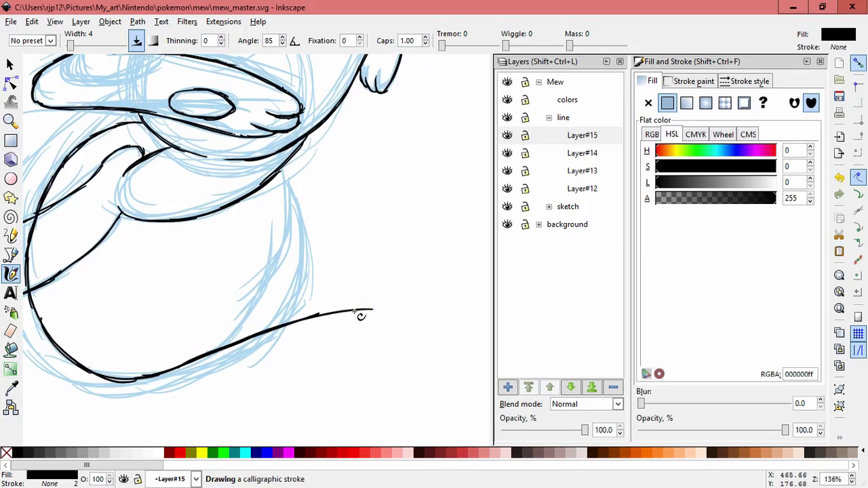
key("ctrl+z")
left_click_drag(355, 311, 423, 313)
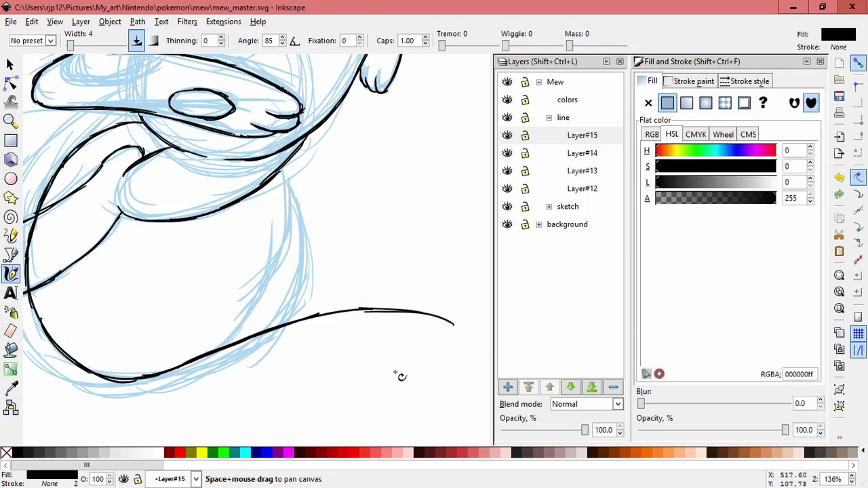
Ink the upper part of the tail's outer edge from under the raised foot down across the lower leg.
mouse_move(108, 249)
left_mouse_down()
mouse_move(127, 267)
mouse_move(164, 277)
left_mouse_up()
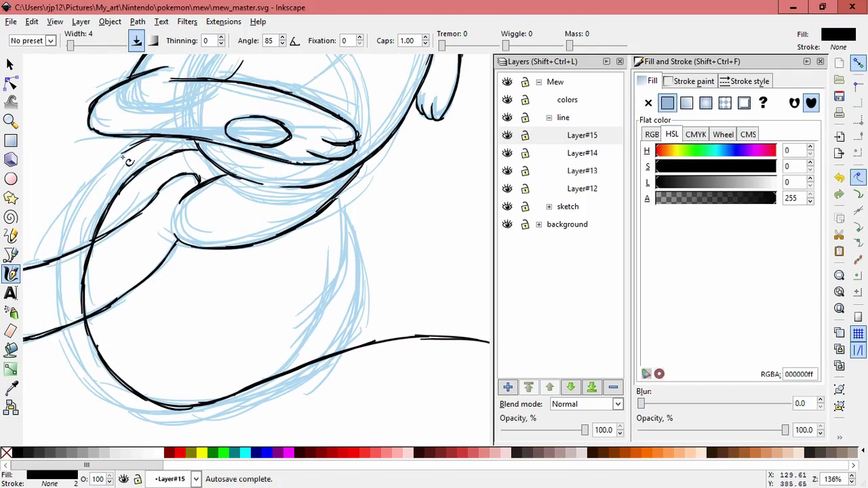
key("Escape")
left_click_drag(155, 139, 130, 161)
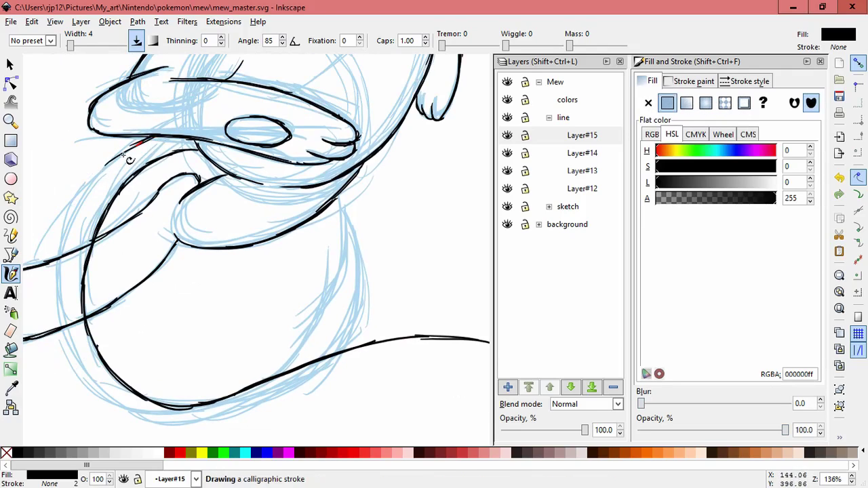
left_click_drag(71, 228, 63, 253)
left_click_drag(79, 203, 57, 296)
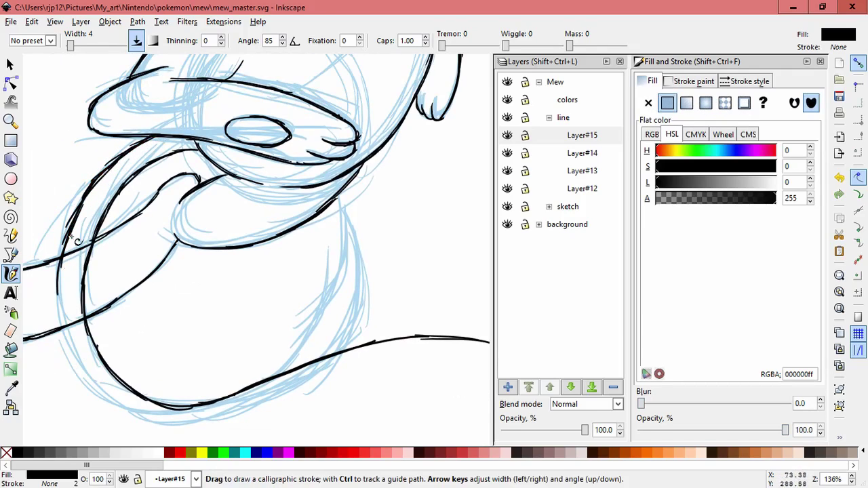
mouse_move(61, 259)
left_mouse_down()
mouse_move(69, 344)
mouse_move(57, 312)
left_mouse_up()
key("ctrl+z")
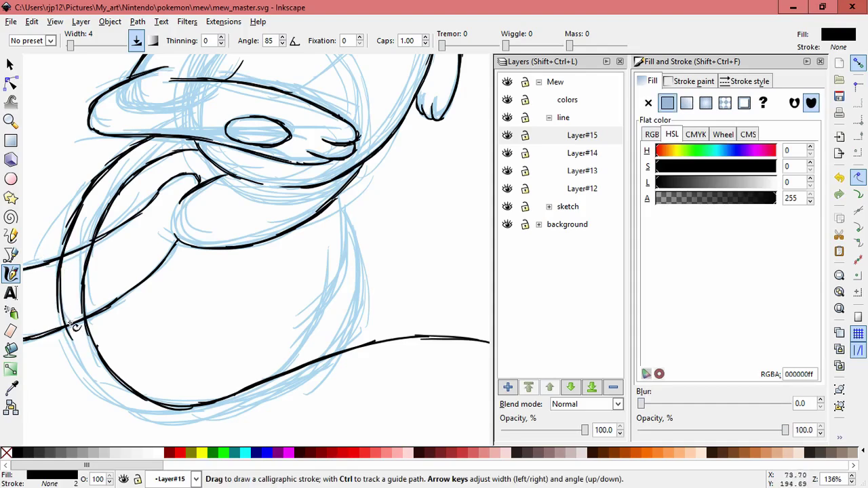
Redraw the tail's outer edge at the lower leg and carry it around the lower-left bend to the bottom.
key("ctrl+z")
key("ctrl+z")
left_click_drag(61, 272, 75, 352)
key("ctrl+z")
mouse_move(59, 291)
left_mouse_down()
mouse_move(78, 362)
mouse_move(64, 290)
mouse_move(91, 363)
left_mouse_up()
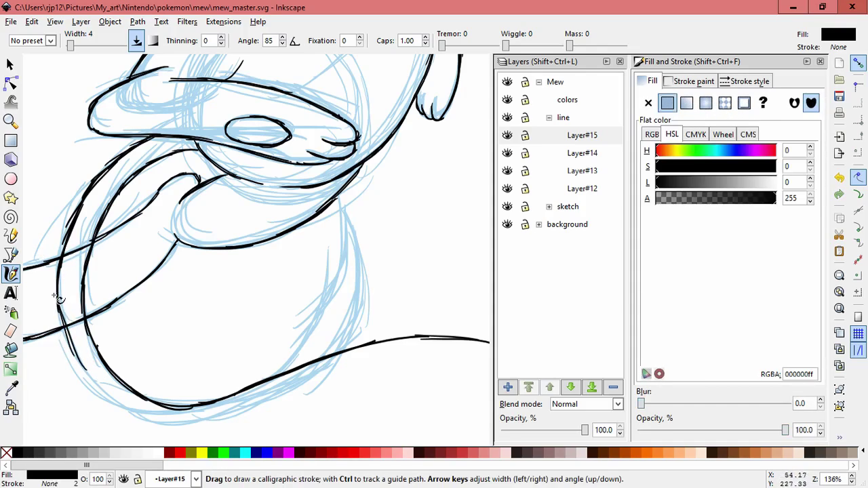
key("ctrl+z")
key("ctrl+z")
left_click_drag(60, 303, 74, 365)
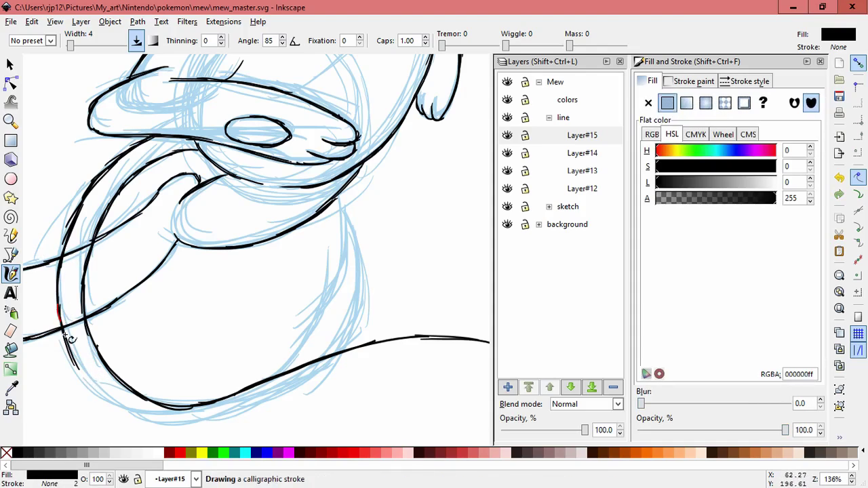
mouse_move(128, 400)
left_mouse_down()
mouse_move(140, 416)
mouse_move(205, 432)
left_mouse_up()
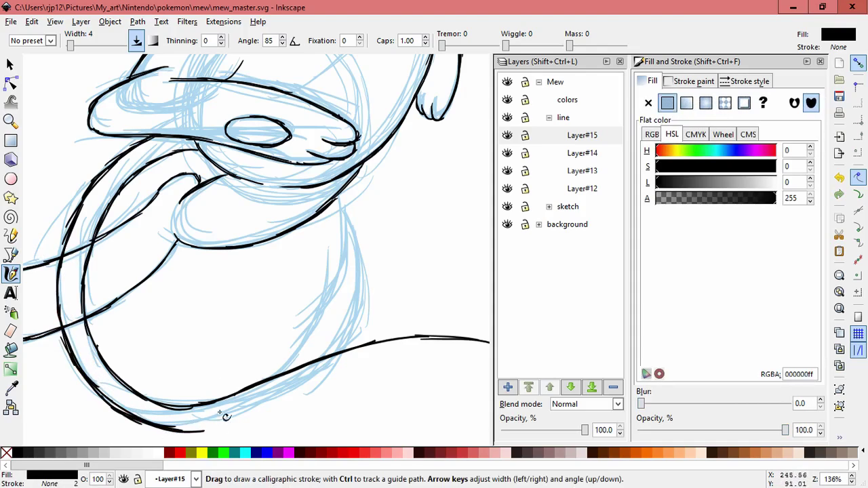
Ink the tail's outer edge along the bottom and out to the right, following the wave of the inner edge.
scroll(332, 367, "down", 3)
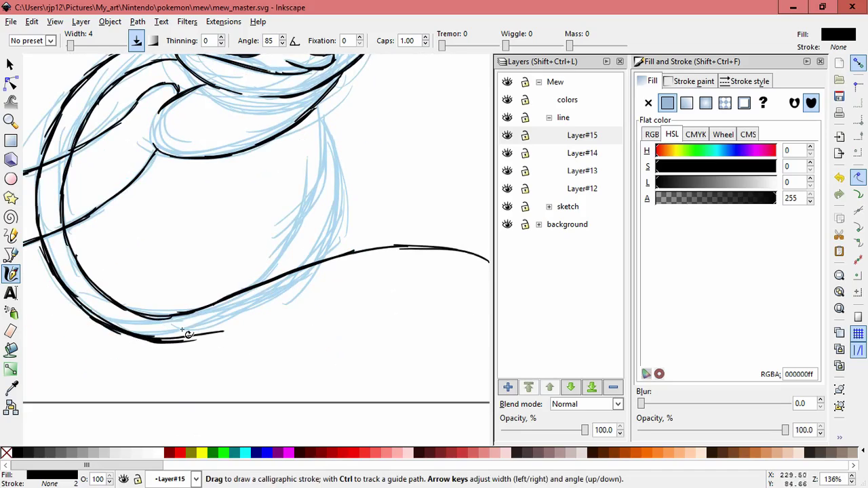
key("ctrl+z")
key("ctrl+z")
left_click_drag(144, 338, 223, 331)
left_click_drag(132, 335, 245, 321)
mouse_move(186, 340)
left_mouse_down()
mouse_move(357, 277)
mouse_move(384, 277)
mouse_move(347, 284)
mouse_move(415, 269)
mouse_move(460, 277)
left_mouse_up()
key("space")
left_click_drag(450, 339, 336, 335)
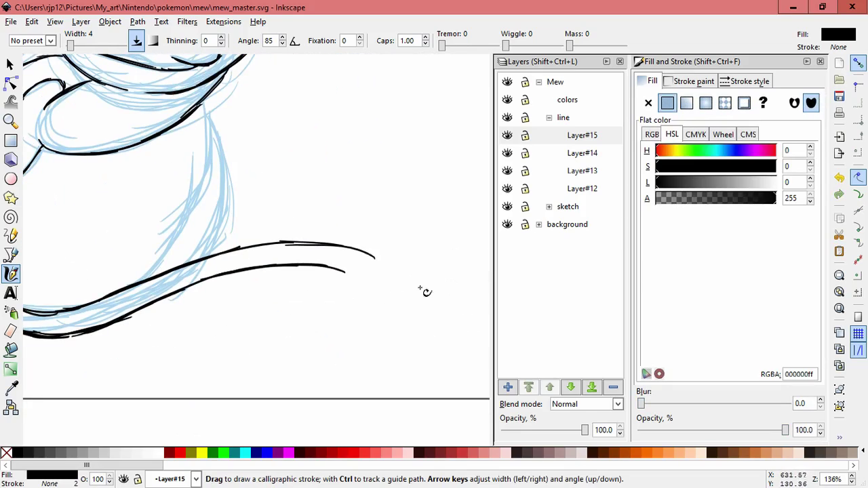
Try to bend both tail lines downward at the right end and curl the outer one back under the wave.
left_click_drag(426, 291, 359, 312)
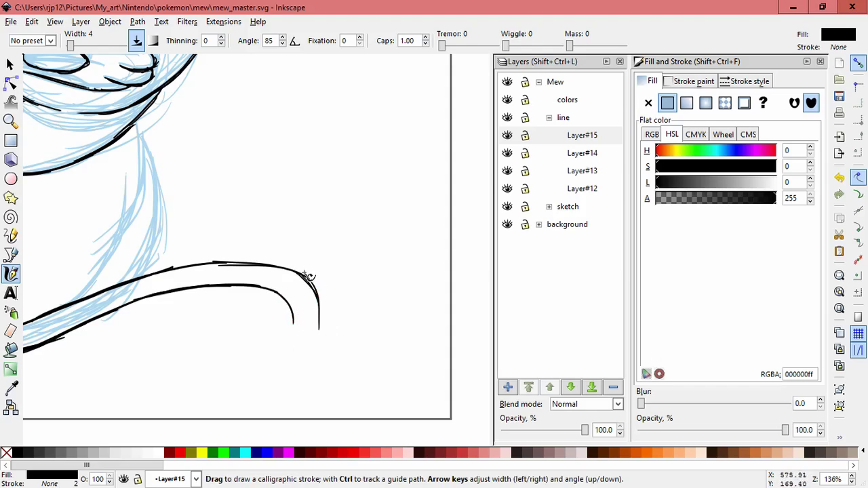
mouse_move(326, 313)
left_mouse_down()
mouse_move(299, 355)
mouse_move(248, 343)
mouse_move(242, 324)
left_mouse_up()
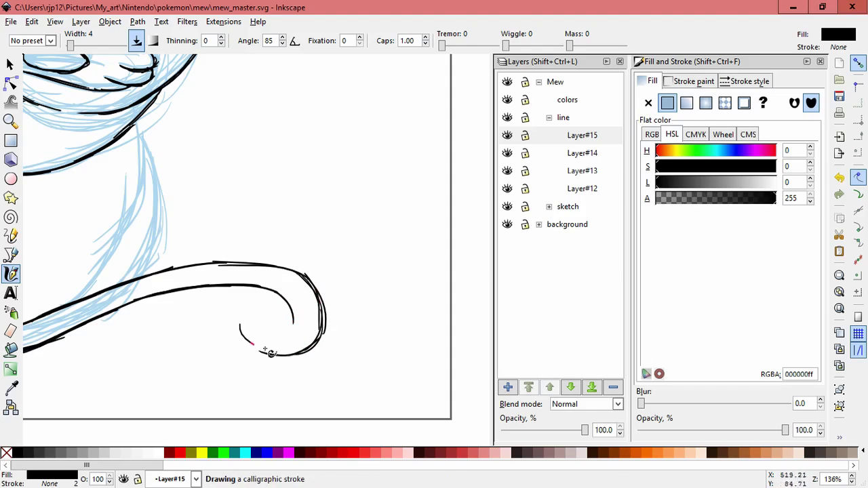
key("ctrl+z")
mouse_move(293, 355)
left_mouse_down()
mouse_move(223, 314)
mouse_move(312, 347)
left_mouse_up()
key("ctrl+z")
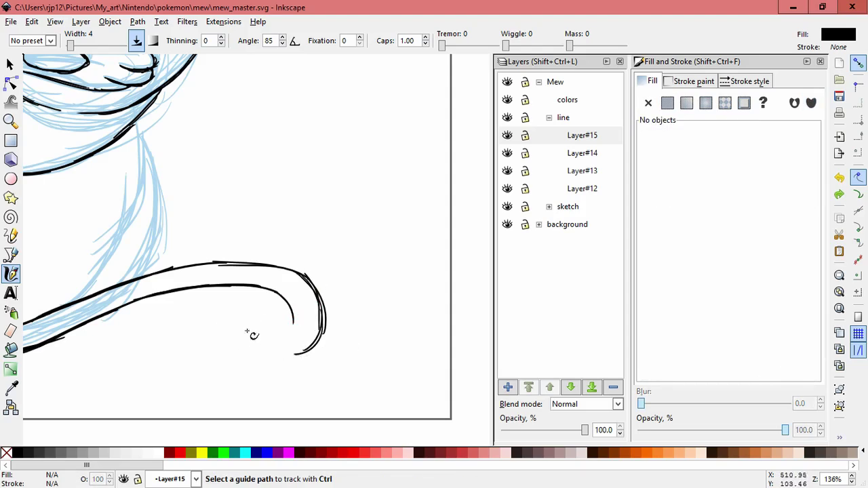
key("ctrl+z")
key("ctrl+z")
Try to redraw the outside of the tail's right-hand bend as a wider curve turning back underneath.
left_click_drag(312, 287, 317, 360)
key("ctrl+z")
left_click_drag(313, 288, 314, 352)
left_click_drag(319, 299, 298, 354)
key("ctrl+z")
mouse_move(323, 304)
left_mouse_down()
mouse_move(291, 369)
mouse_move(274, 371)
left_mouse_up()
Try to ink the underside of the curled tail end, sweeping up to a tip below the wave.
mouse_move(199, 332)
left_mouse_down()
mouse_move(256, 370)
mouse_move(298, 369)
left_mouse_up()
key("ctrl+z")
mouse_move(214, 354)
left_mouse_down()
mouse_move(305, 372)
mouse_move(317, 366)
left_mouse_up()
key("ctrl+z")
left_click_drag(233, 367, 328, 354)
key("ctrl+z")
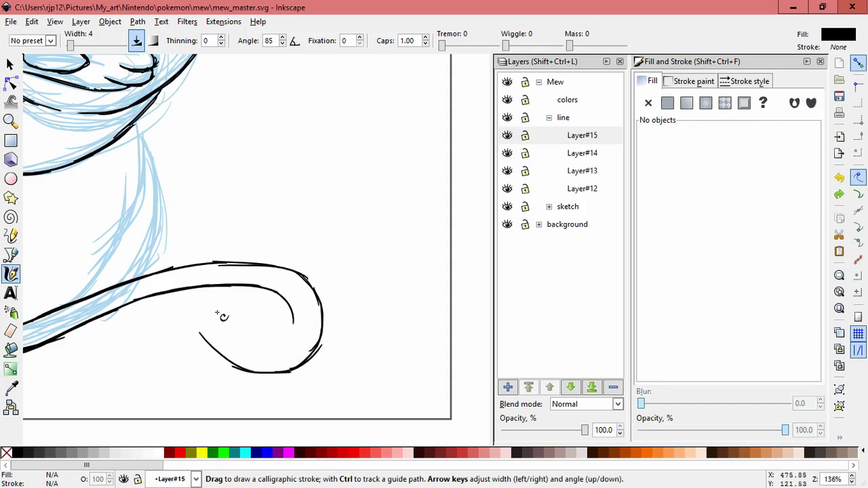
left_click_drag(184, 303, 291, 371)
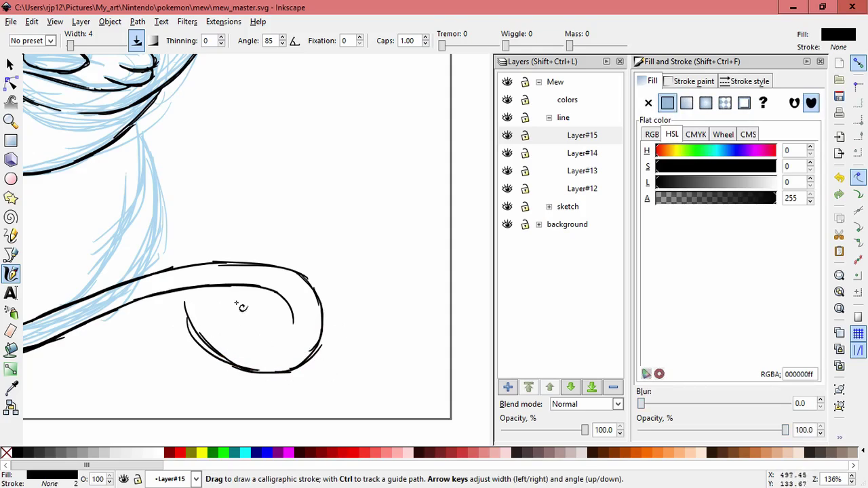
mouse_move(184, 305)
left_mouse_down()
mouse_move(254, 370)
mouse_move(273, 375)
left_mouse_up()
key("ctrl+z")
key("ctrl+z")
Try to close the pointed tail tip with an inner line running from the tip to the inside of the bend.
left_click_drag(185, 302, 241, 317)
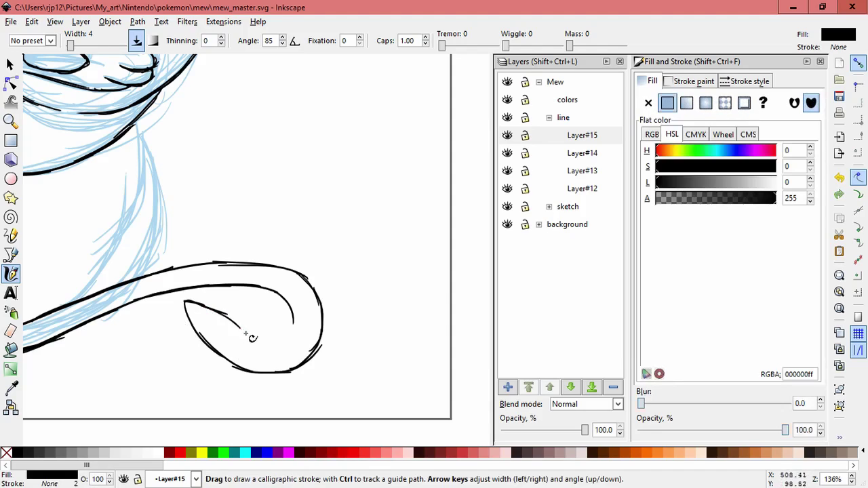
mouse_move(234, 327)
left_mouse_down()
mouse_move(280, 348)
mouse_move(293, 317)
mouse_move(282, 348)
left_mouse_up()
key("ctrl+z")
key("ctrl+z")
key("ctrl+z")
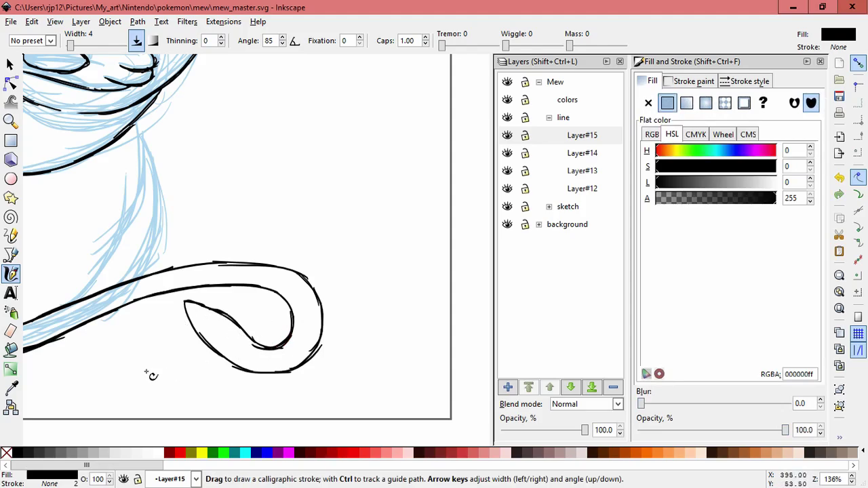
Undo the strokes of the pointed tail tip and the underside of its curl.
key("ctrl+z")
key("ctrl+z")
key("ctrl+z")
key("ctrl+z")
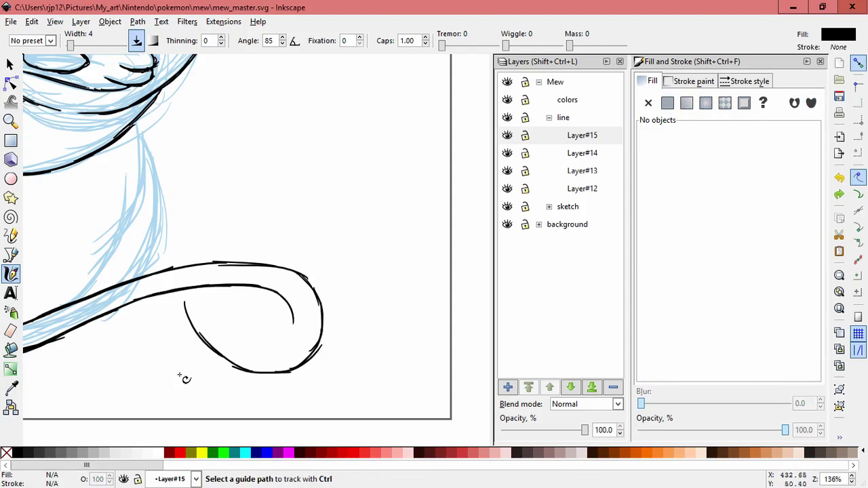
key("ctrl+z")
key("ctrl+z")
key("ctrl+z")
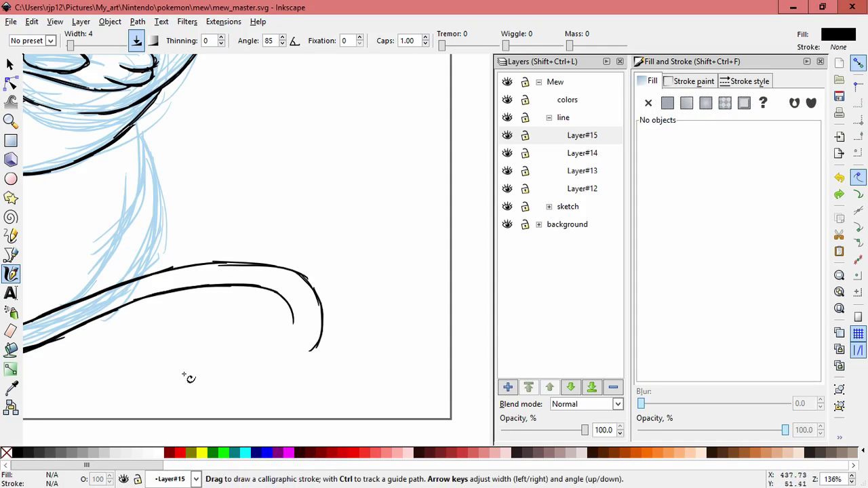
Try to ink the inside line of the tail's curl, rounding the bend and running back along the bottom.
mouse_move(290, 319)
left_mouse_down()
mouse_move(269, 351)
mouse_move(217, 350)
left_mouse_up()
key("ctrl+z")
key("ctrl+z")
left_click_drag(281, 346, 207, 341)
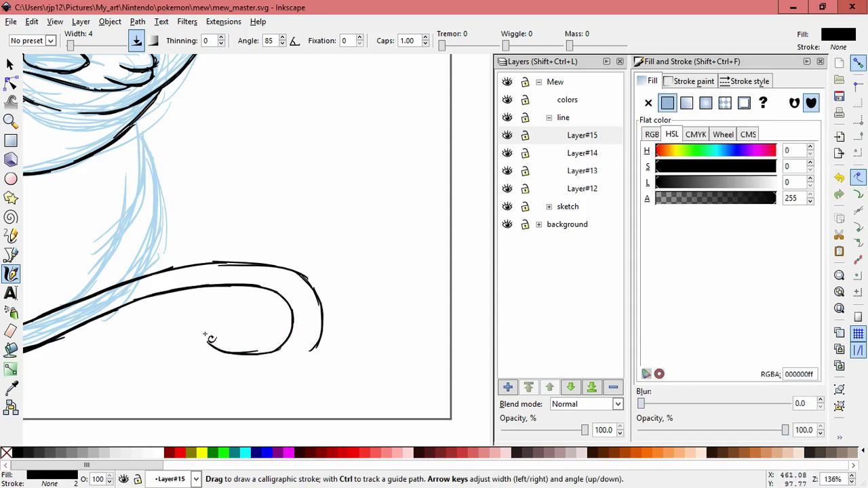
key("ctrl+z")
key("ctrl+z")
mouse_move(294, 324)
left_mouse_down()
mouse_move(269, 352)
mouse_move(294, 323)
mouse_move(207, 352)
mouse_move(192, 332)
mouse_move(243, 364)
mouse_move(284, 339)
left_mouse_up()
key("ctrl+z")
scroll(346, 309, "down", 2)
scroll(349, 321, "up", 2)
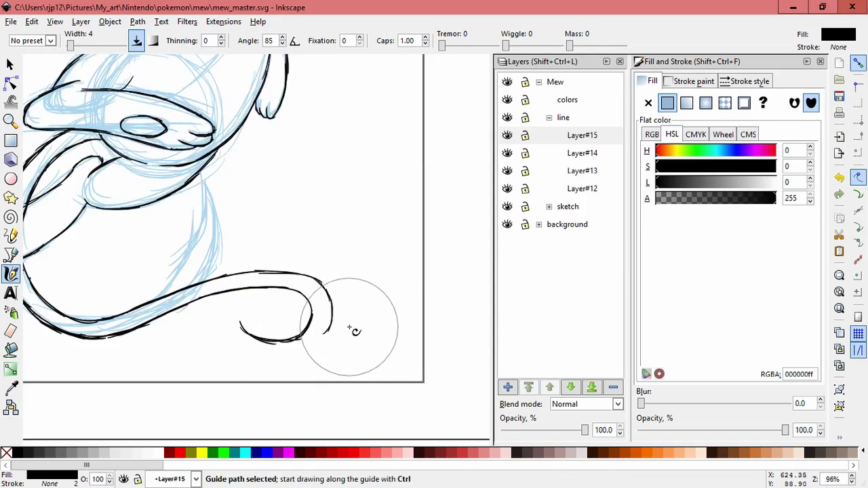
Delete the stray stroke beside the tail's curl.
mouse_move(321, 287)
left_mouse_down()
mouse_move(316, 330)
mouse_move(390, 328)
left_mouse_up()
left_click(10, 66)
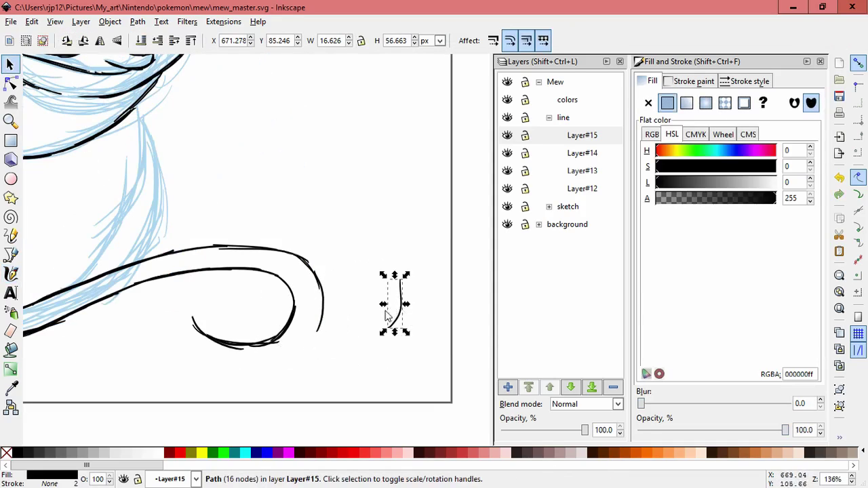
key("Delete")
left_click(318, 328)
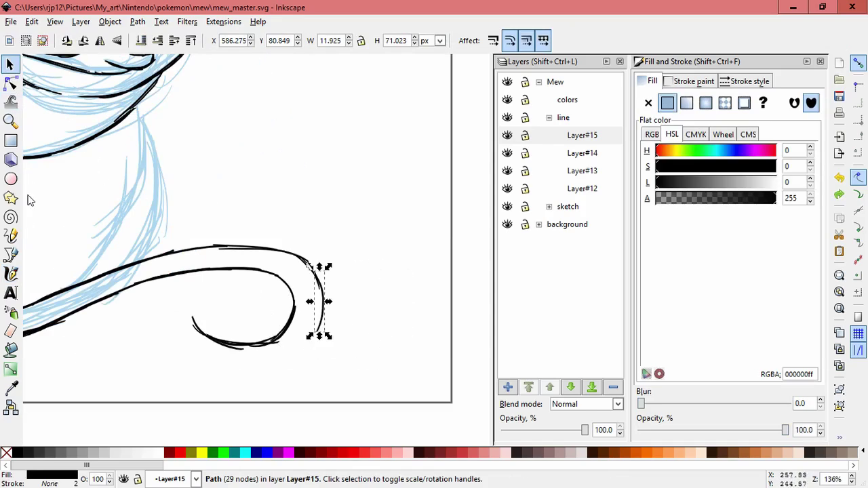
Try to ink the curl's outer line around the bottom and bring both lines together in a tip touching the tail.
left_click(10, 274)
mouse_move(318, 330)
left_mouse_down()
mouse_move(316, 341)
mouse_move(260, 370)
mouse_move(182, 346)
left_mouse_up()
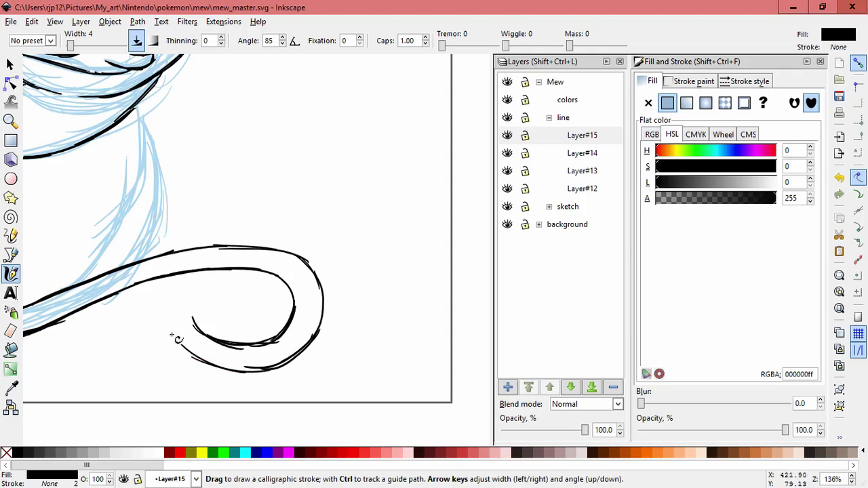
mouse_move(156, 295)
left_mouse_down()
mouse_move(206, 357)
mouse_move(248, 372)
mouse_move(208, 364)
left_mouse_up()
key("ctrl+z")
mouse_move(158, 304)
left_mouse_down()
mouse_move(263, 373)
mouse_move(182, 348)
mouse_move(255, 372)
left_mouse_up()
key("ctrl+z")
key("ctrl+z")
mouse_move(152, 297)
left_mouse_down()
mouse_move(258, 380)
mouse_move(268, 378)
mouse_move(213, 344)
mouse_move(229, 338)
mouse_move(156, 290)
left_mouse_up()
key("ctrl+z")
key("ctrl+z")
mouse_move(197, 331)
left_mouse_down()
mouse_move(156, 281)
mouse_move(225, 368)
left_mouse_up()
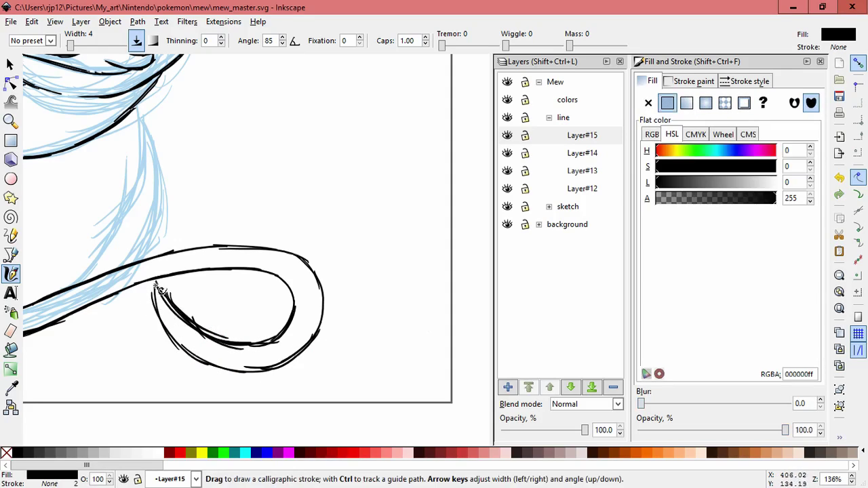
Undo the whole tail curl back to the open wave at the right end.
key("ctrl+z")
key("ctrl+z")
key("ctrl+z")
key("ctrl+z")
key("ctrl+z")
key("ctrl+z")
key("ctrl+z")
key("ctrl+z")
key("ctrl+z")
key("ctrl+z")
key("ctrl+z")
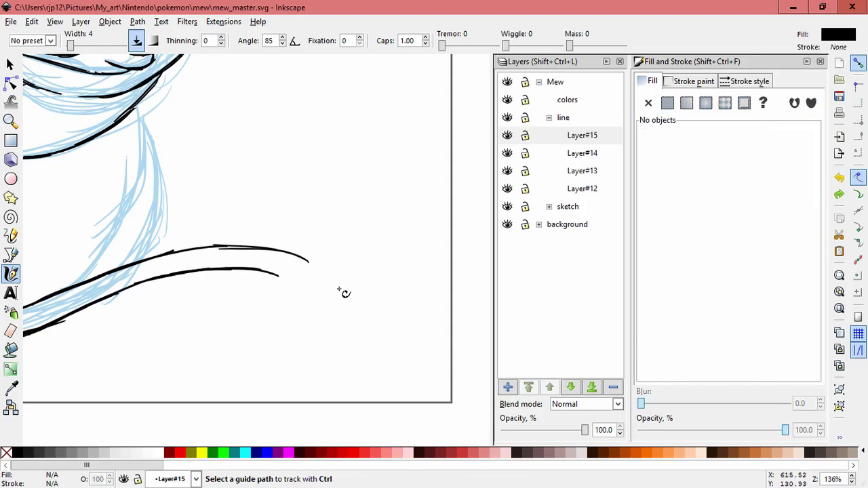
Undo the last earlier strokes that extend the open end of the tail's wave.
key("ctrl+z")
key("space")
scroll(346, 290, "down", 2)
left_click_drag(353, 245, 362, 306)
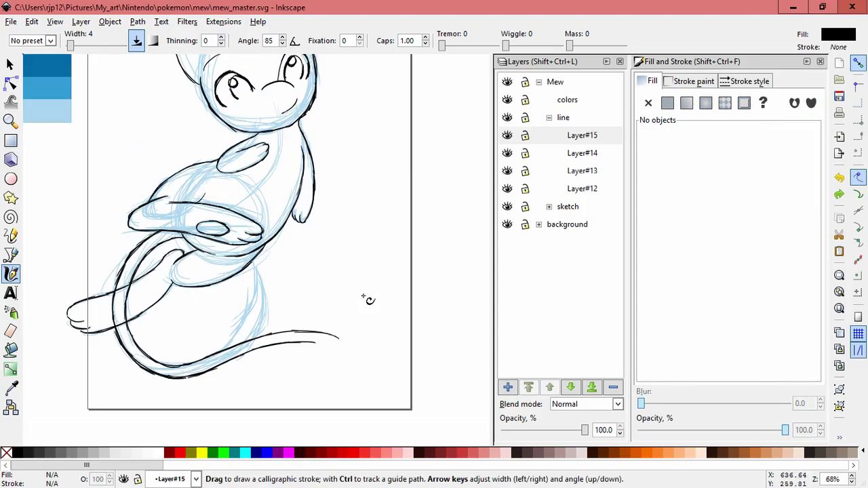
key("space")
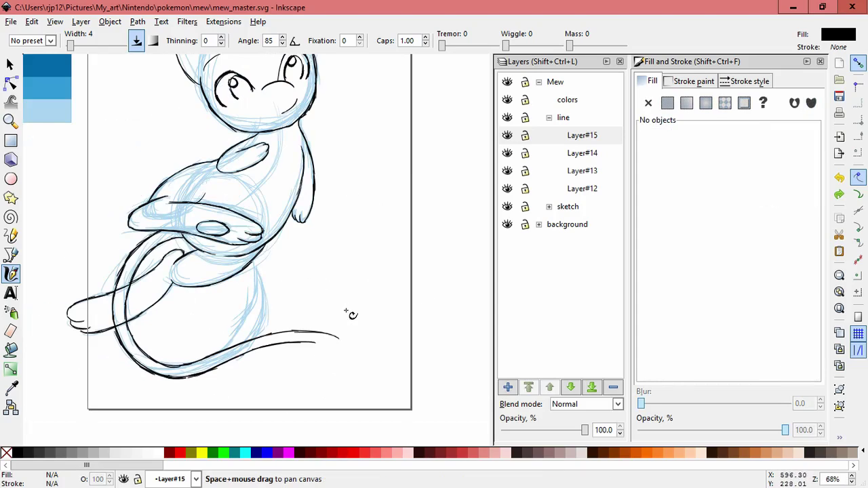
left_click_drag(346, 310, 339, 289)
key("ctrl+z")
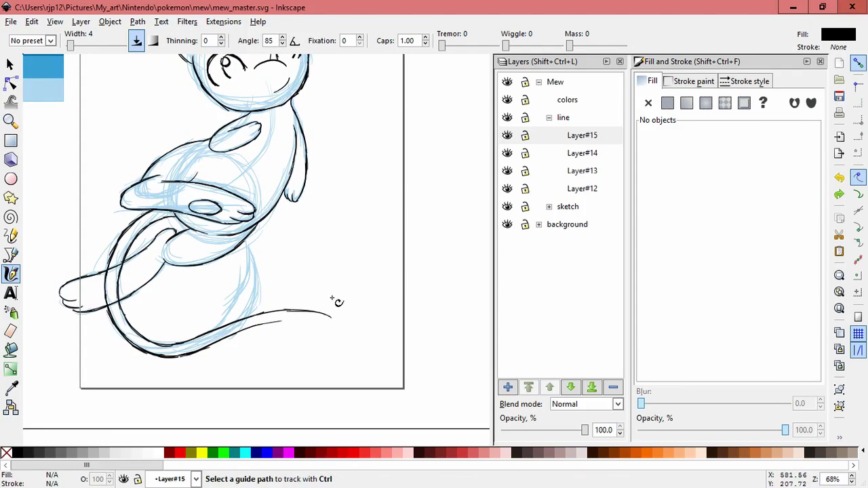
key("ctrl+z")
scroll(342, 305, "up", 1)
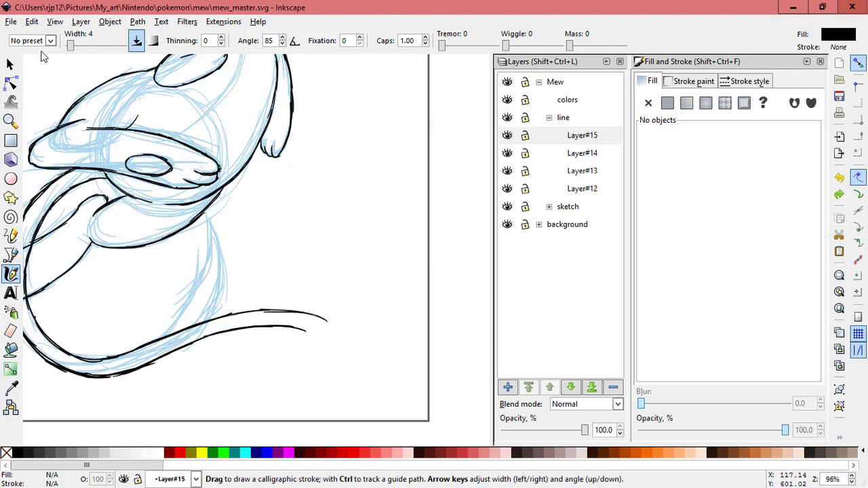
Delete the outermost strokes of both tail lines at the right end of the wave.
left_click(10, 65)
left_click_drag(319, 317, 369, 248)
key("Delete")
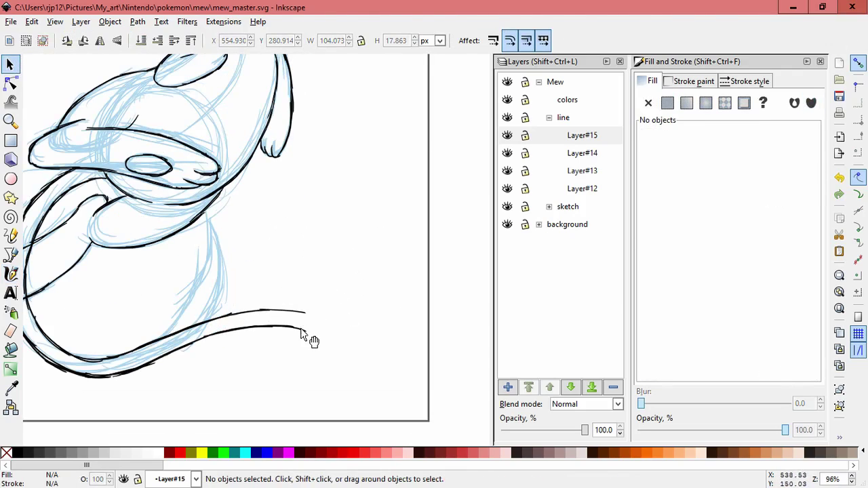
left_click_drag(301, 330, 365, 275)
key("Delete")
left_click_drag(303, 312, 374, 226)
key("Delete")
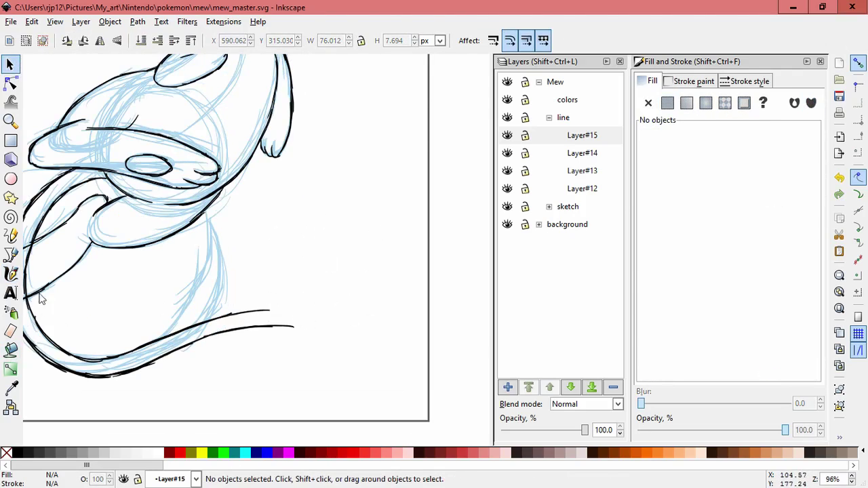
Try to extend the tail's lower line to the right with a flatter stroke.
key("space")
scroll(319, 339, "up", 1, "ctrl")
scroll(299, 334, "down", 2)
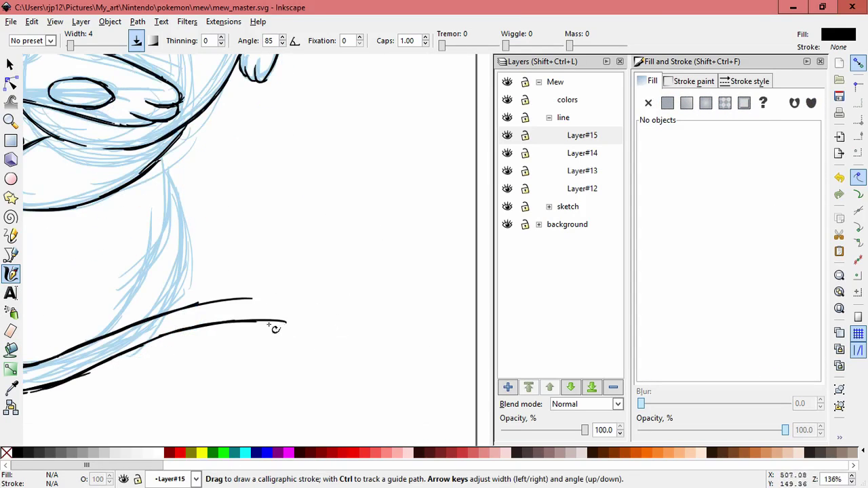
mouse_move(278, 325)
left_mouse_down()
mouse_move(356, 341)
mouse_move(341, 325)
left_mouse_up()
key("ctrl+z")
key("ctrl+z")
mouse_move(271, 323)
left_mouse_down()
mouse_move(331, 344)
mouse_move(347, 339)
left_mouse_up()
key("ctrl+z")
key("ctrl+z")
left_click_drag(276, 321, 339, 336)
key("ctrl+z")
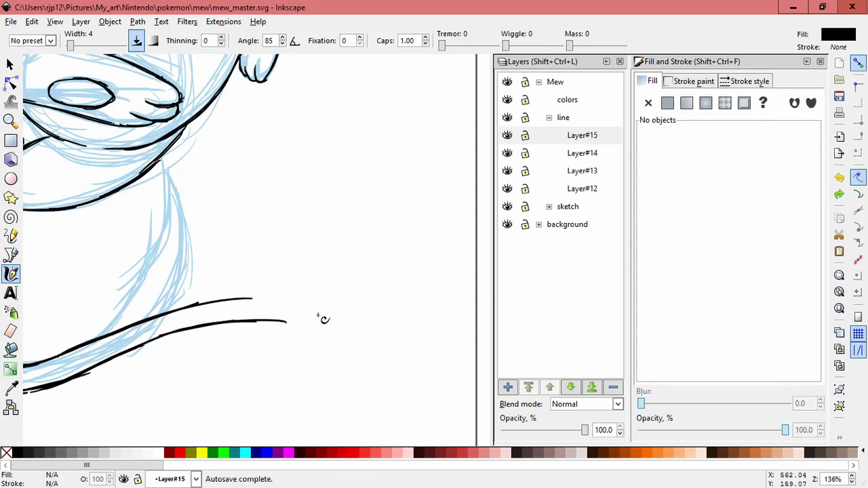
left_click_drag(276, 321, 363, 324)
key("ctrl+z")
key("ctrl+z")
key("ctrl+z")
Delete the wave strokes of both tail lines beyond the blue sketch, back to the sketched tail bend.
key("s")
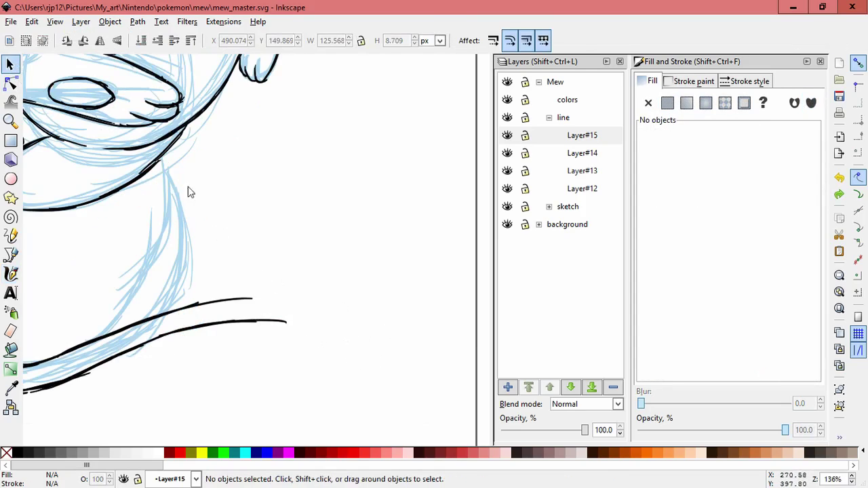
left_click(286, 327)
key("Delete")
left_click(250, 299)
key("Delete")
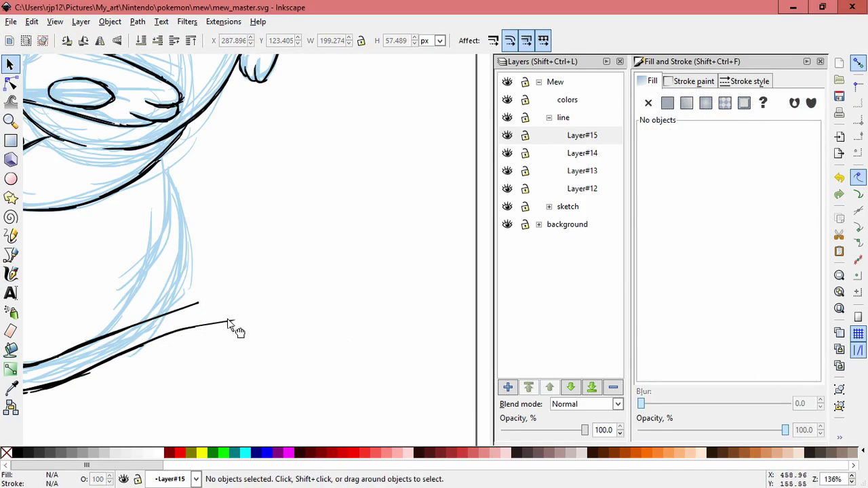
left_click(229, 321)
key("Delete")
left_click(199, 302)
key("Delete")
left_click(194, 328)
key("Delete")
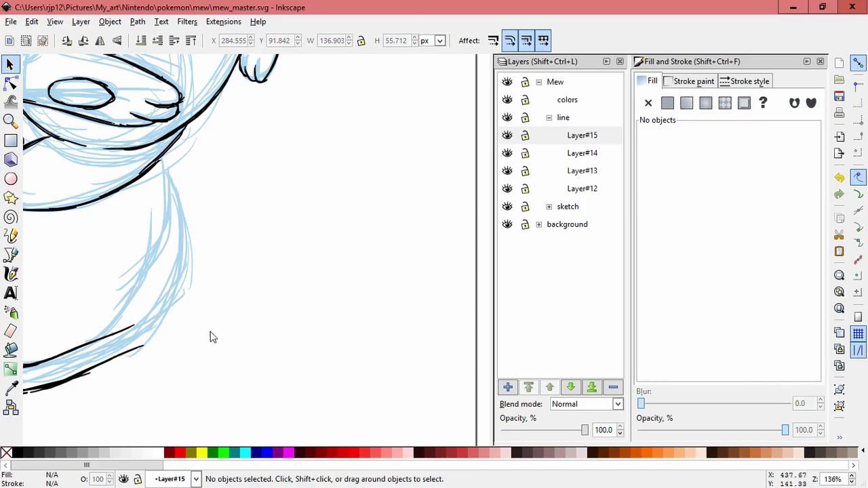
Delete the remaining end strokes of both tail lines along the bottom of the sketched tail.
scroll(180, 290, "left", 2)
scroll(140, 297, "down", 1)
left_click(11, 290)
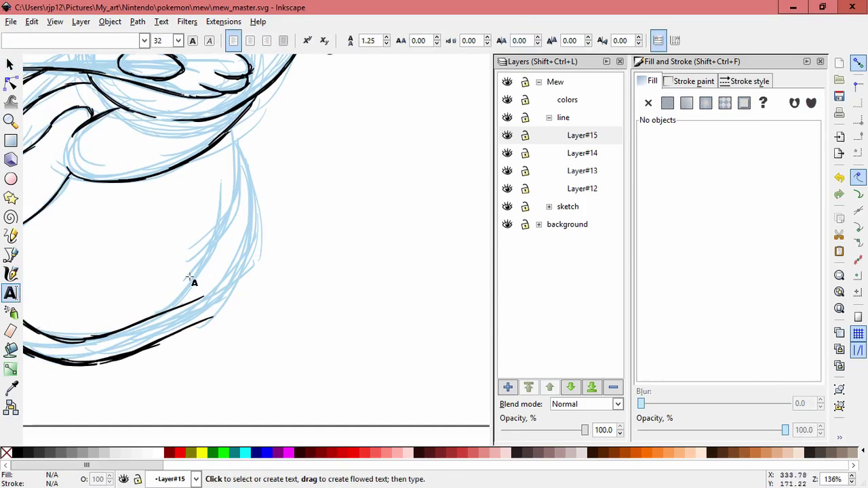
left_click(11, 64)
left_click(213, 327)
key("Delete")
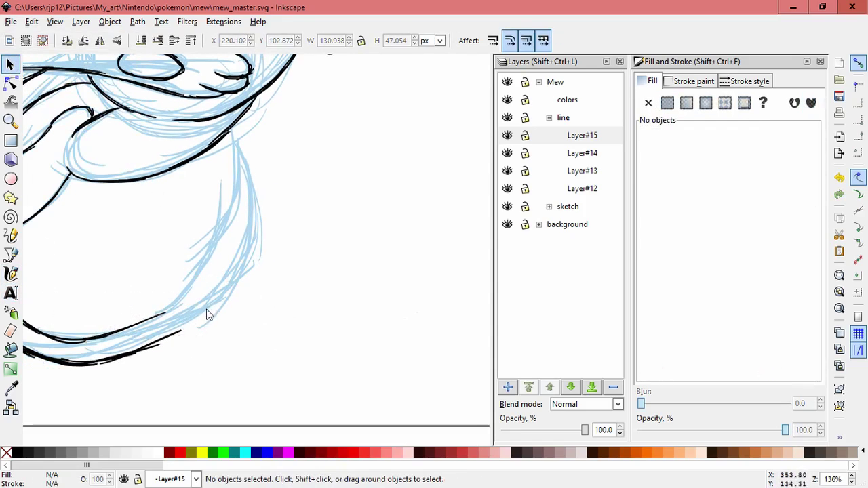
left_click(167, 315)
key("Delete")
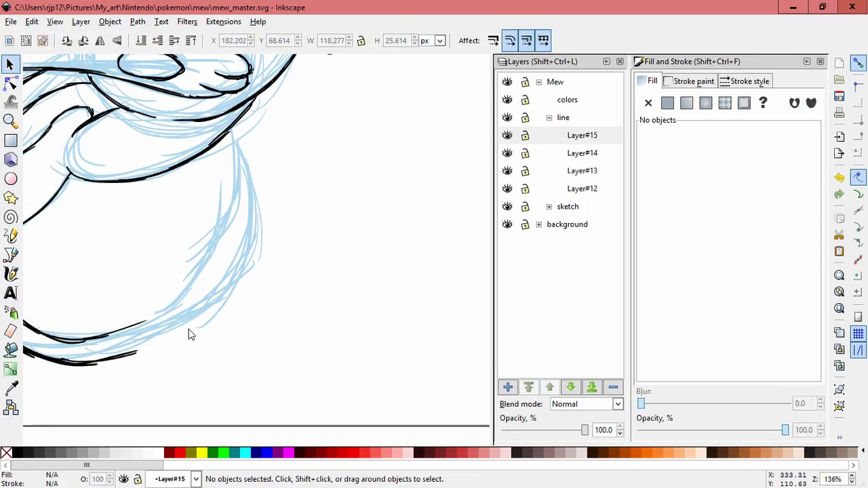
Ink the tail's outer edge from the bottom up around the lower-right bend of the blue sketch.
left_click(11, 273)
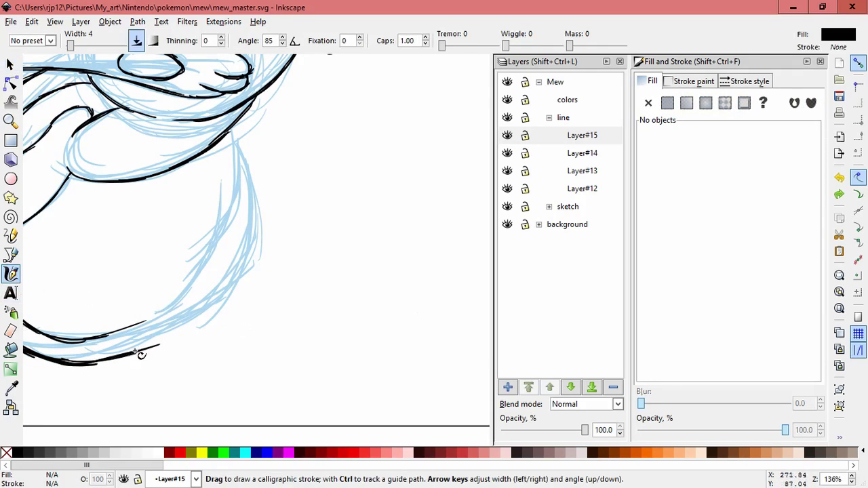
mouse_move(135, 351)
left_mouse_down()
mouse_move(219, 316)
mouse_move(273, 243)
left_mouse_up()
key("ctrl+z")
key("ctrl+z")
left_click_drag(220, 308, 270, 247)
key("ctrl+z")
key("ctrl+z")
left_click_drag(220, 309, 270, 246)
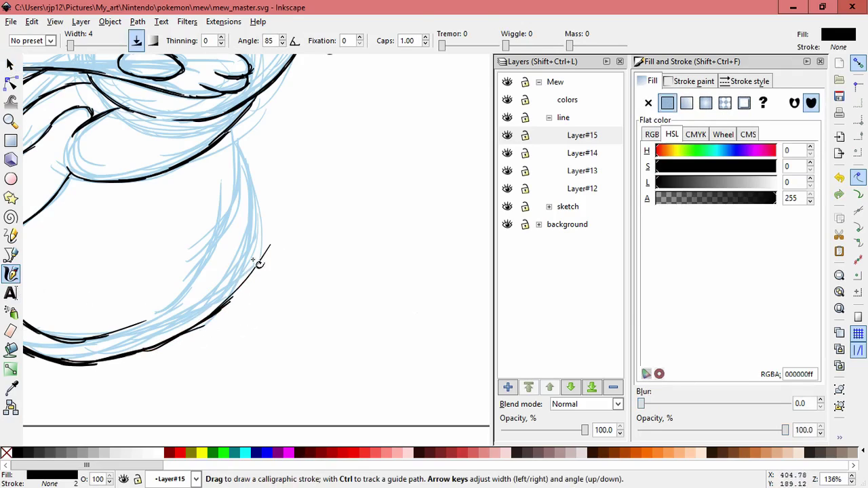
Redraw the outer edge at the tail's lower-right bend and thicken its upper end with overlapping strokes.
key("ctrl+z")
mouse_move(205, 321)
left_mouse_down()
mouse_move(266, 249)
mouse_move(251, 280)
left_mouse_up()
key("ctrl+z")
left_click_drag(277, 237, 206, 329)
left_click_drag(282, 229, 270, 245)
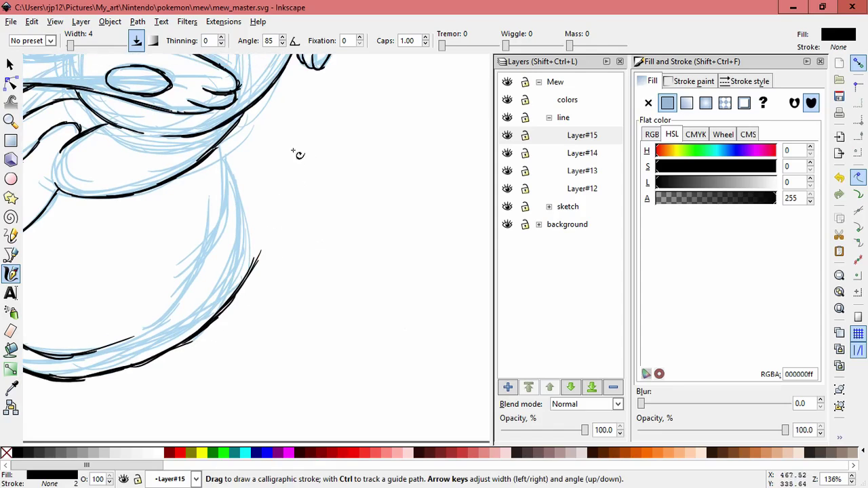
Carry the tail's outer edge upward on the right side in a long curve outside the blue sketch.
mouse_move(293, 151)
left_mouse_down()
mouse_move(239, 283)
mouse_move(285, 232)
left_mouse_up()
left_click_drag(280, 186, 270, 268)
left_click_drag(184, 331, 294, 233)
Delete the stroke at the right end of the tail's inner edge and return to the calligraphy tool.
left_click(10, 65)
left_click(224, 300)
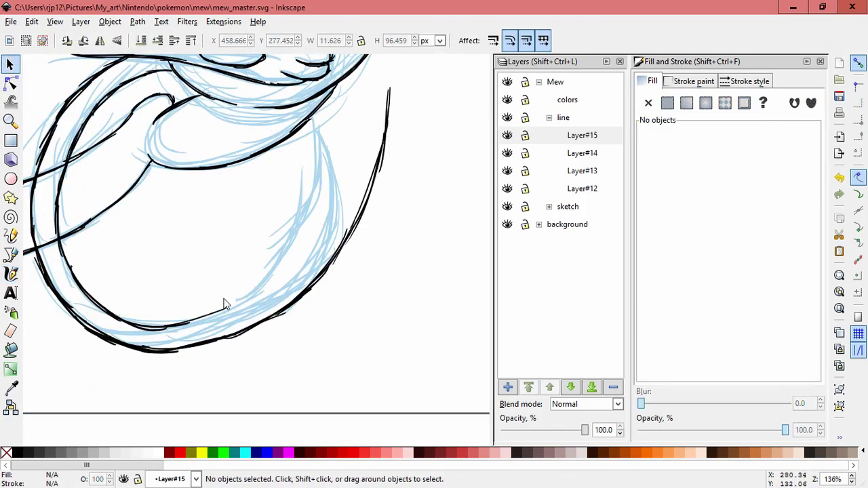
left_click(225, 315)
key("Delete")
key("space")
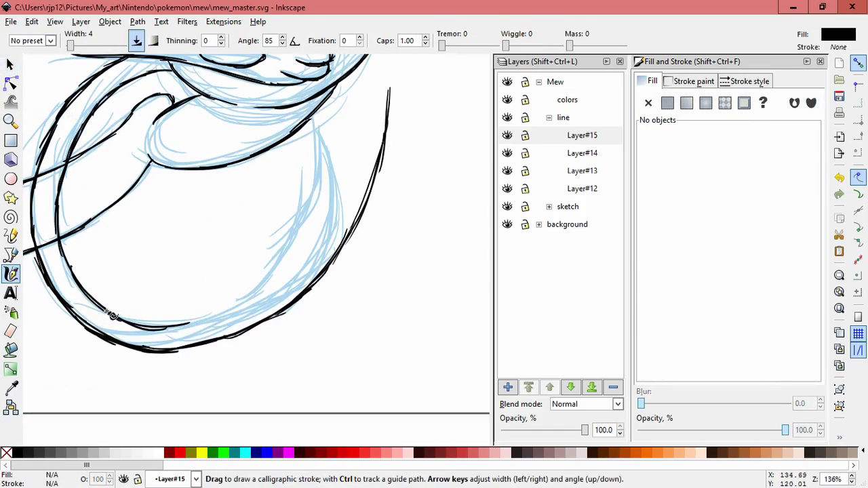
left_click_drag(191, 323, 247, 300)
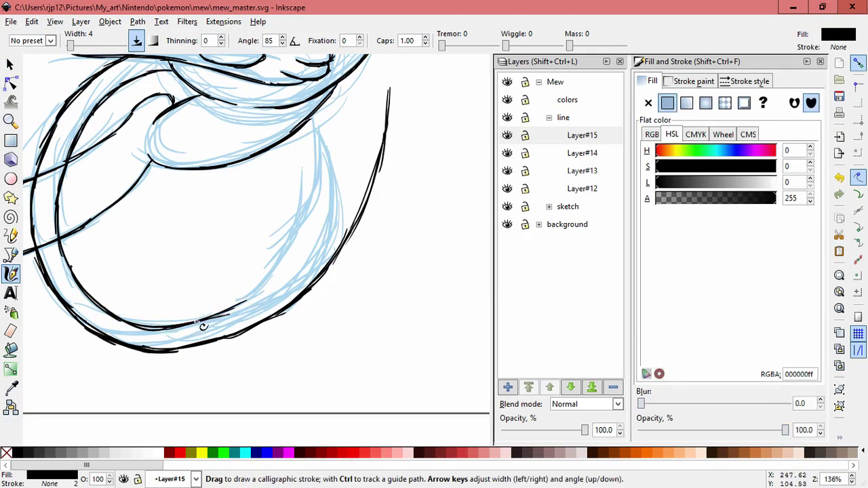
key("ctrl+z")
left_click_drag(192, 325, 247, 303)
key("ctrl+z")
key("ctrl+z")
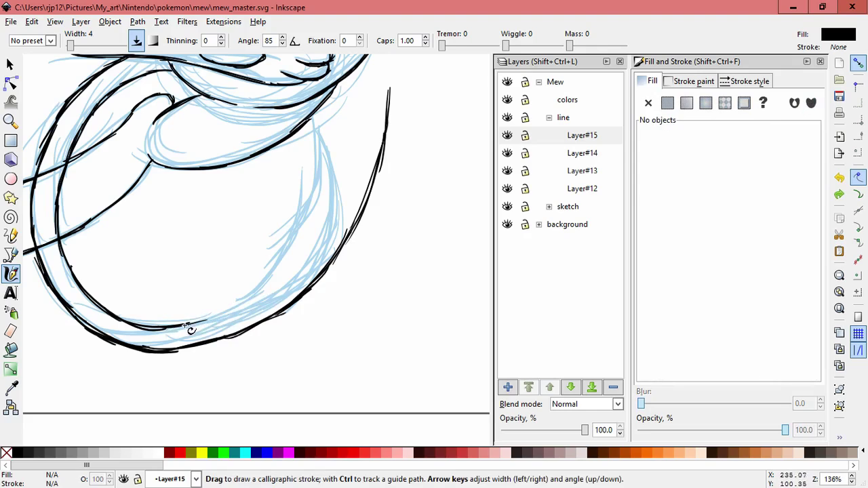
key("ctrl+z")
Ink the tail's inner edge from the bottom around the lower-right bend with overlapping calligraphic strokes.
left_click_drag(187, 324, 230, 312)
left_click_drag(197, 322, 265, 293)
key("ctrl+z")
left_click_drag(211, 316, 285, 282)
key("ctrl+z")
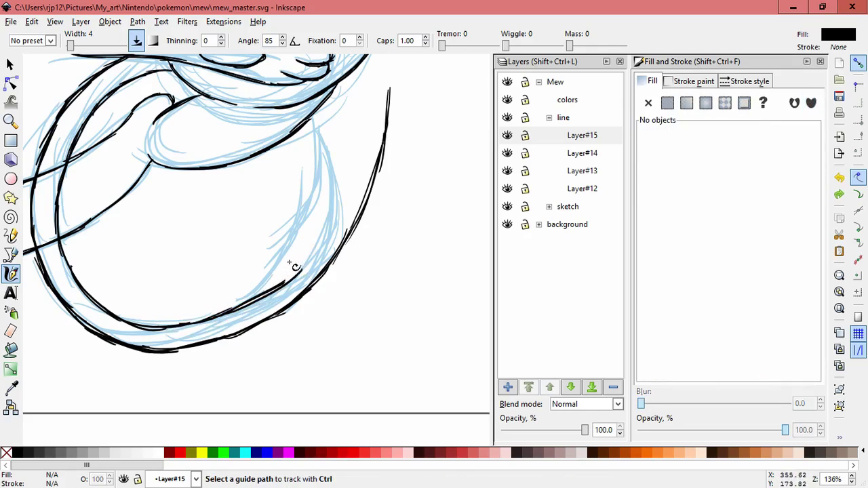
left_click_drag(288, 267, 340, 207)
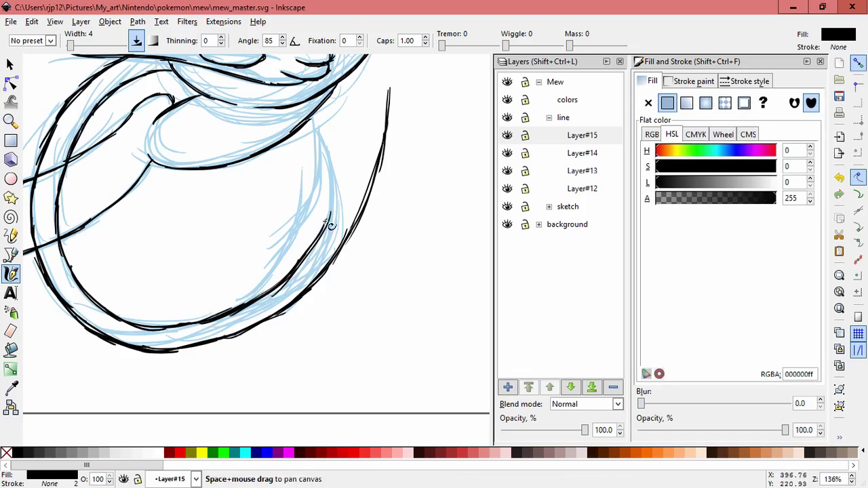
Delete one overlapping stroke from the inner edge's lower-right bend and one from the upper part of the tail's outer edge.
key("s")
left_click_drag(295, 288, 410, 347)
key("Delete")
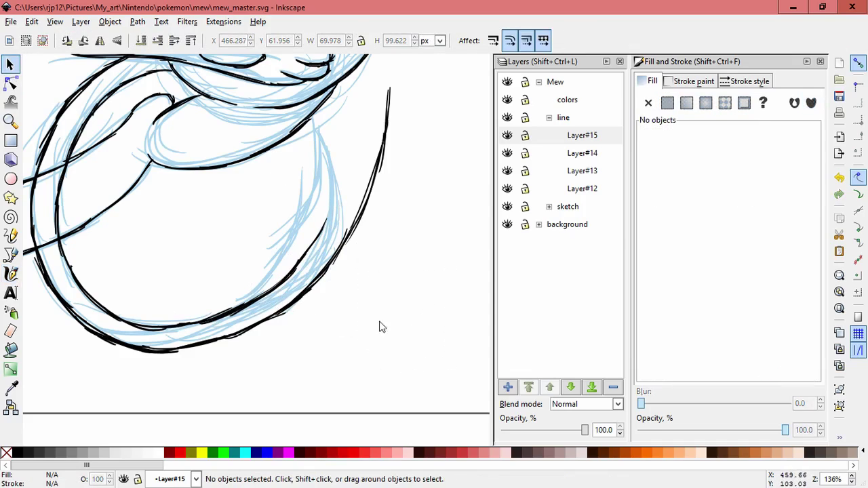
key("space")
left_click_drag(397, 256, 358, 337)
left_click_drag(344, 245, 441, 272)
key("Delete")
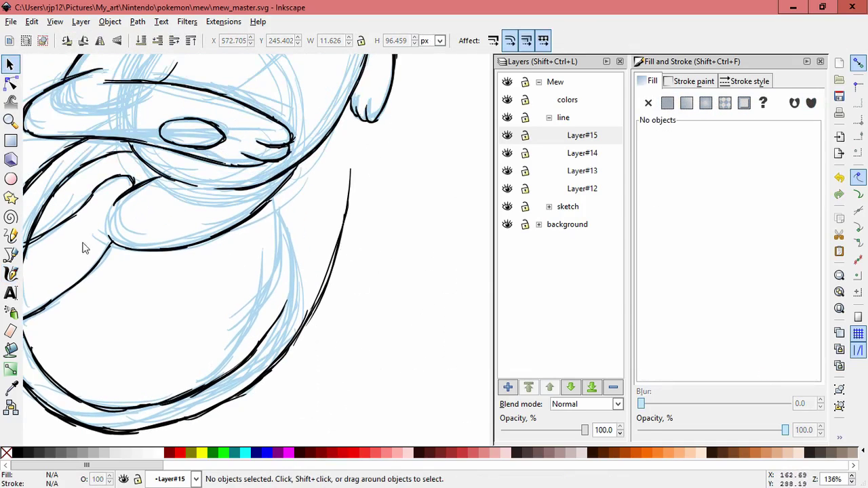
Continue the tail's inner edge upward on the right side with long strokes parallel to the outer edge.
left_click(11, 274)
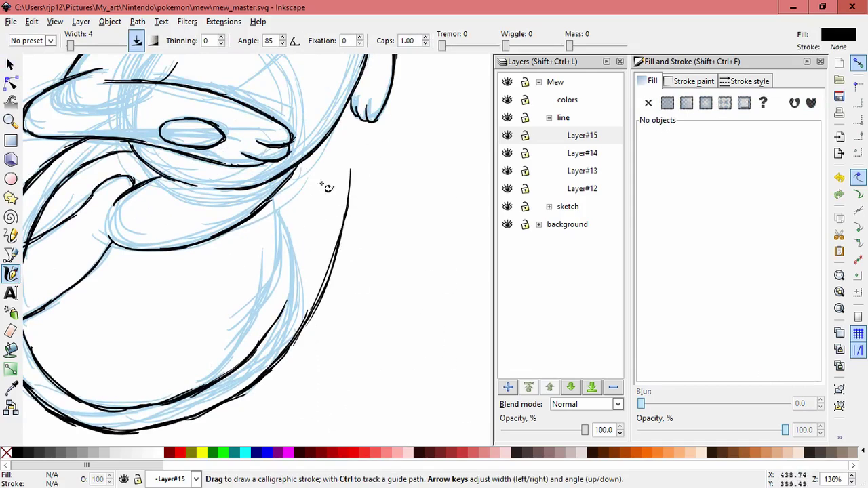
left_click_drag(309, 239, 255, 355)
left_click_drag(299, 269, 238, 367)
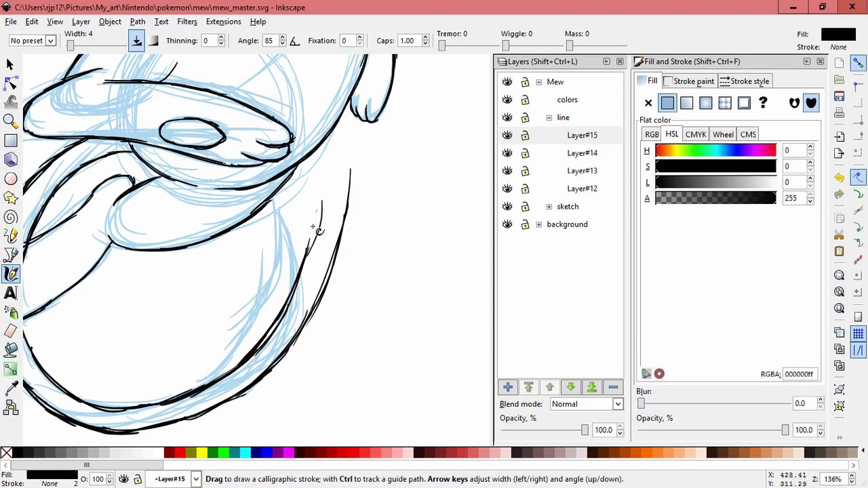
Undo the last stroke and delete the topmost strokes of the tail's inner and outer edges on the right.
key("ctrl+z")
left_click(10, 64)
left_click(323, 221)
key("Delete")
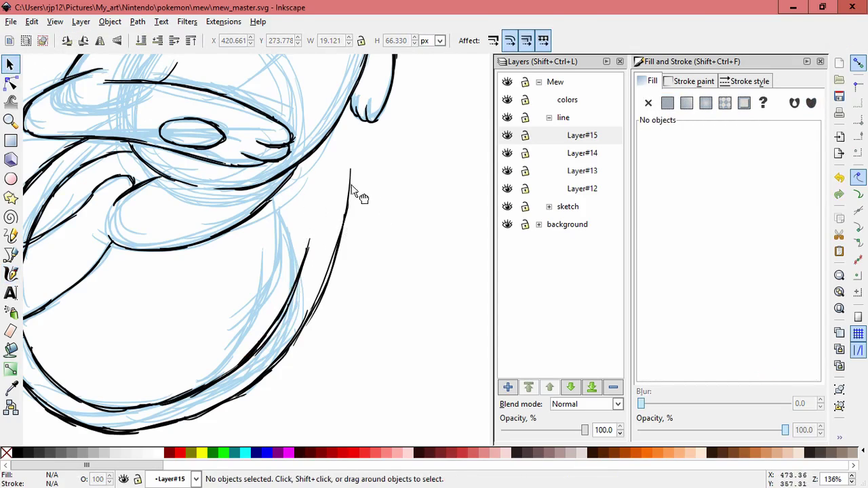
left_click(345, 230)
key("Delete")
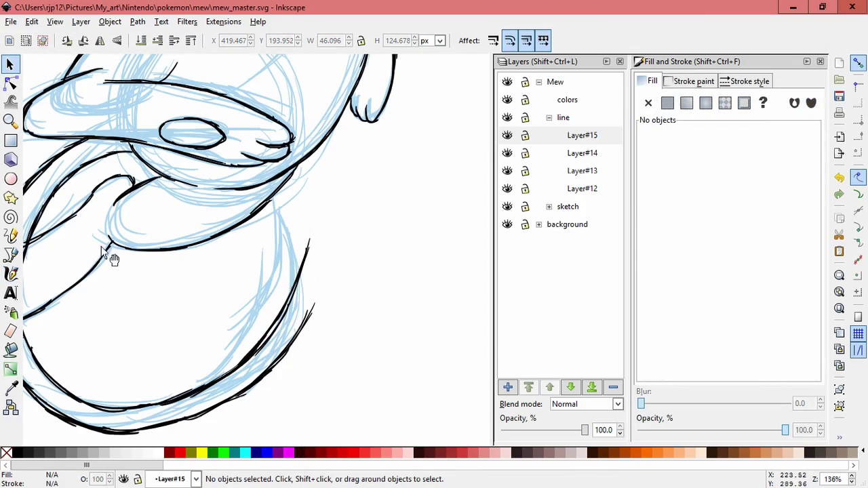
Redraw the upper end of the tail's outer edge as a short curve parallel to the inner edge.
left_click(11, 275)
left_click_drag(334, 229, 305, 314)
key("ctrl+z")
key("ctrl+z")
mouse_move(331, 249)
left_mouse_down()
mouse_move(308, 315)
mouse_move(312, 308)
left_mouse_up()
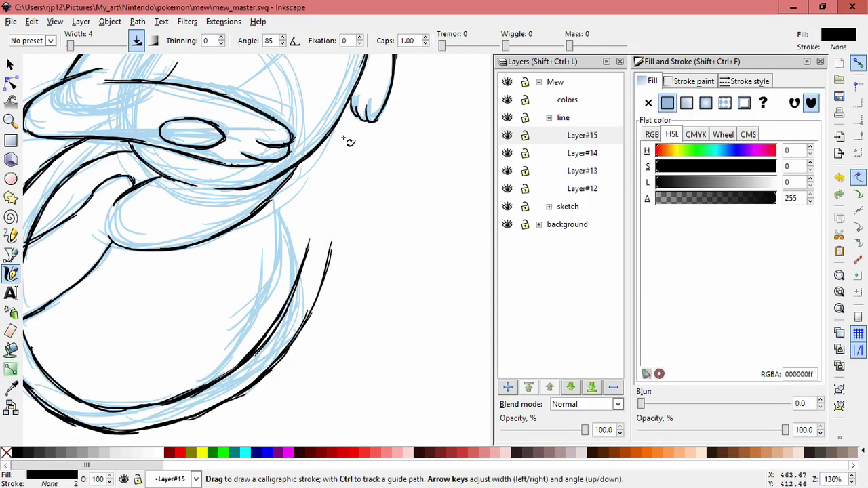
Extend the tail's outer edge upward in a curve that bends out to the right below the hanging hand.
scroll(374, 229, "down", 3)
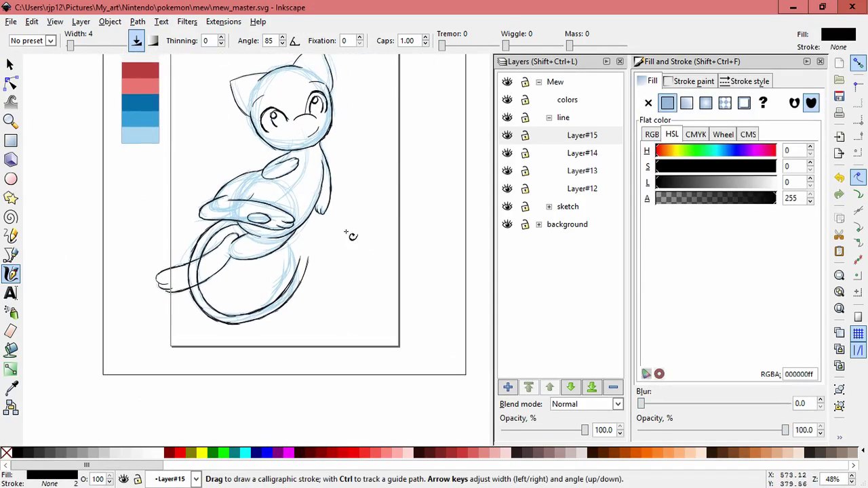
scroll(332, 289, "up", 2)
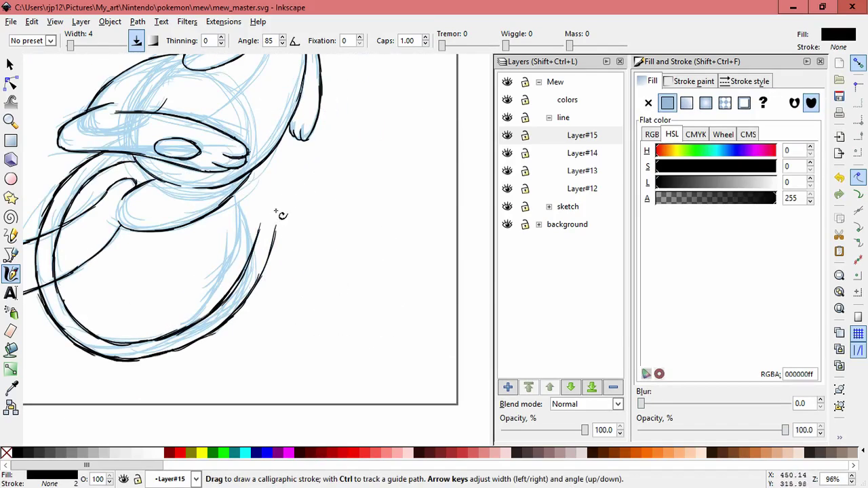
left_click_drag(305, 167, 280, 229)
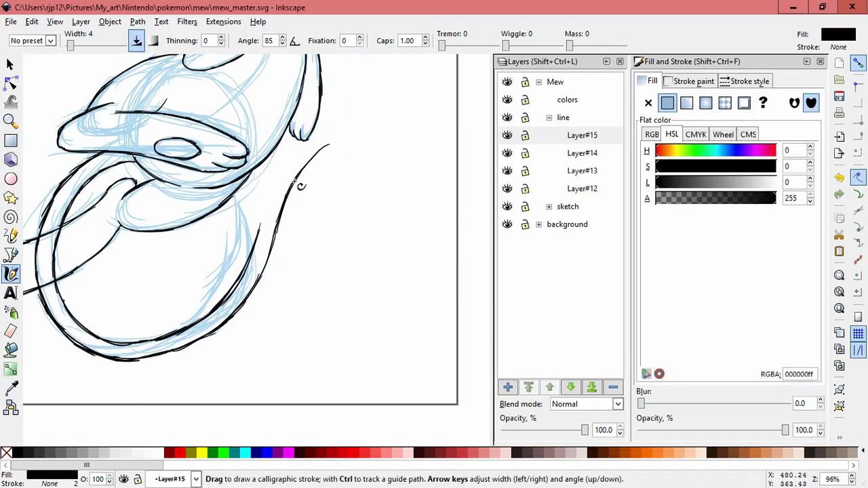
left_click_drag(298, 185, 335, 143)
Carry the tail's inner edge up beside the outer edge and bring both together in a pointed tip on the right.
left_click_drag(258, 219, 293, 161)
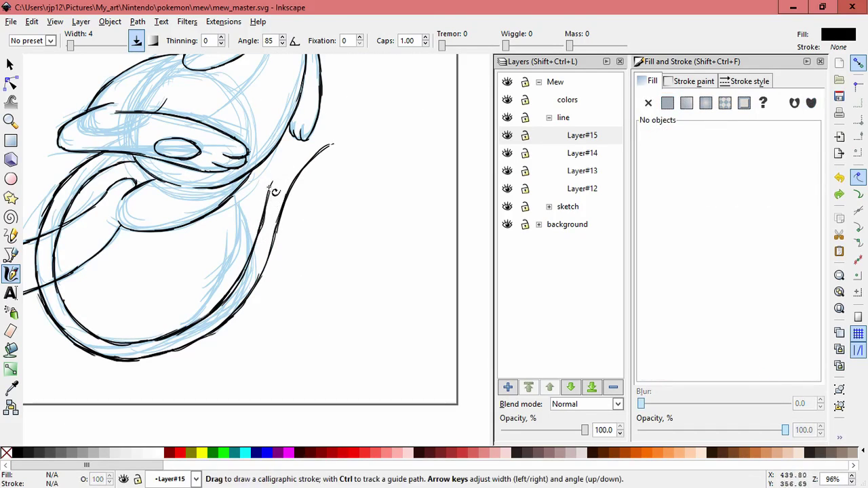
left_click_drag(274, 198, 298, 150)
key("ctrl+z")
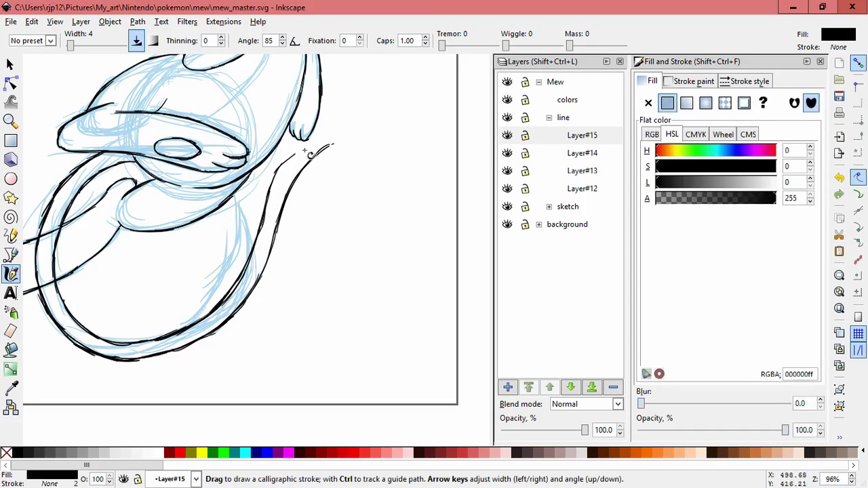
key("ctrl+z")
left_click_drag(342, 132, 276, 171)
key("ctrl+z")
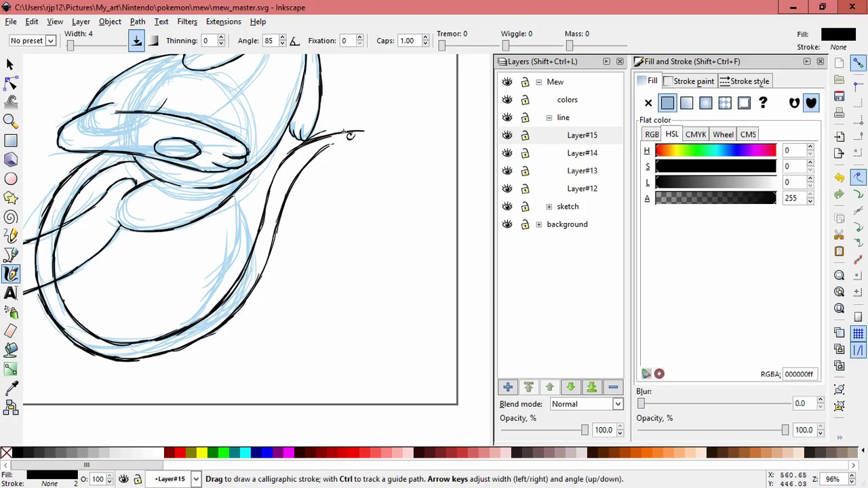
left_click_drag(370, 131, 324, 155)
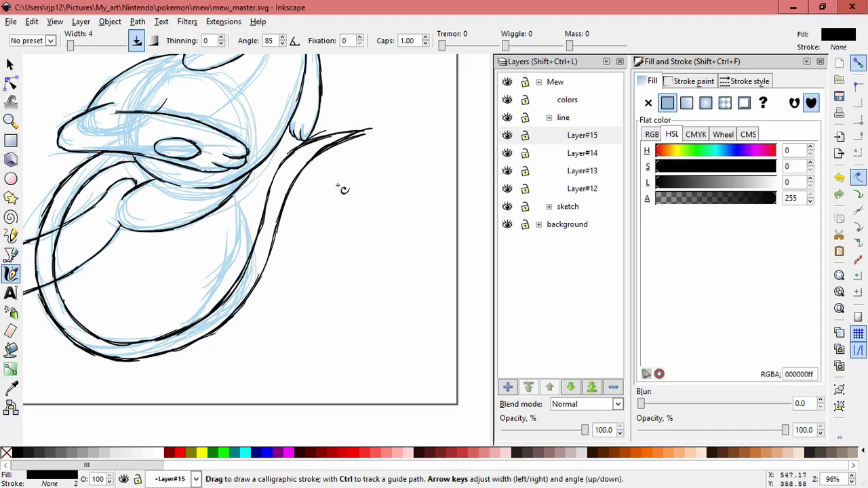
Lock Layer#12, Layer#13 and Layer#14 so only the tail's line layer can be selected.
scroll(340, 186, "down", 2)
left_click_drag(357, 204, 332, 295)
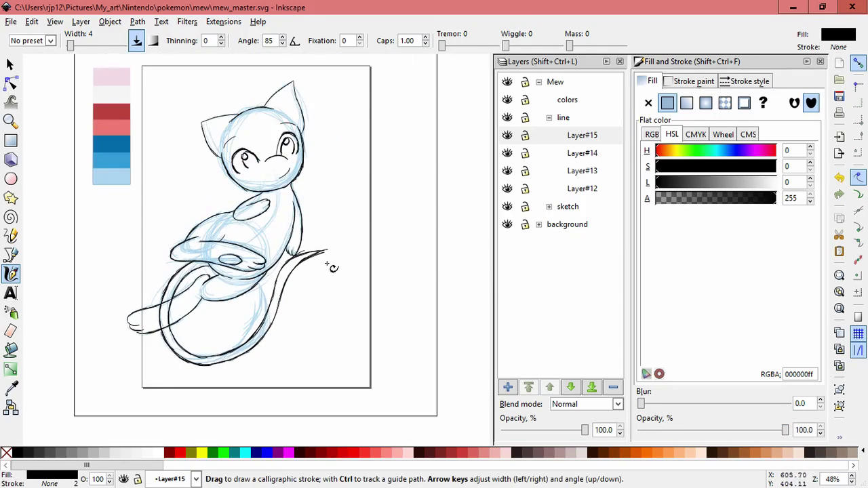
left_click(10, 65)
left_click_drag(371, 406, 124, 170)
left_click(370, 298)
left_click(526, 188)
left_click(526, 172)
left_click(526, 156)
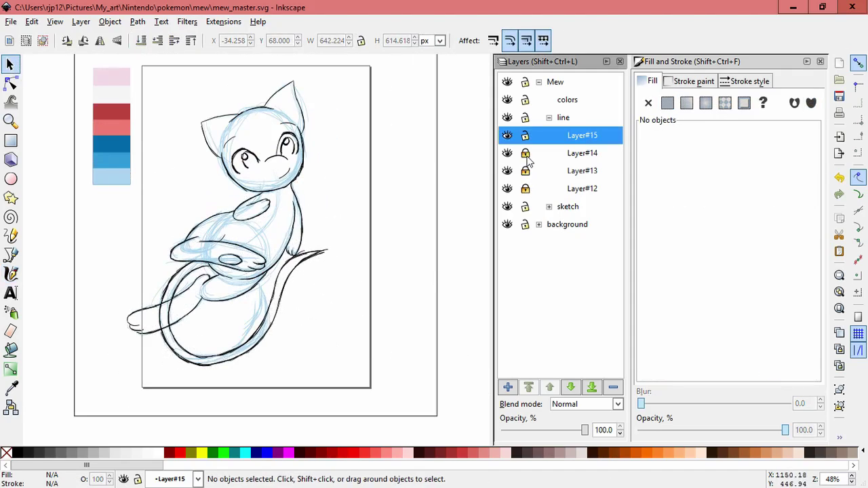
Select all the tail strokes and skew them horizontally so the lower loop shifts to the right.
left_click_drag(340, 389, 128, 234)
left_click(263, 358)
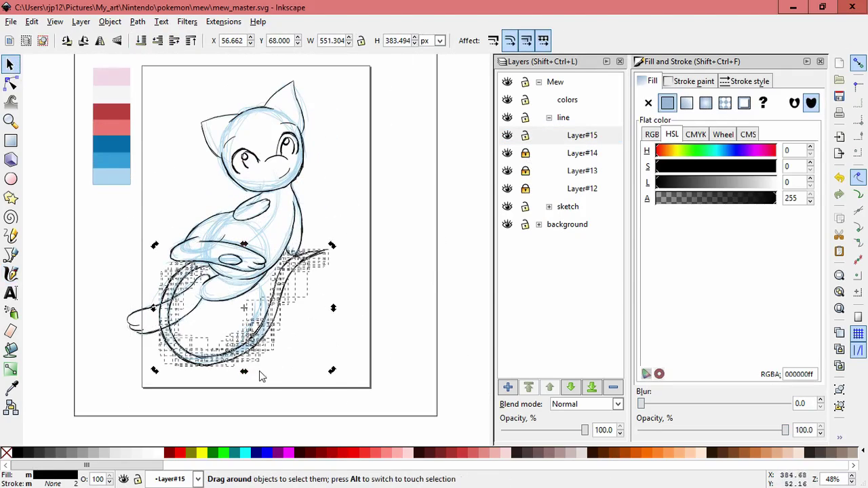
left_click_drag(245, 373, 268, 374)
key("ctrl+z")
left_click(246, 364)
key("ctrl+z")
left_click(244, 373)
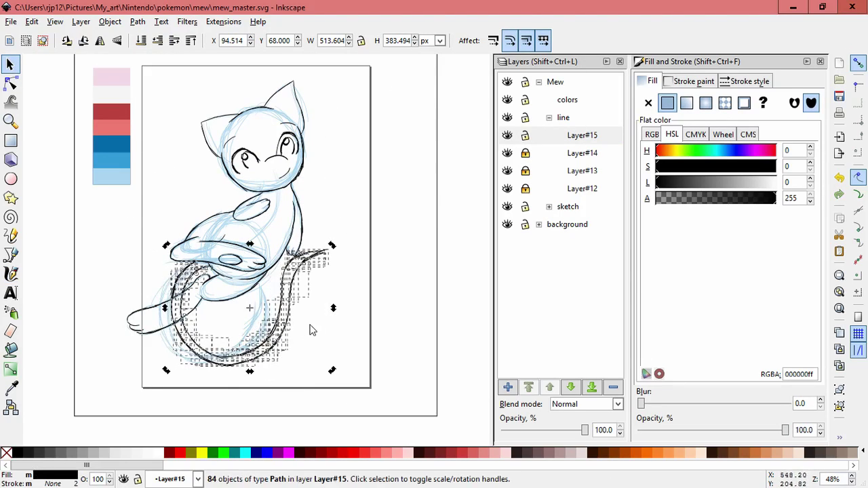
Enlarge the tail strokes to about 554 by 389 px and nudge them slightly left and down.
left_click_drag(332, 246, 351, 247)
key("Escape")
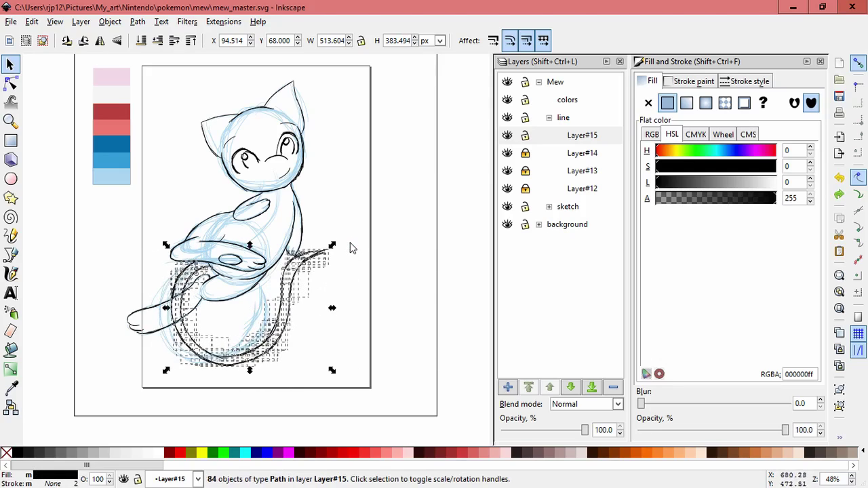
left_click(348, 245)
left_click_drag(341, 411, 139, 204)
left_click_drag(332, 245, 350, 243)
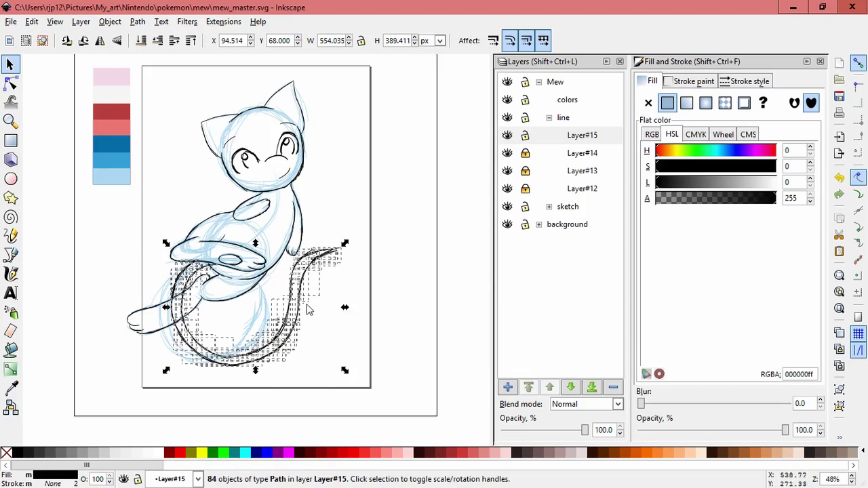
left_click_drag(305, 310, 302, 312)
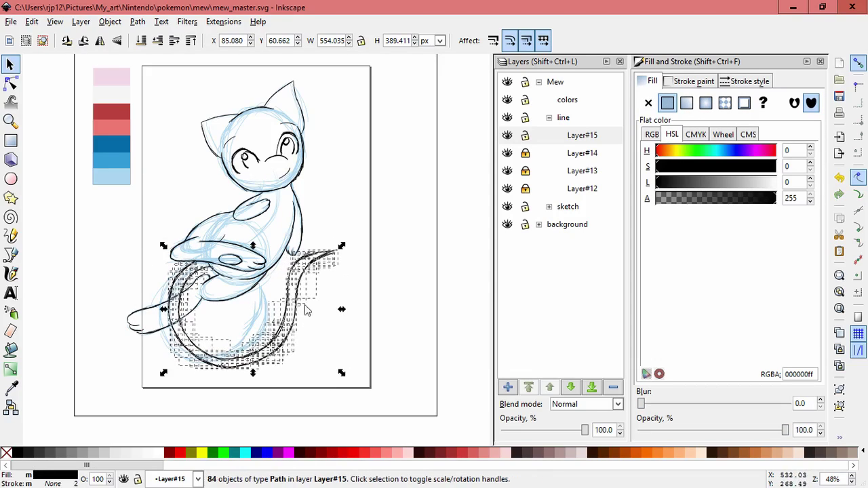
left_click_drag(255, 373, 263, 357)
key("ctrl+z")
left_click(341, 330)
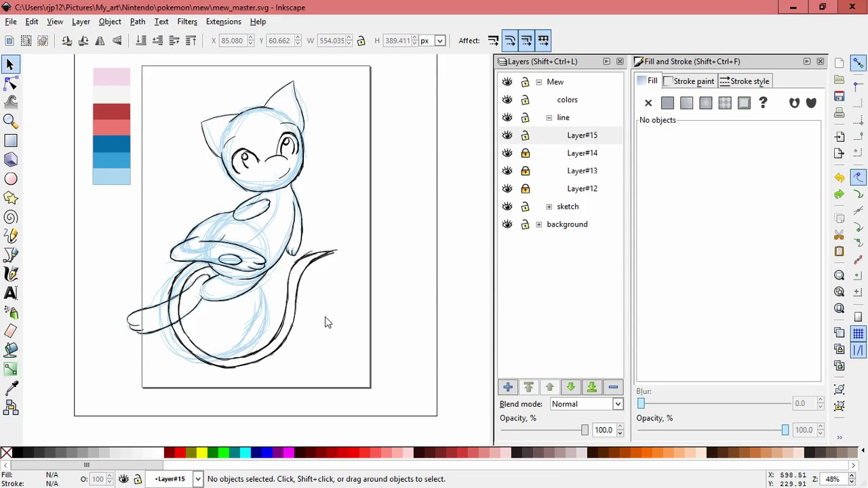
Lock the sketch layer group and hide it so only the line art shows.
left_click(507, 207)
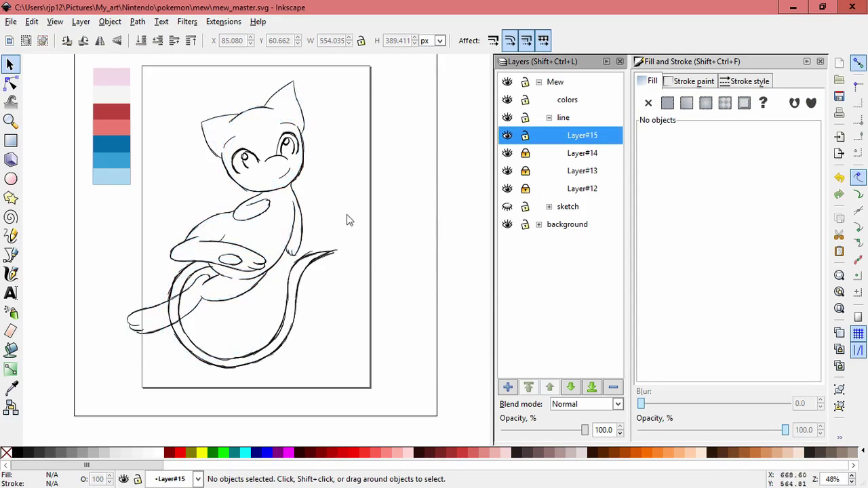
left_click(186, 306)
left_click(459, 206)
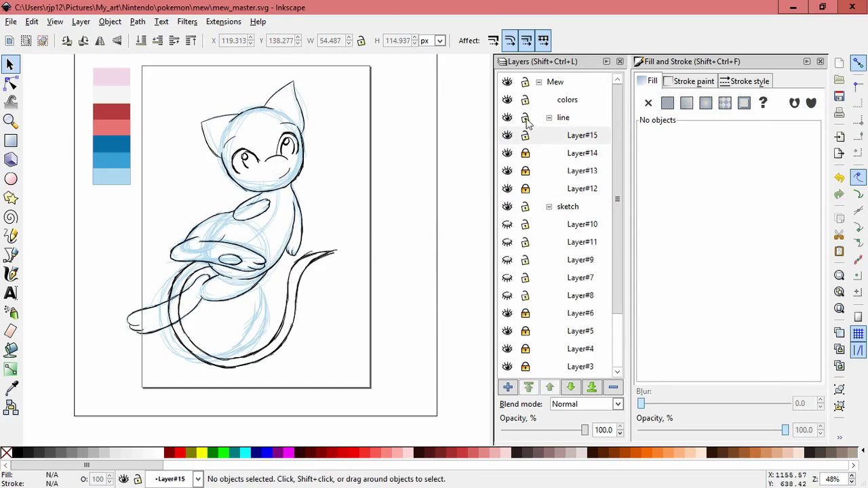
left_click(558, 132)
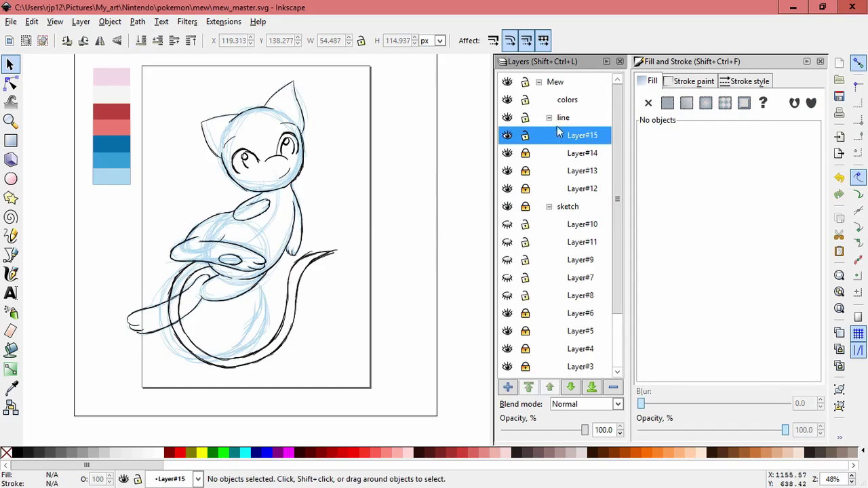
left_click(549, 206)
left_click(507, 206)
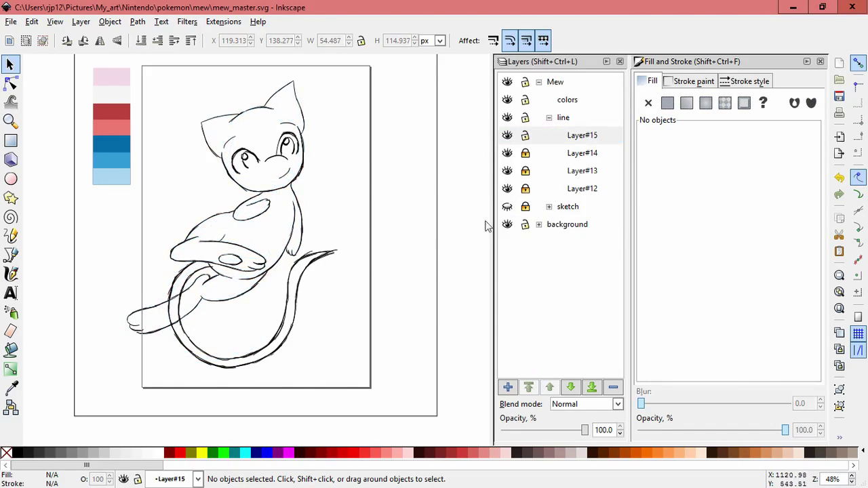
Unlock the other line layers and move the whole Mew line drawing right so it fits within the page.
left_click(526, 154)
mouse_move(391, 403)
left_mouse_down()
mouse_move(135, 139)
mouse_move(88, 52)
left_mouse_up()
left_click_drag(324, 145, 348, 143)
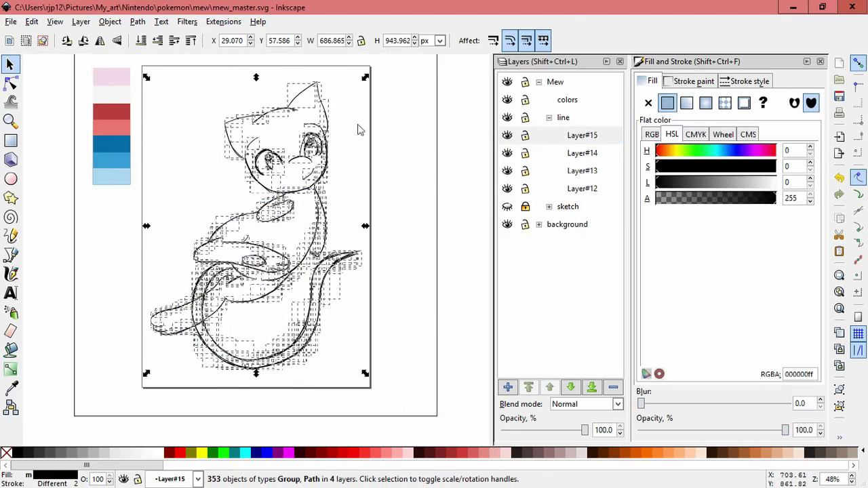
Deselect the drawing and lock Layer#12, Layer#13 and Layer#14 again.
left_click(401, 193)
left_click(526, 189)
left_click(525, 171)
left_click(526, 154)
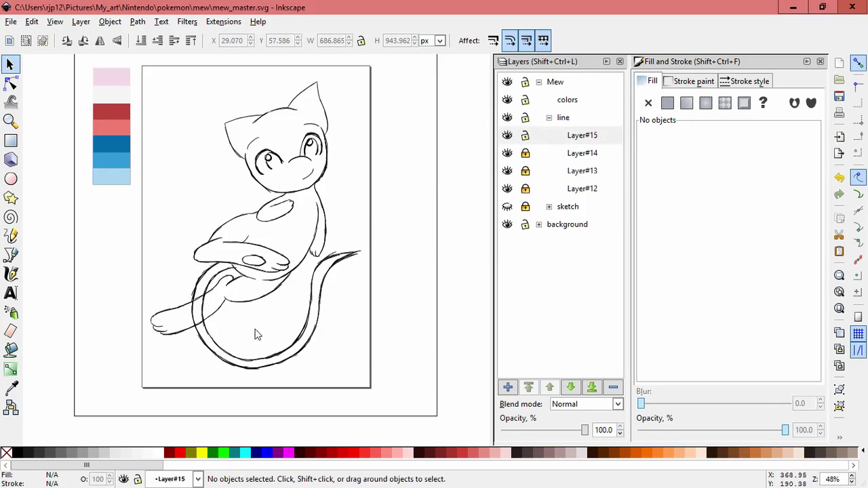
Delete the inner tail strokes that cross over the lower leg.
scroll(224, 339, "up", 3, "ctrl")
left_click_drag(165, 253, 237, 266)
key("Delete")
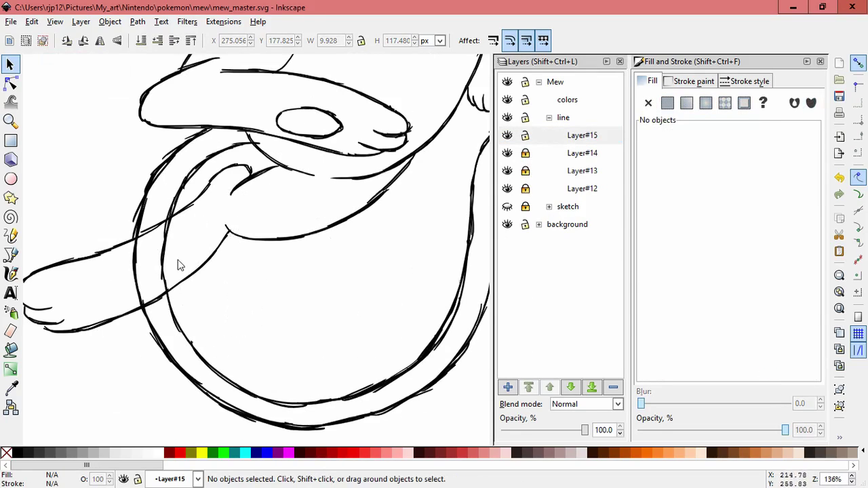
key("Delete")
mouse_move(167, 257)
left_mouse_down()
mouse_move(222, 254)
mouse_move(212, 249)
mouse_move(223, 257)
left_mouse_up()
key("Delete")
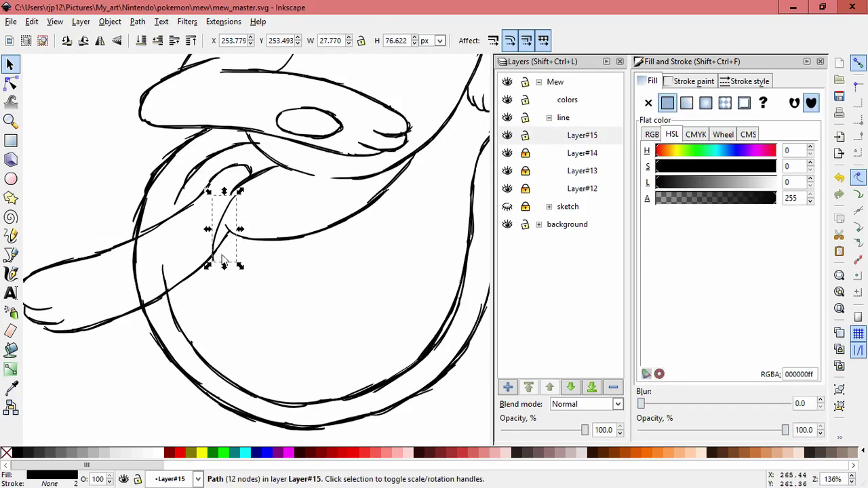
Reposition and stretch the inner tail stroke above the lower leg to about 69 by 86 px so its end meets the leg outline.
key("ctrl+z")
left_click_drag(160, 250, 167, 224)
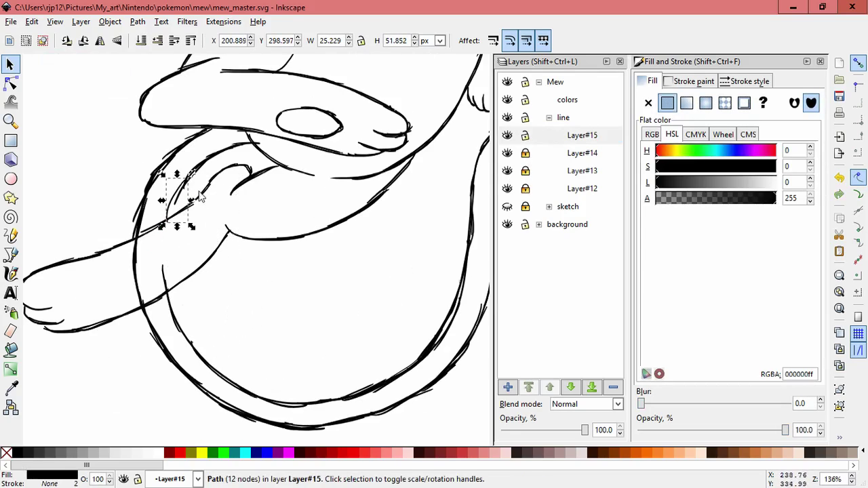
left_click_drag(192, 175, 219, 158)
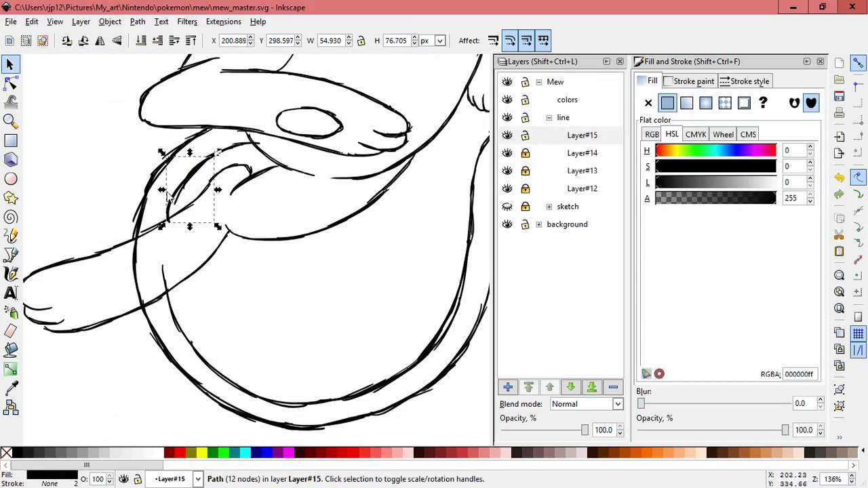
left_click_drag(168, 196, 172, 197)
left_click(173, 212)
left_click_drag(193, 227, 181, 229)
left_click_drag(173, 193, 182, 189)
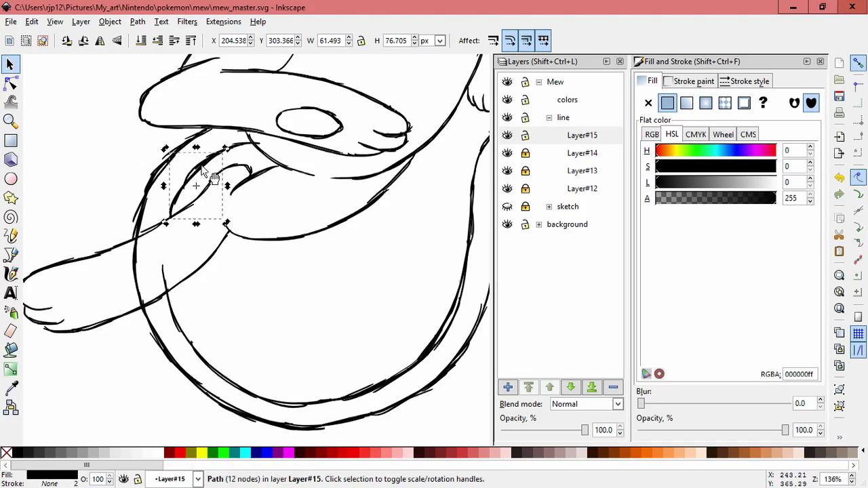
left_click(169, 215)
left_click_drag(224, 150, 230, 143)
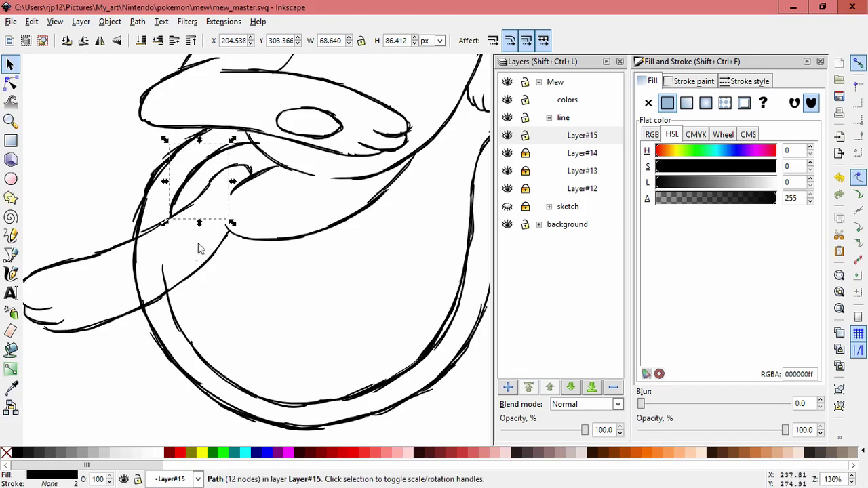
mouse_move(165, 220)
left_mouse_down()
mouse_move(153, 235)
mouse_move(162, 225)
left_mouse_up()
Delete the overlapping inner tail stroke above the leg and the outer tail strokes running across the leg.
key("Delete")
left_click(178, 198)
left_click_drag(135, 262, 80, 296)
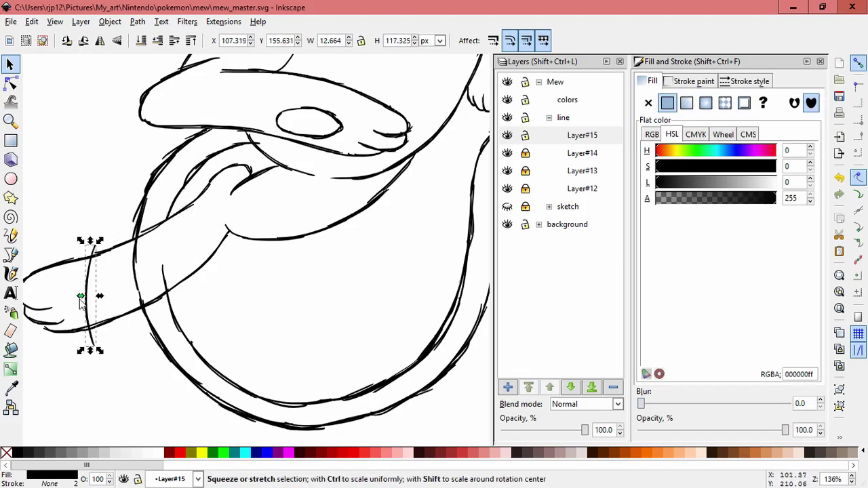
key("Delete")
left_click(137, 279)
key("Delete")
left_click_drag(167, 277, 240, 238)
key("Delete")
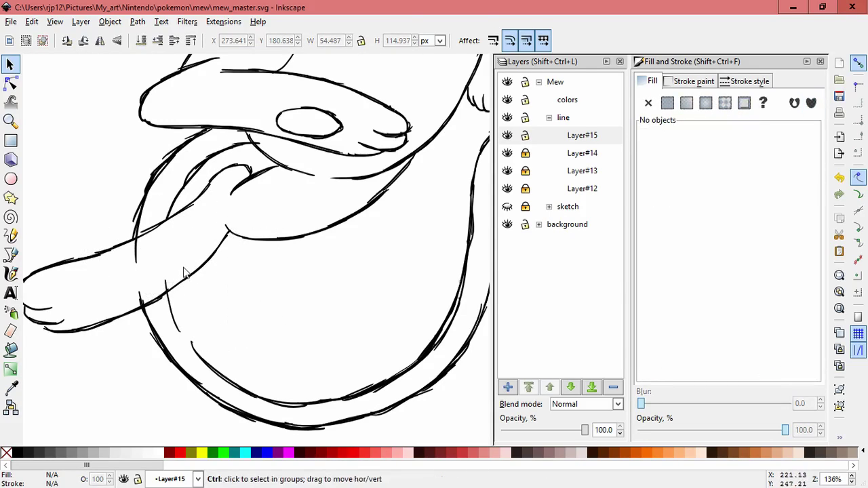
key("ctrl+z")
key("ctrl+z")
Delete the short inner tail stroke below the leg and fit the longer one to about 88 by 113 px against the leg outline.
left_click_drag(162, 353, 273, 280)
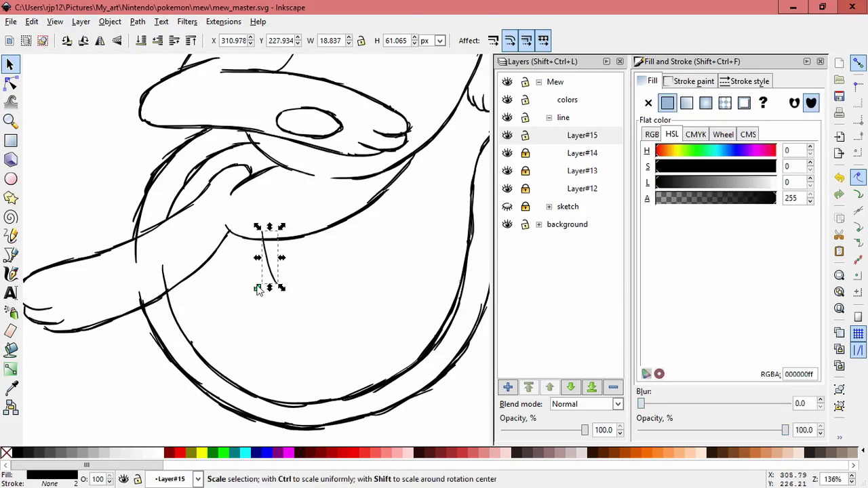
key("Delete")
left_click(169, 305)
mouse_move(157, 263)
left_mouse_down()
mouse_move(185, 291)
mouse_move(170, 290)
left_mouse_up()
left_click_drag(213, 367, 242, 390)
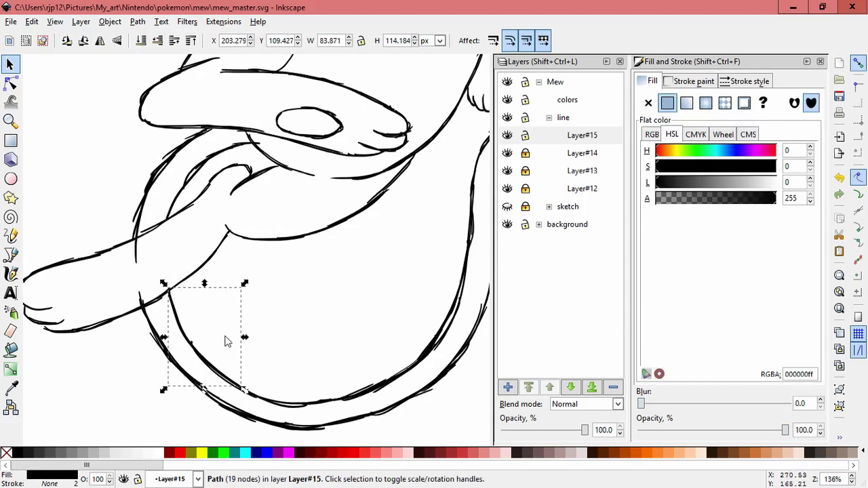
left_click_drag(163, 284, 160, 285)
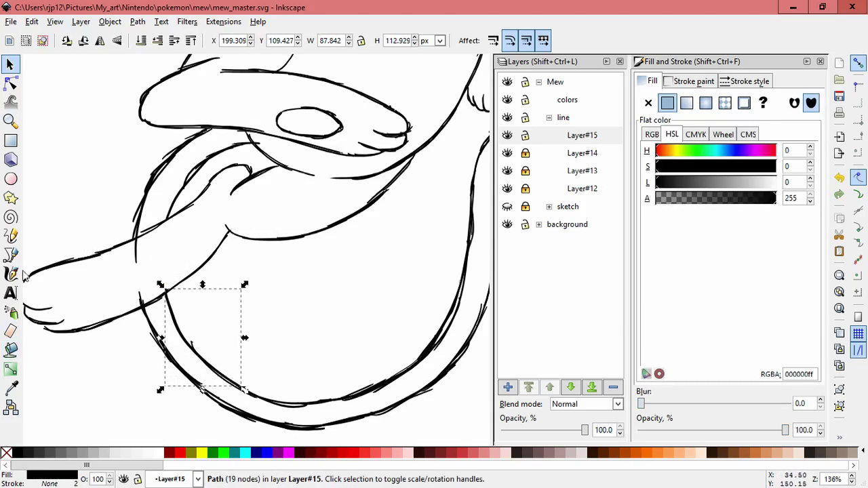
left_click(11, 106)
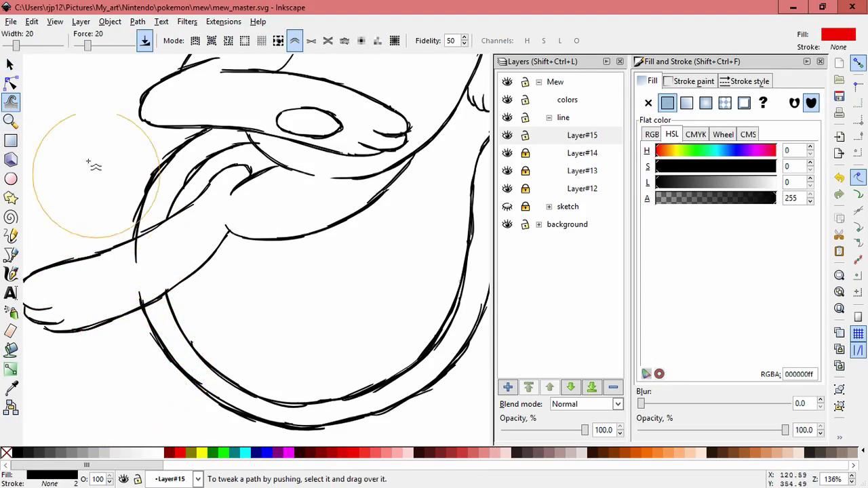
Delete the remaining outer tail strokes that overlap the lower leg.
left_click(10, 65)
left_click(138, 296)
key("Delete")
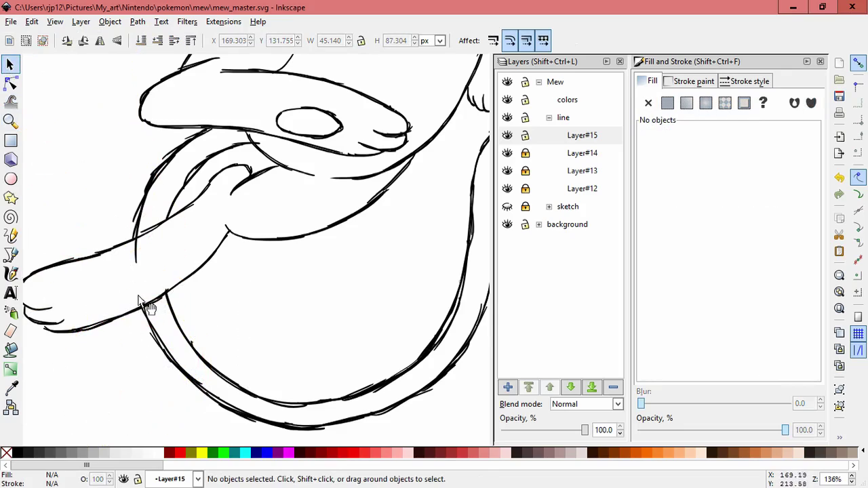
left_click(143, 303)
key("Delete")
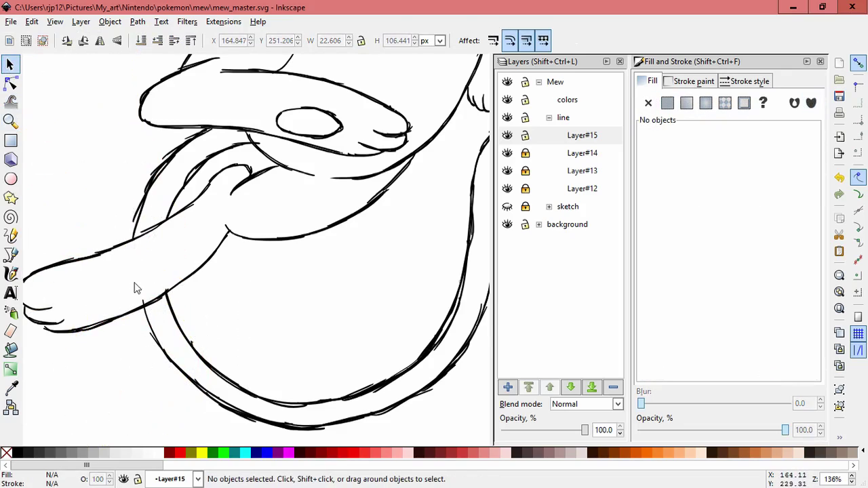
left_click_drag(130, 231, 82, 222)
key("Delete")
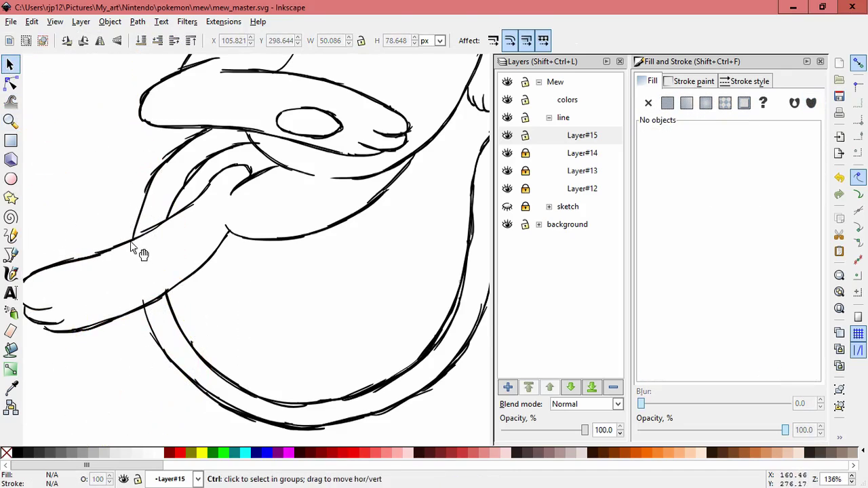
key("ctrl+z")
key("ctrl+z")
Delete one overlapping outer tail stroke above the leg and stretch the other to about 48 by 97 px to reach the leg.
mouse_move(134, 237)
left_mouse_down()
mouse_move(248, 293)
mouse_move(202, 295)
left_mouse_up()
key("Delete")
left_click(134, 220)
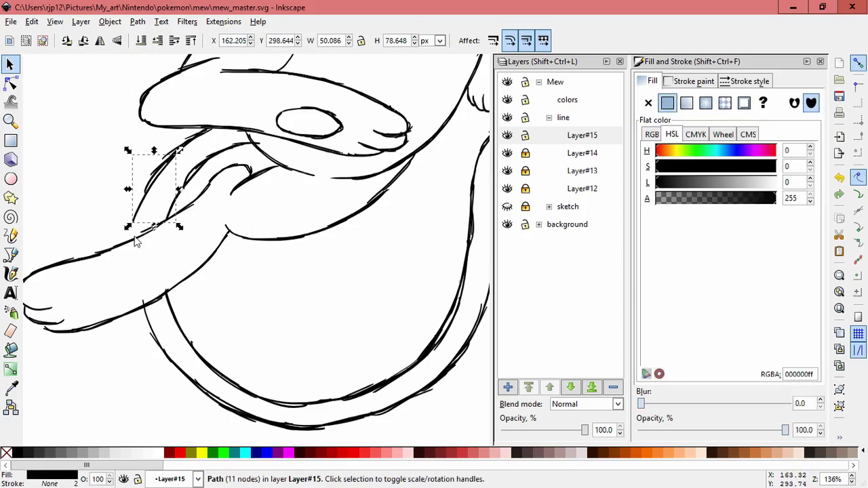
left_click_drag(129, 226, 131, 243)
left_click_drag(180, 151, 155, 172)
key("ctrl+z")
key("ctrl+z")
left_click_drag(134, 230, 131, 243)
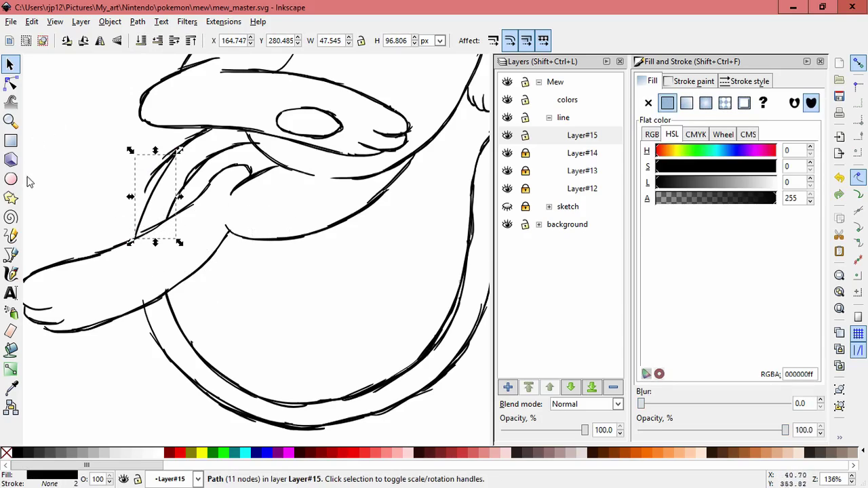
Try to reshape the stretched outer tail stroke above the leg with the Tweak tool.
left_click(11, 103)
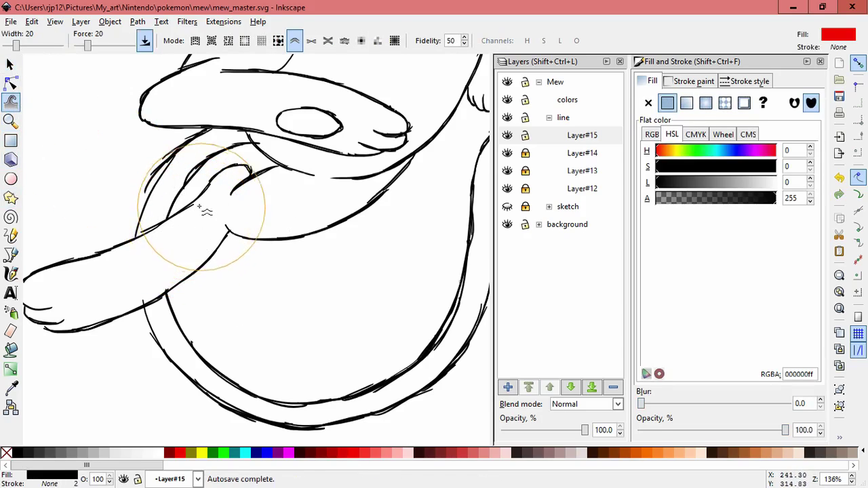
mouse_move(195, 217)
left_mouse_down()
mouse_move(183, 240)
mouse_move(194, 216)
mouse_move(170, 232)
mouse_move(170, 246)
mouse_move(95, 258)
mouse_move(116, 219)
mouse_move(183, 228)
mouse_move(180, 238)
left_mouse_up()
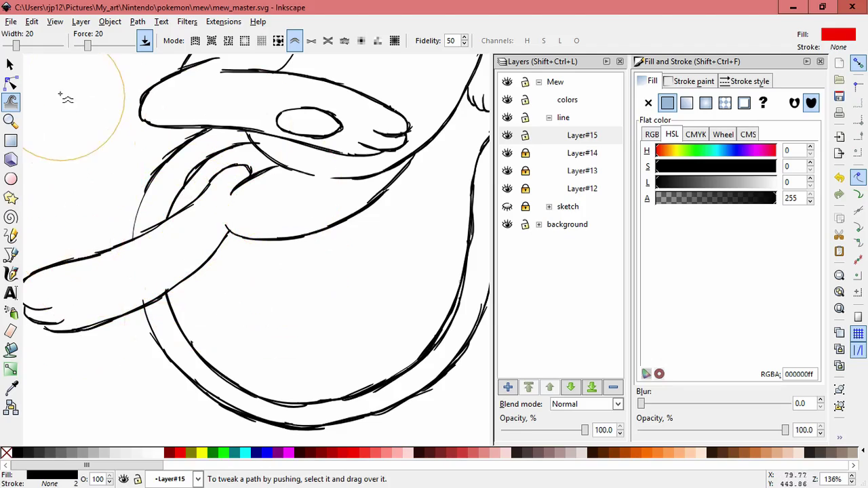
key("s")
left_click(246, 313)
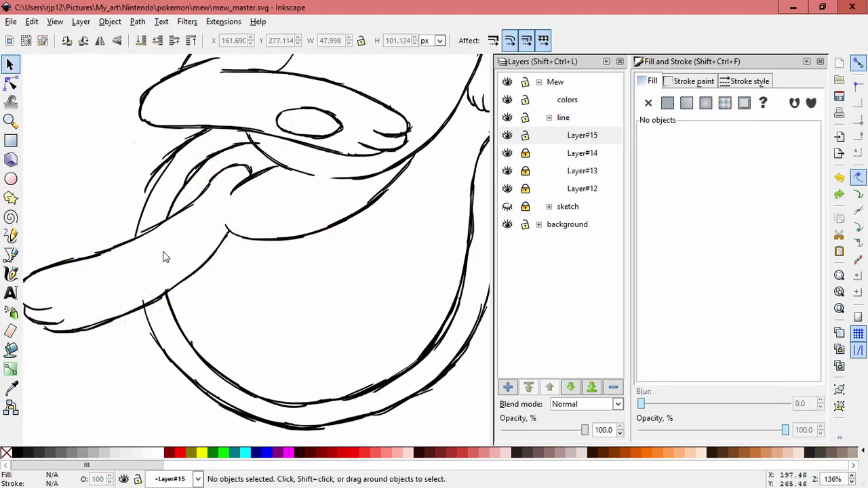
Delete the redundant outer tail stroke above the leg and smooth the remaining one with the Tweak tool.
left_click_drag(122, 224, 50, 184)
key("Delete")
left_click(136, 220)
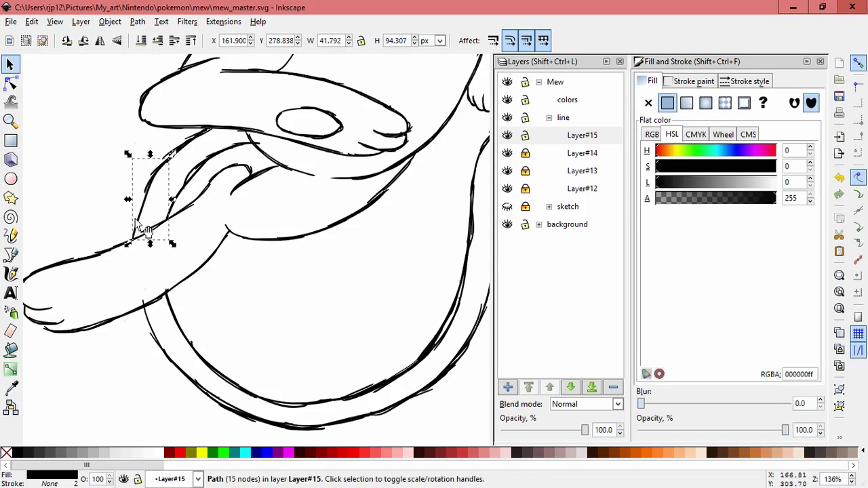
key("w")
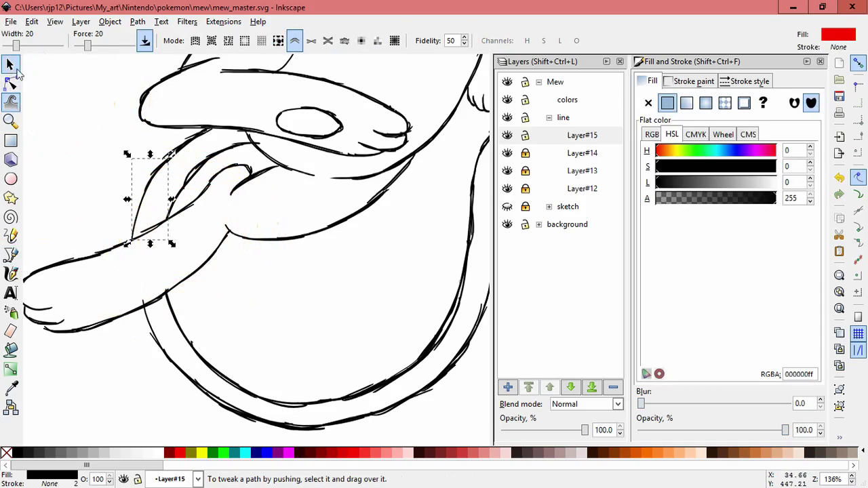
left_click(10, 63)
Delete the overlapping short strokes along the outer tail line between the lower leg and the upper foot.
left_click(227, 175)
left_click_drag(114, 139, 56, 126)
key("Delete")
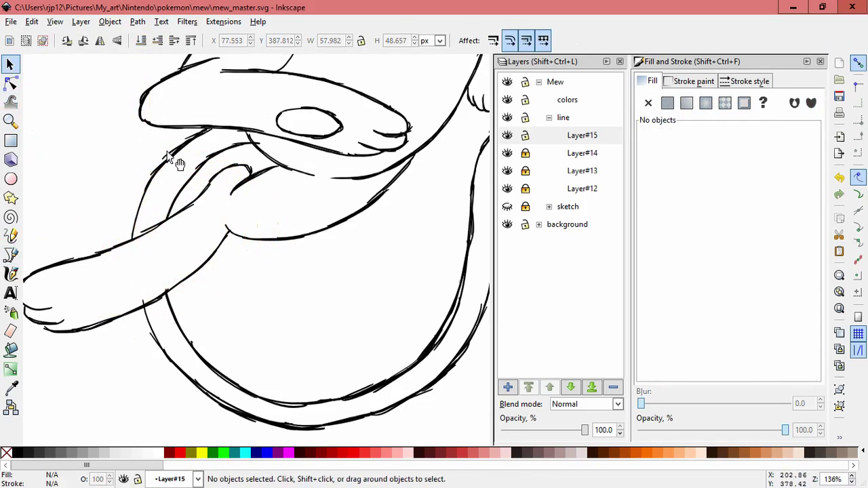
left_click_drag(167, 152, 111, 115)
key("Delete")
left_click_drag(181, 139, 85, 122)
key("Delete")
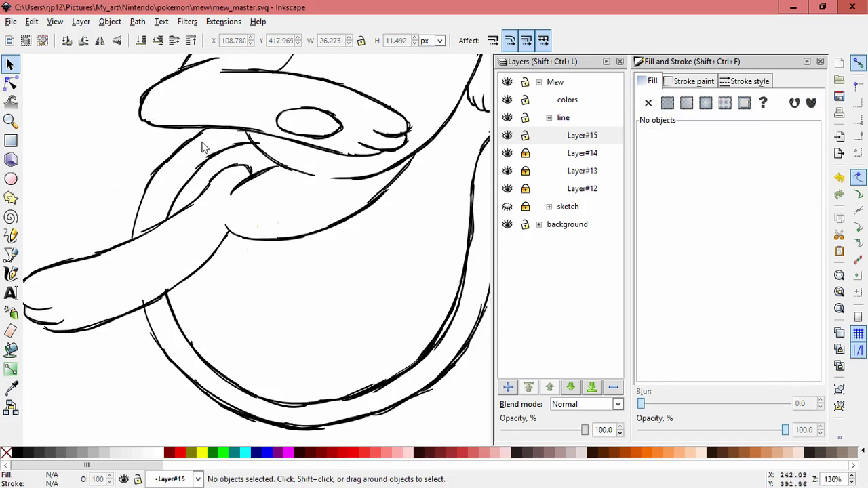
mouse_move(200, 138)
left_mouse_down()
mouse_move(327, 273)
mouse_move(228, 139)
mouse_move(220, 162)
left_mouse_up()
key("Delete")
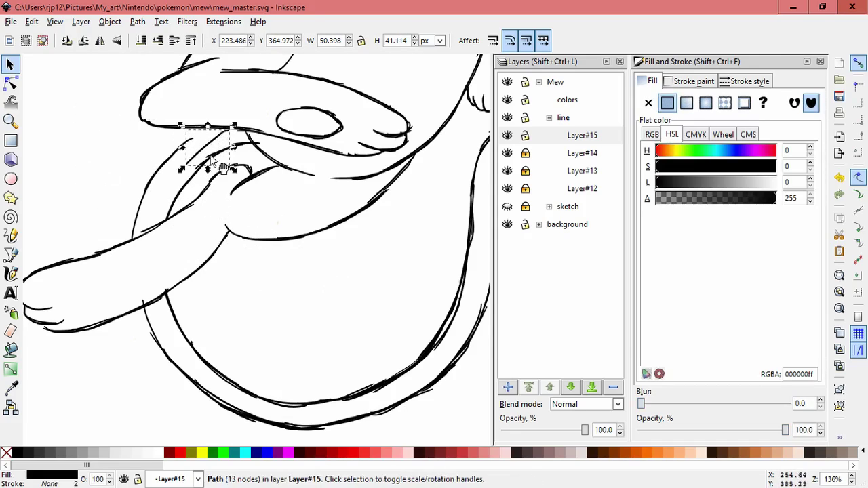
key("Delete")
Stretch the outer tail stroke above the leg to about 77 by 79 px so it reaches the upper foot, and deselect it.
left_click(185, 144)
left_click_drag(198, 134, 217, 128)
left_click(10, 101)
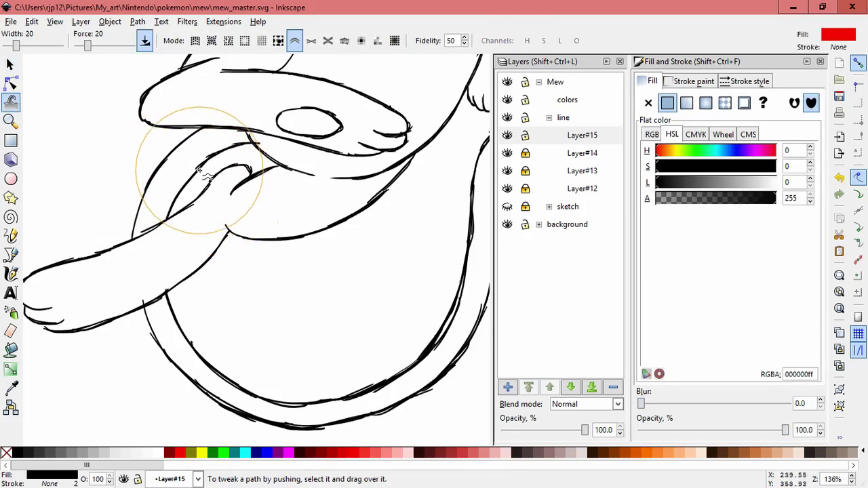
left_click(10, 64)
left_click(293, 286)
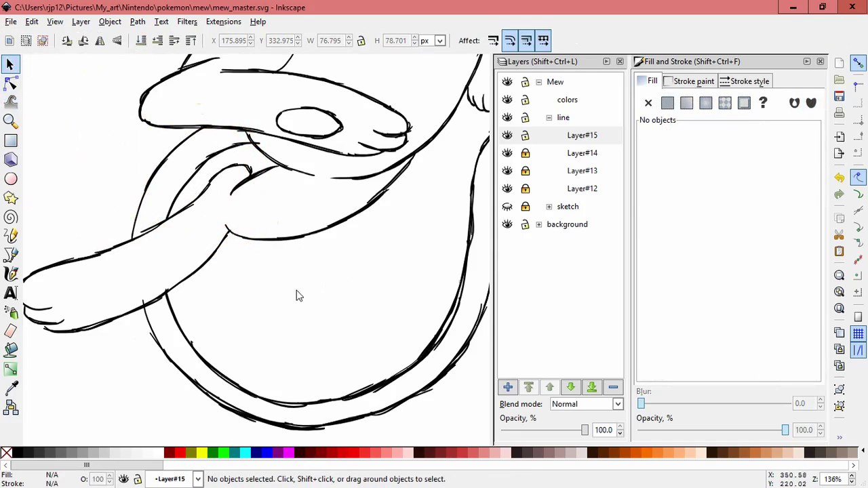
Shorten the outer tail stroke below the leg to about 34 by 68 px so it starts at the leg outline.
left_click(150, 318)
left_click_drag(159, 299, 159, 304)
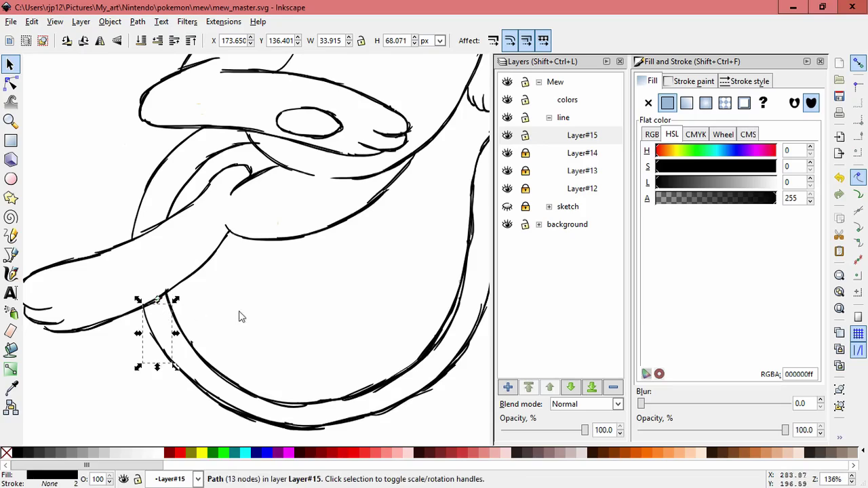
left_click(221, 337)
Delete the overlapping inner tail stroke along the bottom of the loop.
mouse_move(294, 408)
left_mouse_down()
mouse_move(315, 418)
mouse_move(356, 279)
left_mouse_up()
key("ctrl+z")
key("Delete")
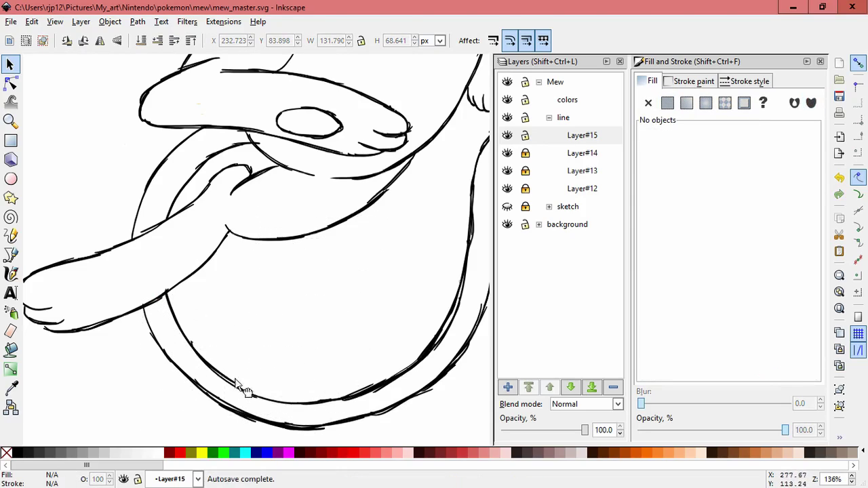
left_click_drag(237, 383, 290, 339)
key("ctrl+z")
left_click(279, 313)
mouse_move(228, 376)
left_mouse_down()
mouse_move(258, 320)
mouse_move(275, 314)
mouse_move(282, 384)
mouse_move(331, 274)
left_mouse_up()
key("ctrl+z")
key("Escape")
Delete the overlapping strokes along the lower-left curve and bottom of the tail loop.
left_click(232, 387)
mouse_move(245, 391)
left_mouse_down()
mouse_move(260, 402)
mouse_move(292, 288)
mouse_move(290, 297)
left_mouse_up()
key("Escape")
left_click(224, 397)
key("ctrl+z")
mouse_move(216, 394)
left_mouse_down()
mouse_move(264, 316)
mouse_move(334, 317)
left_mouse_up()
key("Delete")
left_click_drag(297, 436, 293, 288)
key("Escape")
key("Escape")
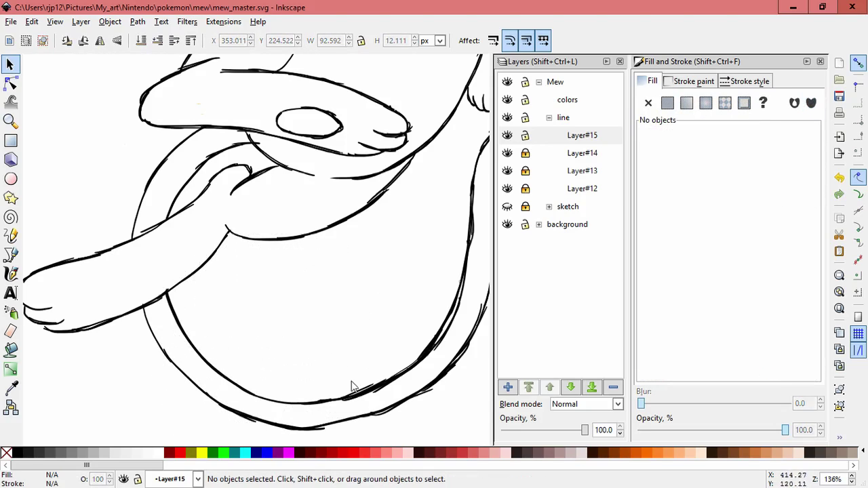
Delete the doubled outer tail strokes at the bottom and lower-right curve of the loop.
mouse_move(350, 435)
left_mouse_down()
mouse_move(353, 350)
mouse_move(344, 343)
left_mouse_up()
key("Delete")
left_click_drag(343, 415, 343, 301)
key("Delete")
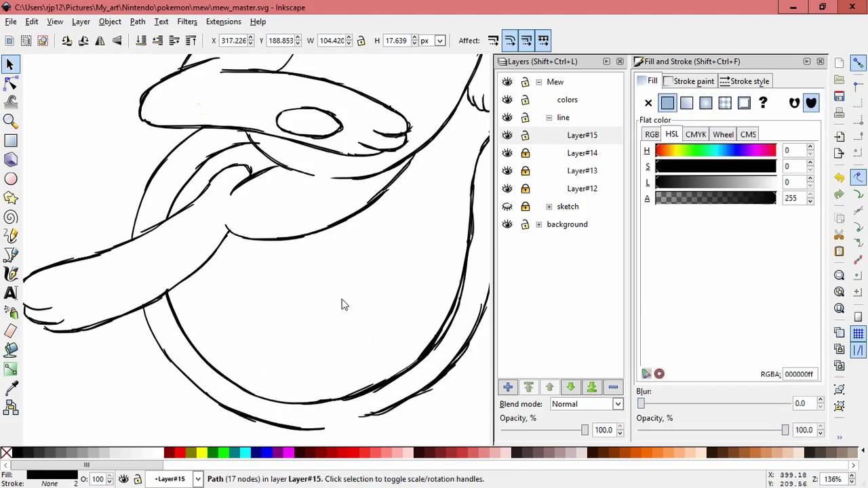
key("space")
mouse_move(384, 416)
left_mouse_down()
mouse_move(312, 328)
mouse_move(361, 398)
left_mouse_up()
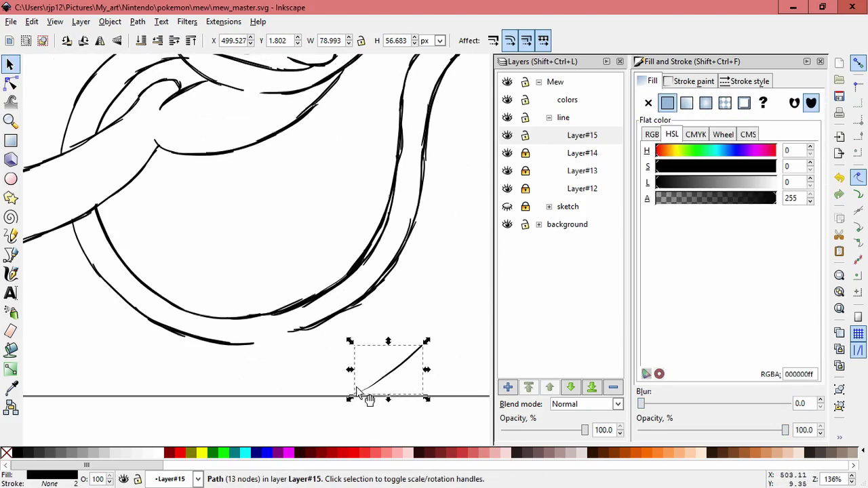
key("Delete")
key("Delete")
mouse_move(315, 329)
left_mouse_down()
mouse_move(336, 381)
mouse_move(349, 385)
left_mouse_up()
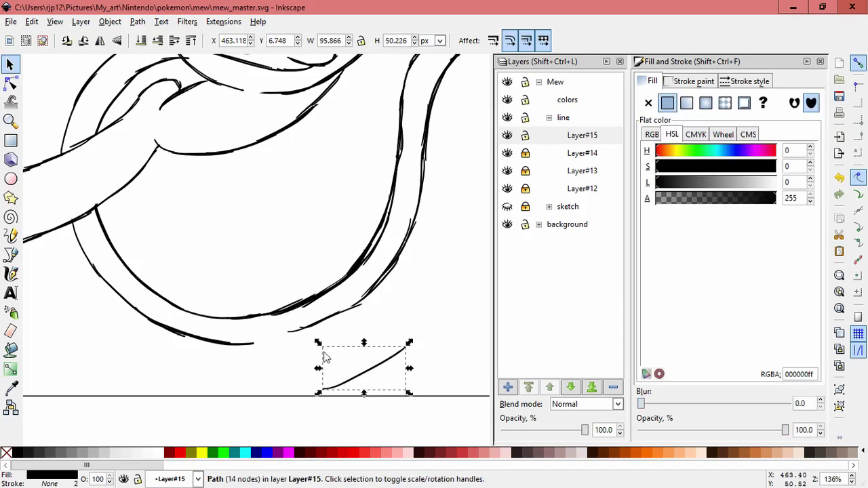
key("ctrl+z")
left_click(289, 366)
mouse_move(297, 327)
left_mouse_down()
mouse_move(263, 339)
mouse_move(358, 354)
left_mouse_up()
key("ctrl+z")
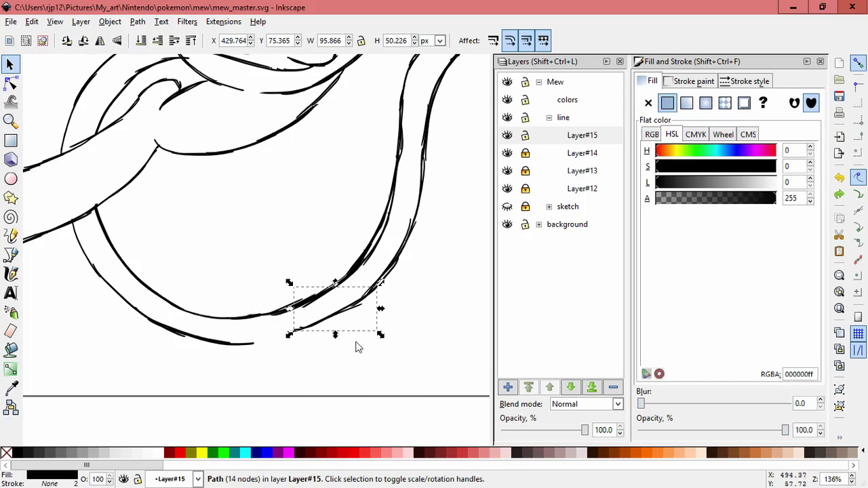
left_click_drag(358, 310, 367, 350)
key("ctrl+z")
Delete an overlapping outer tail stroke at the lower right and extend the neighbouring stroke to meet the bottom of the loop.
left_click(349, 393)
mouse_move(357, 308)
left_mouse_down()
mouse_move(369, 351)
mouse_move(392, 358)
left_mouse_up()
key("Delete")
left_click_drag(275, 266, 275, 266)
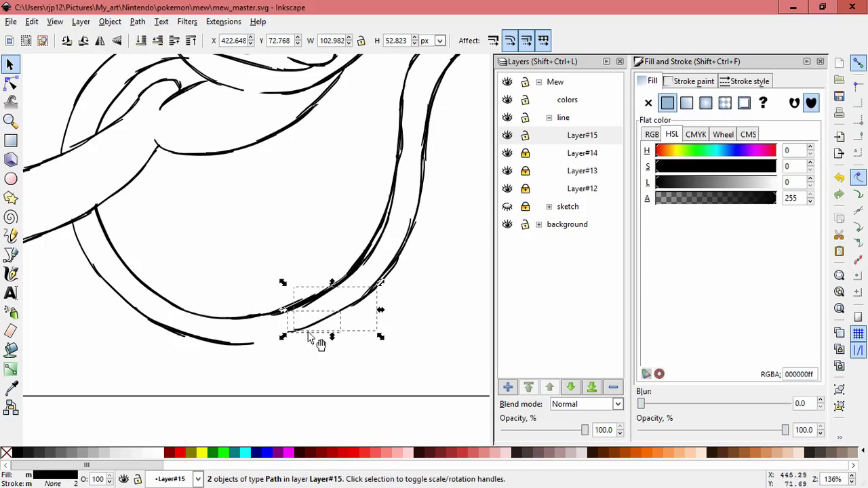
mouse_move(284, 316)
left_mouse_down()
mouse_move(268, 351)
mouse_move(246, 355)
left_mouse_up()
Clean up the overlapping outer tail strokes at the lower right of the loop so they follow one continuous curve.
left_click(297, 385)
left_click(290, 339)
left_click(319, 358)
left_click_drag(311, 328, 420, 328)
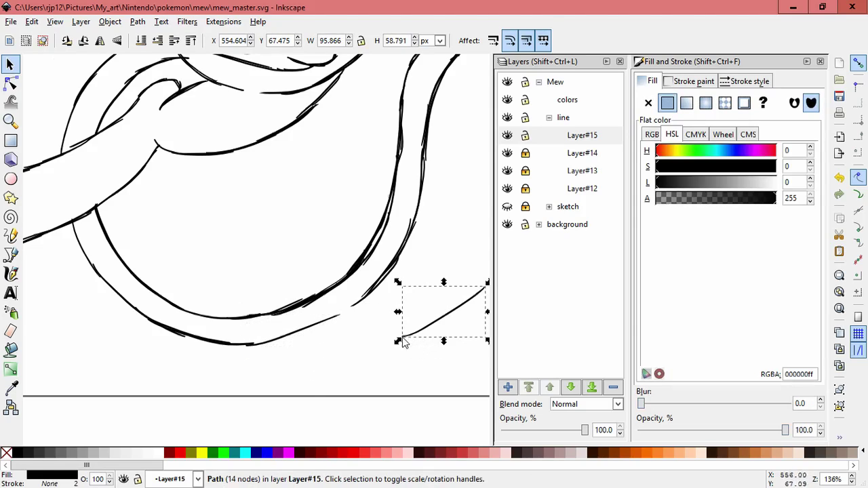
key("z")
key("ctrl+z")
key("s")
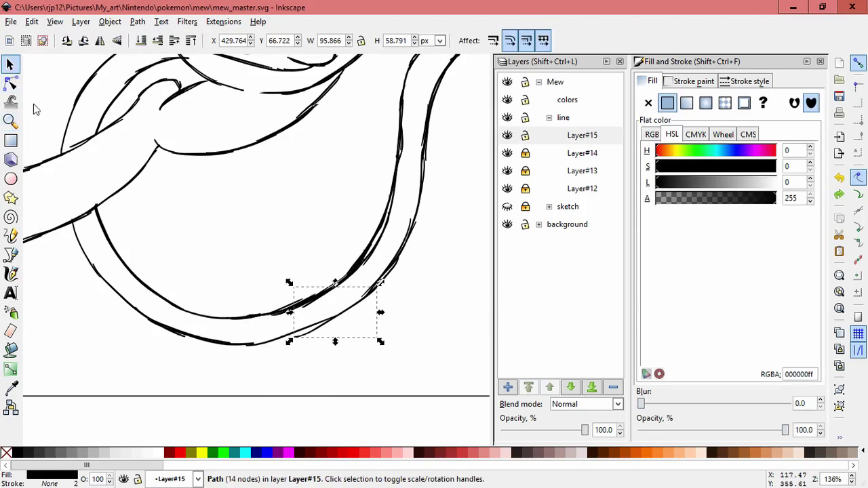
left_click(243, 333)
left_click(11, 101)
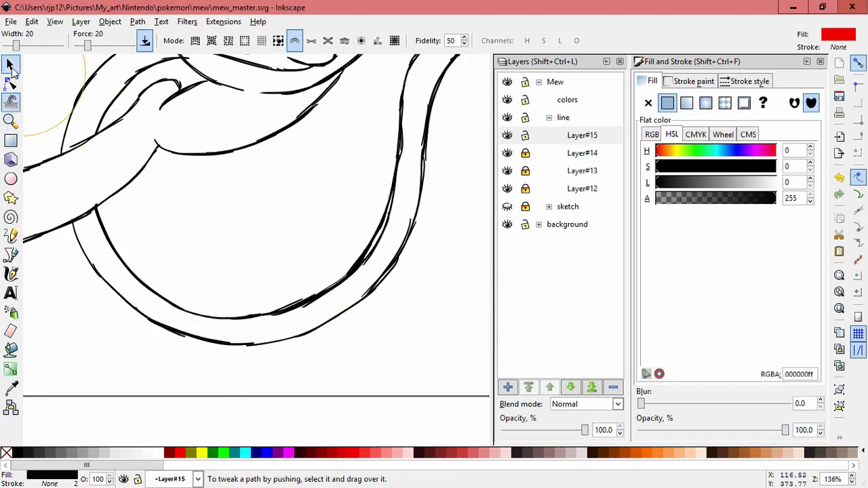
Delete the doubled strokes on the outer right side of the tail.
left_click(11, 64)
scroll(407, 359, "up", 4)
mouse_move(327, 332)
left_mouse_down()
mouse_move(434, 289)
mouse_move(463, 265)
left_mouse_up()
key("Delete")
key("Delete")
Try moving strokes away from the outer right side of the tail, undoing each move.
mouse_move(359, 337)
left_mouse_down()
mouse_move(362, 287)
mouse_move(370, 285)
left_mouse_up()
key("ctrl+z")
mouse_move(348, 335)
left_mouse_down()
mouse_move(427, 263)
mouse_move(422, 287)
left_mouse_up()
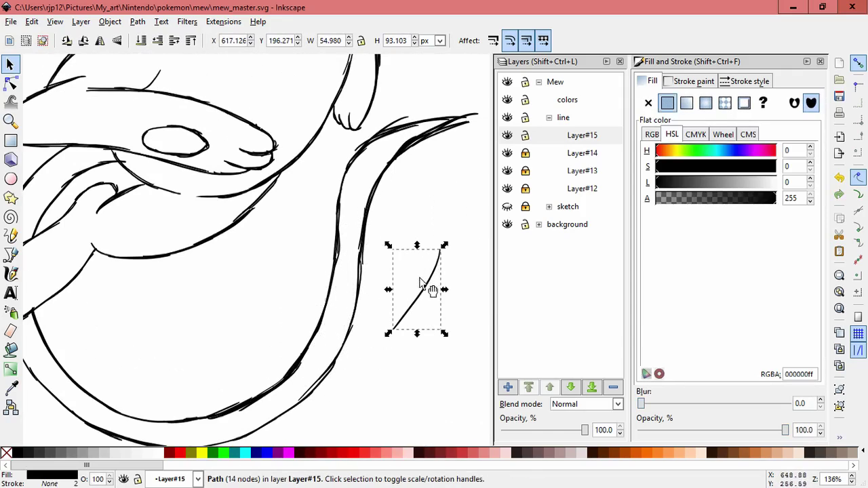
key("ctrl+z")
Delete the overlapping upper stroke near the tail tip and save the drawing.
left_click_drag(398, 119, 417, 90)
key("Delete")
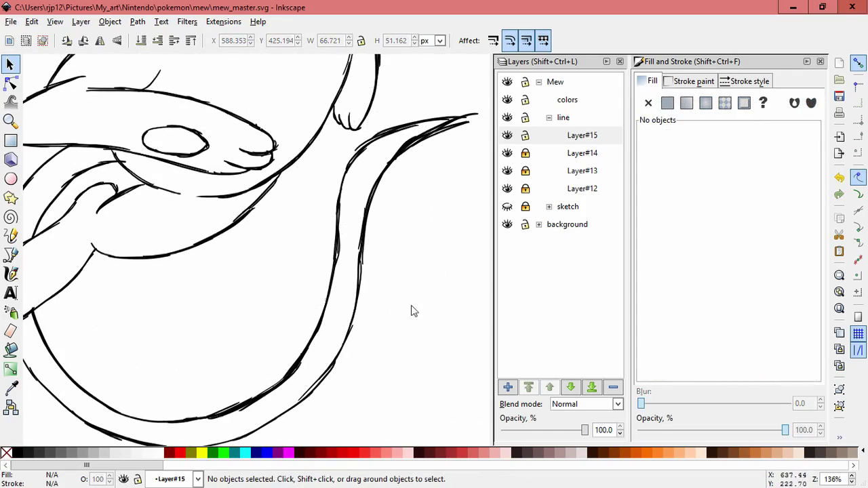
middle_click(437, 227, "shift")
middle_click(425, 246, "shift")
middle_click(426, 253, "shift")
mouse_move(428, 275)
left_mouse_down()
mouse_move(390, 300)
mouse_move(387, 325)
left_mouse_up()
key("4")
key("ctrl+s")
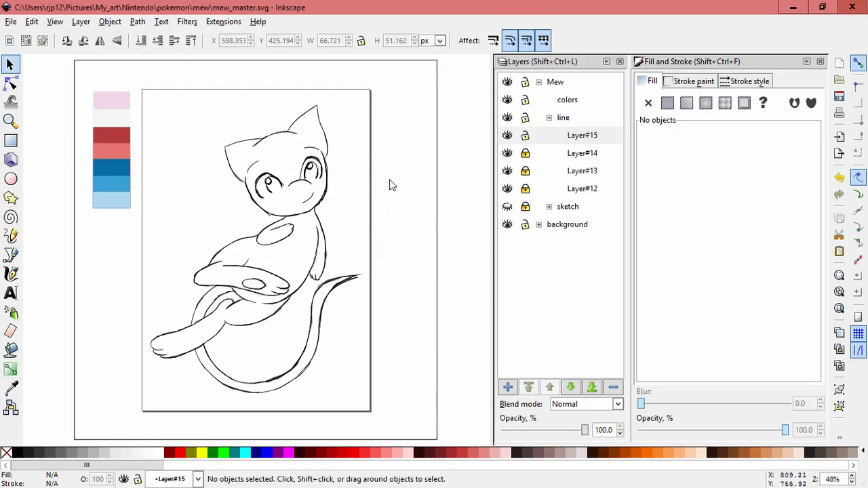
Lock Layer#15, check Layer#12 by hiding and showing it, and collapse the line layer.
left_click(526, 136)
left_click(508, 189)
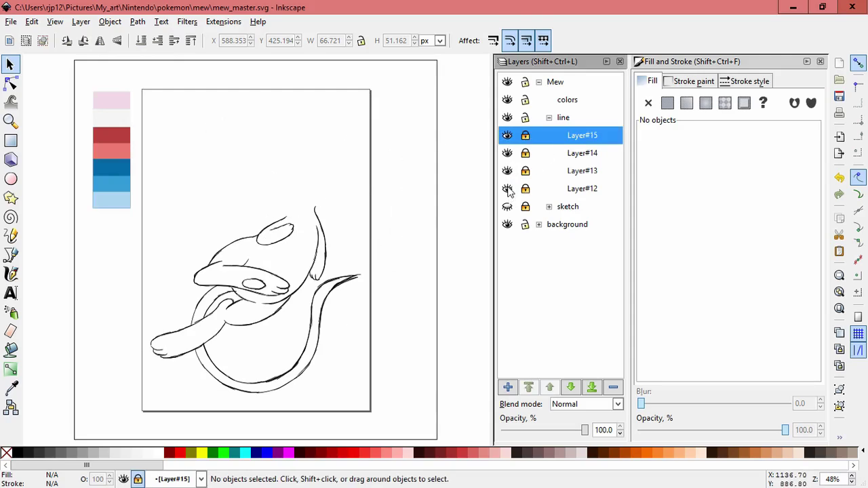
left_click(509, 190)
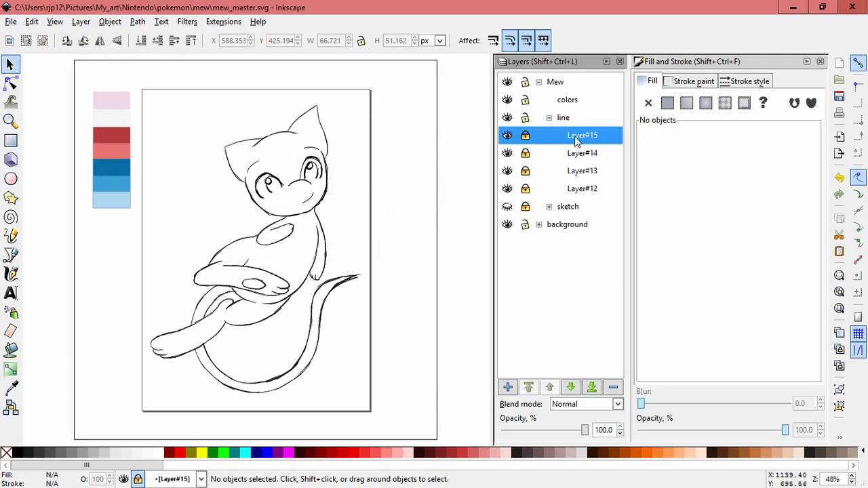
left_click(549, 119)
Add a new sublayer inside the colors layer.
left_click(568, 101)
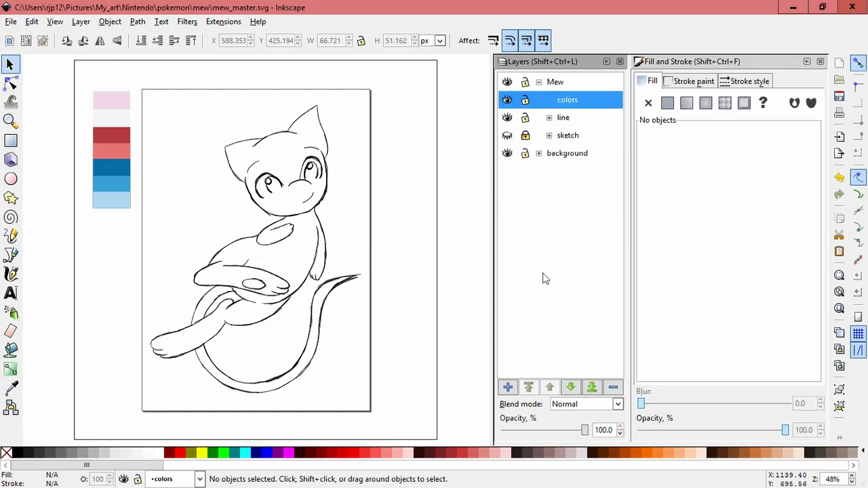
key("shift+ctrl+n")
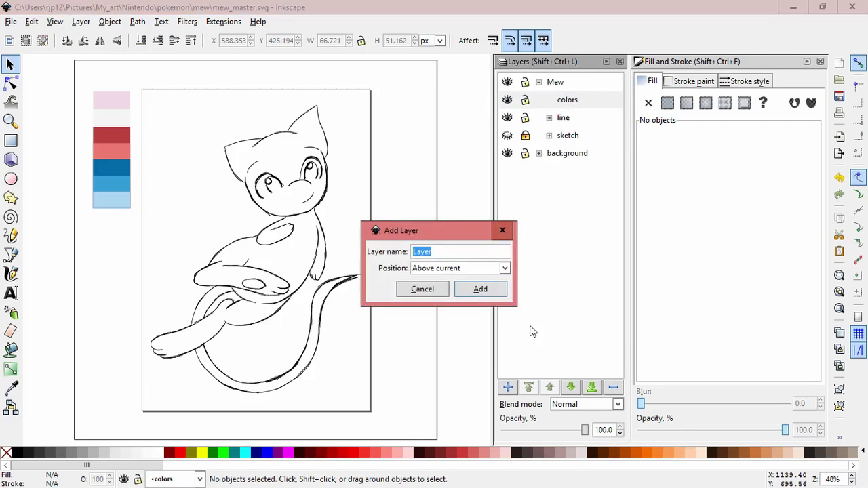
left_click(504, 268)
left_click(450, 310)
left_click(479, 289)
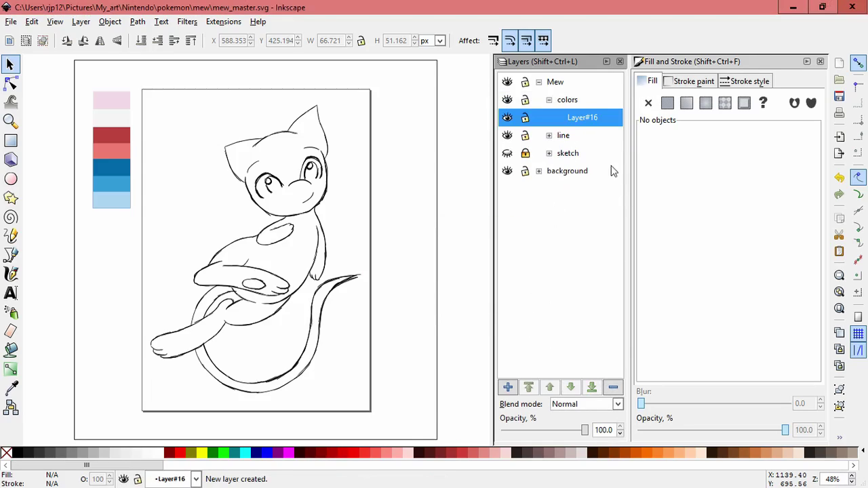
Move the colors layer below the line layer and make its Layer#16 sublayer current.
left_click(589, 100)
left_click(572, 388)
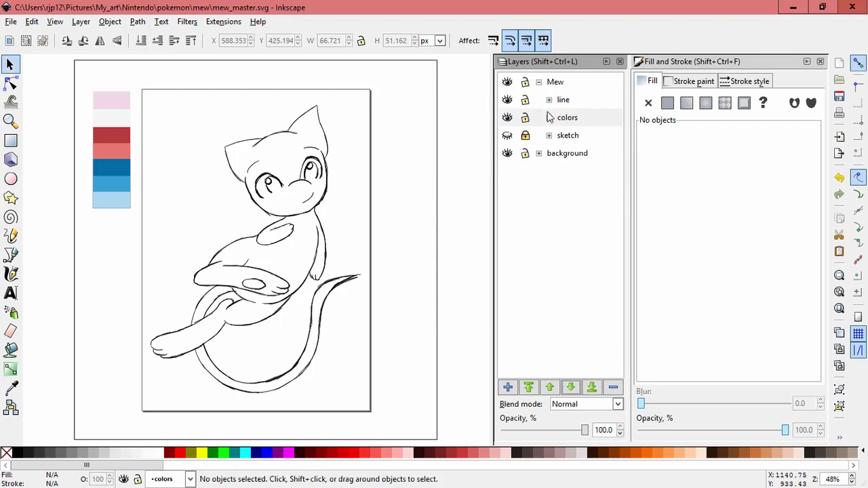
left_click(550, 117)
left_click(578, 136)
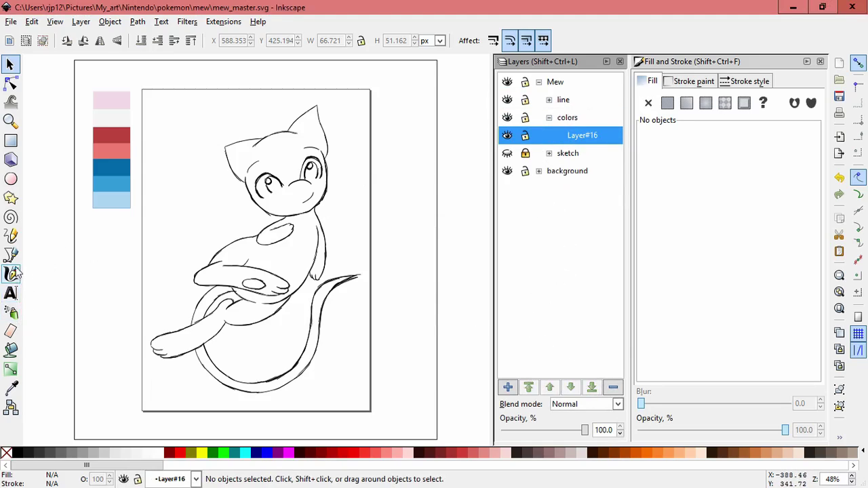
Pick the pale pink swatch as the fill colour and activate the Calligraphy tool.
left_click(12, 386)
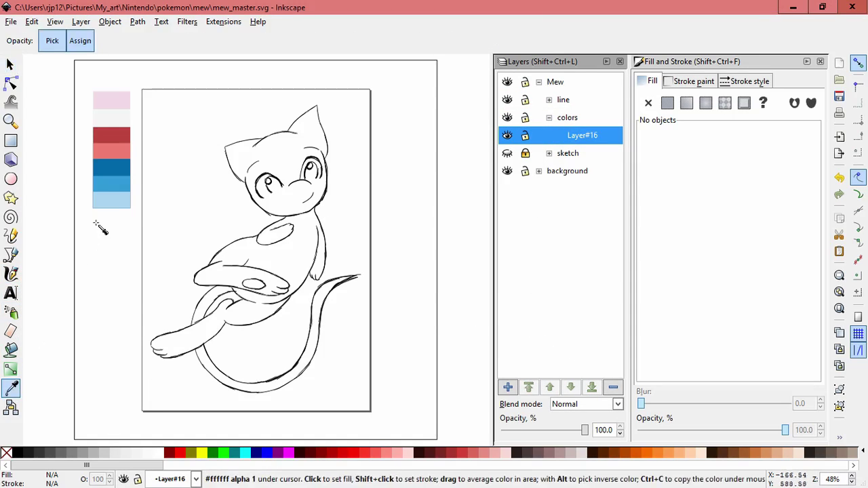
left_click(120, 101)
left_click(11, 273)
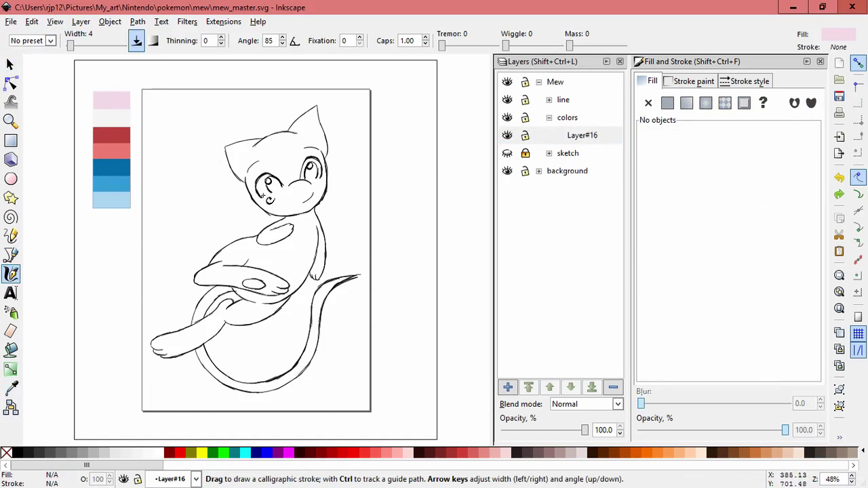
Hatch Mew's left-hand ear with parallel diagonal pale pink strokes, undoing and redrawing misplaced ones.
scroll(263, 196, "up", 2)
left_click_drag(230, 201, 189, 308)
scroll(217, 219, "up", 1)
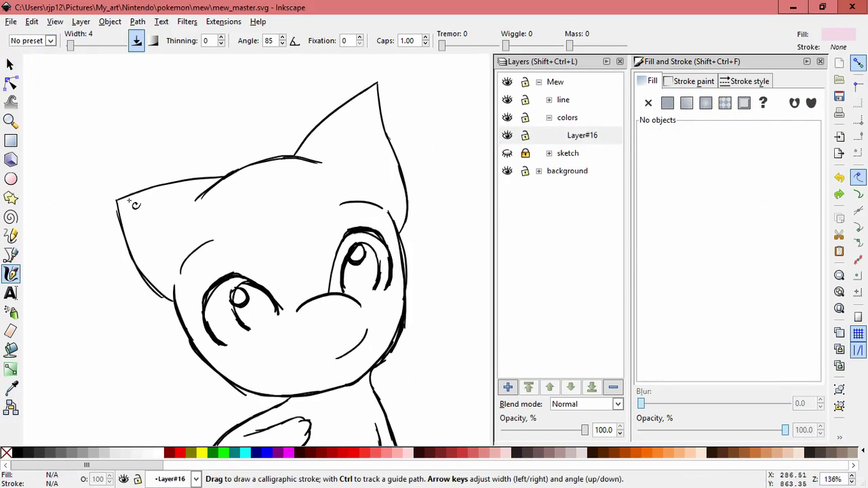
left_click_drag(130, 201, 123, 221)
left_click_drag(170, 189, 124, 226)
left_click_drag(184, 187, 127, 236)
left_click_drag(194, 201, 141, 247)
key("ctrl+z")
key("ctrl+z")
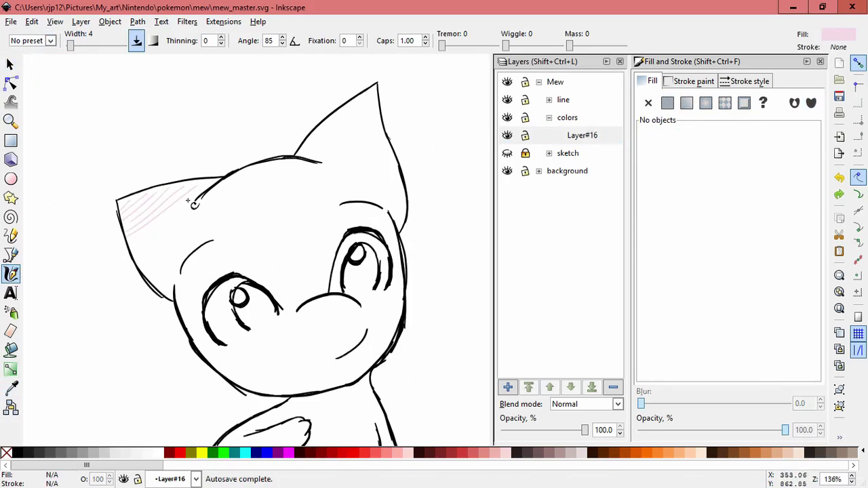
left_click_drag(194, 205, 135, 255)
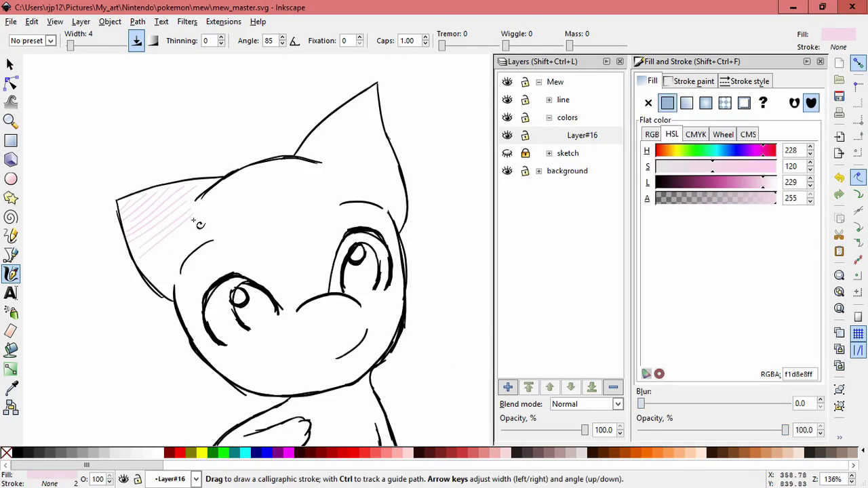
left_click_drag(196, 224, 150, 261)
left_click_drag(200, 239, 157, 276)
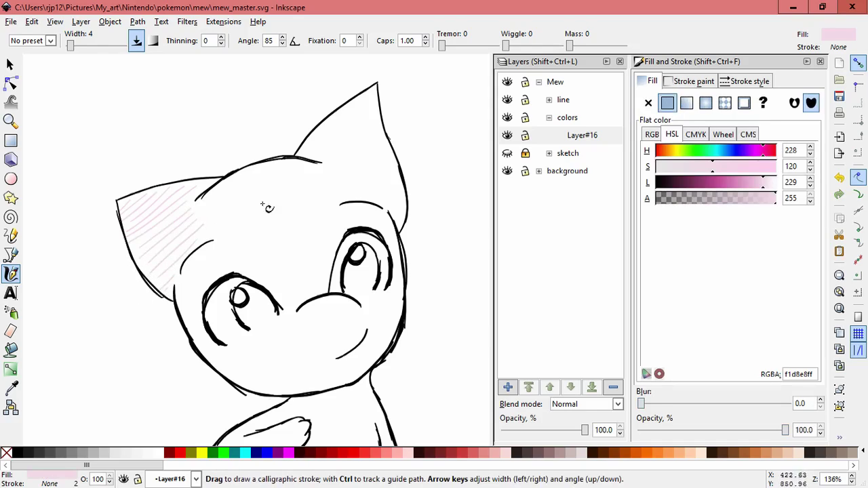
Hatch the forehead and the right-hand ear with parallel diagonal pale pink strokes.
mouse_move(250, 175)
left_mouse_down()
mouse_move(206, 207)
mouse_move(210, 225)
left_mouse_up()
left_click_drag(289, 170, 216, 233)
left_click_drag(303, 168, 214, 254)
left_click_drag(323, 175, 208, 290)
left_click_drag(333, 202, 274, 268)
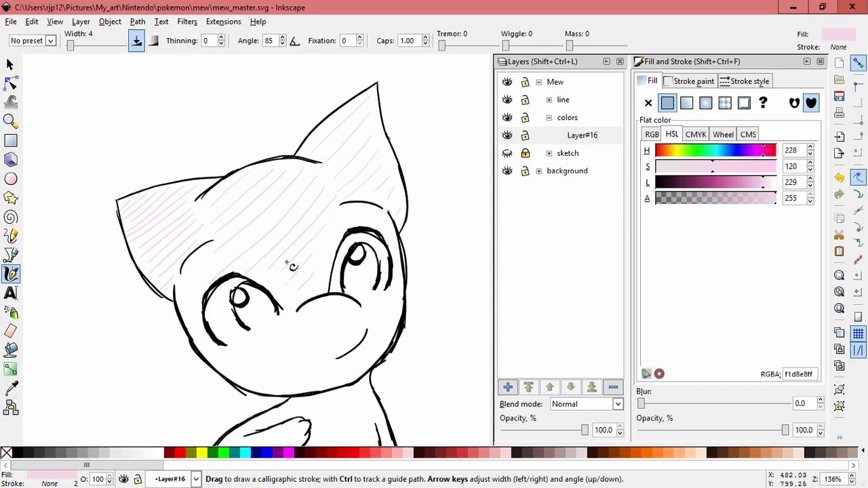
Hatch the lower face from the left cheek across the muzzle to the right cheek with diagonal pale pink strokes.
left_click_drag(249, 305, 240, 220)
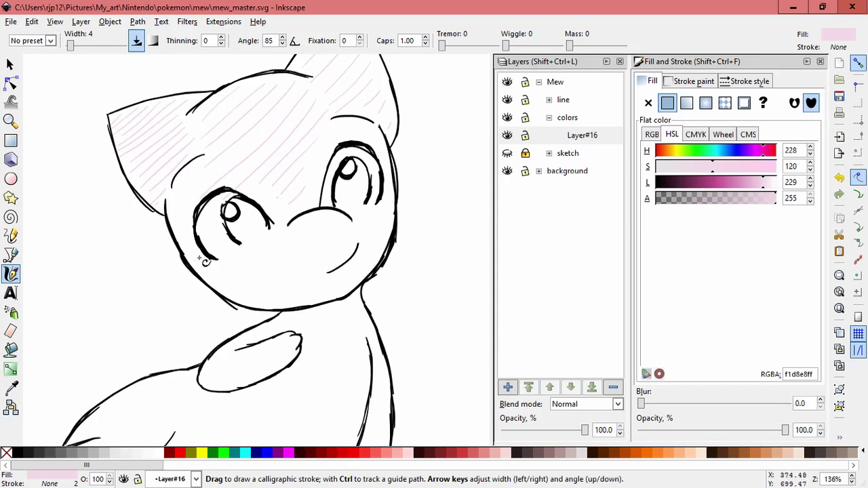
left_click_drag(228, 281, 257, 245)
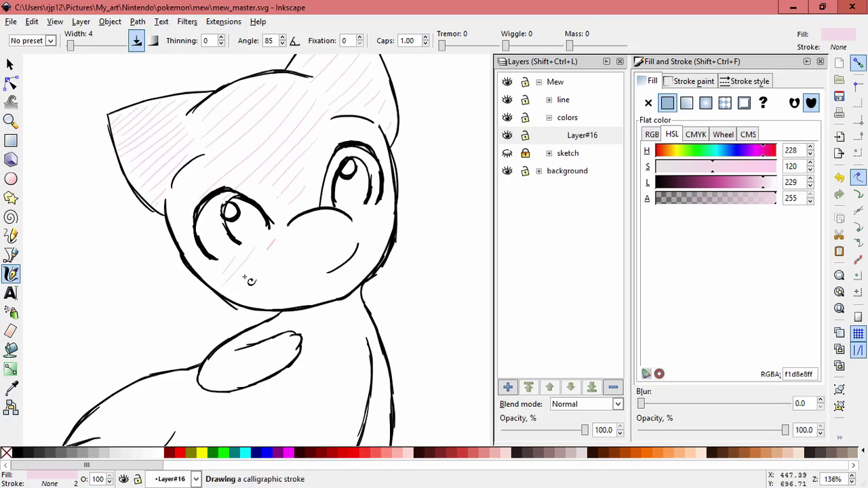
mouse_move(251, 291)
left_mouse_down()
mouse_move(284, 242)
mouse_move(251, 292)
left_mouse_up()
key("ctrl+z")
key("ctrl+z")
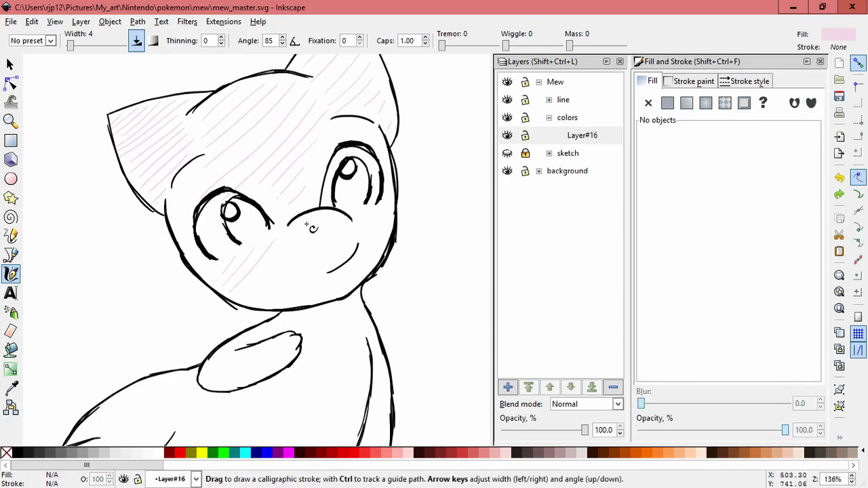
left_click_drag(304, 226, 250, 293)
left_click_drag(317, 227, 248, 303)
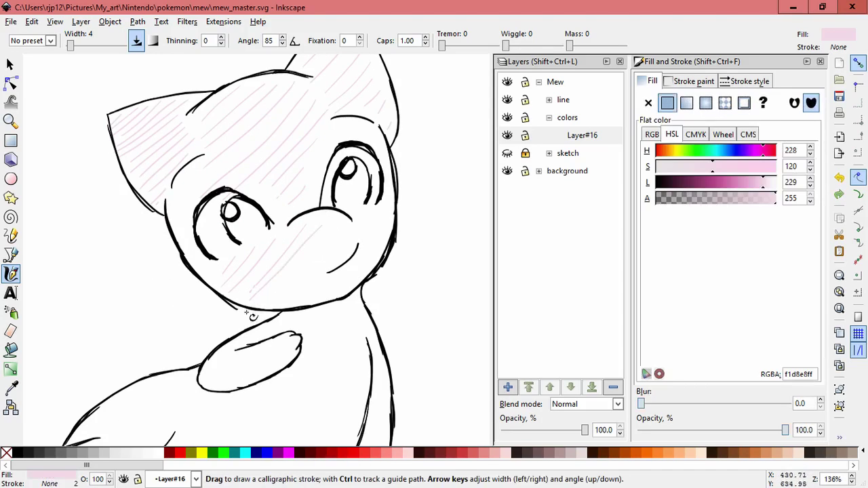
left_click_drag(366, 224, 313, 300)
mouse_move(378, 219)
left_mouse_down()
mouse_move(326, 301)
mouse_move(346, 285)
mouse_move(315, 272)
left_mouse_up()
Adjust the position and size of the pink hatch strokes on the right cheek and chin to even out the coverage.
left_click(10, 64)
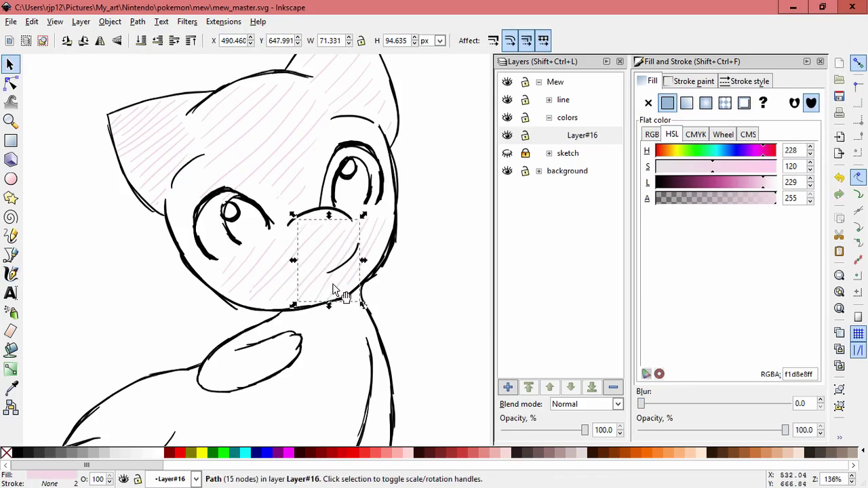
left_click(359, 278)
mouse_move(376, 213)
left_mouse_down()
mouse_move(383, 201)
mouse_move(378, 208)
left_mouse_up()
mouse_move(365, 224)
left_mouse_down()
mouse_move(373, 230)
mouse_move(391, 202)
mouse_move(385, 233)
left_mouse_up()
key("Escape")
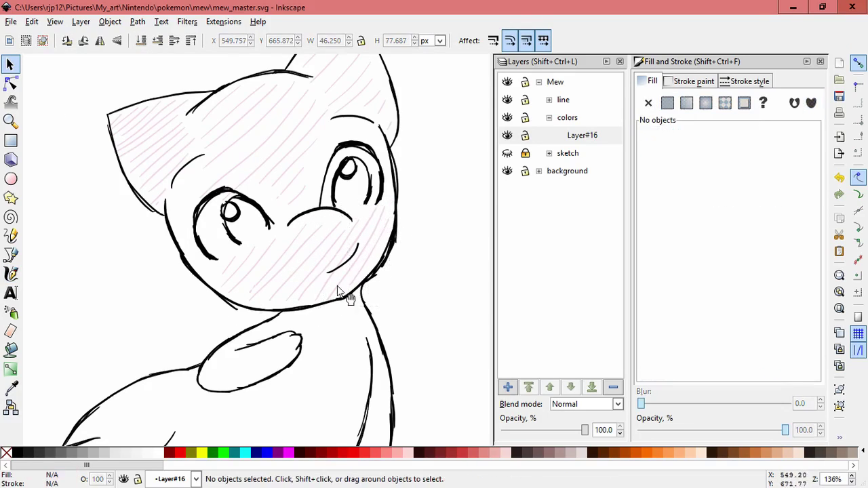
Adjust the pink hatch strokes between the left eye and the chin, scaling one to about 85 by 89 px.
left_click_drag(284, 248, 282, 246)
key("Escape")
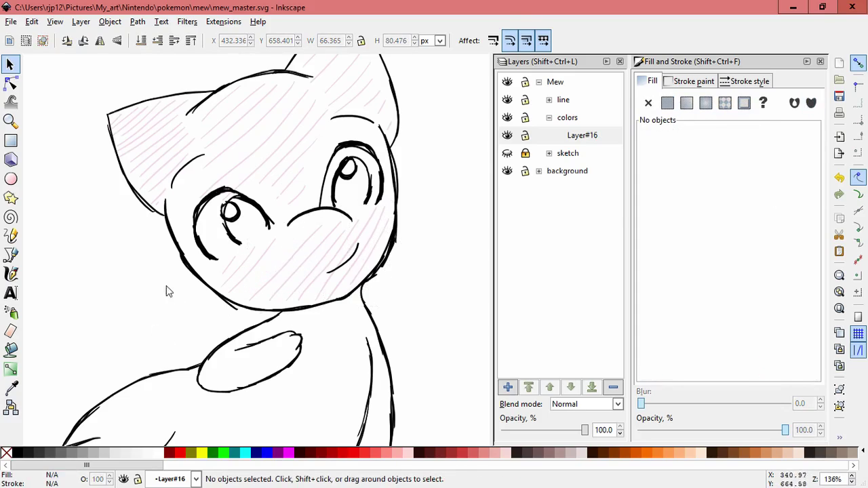
left_click(291, 266)
left_click_drag(285, 267, 272, 262)
key("Escape")
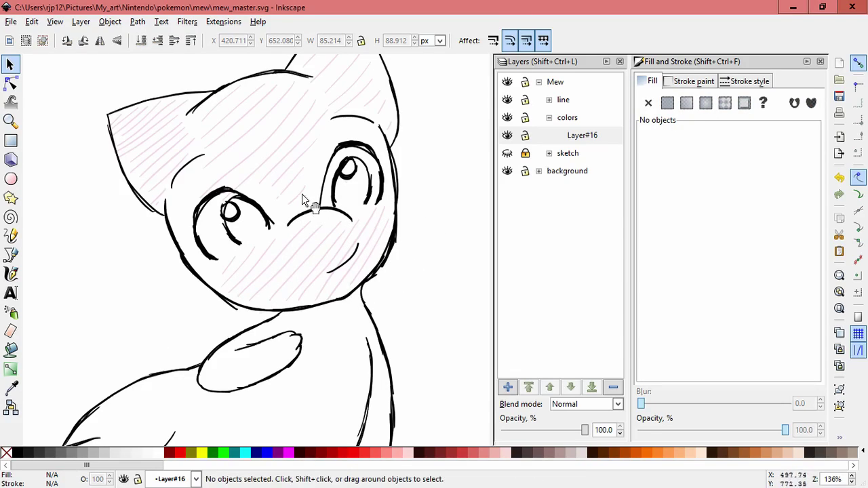
Reposition and enlarge the pink hatch strokes between the eyes to fill the gaps above the muzzle.
mouse_move(295, 202)
left_mouse_down()
mouse_move(293, 210)
mouse_move(320, 184)
left_mouse_up()
left_click_drag(306, 199, 295, 199)
key("Escape")
left_click(303, 163)
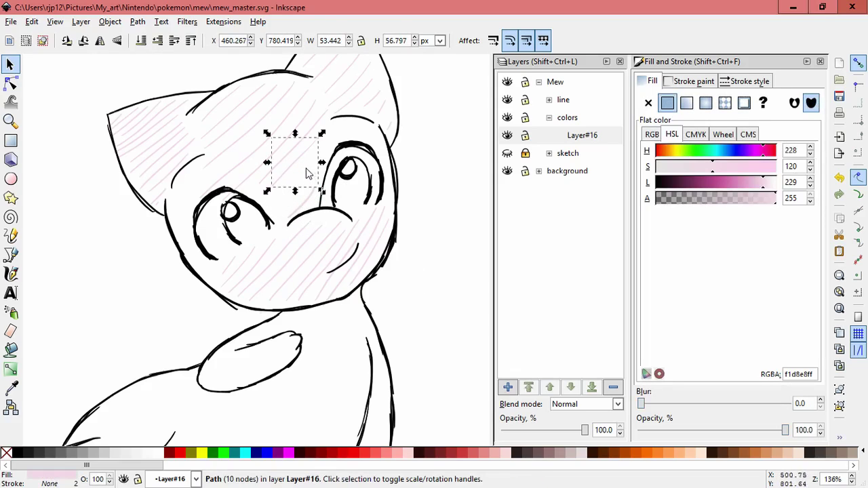
mouse_move(300, 167)
left_mouse_down()
mouse_move(299, 186)
mouse_move(297, 179)
mouse_move(326, 157)
left_mouse_up()
key("ctrl+v")
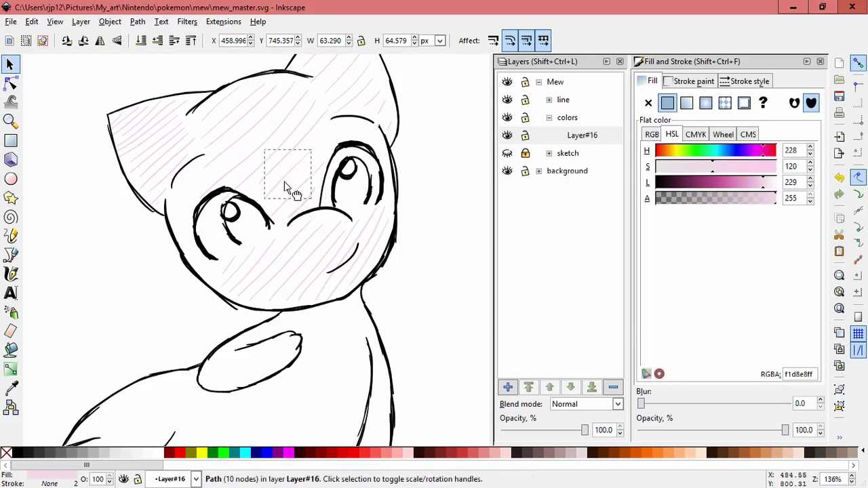
left_click_drag(285, 182, 284, 186)
left_click_drag(315, 158, 337, 129)
left_click(417, 150)
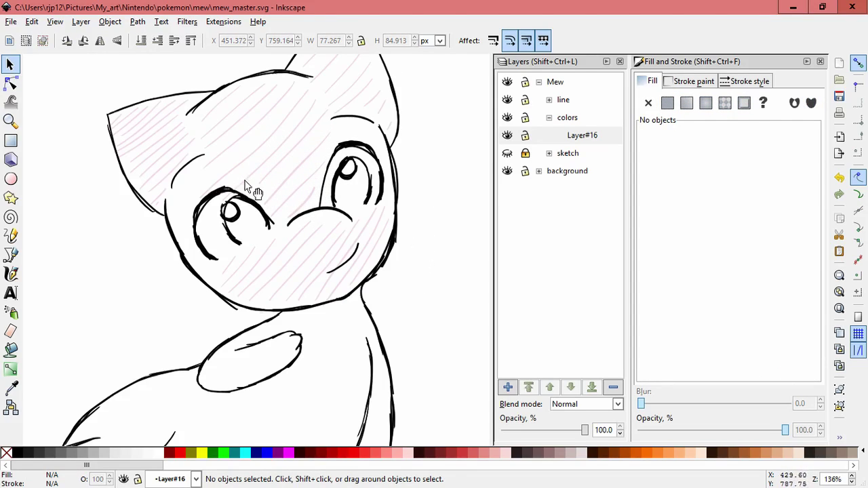
Extend the pink hatch strokes above the left eye, scaling them to about 92 by 98 px and 154 by 145 px.
left_click(245, 182)
left_click_drag(217, 209, 234, 188)
left_click(432, 190)
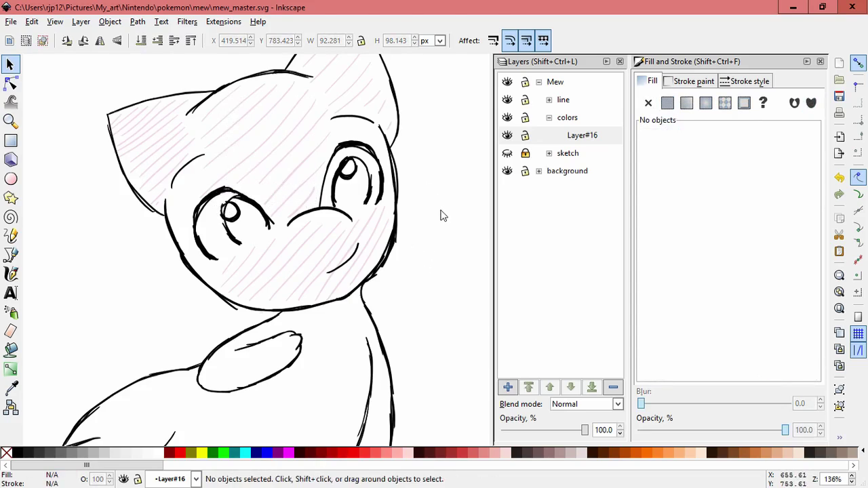
right_click(436, 221, "shift")
right_click(421, 217, "ctrl")
right_click(420, 215, "ctrl")
left_click(128, 157)
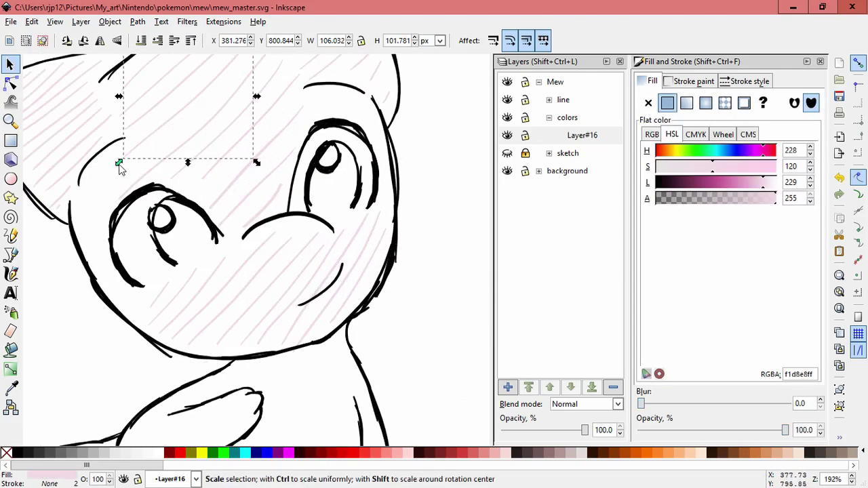
mouse_move(119, 169)
left_mouse_down()
mouse_move(79, 210)
mouse_move(74, 203)
mouse_move(120, 200)
mouse_move(65, 244)
left_mouse_up()
left_click(434, 211)
scroll(420, 238, "down", 2, "ctrl")
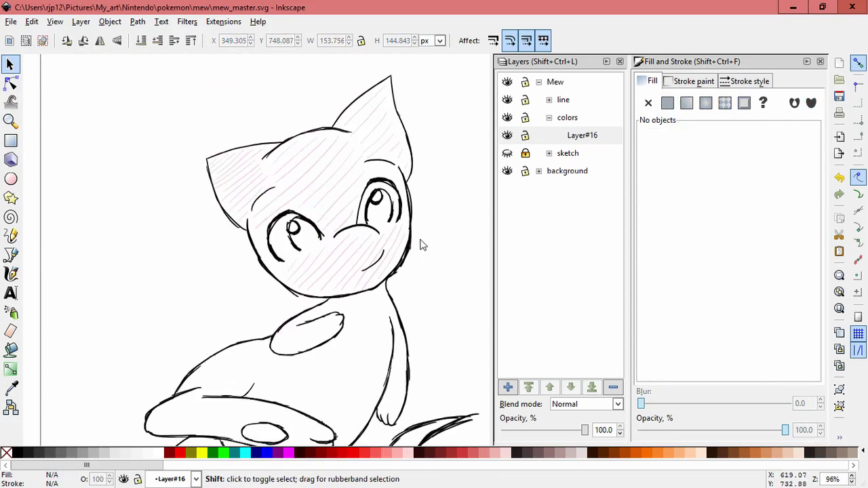
Start the pale pink calligraphic hatching on the neck just below the chin, undoing the last stray stroke.
middle_click(432, 247, "shift")
left_click_drag(420, 261, 371, 172)
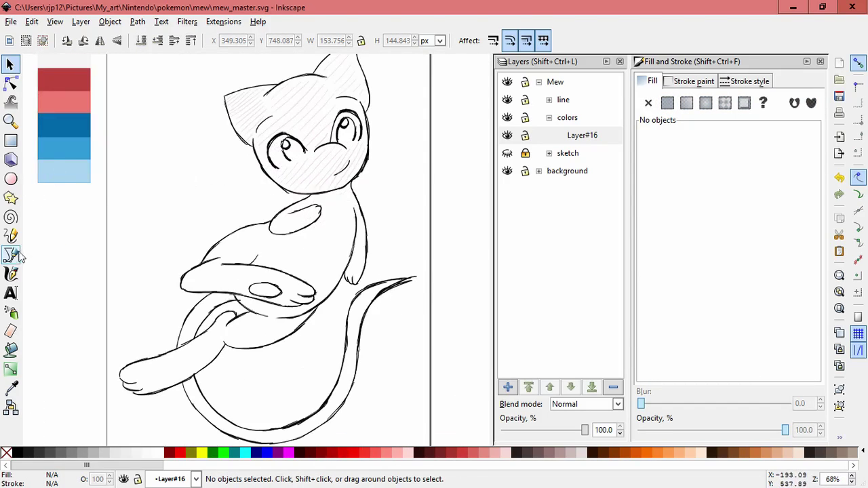
left_click(11, 273)
scroll(332, 229, "up", 1, "ctrl")
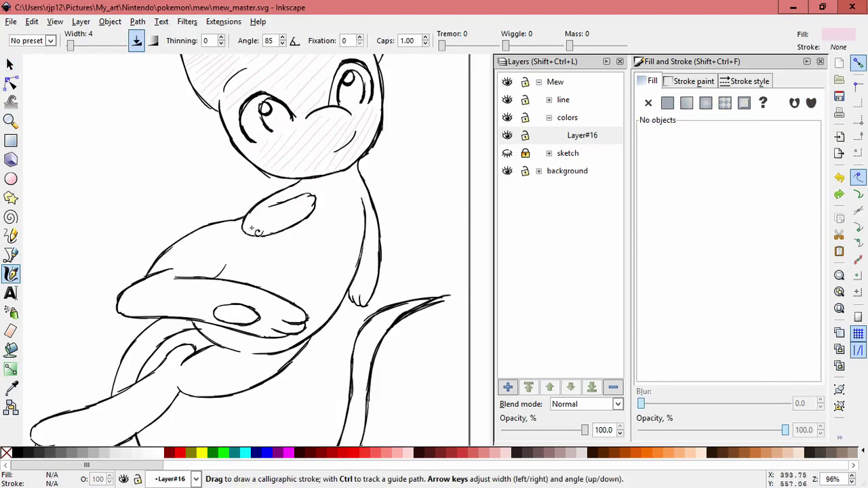
scroll(310, 215, "up", 1, "ctrl")
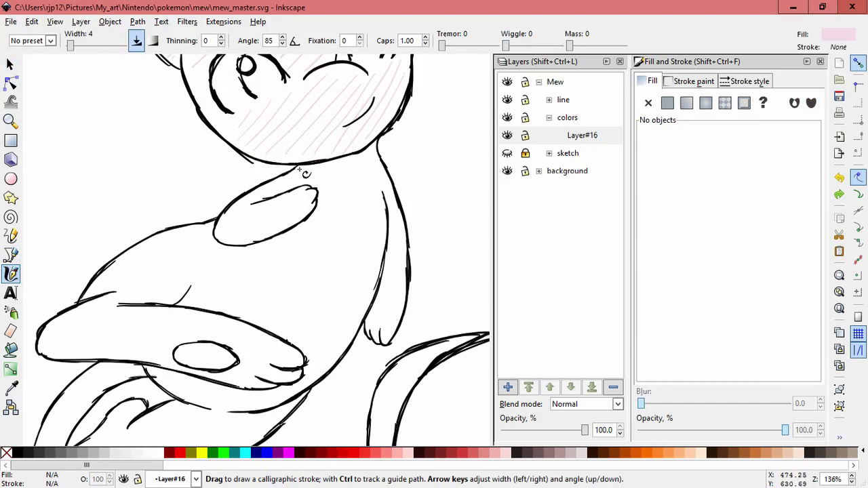
mouse_move(297, 170)
left_mouse_down()
mouse_move(280, 187)
mouse_move(307, 171)
mouse_move(295, 184)
left_mouse_up()
left_click_drag(326, 167, 305, 183)
key("ctrl+z")
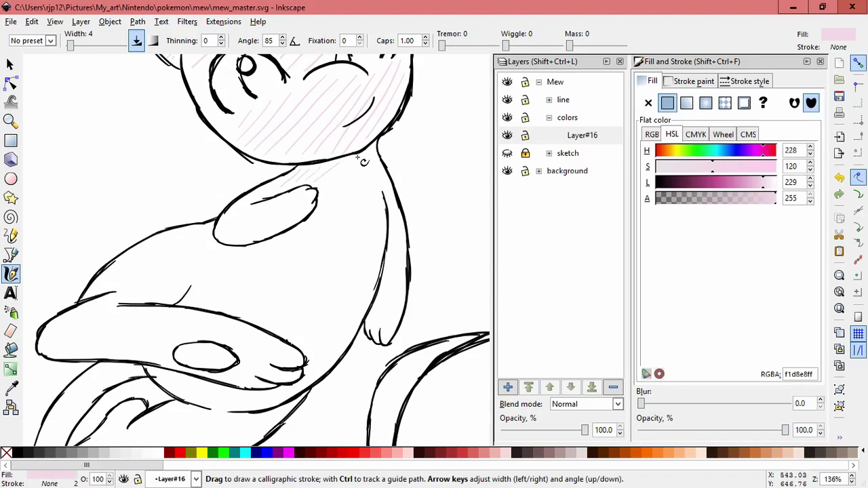
Hatch the chest and belly with diagonal pale pink strokes, from the neck down to the raised foot.
left_click_drag(370, 155, 343, 179)
mouse_move(325, 214)
left_mouse_down()
mouse_move(353, 194)
mouse_move(281, 281)
left_mouse_up()
left_click_drag(386, 203, 285, 279)
left_click_drag(375, 225, 288, 281)
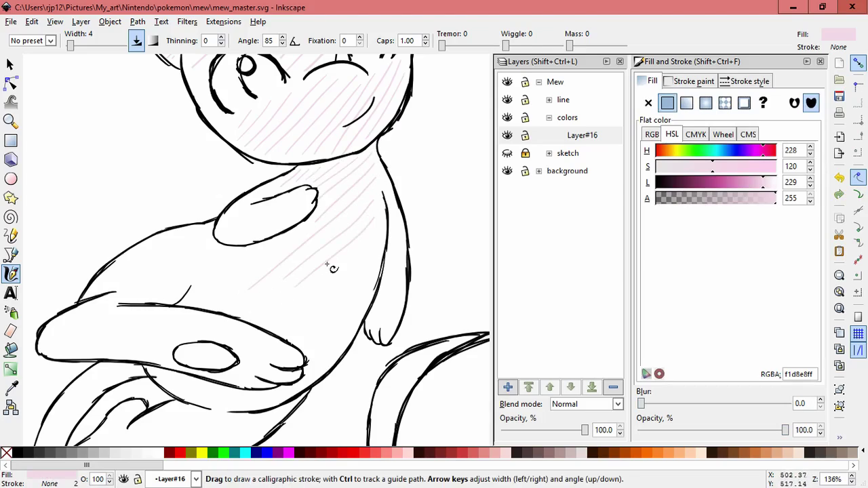
left_click_drag(375, 241, 295, 291)
left_click_drag(370, 278, 302, 335)
left_click_drag(359, 305, 303, 344)
left_click_drag(347, 337, 305, 361)
Extend the belly hatch strokes to the raised leg's outline, scaling one to about 102 by 90 px.
left_click(14, 66)
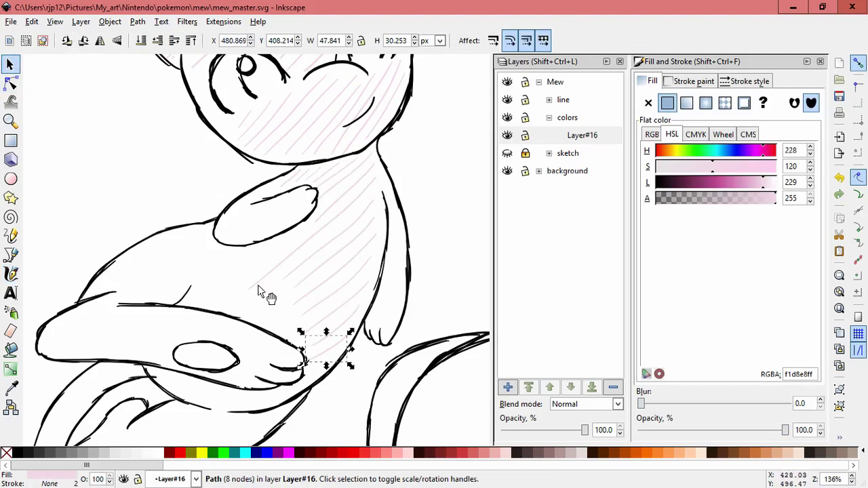
left_click(259, 283)
left_click_drag(244, 296, 219, 314)
left_click(283, 280)
mouse_move(279, 284)
left_mouse_down()
mouse_move(234, 319)
mouse_move(281, 298)
mouse_move(245, 327)
mouse_move(300, 311)
mouse_move(273, 318)
mouse_move(296, 319)
left_mouse_up()
left_click(292, 288)
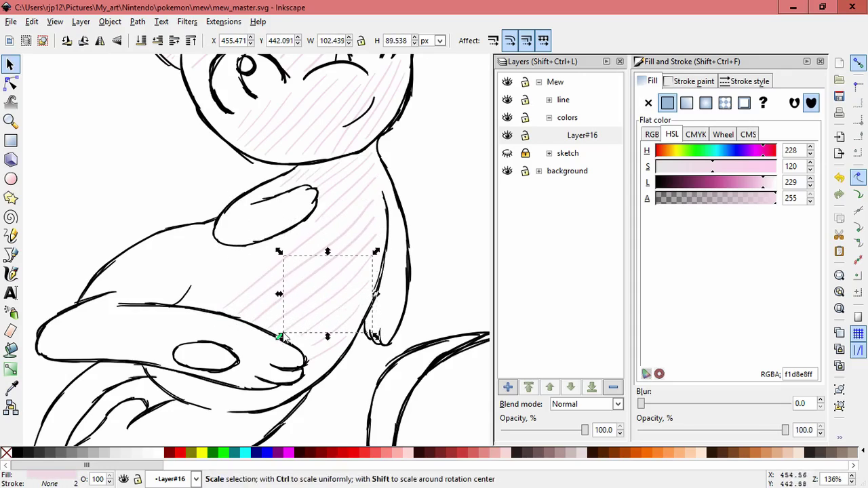
left_click(331, 228)
left_click(314, 228)
mouse_move(313, 229)
left_mouse_down()
mouse_move(210, 302)
mouse_move(215, 308)
left_mouse_up()
key("ctrl+z")
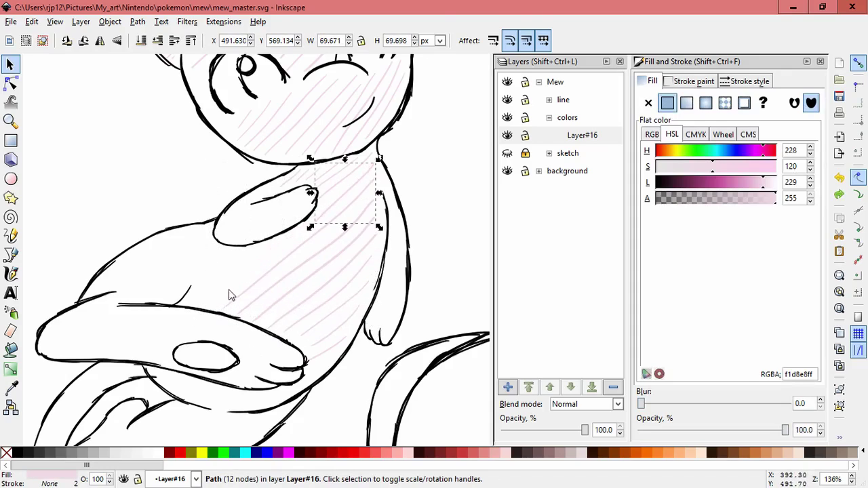
left_click(251, 274)
Add a long pink hatch stroke from the neck to the raised leg and scale it to about 183 by 152 px.
left_click(11, 275)
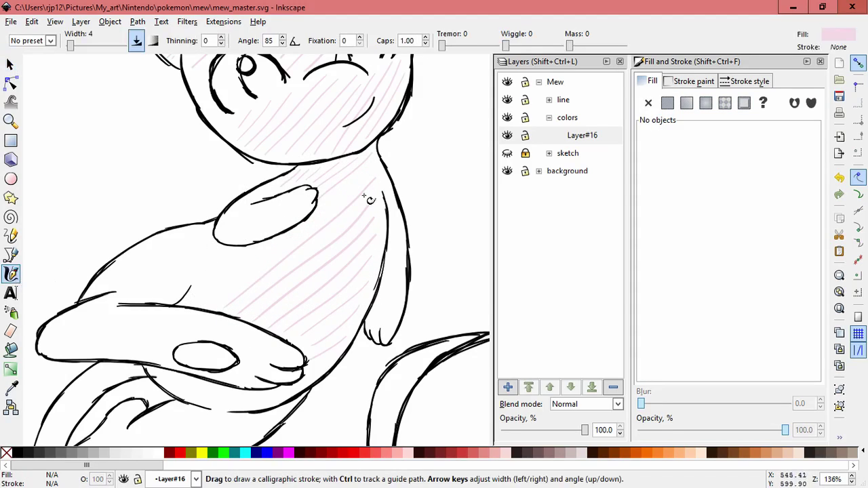
left_click_drag(376, 179, 154, 326)
left_click(11, 64)
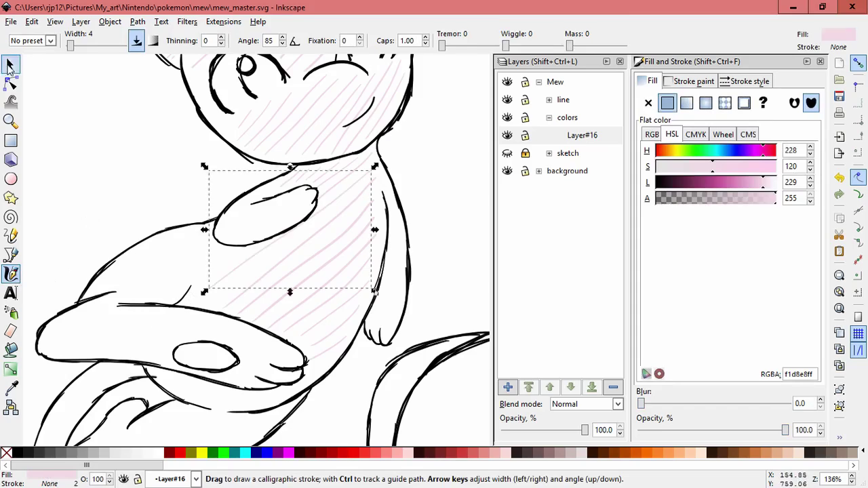
left_click_drag(201, 291, 207, 306)
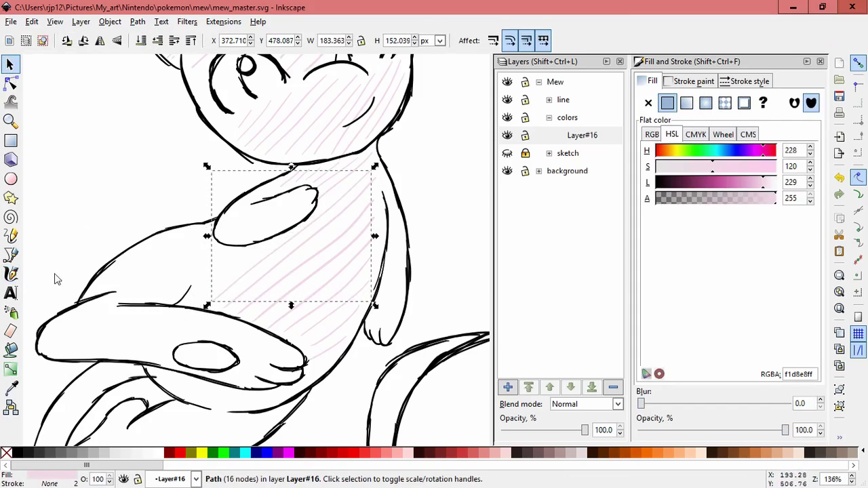
left_click(12, 274)
key("ctrl+z")
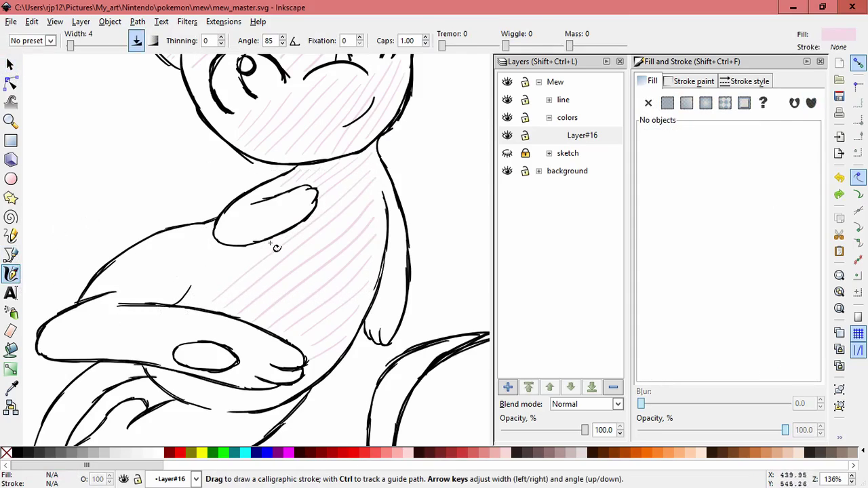
Hatch the torso between the bent arm and the raised leg in pink, enlarging the strokes to fill the area.
left_click_drag(269, 242, 195, 295)
left_click_drag(233, 251, 187, 285)
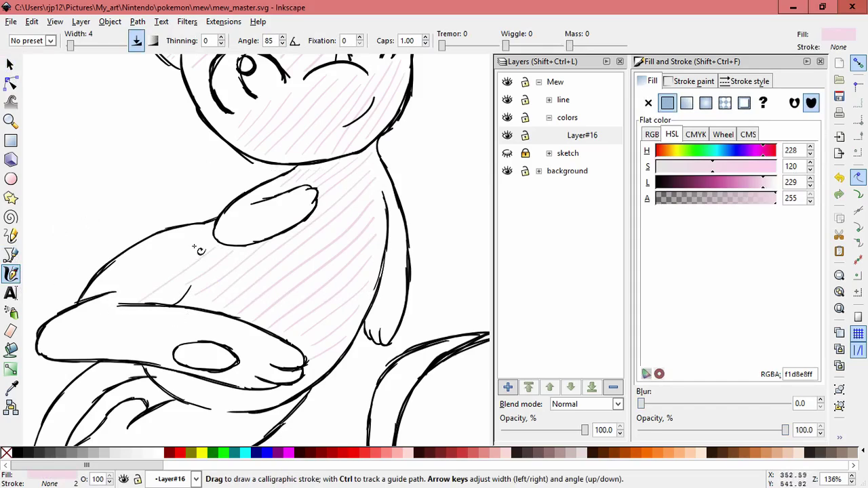
left_click_drag(136, 295, 190, 245)
left_click(10, 64)
left_click(175, 278)
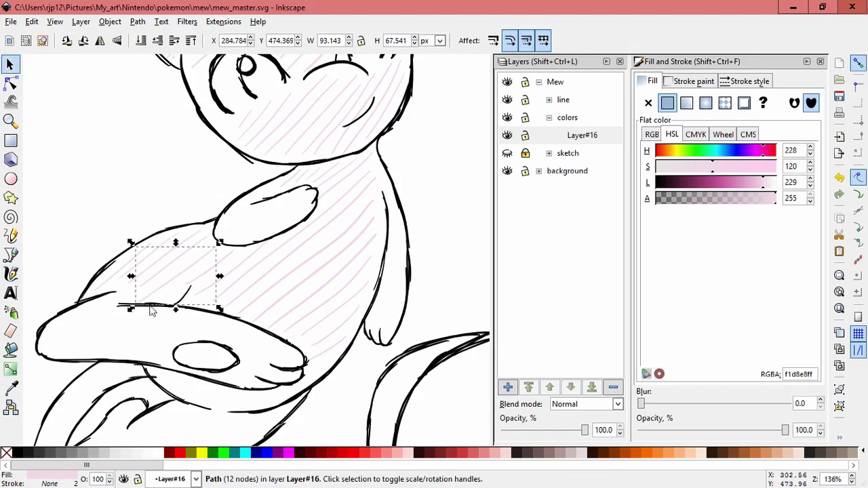
mouse_move(131, 307)
left_mouse_down()
mouse_move(147, 302)
mouse_move(122, 305)
mouse_move(129, 299)
mouse_move(116, 296)
mouse_move(124, 291)
mouse_move(111, 293)
left_mouse_up()
left_click(129, 279)
left_click(152, 351)
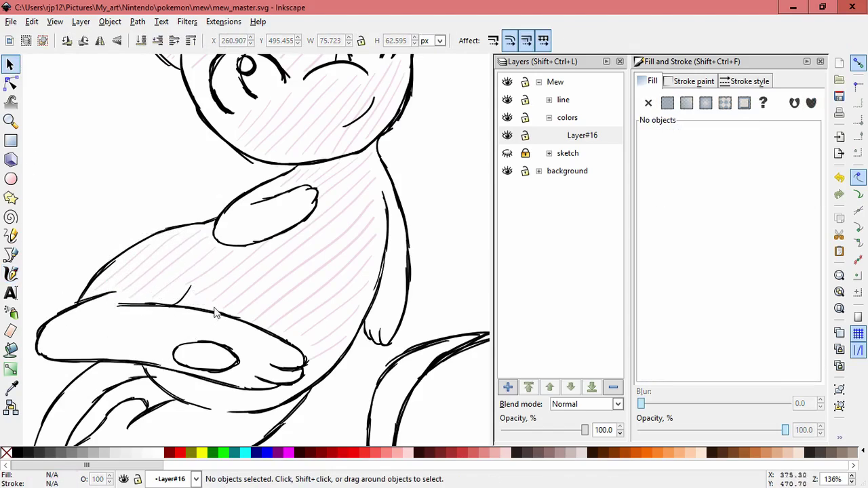
Hatch the rounded heel end of the raised leg with short pink strokes, undoing the misplaced ones.
key("space")
left_click_drag(157, 322, 191, 289)
left_click(13, 274)
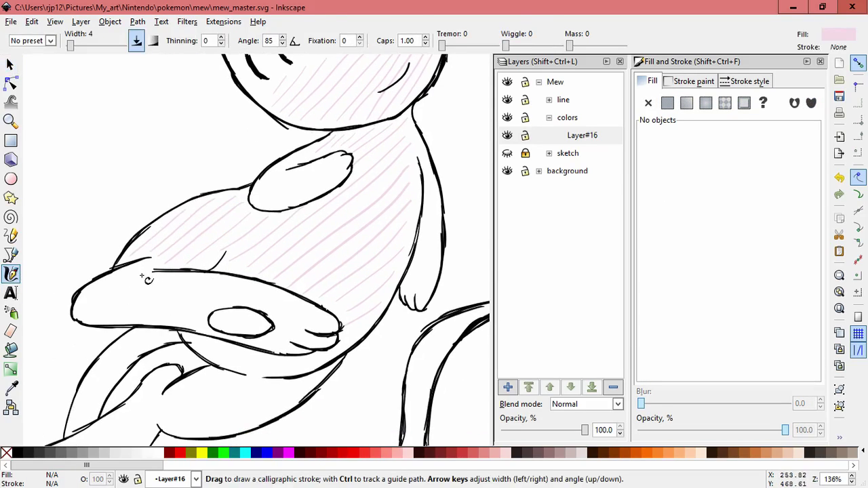
left_click_drag(93, 289, 80, 310)
key("ctrl+z")
left_click_drag(106, 283, 78, 312)
left_click_drag(129, 273, 81, 314)
mouse_move(141, 270)
left_mouse_down()
mouse_move(82, 323)
mouse_move(90, 322)
left_mouse_up()
key("ctrl+z")
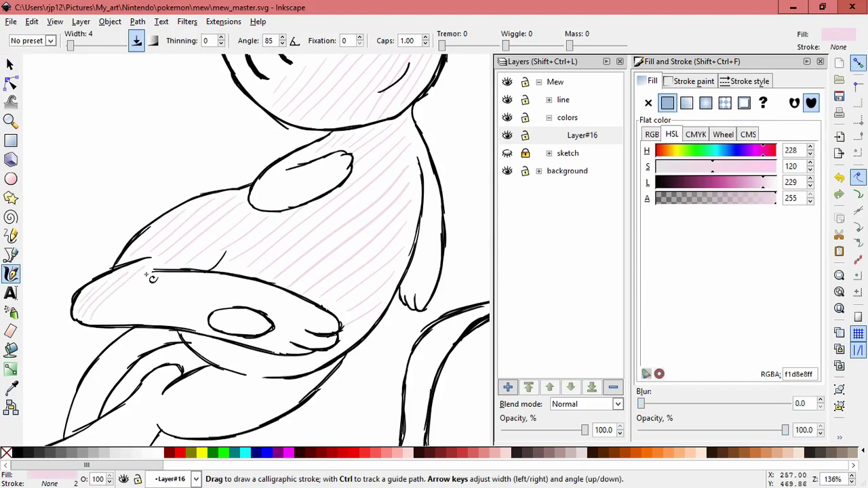
Continue the pink hatching along the middle of the raised leg up to the oval pad.
left_click_drag(157, 276, 137, 317)
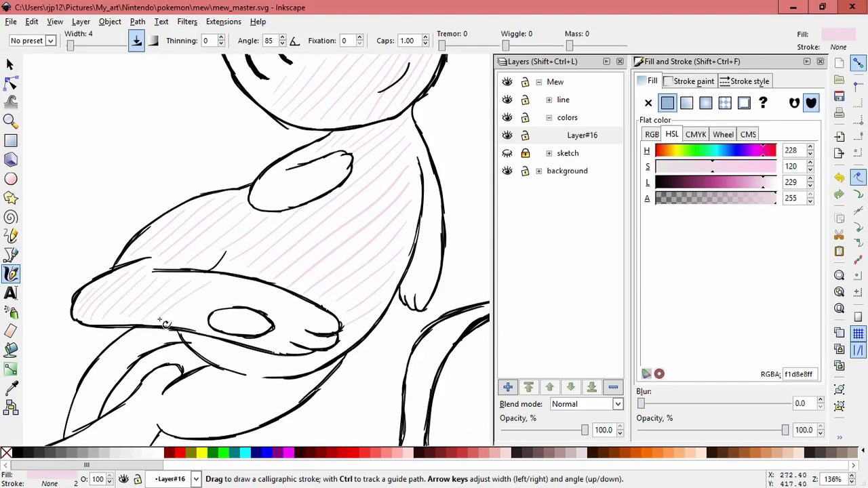
left_click_drag(226, 285, 177, 317)
left_click_drag(247, 286, 196, 317)
key("ctrl+z")
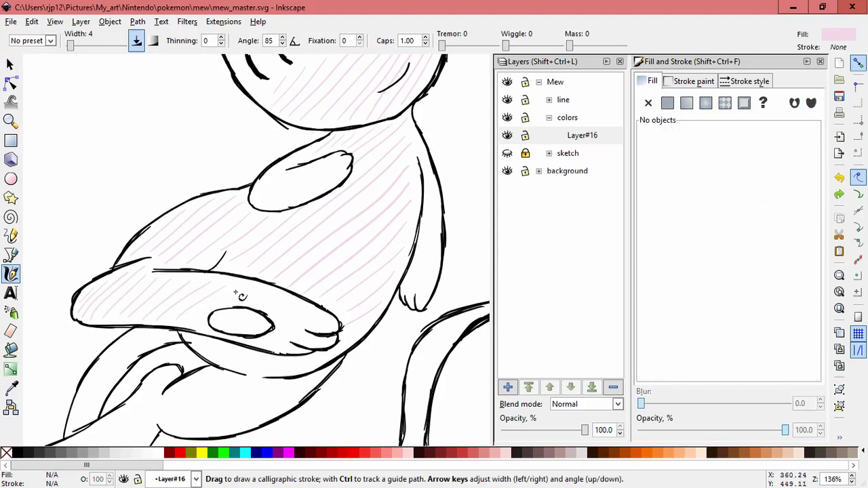
Hatch the raised foot around the oval pad and toes, scaling one stroke to about 49 by 36 px.
left_click_drag(239, 295, 280, 298)
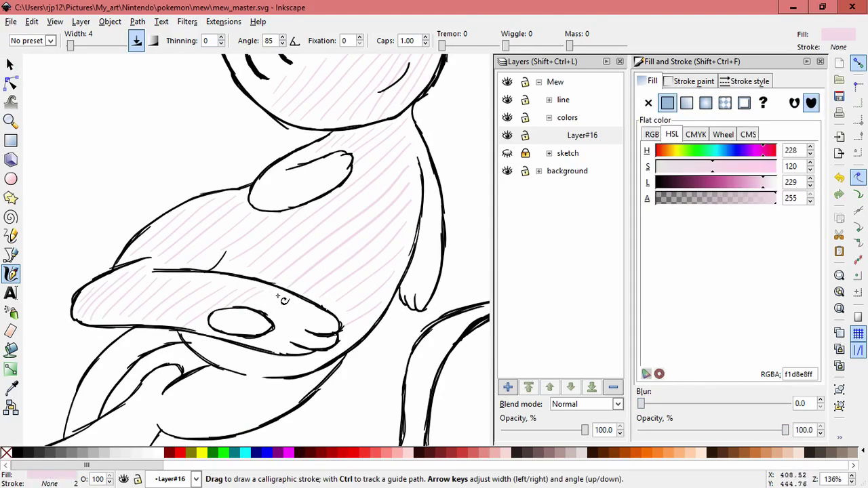
left_click_drag(286, 331, 337, 327)
left_click_drag(263, 359, 315, 341)
left_click(11, 65)
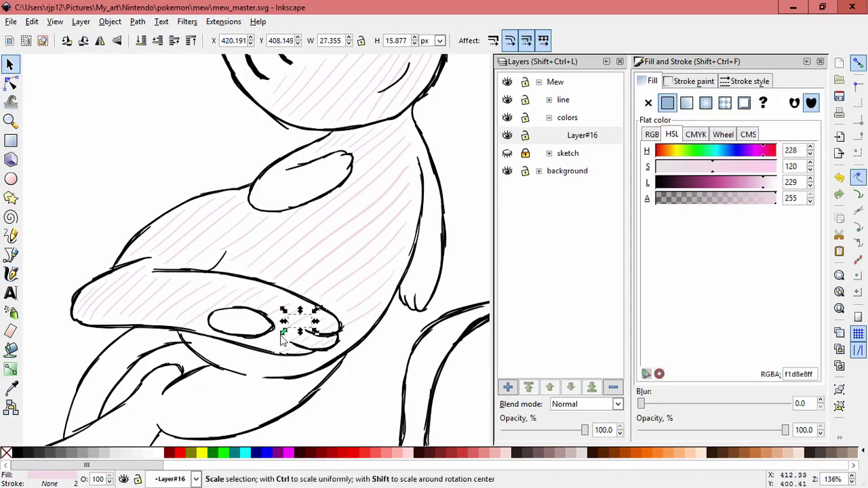
left_click_drag(285, 333, 265, 355)
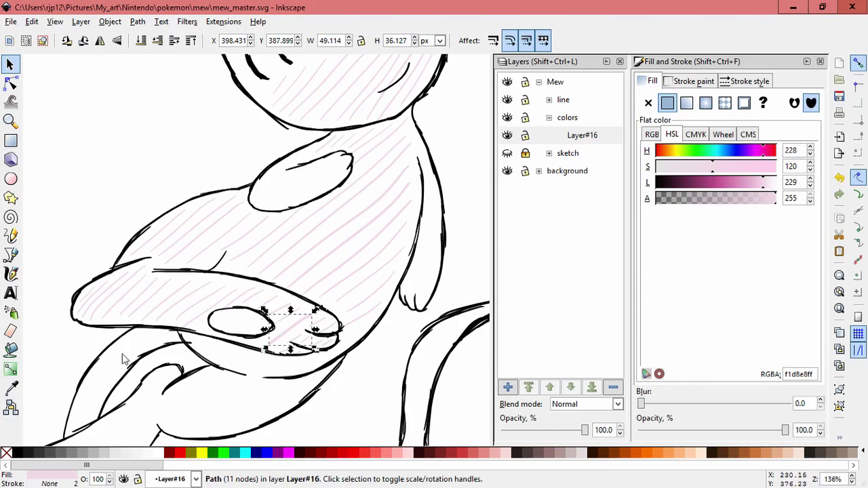
Hatch the narrow belly strip beneath the raised leg with pale pink strokes.
left_click(11, 274)
key("space")
mouse_move(174, 365)
left_mouse_down()
mouse_move(207, 297)
mouse_move(245, 271)
mouse_move(289, 291)
mouse_move(260, 298)
mouse_move(305, 296)
left_mouse_up()
key("ctrl+z")
key("ctrl+z")
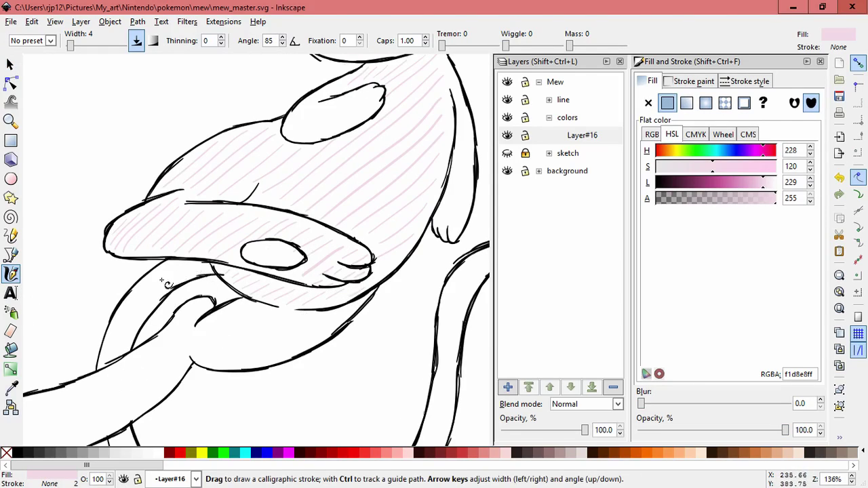
left_click_drag(165, 272, 194, 273)
key("ctrl+z")
key("ctrl+z")
key("ctrl+z")
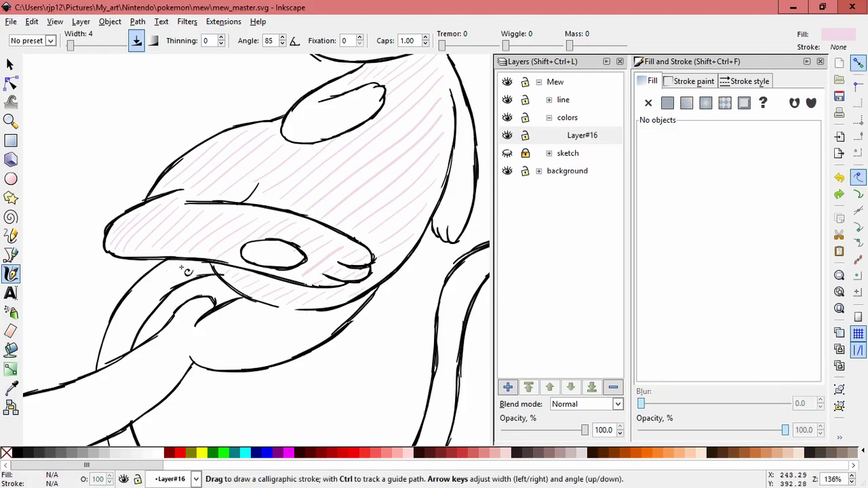
left_click_drag(203, 265, 162, 275)
mouse_move(209, 284)
left_mouse_down()
mouse_move(194, 274)
mouse_move(154, 294)
left_mouse_up()
key("ctrl+z")
key("ctrl+z")
left_click_drag(128, 303, 152, 307)
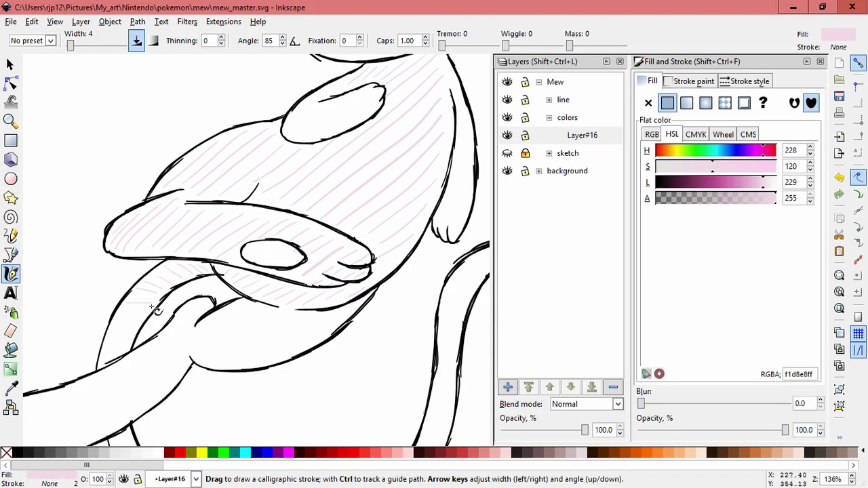
key("ctrl+z")
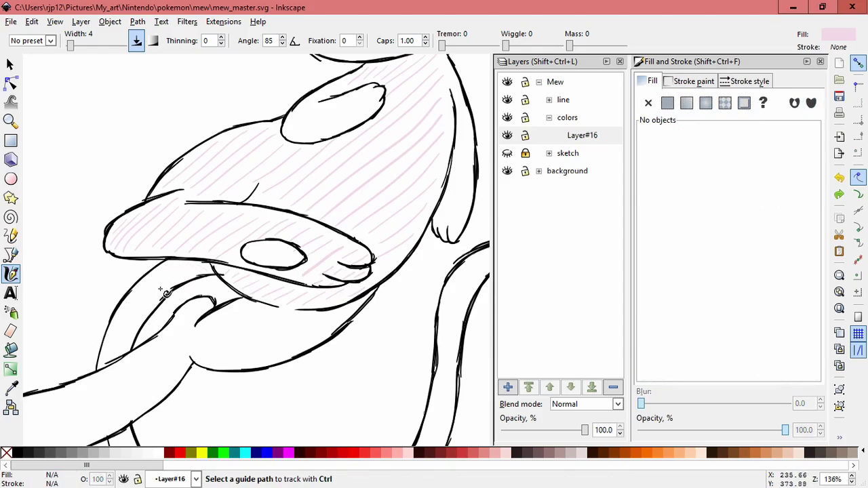
Hatch the base of the tail between the raised leg and the lower leg with pink strokes.
left_click_drag(165, 267, 199, 268)
left_click_drag(145, 286, 190, 274)
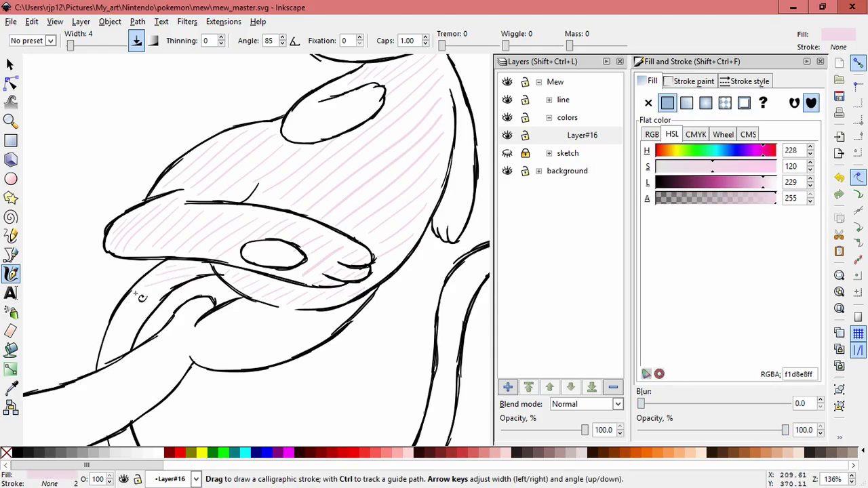
left_click_drag(104, 355, 123, 346)
Hatch the rest of the tail in pink, from below the lower leg around the curve towards the tip.
mouse_move(182, 333)
left_mouse_down()
mouse_move(212, 266)
mouse_move(260, 214)
left_mouse_up()
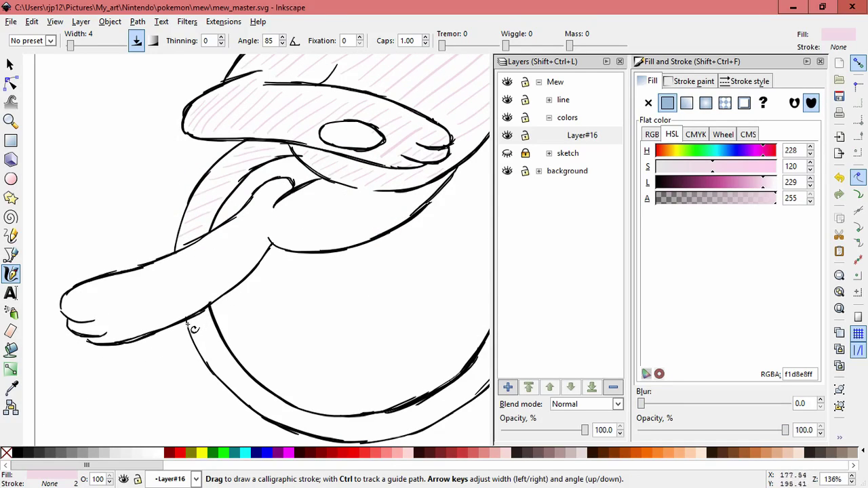
left_click_drag(200, 328, 204, 329)
left_click_drag(296, 408, 313, 432)
left_click_drag(275, 396, 286, 414)
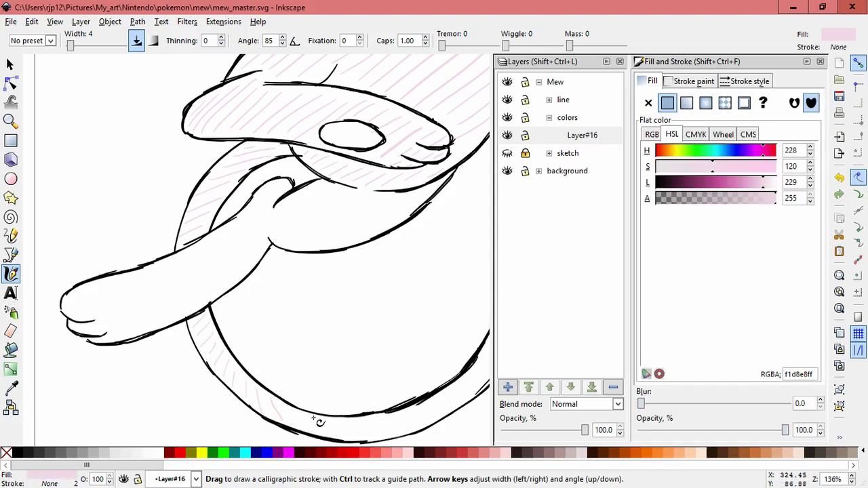
left_click_drag(364, 438, 233, 391)
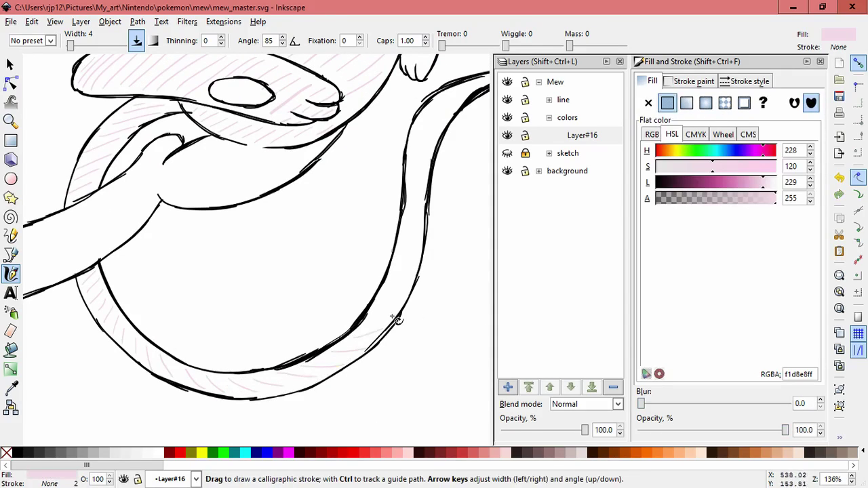
mouse_move(397, 318)
left_mouse_down()
mouse_move(297, 372)
mouse_move(309, 344)
left_mouse_up()
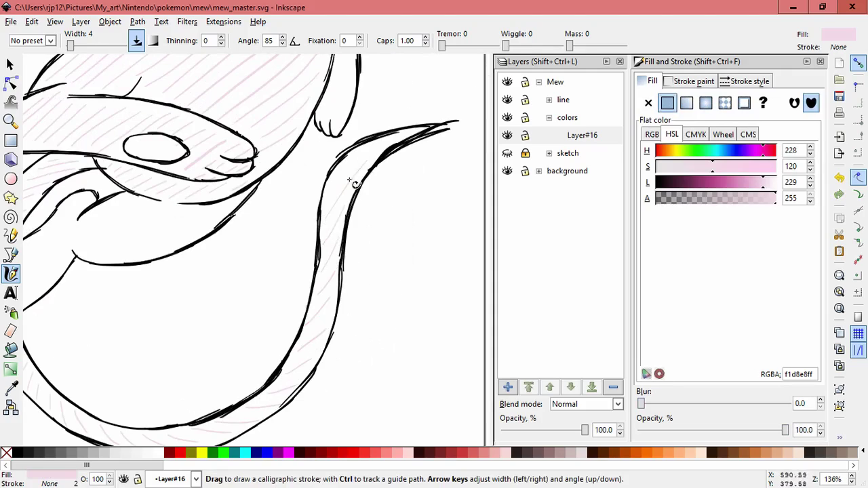
Hatch the thigh of the lower leg beneath the belly with long pale pink strokes.
mouse_move(163, 305)
left_mouse_down()
mouse_move(275, 296)
mouse_move(288, 347)
left_mouse_up()
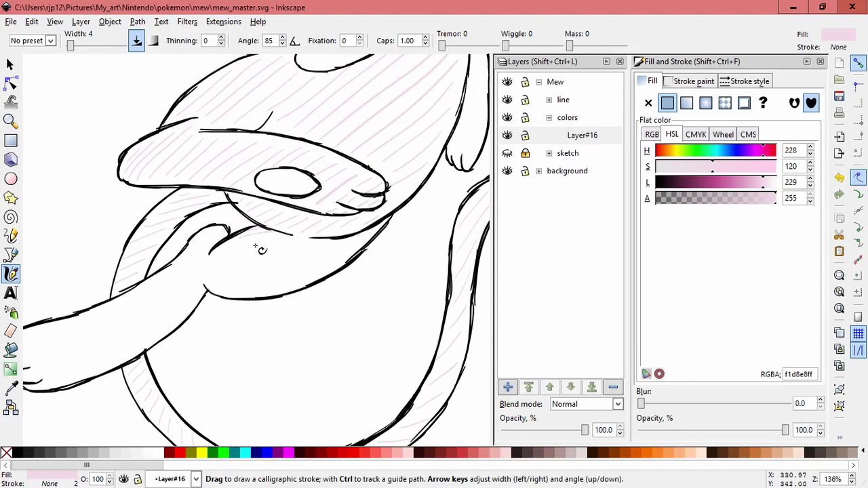
left_click_drag(239, 263, 311, 249)
left_click_drag(212, 279, 343, 254)
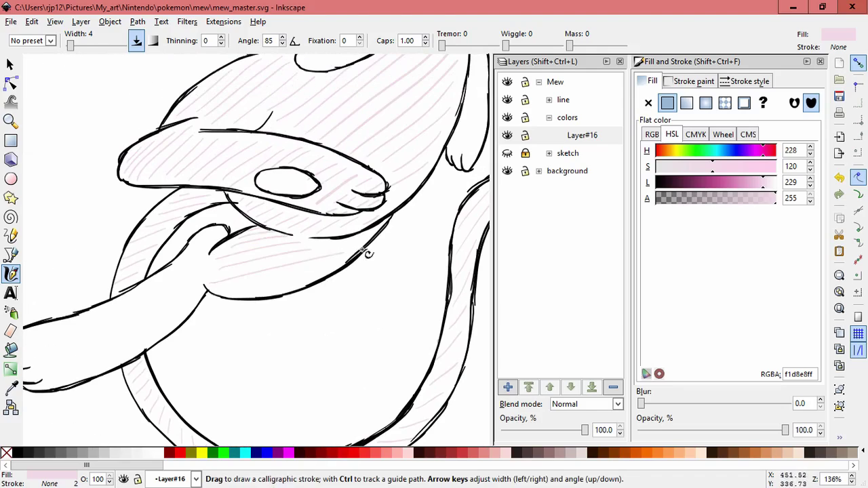
left_click_drag(230, 290, 304, 274)
Hatch the knee and upper shin of the lower leg with pink strokes.
left_click_drag(191, 249, 223, 242)
left_click_drag(180, 264, 217, 263)
key("space")
left_click_drag(116, 330, 226, 293)
mouse_move(249, 265)
left_mouse_down()
mouse_move(287, 237)
mouse_move(315, 236)
left_mouse_up()
left_click_drag(242, 255, 312, 243)
left_click_drag(222, 268, 305, 258)
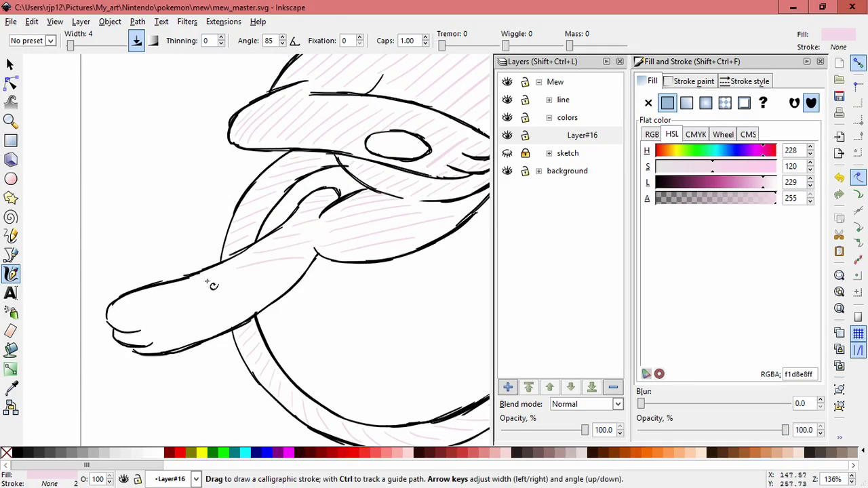
Hatch the lower shin and foot of the lower leg down to the toes with pink strokes.
left_click_drag(202, 283, 280, 272)
left_click_drag(164, 294, 261, 283)
left_click_drag(142, 303, 237, 296)
left_click_drag(116, 319, 245, 301)
mouse_move(136, 322)
left_mouse_down()
mouse_move(222, 312)
mouse_move(221, 322)
left_mouse_up()
left_click_drag(162, 338, 219, 333)
left_click_drag(144, 344, 167, 350)
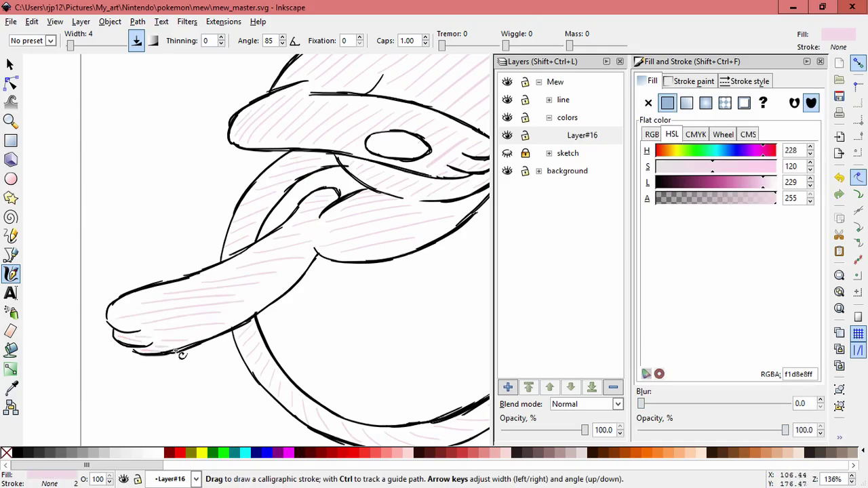
Hatch the small arm lying across the chest with pale pink strokes, redoing the first stroke.
key("space")
left_click_drag(283, 333, 155, 381)
left_click_drag(339, 316, 307, 348)
left_click_drag(344, 270, 339, 330)
mouse_move(232, 150)
left_mouse_down()
mouse_move(222, 164)
mouse_move(264, 143)
left_mouse_up()
key("ctrl+z")
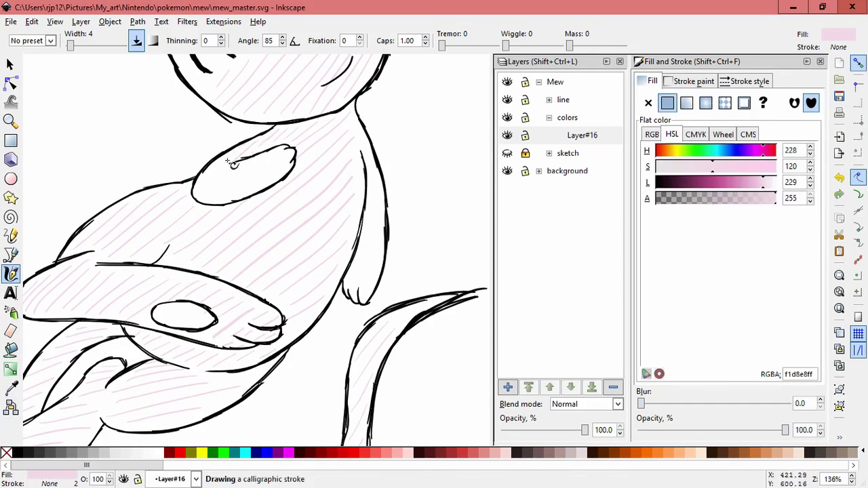
left_click_drag(230, 182, 283, 155)
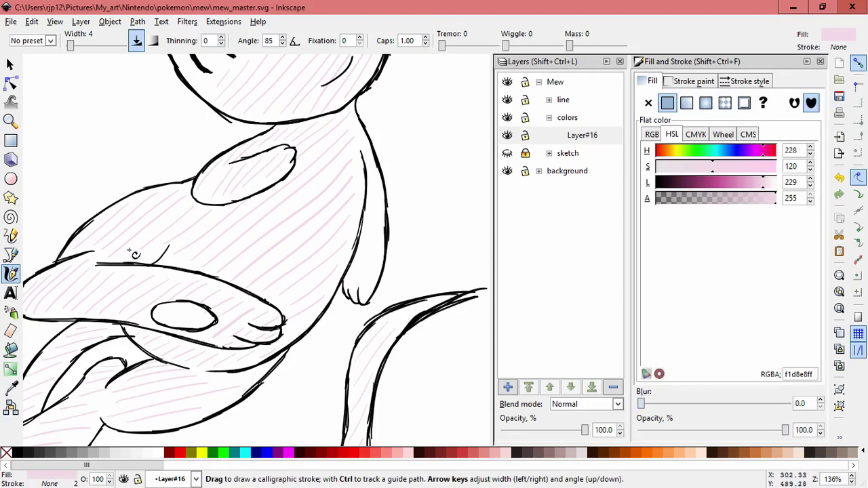
Select individual pink strokes around the arm on the chest and clear the selection.
left_click(10, 64)
left_click(265, 165)
left_click(219, 170)
left_click(246, 161)
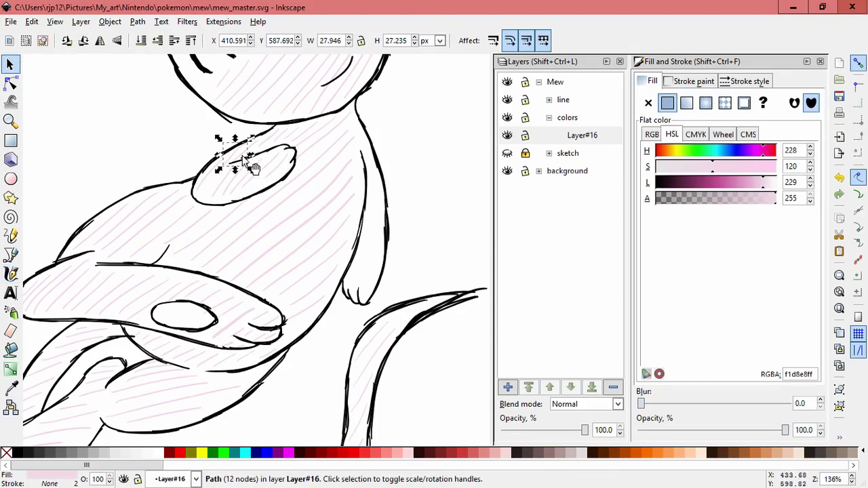
left_click_drag(219, 171, 203, 198)
key("space")
left_click_drag(291, 229, 184, 219)
key("Escape")
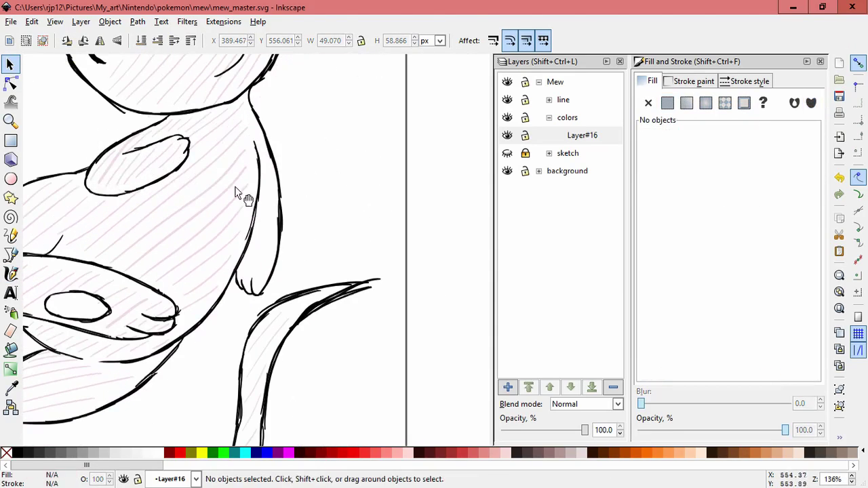
Hatch the arm hanging behind the body with short pale pink calligraphic strokes and undo the last stroke.
left_click(11, 273)
left_click_drag(268, 140, 270, 144)
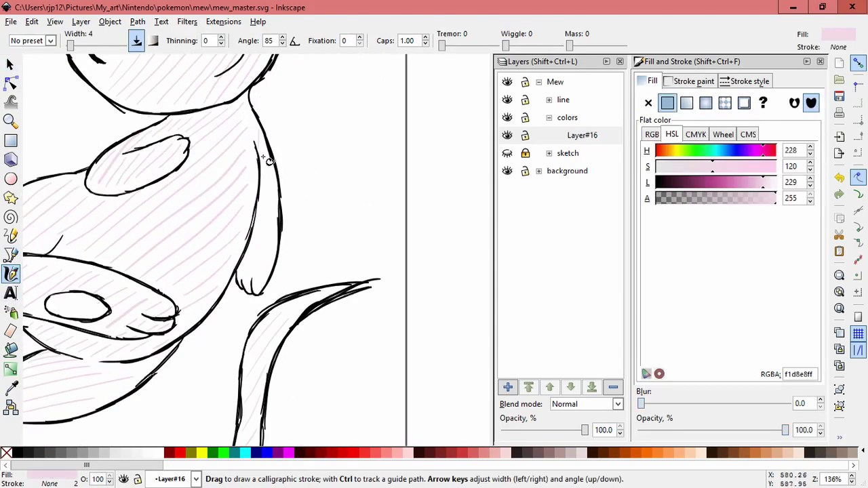
key("z")
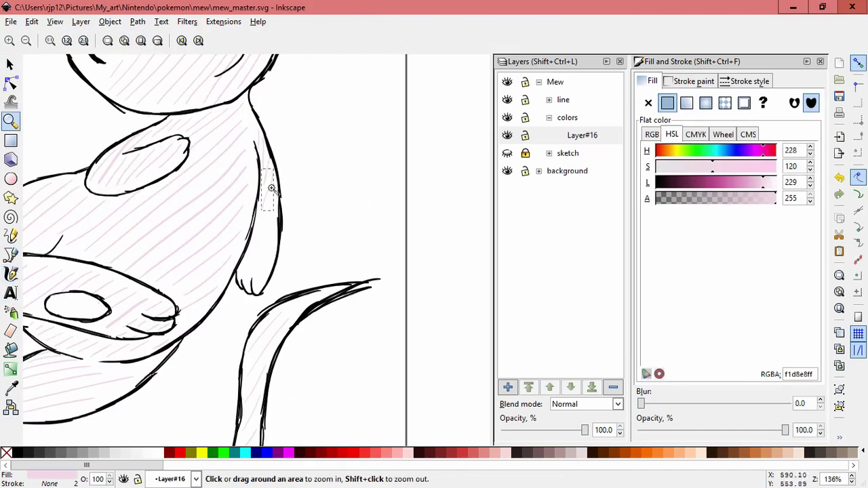
key("ctrl+z")
left_click(11, 274)
left_click_drag(261, 220, 270, 187)
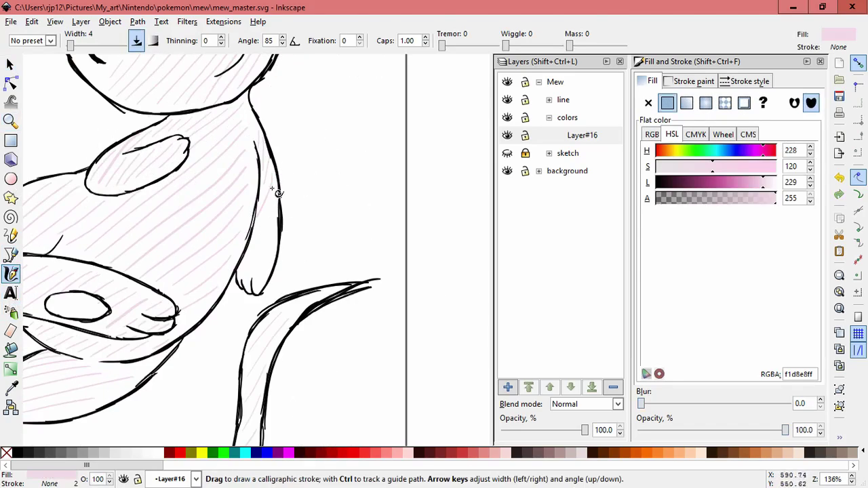
mouse_move(250, 250)
left_mouse_down()
mouse_move(273, 205)
mouse_move(272, 250)
mouse_move(253, 281)
mouse_move(263, 276)
left_mouse_up()
key("ctrl+z")
Pick the medium blue palette swatch (39a0d4) and fill the irises of both eyes with dense calligraphic strokes.
scroll(197, 336, "down", 3)
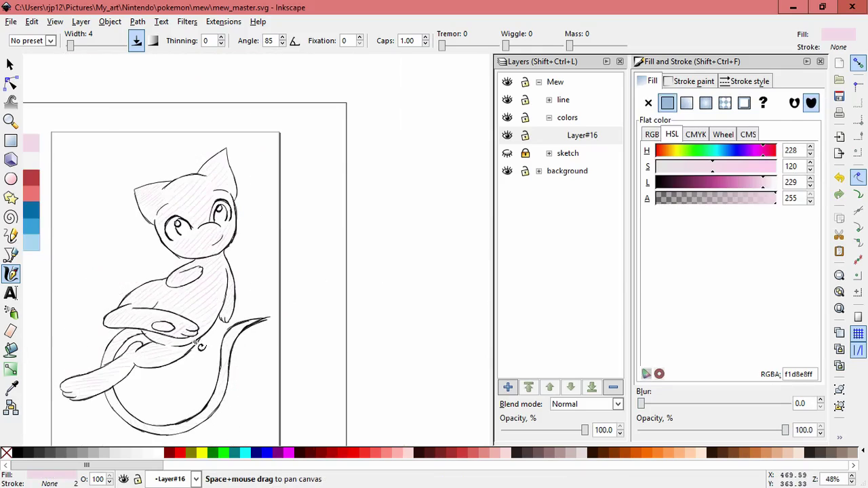
left_click(11, 387)
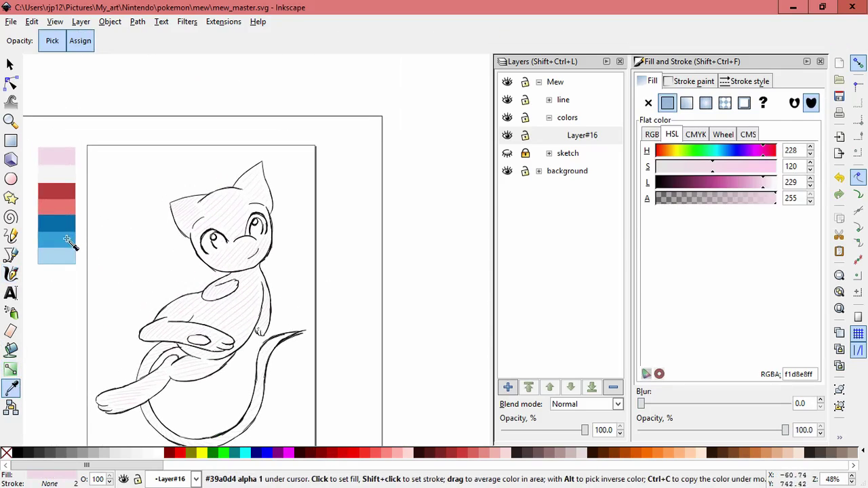
left_click(68, 241)
left_click(10, 273)
scroll(211, 205, "up", 4)
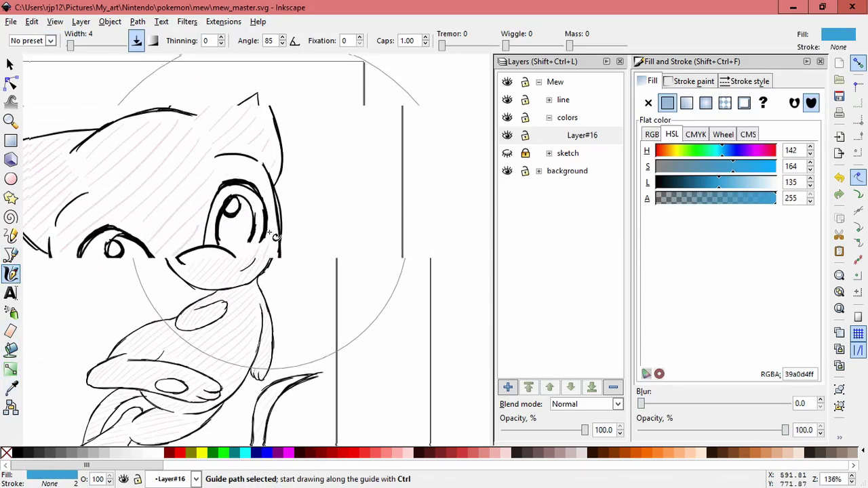
mouse_move(206, 202)
left_mouse_down()
mouse_move(204, 233)
mouse_move(237, 199)
mouse_move(212, 226)
left_mouse_up()
key("ctrl+z")
mouse_move(230, 178)
left_mouse_down()
mouse_move(204, 217)
mouse_move(237, 181)
mouse_move(213, 238)
mouse_move(244, 196)
mouse_move(222, 247)
mouse_move(231, 248)
left_mouse_up()
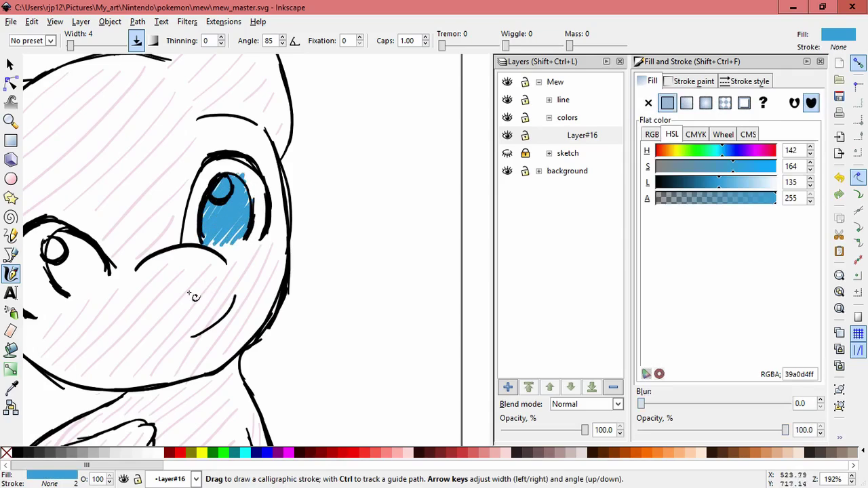
mouse_move(65, 241)
left_mouse_down()
mouse_move(108, 214)
mouse_move(95, 238)
mouse_move(113, 236)
mouse_move(115, 273)
mouse_move(153, 246)
left_mouse_up()
Pick the dark blue palette swatch (006da6) as the calligraphy colour for shading the eyes.
mouse_move(157, 277)
left_mouse_down()
mouse_move(149, 304)
mouse_move(80, 316)
mouse_move(124, 325)
mouse_move(246, 293)
mouse_move(328, 258)
left_mouse_up()
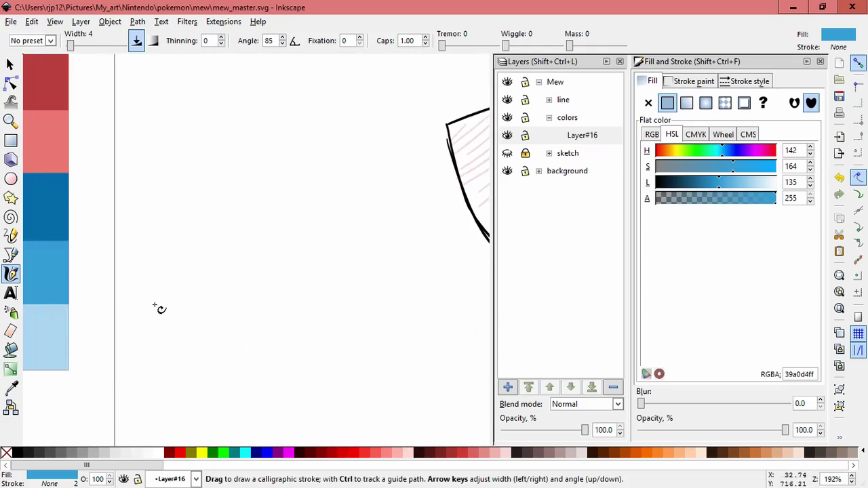
left_click(11, 388)
left_click(57, 213)
mouse_move(465, 323)
left_mouse_down()
mouse_move(248, 270)
mouse_move(87, 296)
mouse_move(96, 309)
left_mouse_up()
left_click(378, 198)
left_click_drag(270, 267, 180, 303)
left_click(11, 273)
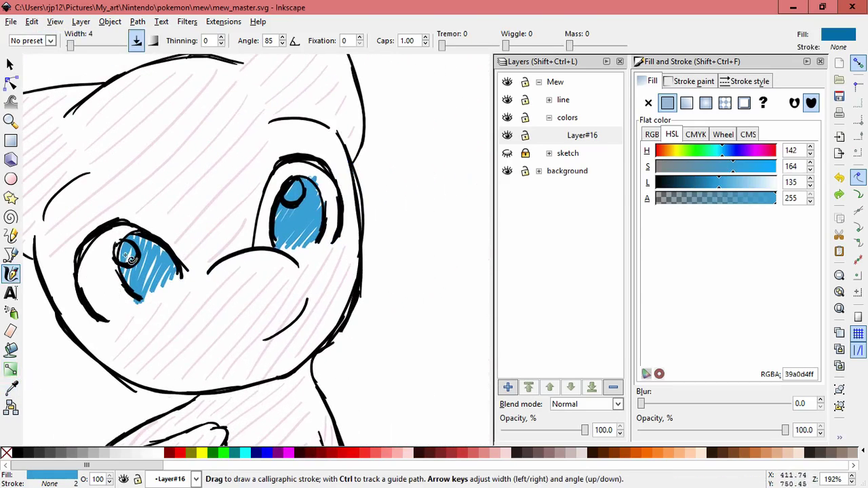
Shade the upper part of both irises with dark blue strokes, leaving the lower part medium blue.
mouse_move(131, 248)
left_mouse_down()
mouse_move(124, 271)
mouse_move(141, 260)
mouse_move(162, 275)
left_mouse_up()
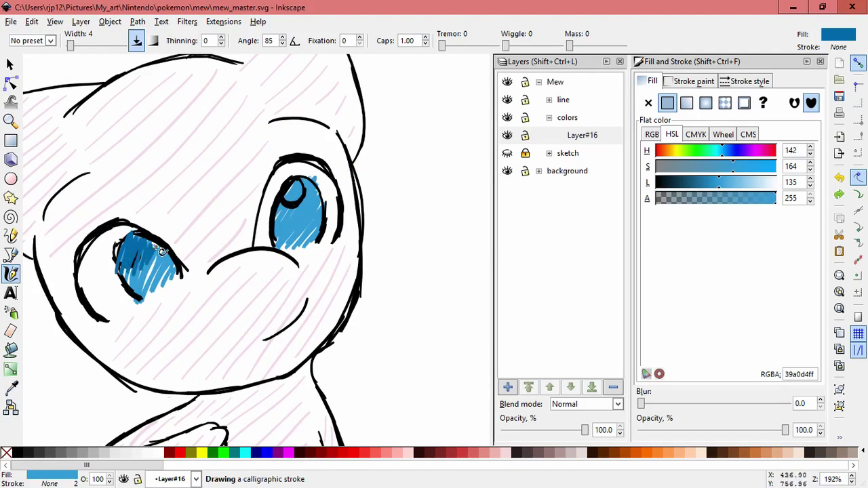
key("Escape")
mouse_move(126, 246)
left_mouse_down()
mouse_move(155, 253)
mouse_move(154, 291)
mouse_move(146, 289)
mouse_move(166, 275)
mouse_move(162, 250)
mouse_move(140, 258)
mouse_move(140, 246)
left_mouse_up()
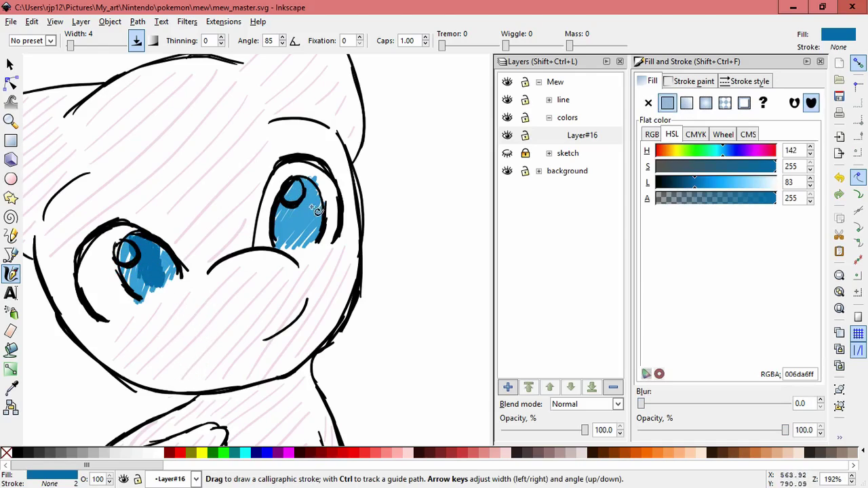
mouse_move(305, 212)
left_mouse_down()
mouse_move(302, 244)
mouse_move(306, 186)
mouse_move(306, 224)
mouse_move(313, 205)
mouse_move(299, 248)
left_mouse_up()
mouse_move(157, 334)
left_mouse_down()
mouse_move(178, 265)
mouse_move(139, 245)
mouse_move(141, 285)
mouse_move(138, 272)
mouse_move(162, 254)
mouse_move(173, 272)
left_mouse_up()
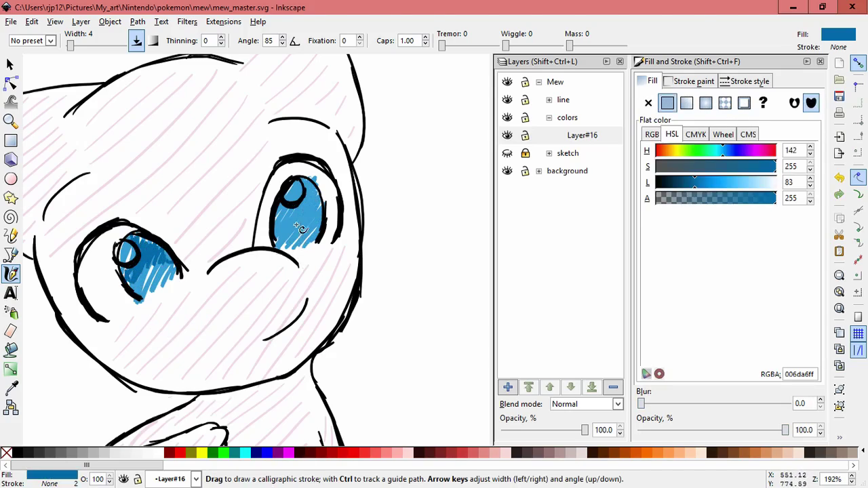
mouse_move(294, 202)
left_mouse_down()
mouse_move(302, 186)
mouse_move(285, 231)
mouse_move(309, 202)
mouse_move(326, 228)
left_mouse_up()
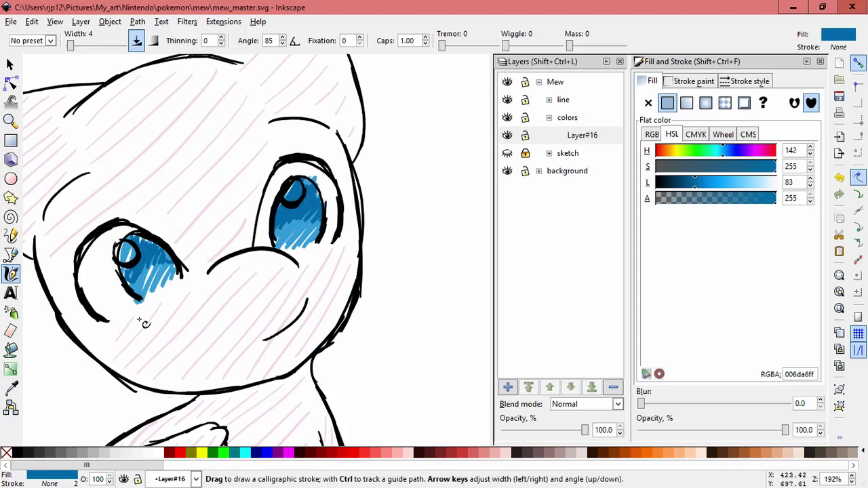
Fill the round highlights in both eyes with white strokes.
left_click(157, 452)
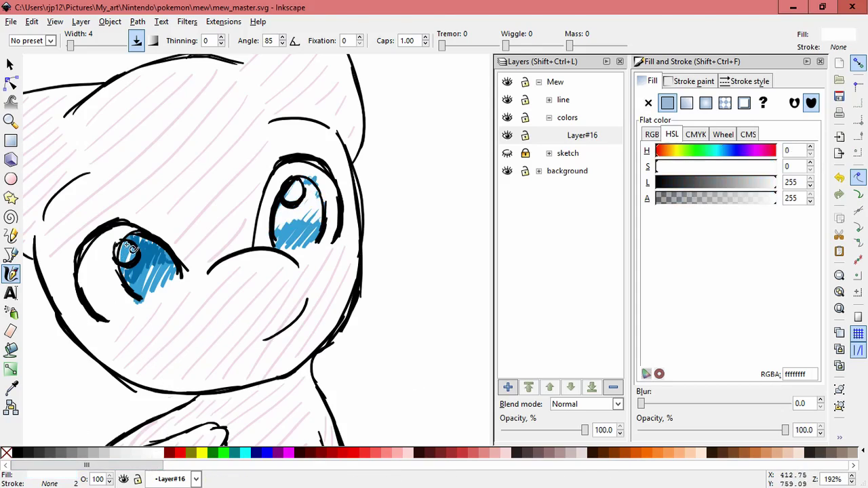
mouse_move(132, 258)
left_mouse_down()
mouse_move(131, 248)
mouse_move(132, 261)
left_mouse_up()
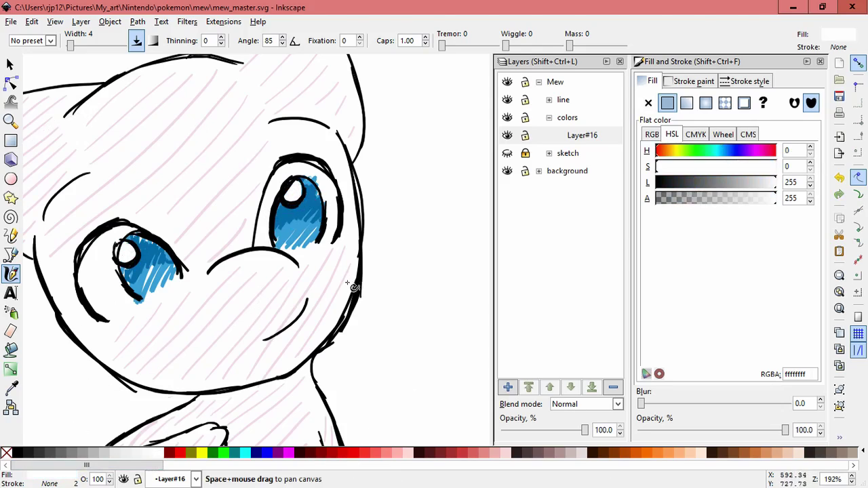
Pick the pale pink palette swatch and darken it to a lightness of 213 for the calligraphy strokes.
scroll(388, 312, "down", 3)
scroll(388, 312, "down", 1)
scroll(401, 341, "down", 3)
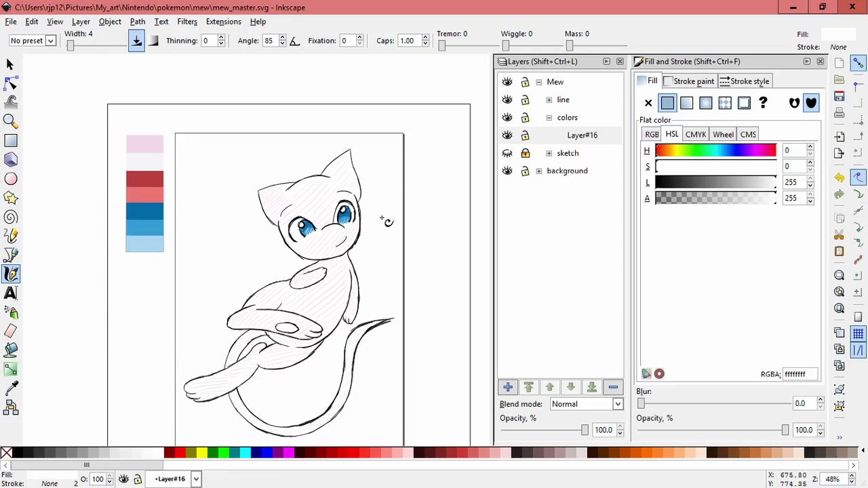
left_click_drag(368, 263, 367, 249)
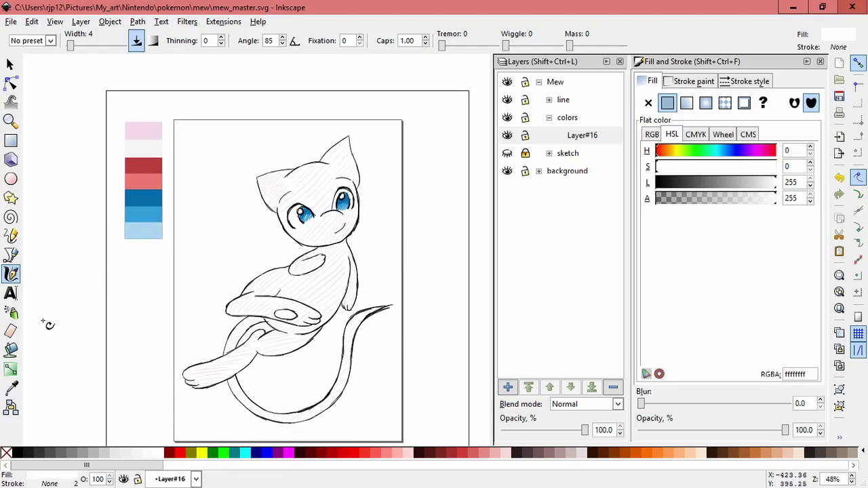
left_click(11, 388)
left_click(142, 131)
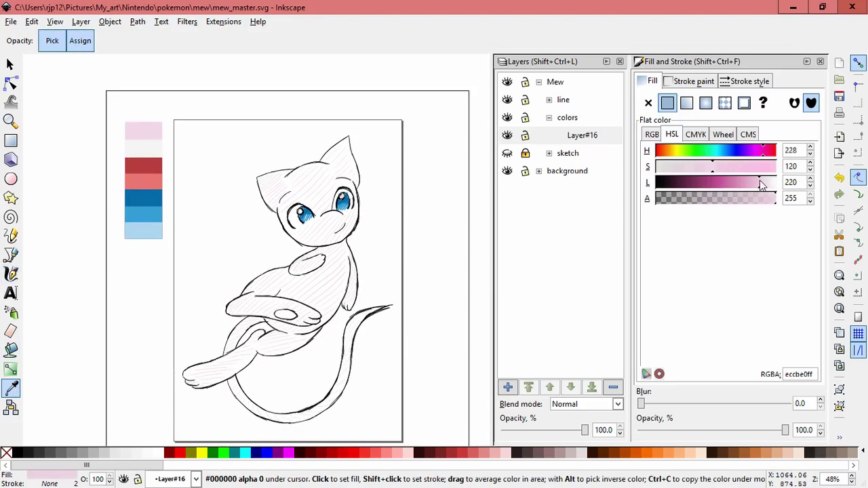
left_click_drag(760, 181, 755, 182)
left_click(11, 274)
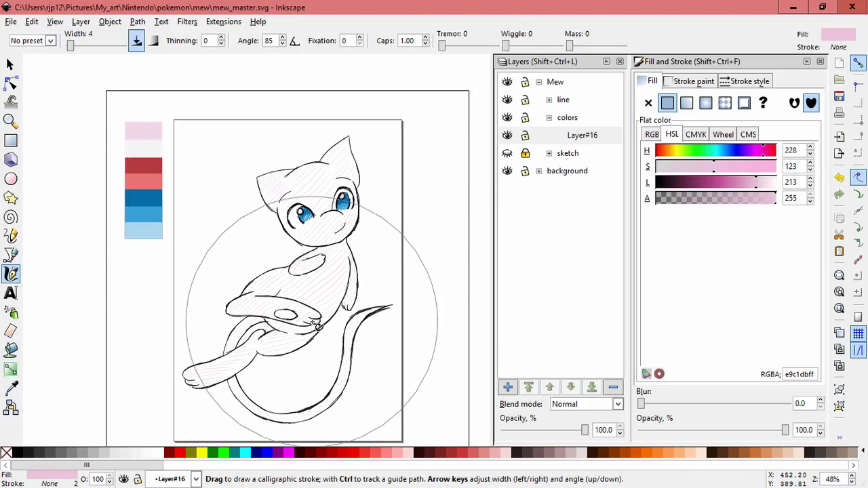
Fill the oval pad on the sole of the raised foot with dense darker pink strokes.
scroll(299, 342, "up", 4)
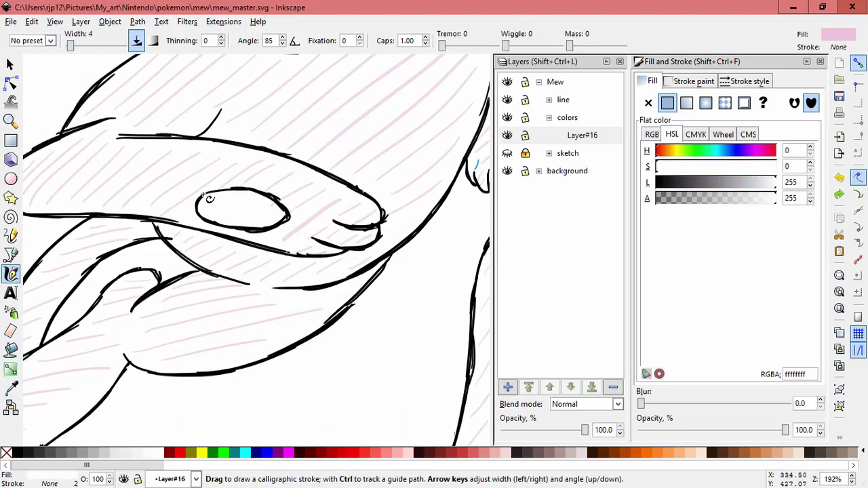
left_click_drag(202, 194, 268, 204)
key("space")
scroll(271, 315, "down", 1)
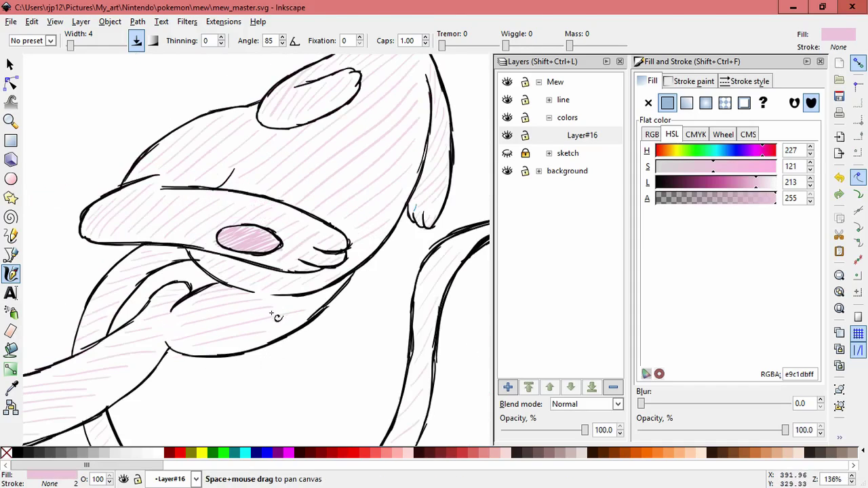
Bring the whole coloured Mew drawing into view and save the file.
scroll(277, 316, "down", 3)
left_click_drag(292, 356, 269, 357)
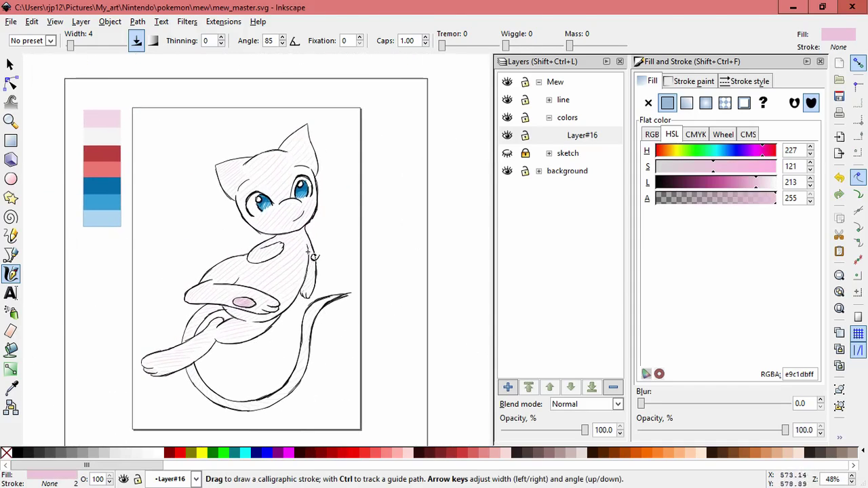
left_click_drag(294, 271, 304, 252)
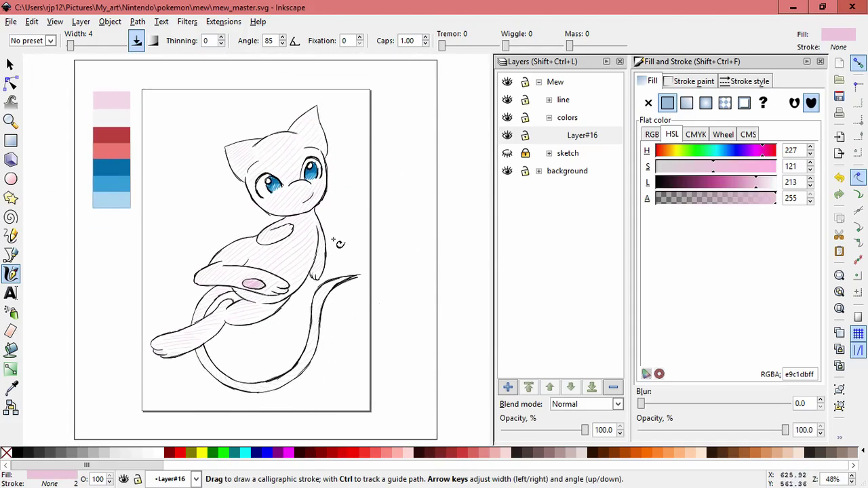
key("ctrl+s")
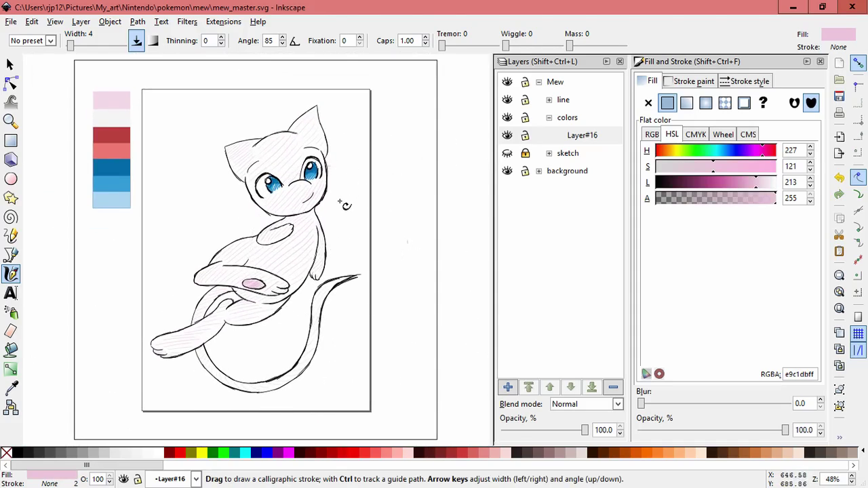